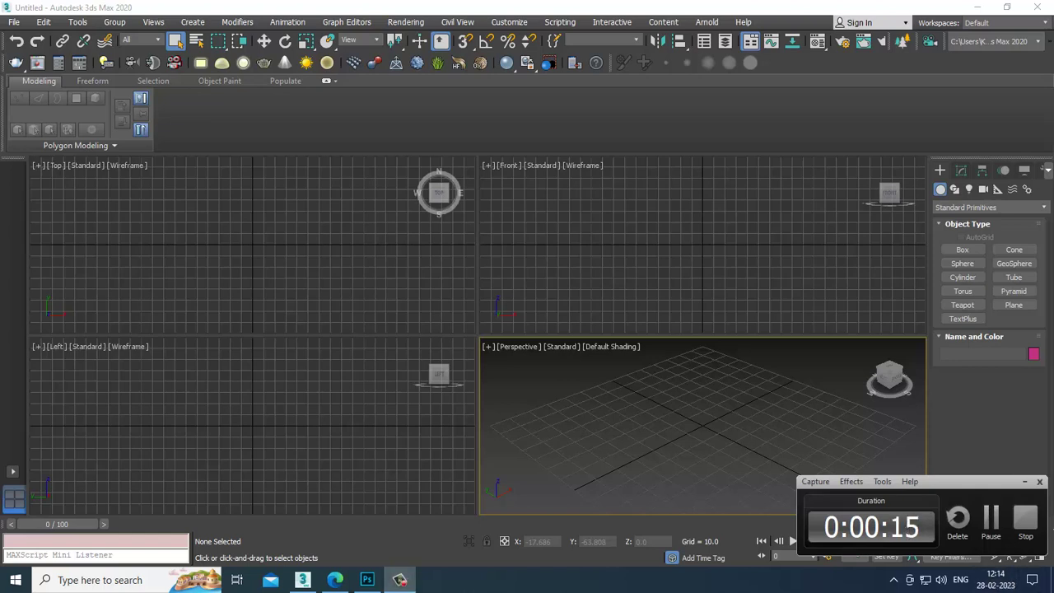
- Switch to Photoshop with the elephant reference sheet and close the floating Properties window
left_click(1038, 481)
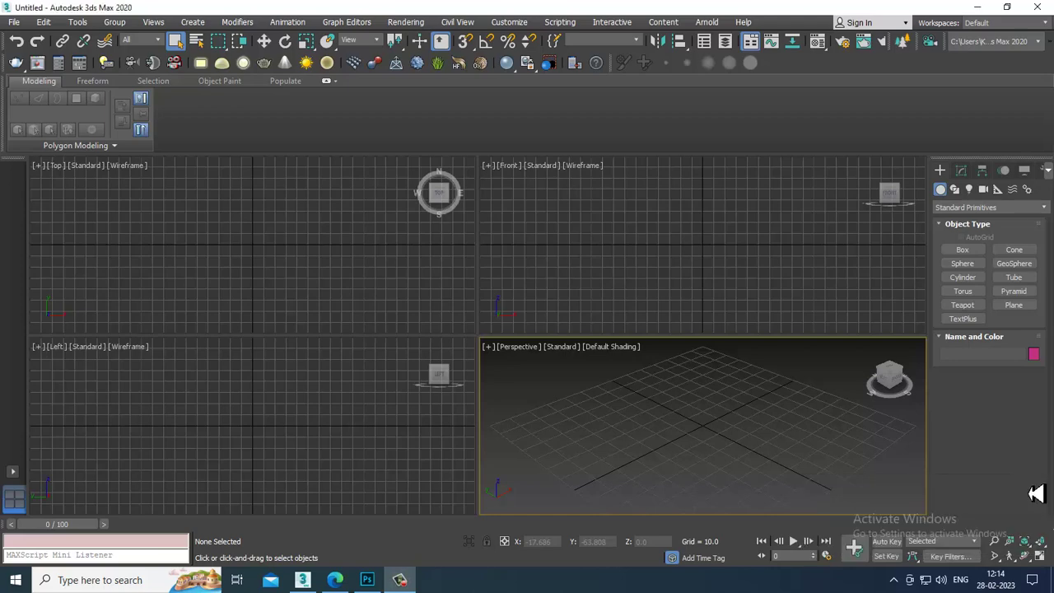
left_click(377, 580)
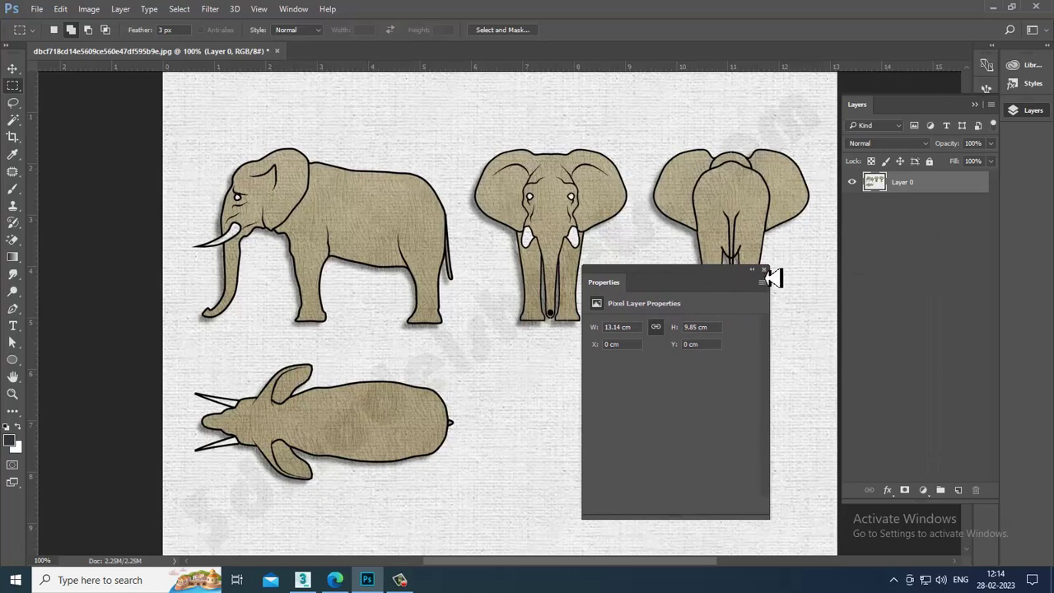
left_click(766, 272)
- Place horizontal guides at the elephants' head top, feet and back line, and vertical guides at the side view's trunk tip and rump
key("ctrl+minus")
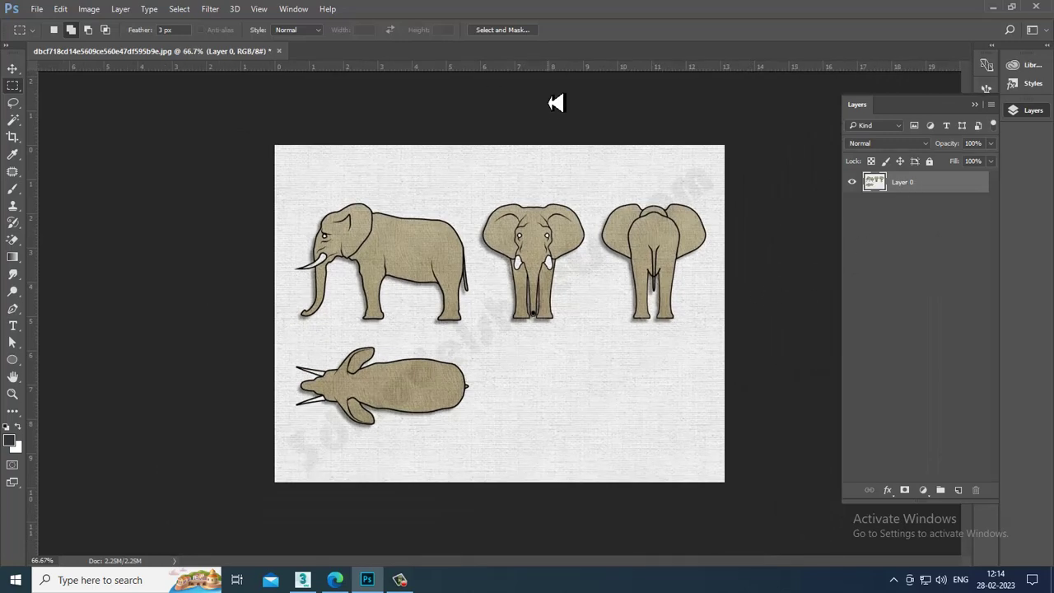
left_click(12, 68)
key("ctrl+plus")
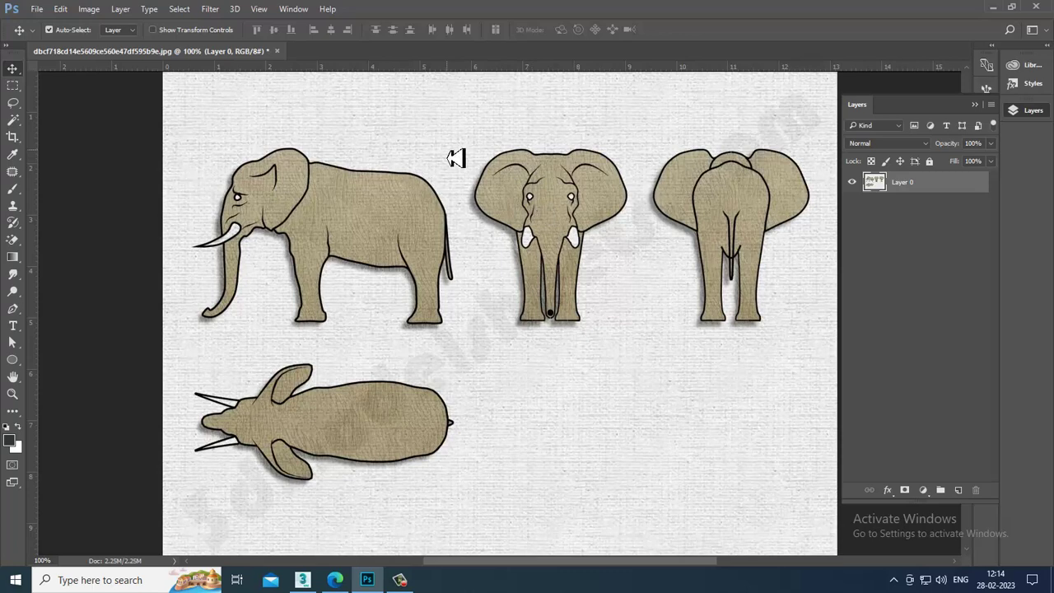
left_click_drag(492, 80, 525, 158)
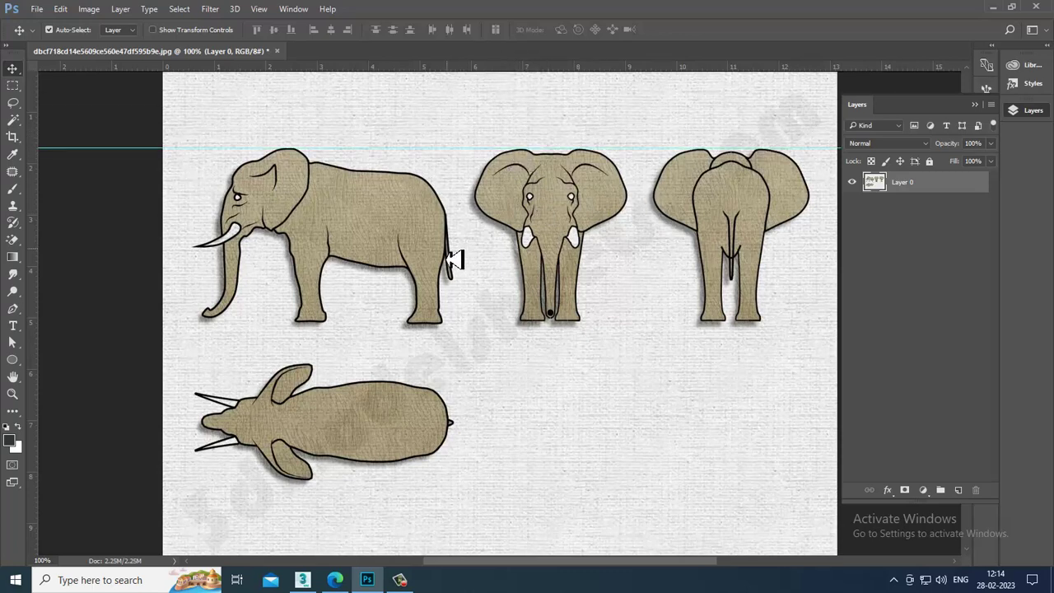
left_click_drag(516, 76, 580, 333)
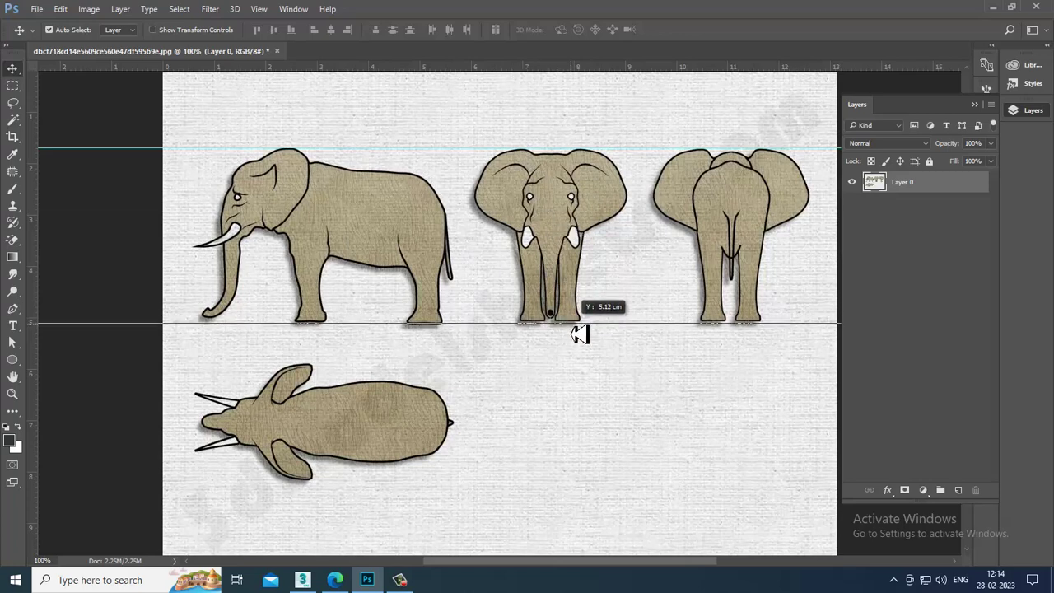
left_click_drag(581, 333, 581, 331)
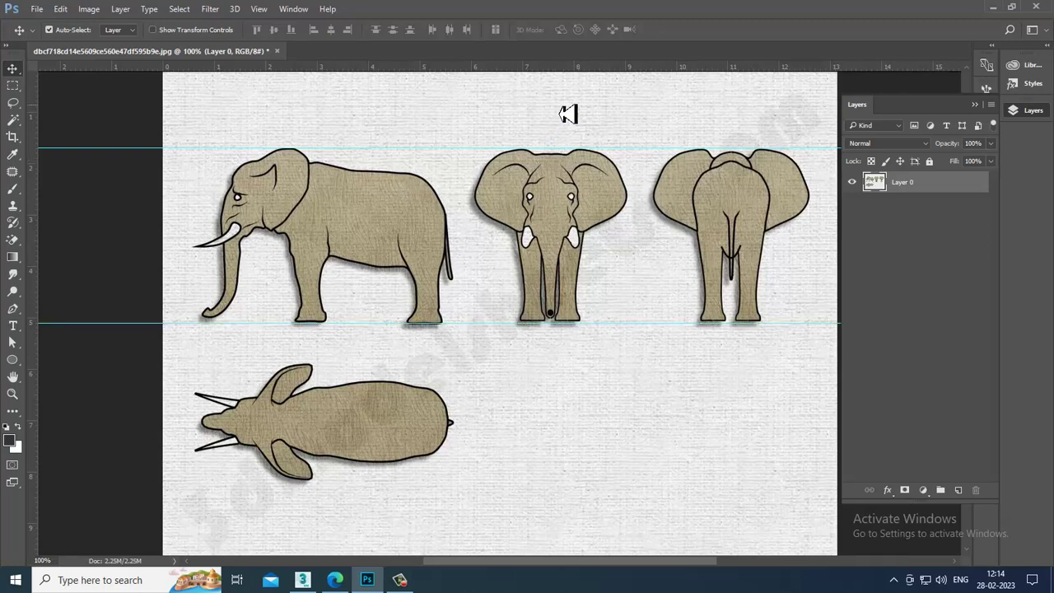
left_click_drag(574, 68, 611, 173)
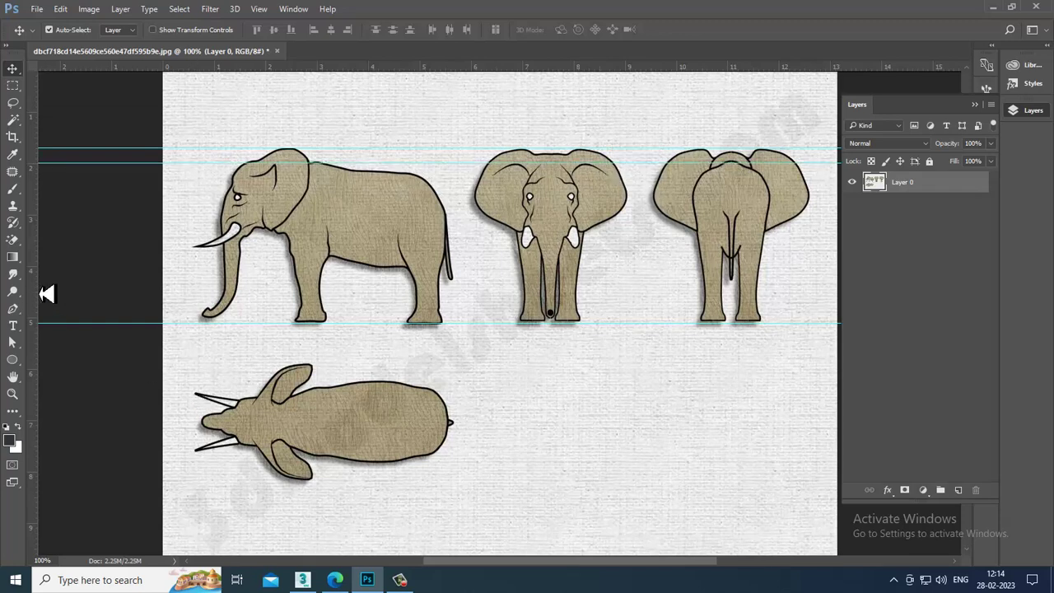
left_click_drag(35, 294, 211, 319)
left_click_drag(39, 332, 455, 411)
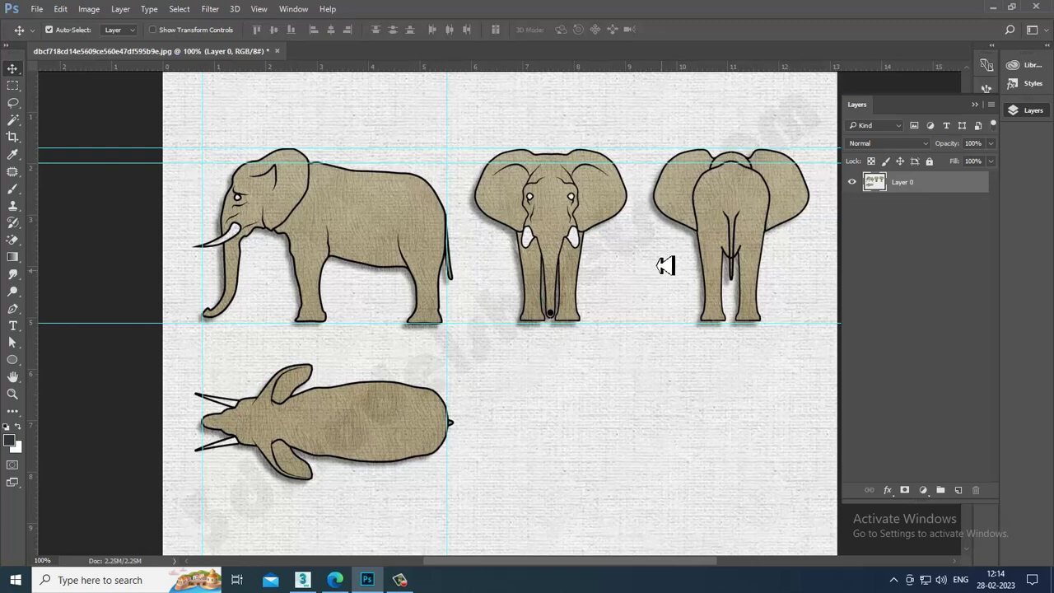
left_click(39, 10)
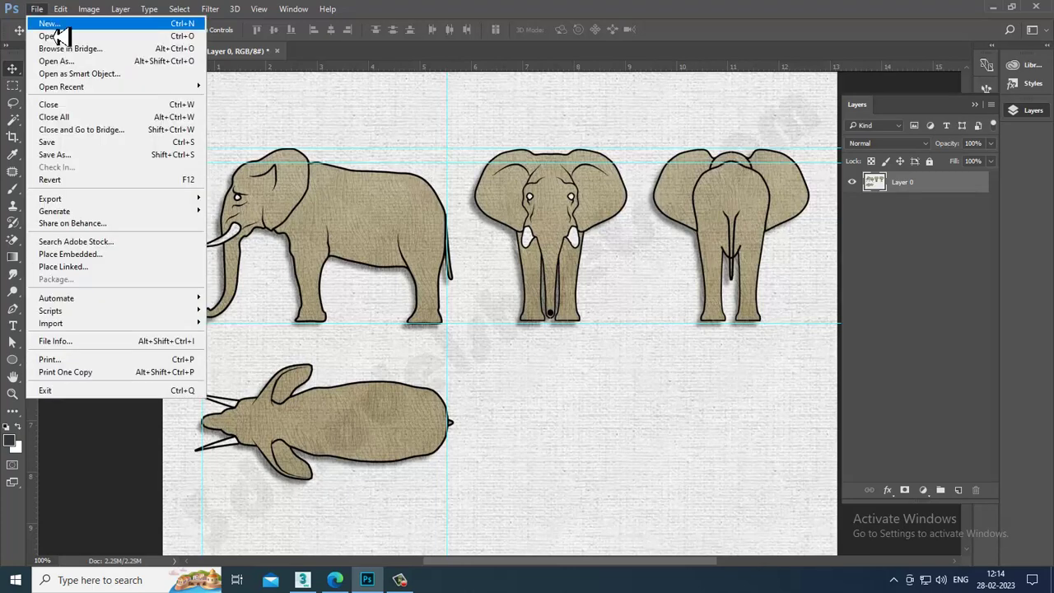
key("Escape")
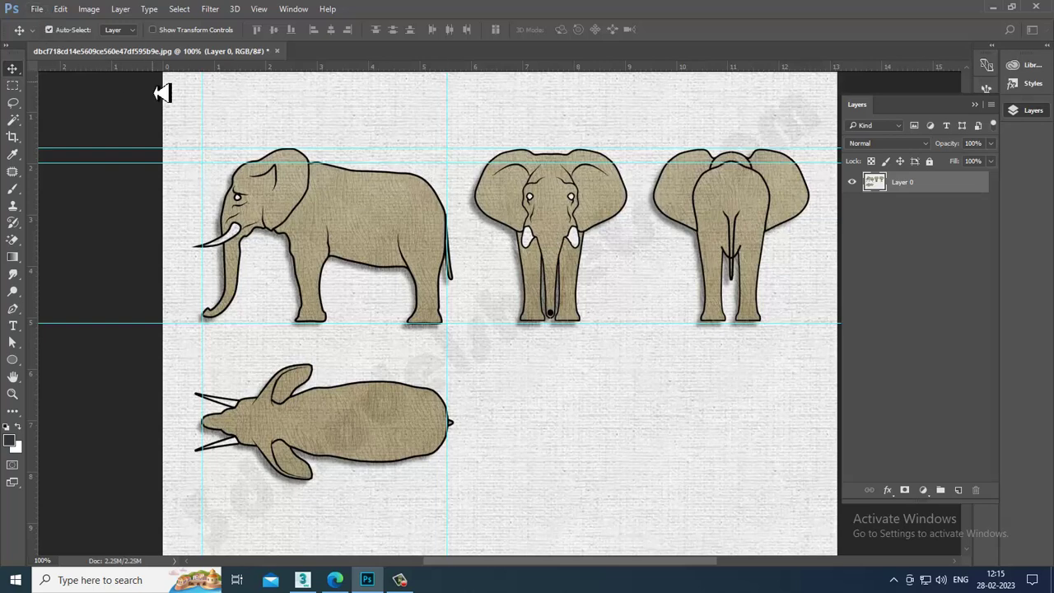
key("ctrl+n")
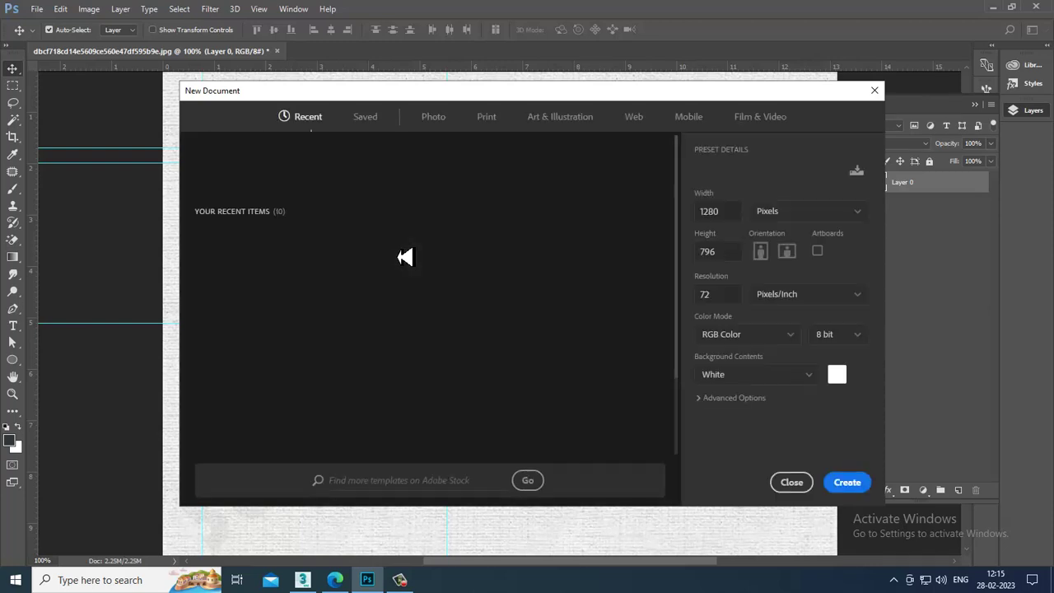
left_click(874, 91)
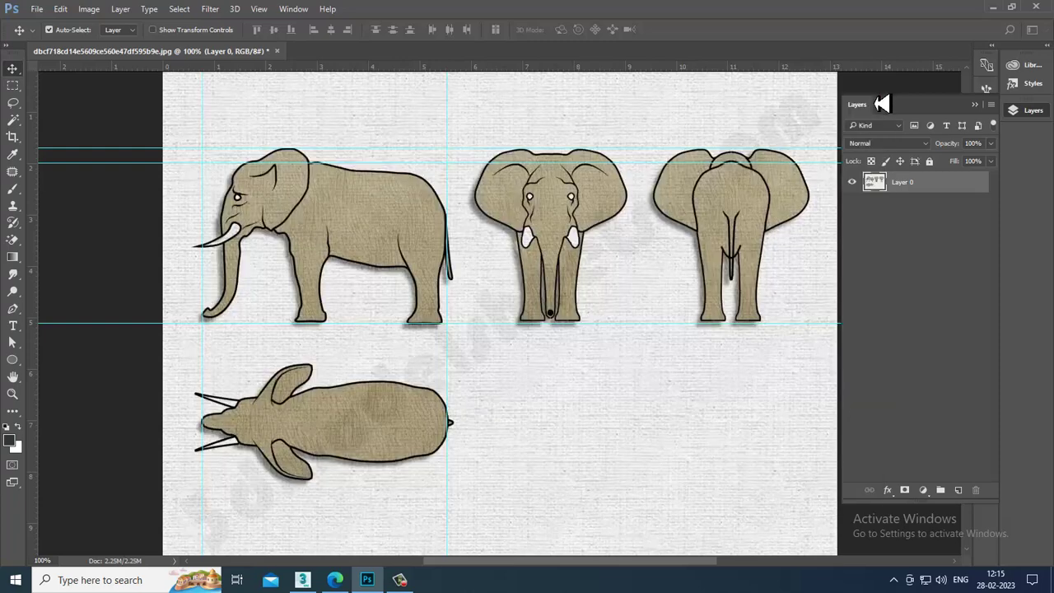
- Try selecting the side-view elephant with a rectangular marquee feathered by 3 px, then start and cancel a Save As
left_click(12, 85)
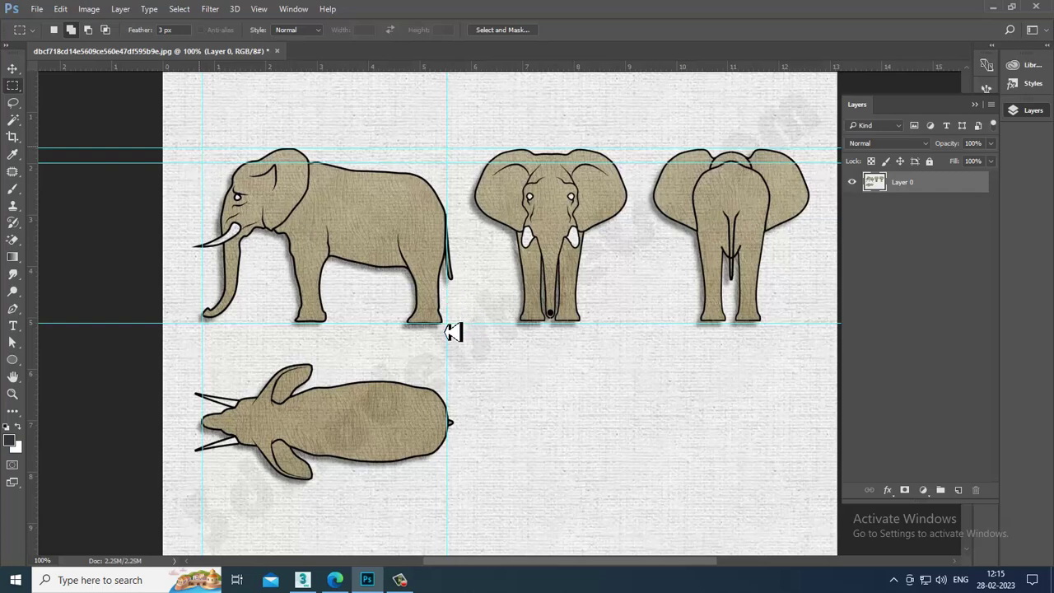
left_click_drag(203, 149, 447, 330)
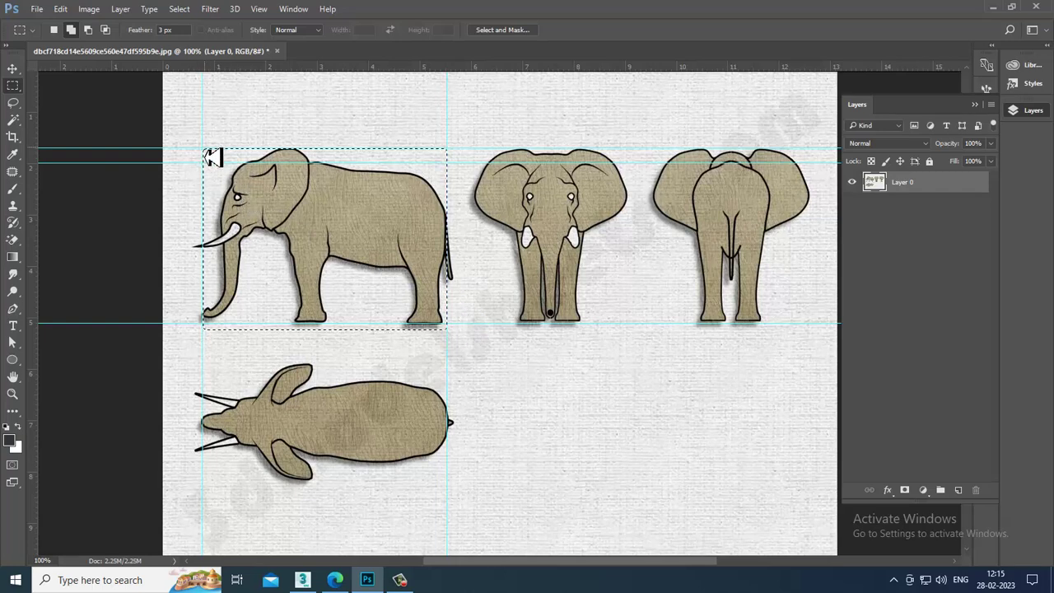
key("ctrl+shift+s")
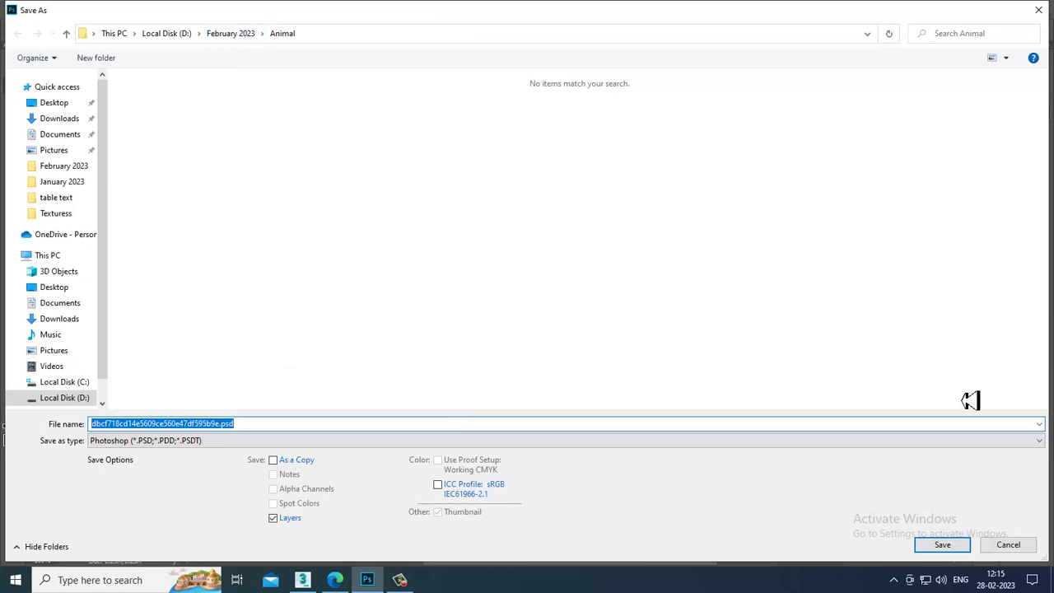
key("Escape")
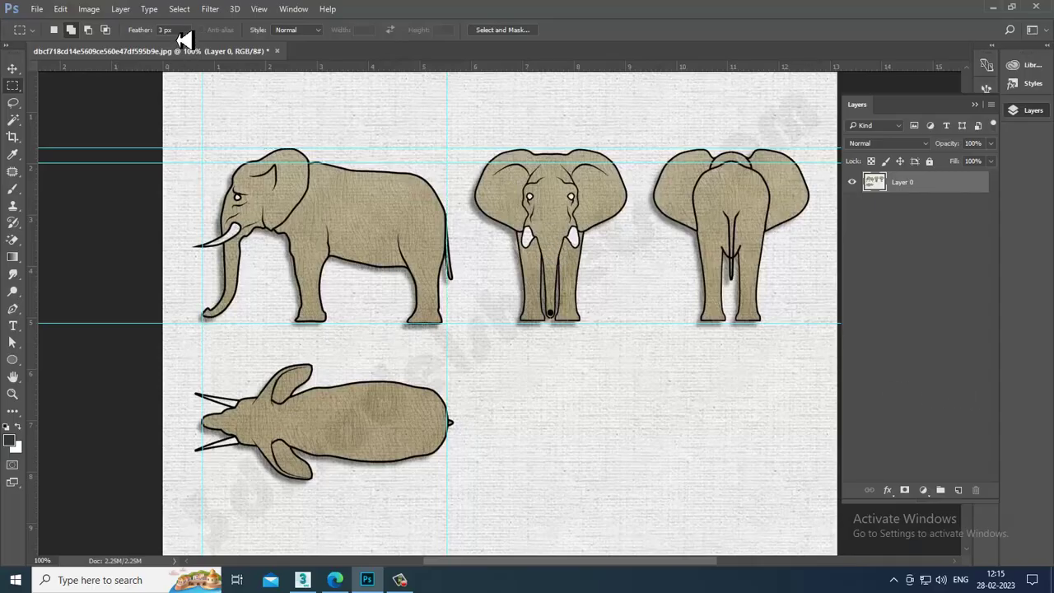
- Set the feather of the Rectangular Marquee tool to 0 px
left_click(169, 31)
type("0")
left_click(12, 69)
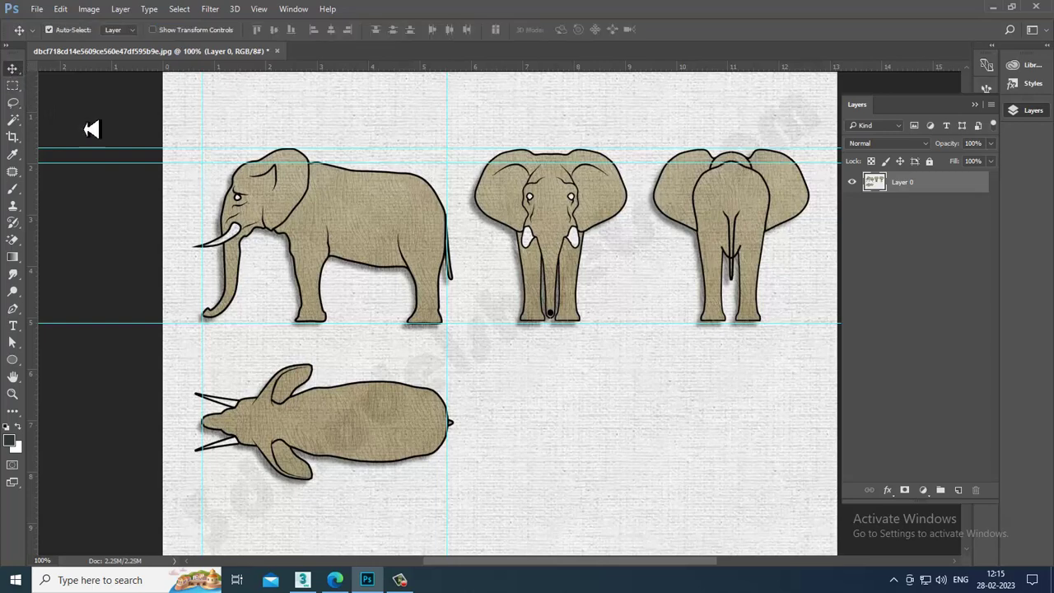
left_click(12, 86)
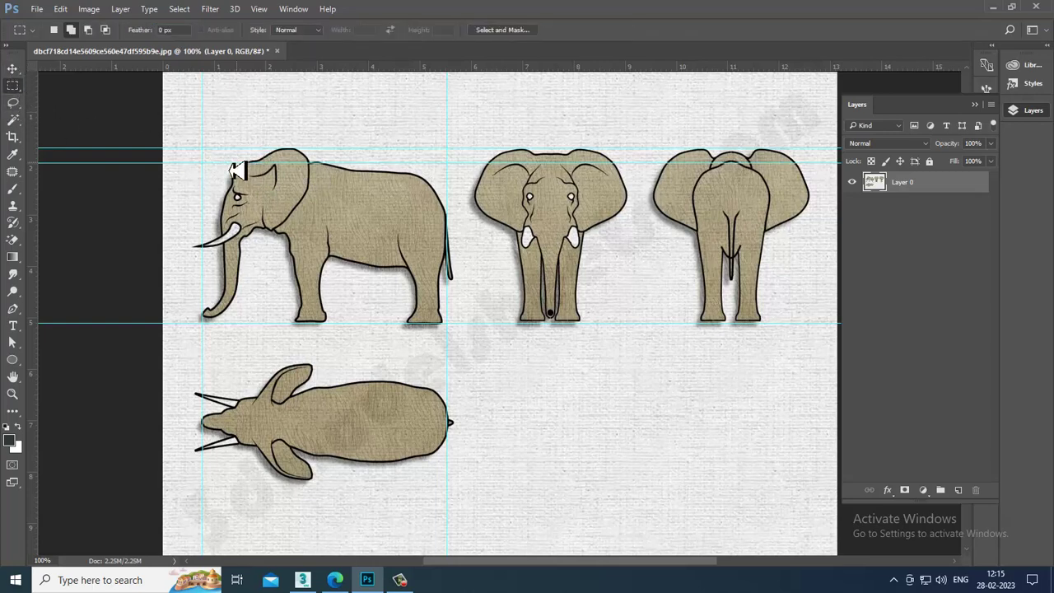
- Select the side-view elephant with a rectangular marquee along the guides and cut it to its own layer
left_click_drag(210, 157, 462, 333)
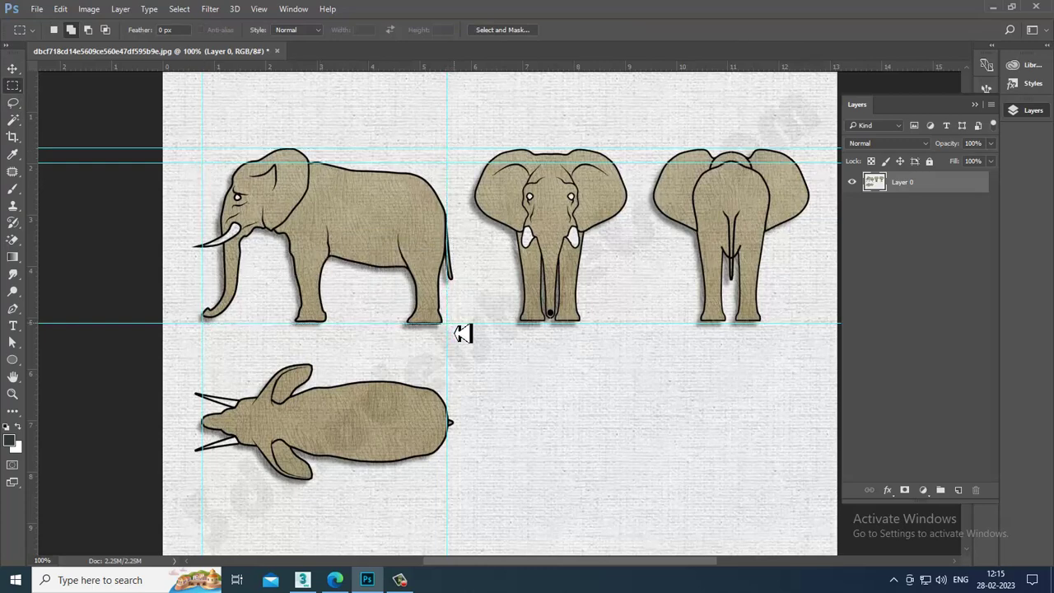
right_click(333, 248)
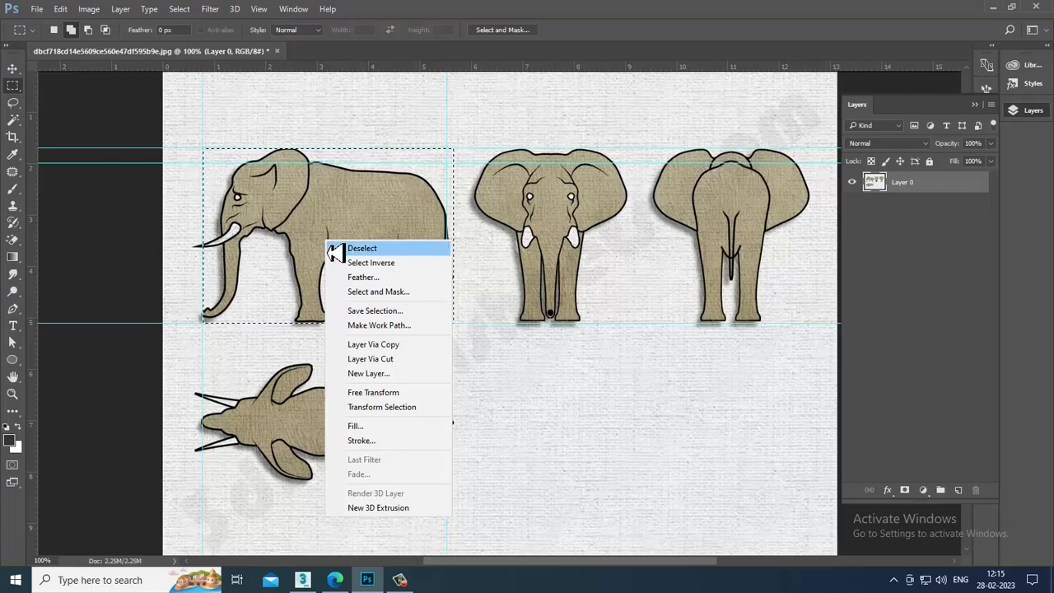
left_click(403, 360)
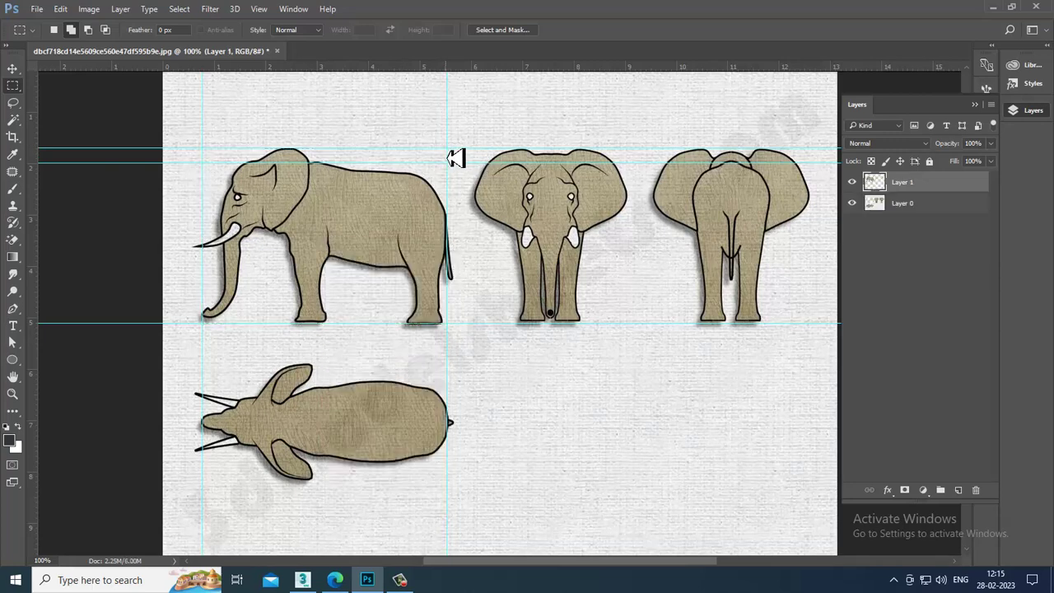
- Select the front-view elephant with a rectangular marquee and cut it from Layer 0 to its own layer
left_click_drag(458, 151, 645, 333)
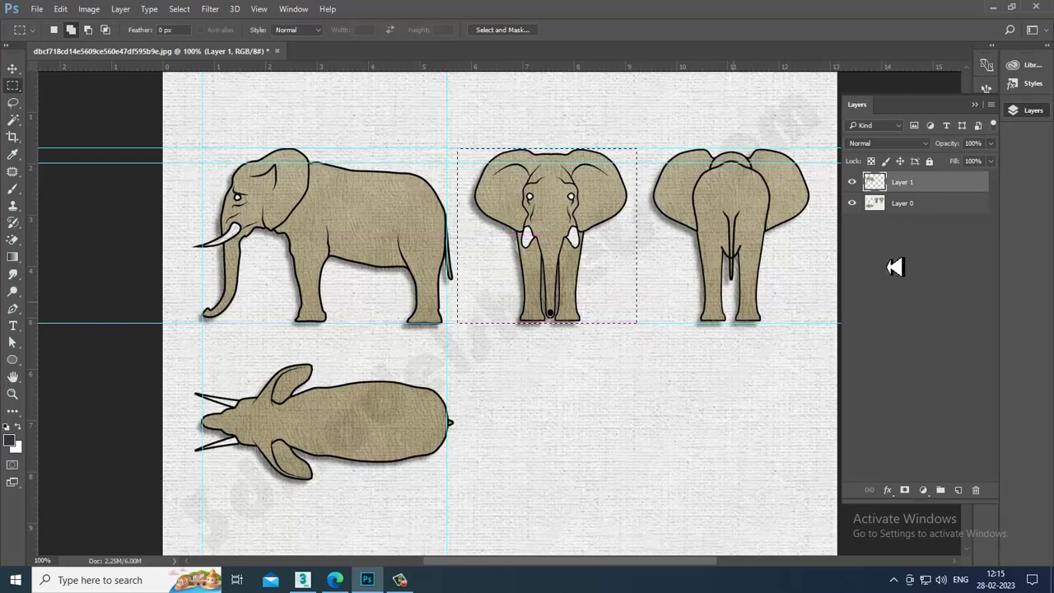
left_click(922, 206)
right_click(546, 206)
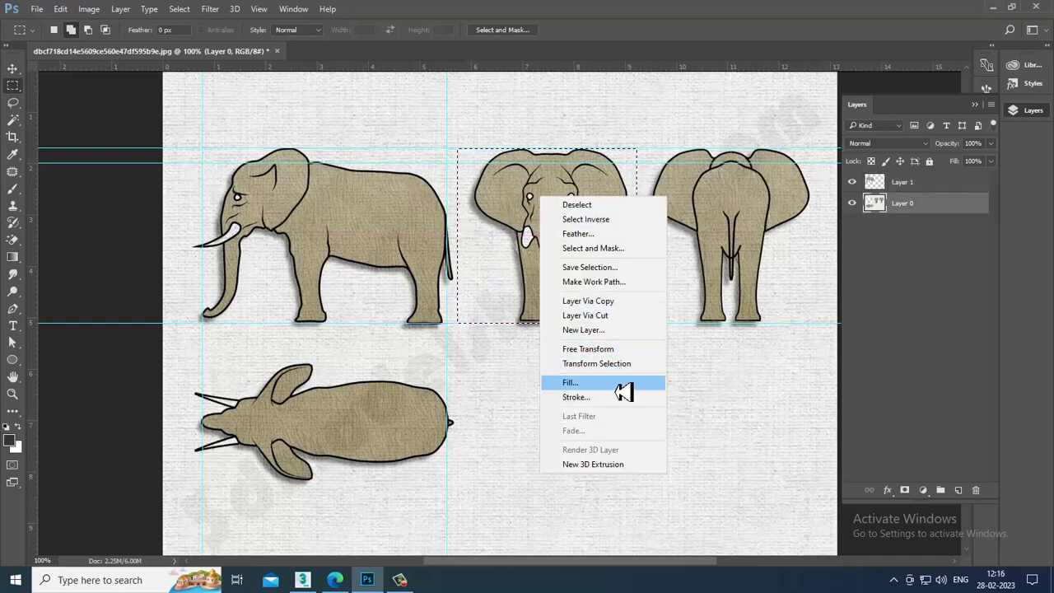
left_click(606, 317)
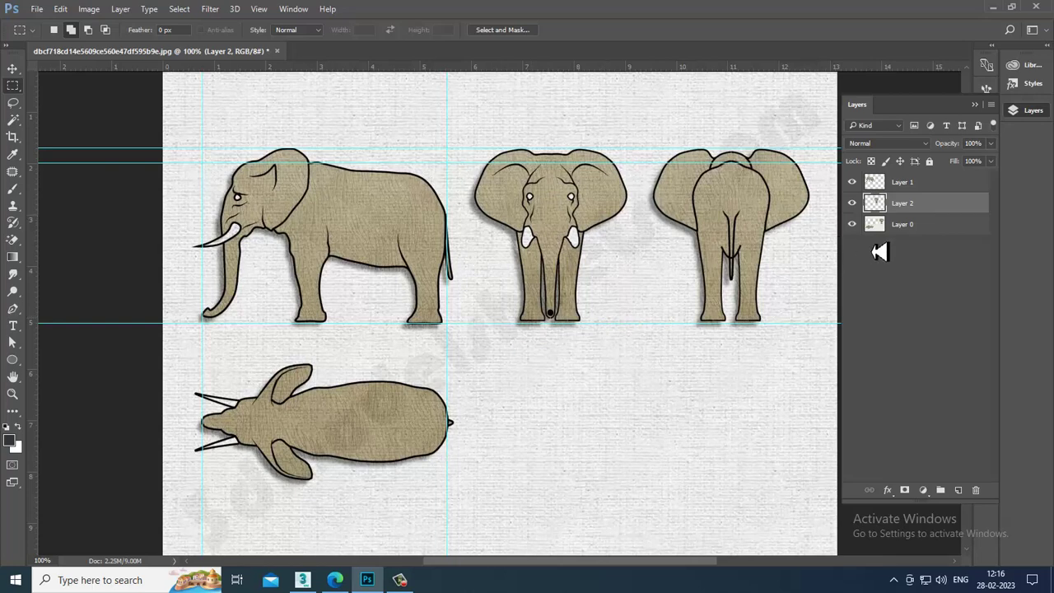
- Select the top-view elephant between the vertical guides and cut it from Layer 0 to its own layer
left_click(913, 226)
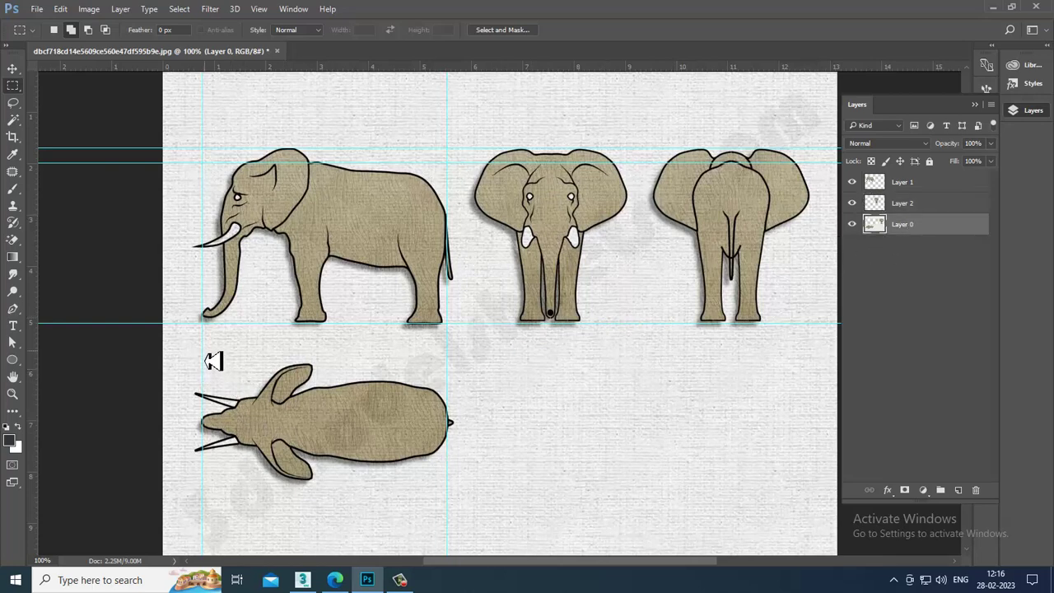
left_click_drag(204, 349, 447, 508)
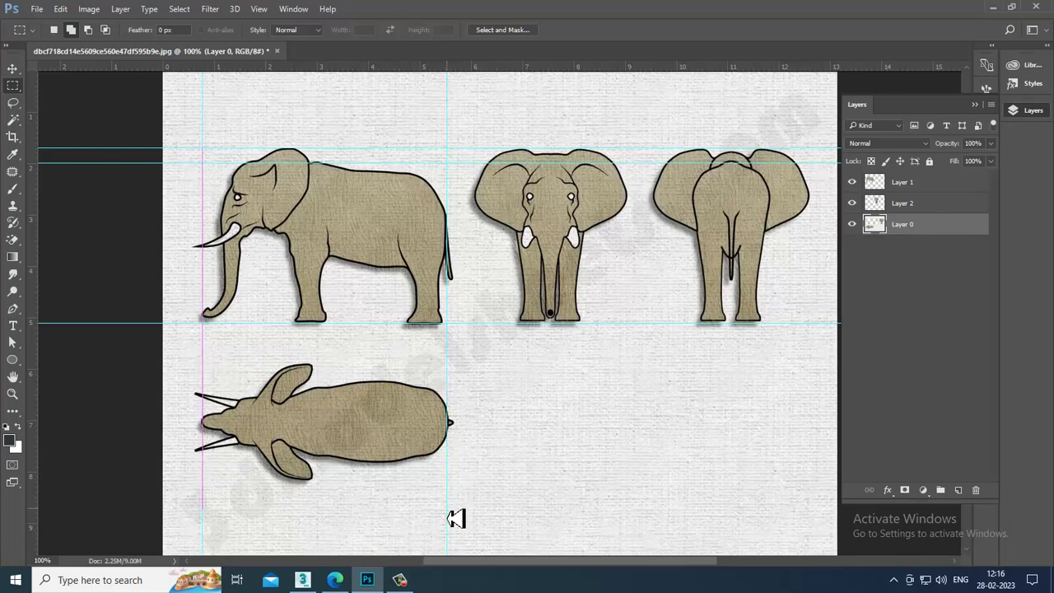
right_click(313, 414)
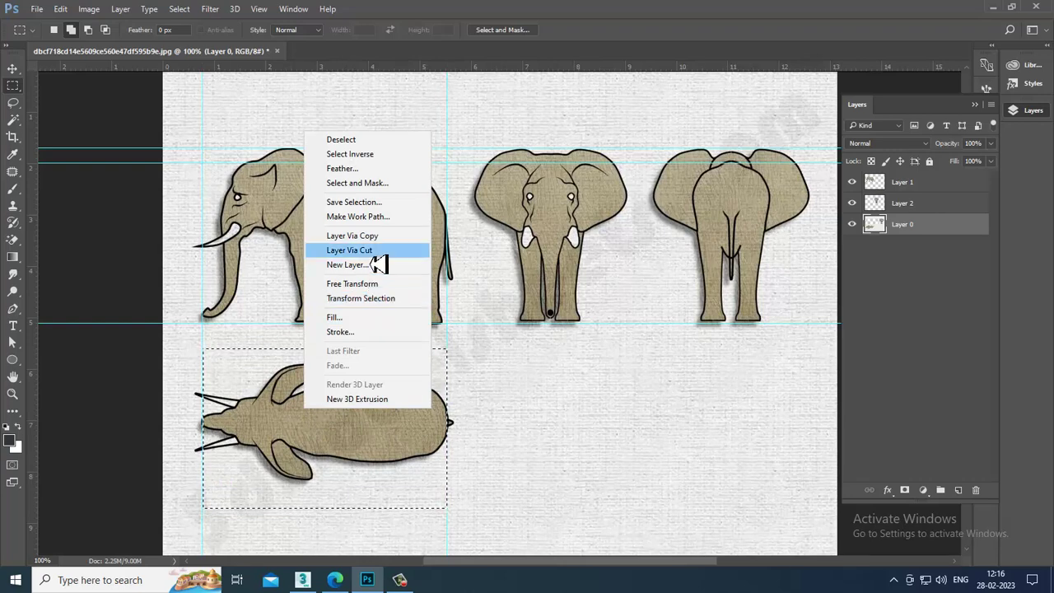
left_click(376, 251)
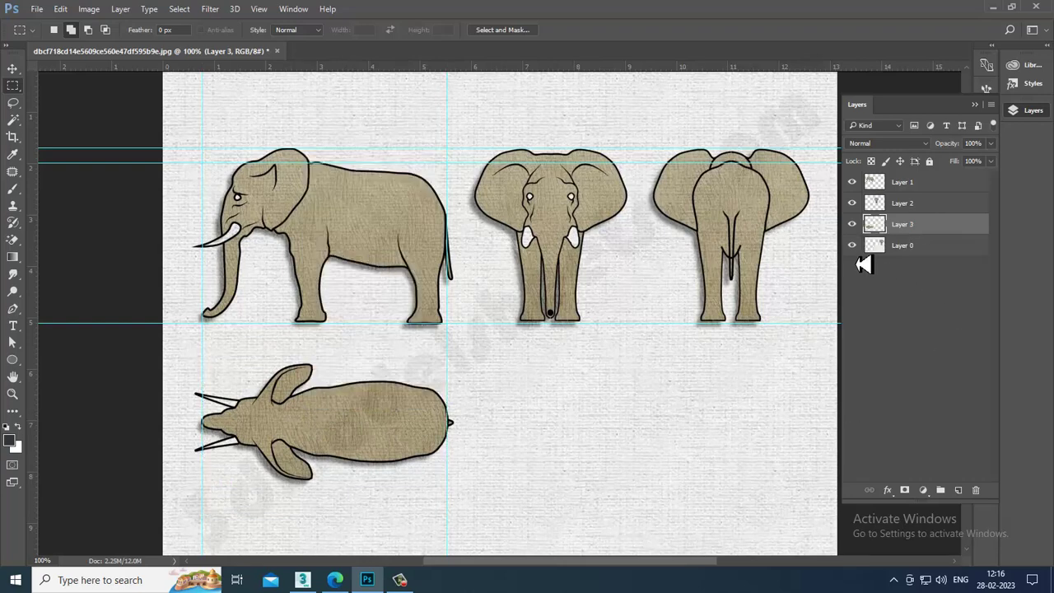
- Hide Layer 0, then move the side-view elephant to the middle of the canvas and the front view directly behind it
left_click(852, 245)
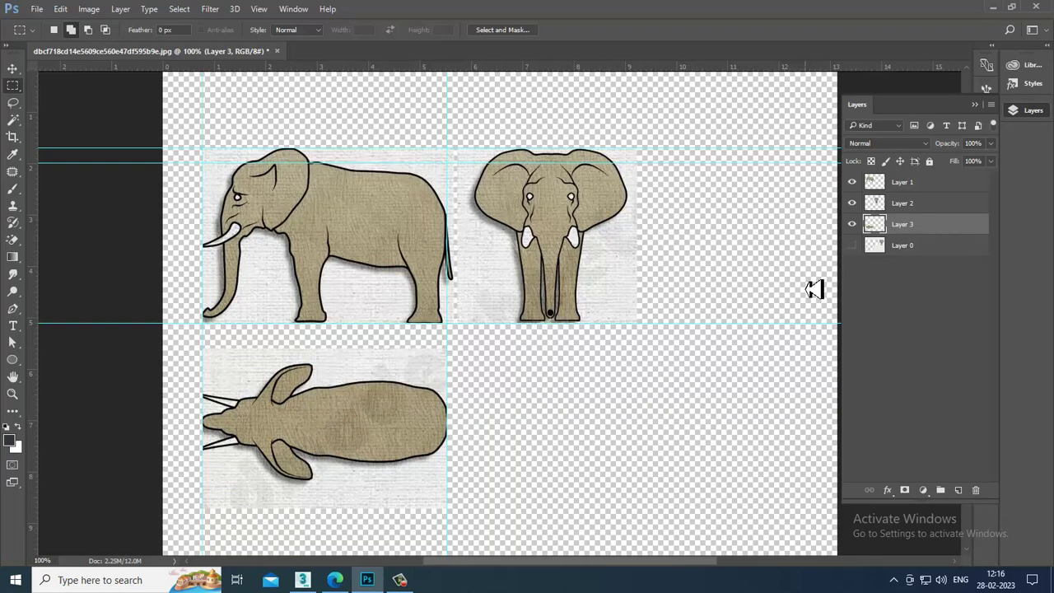
left_click(12, 68)
left_click(352, 214)
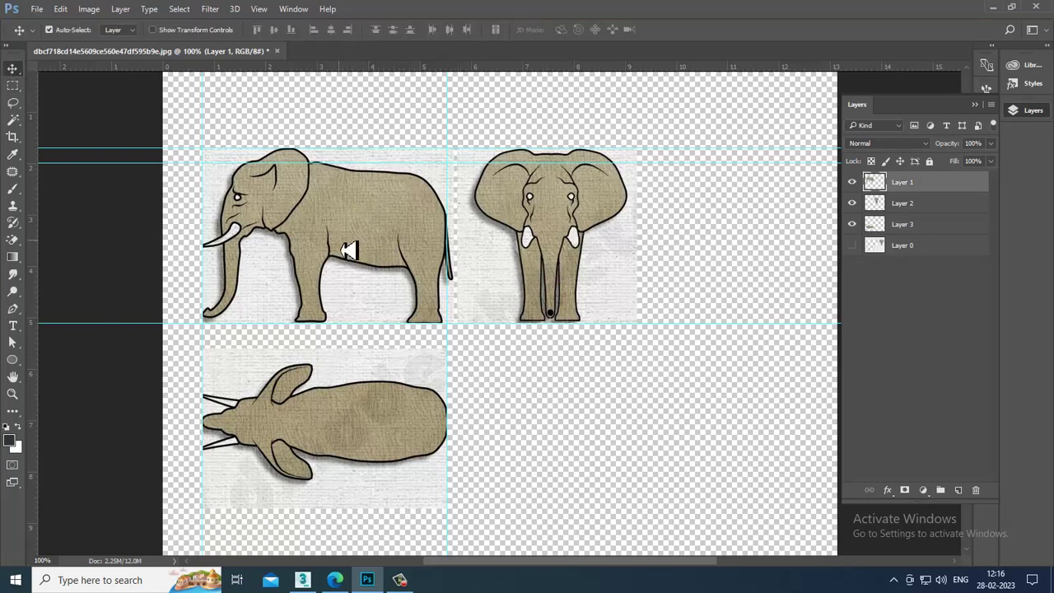
left_click_drag(345, 250, 535, 313)
left_click(624, 202)
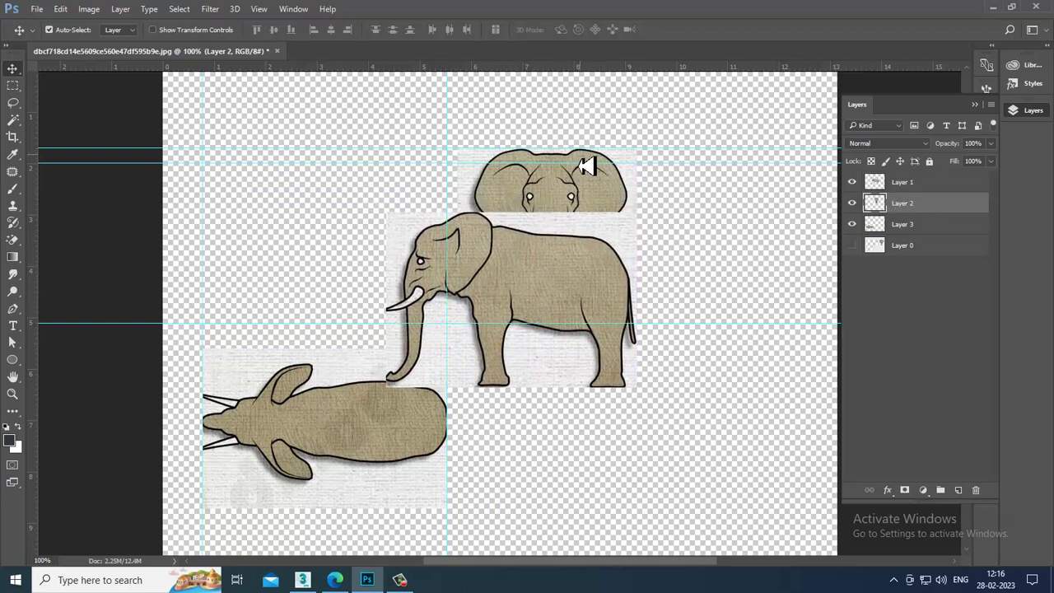
left_click_drag(595, 165, 555, 250)
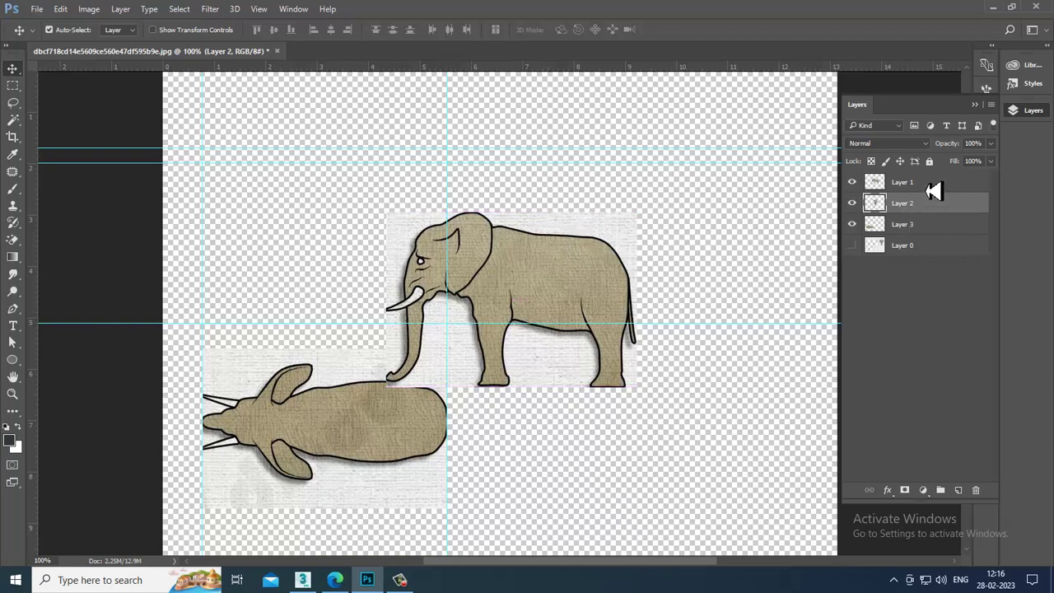
- Hide the top-view elephant on Layer 3 and select the side view's Layer 1
left_click(353, 428)
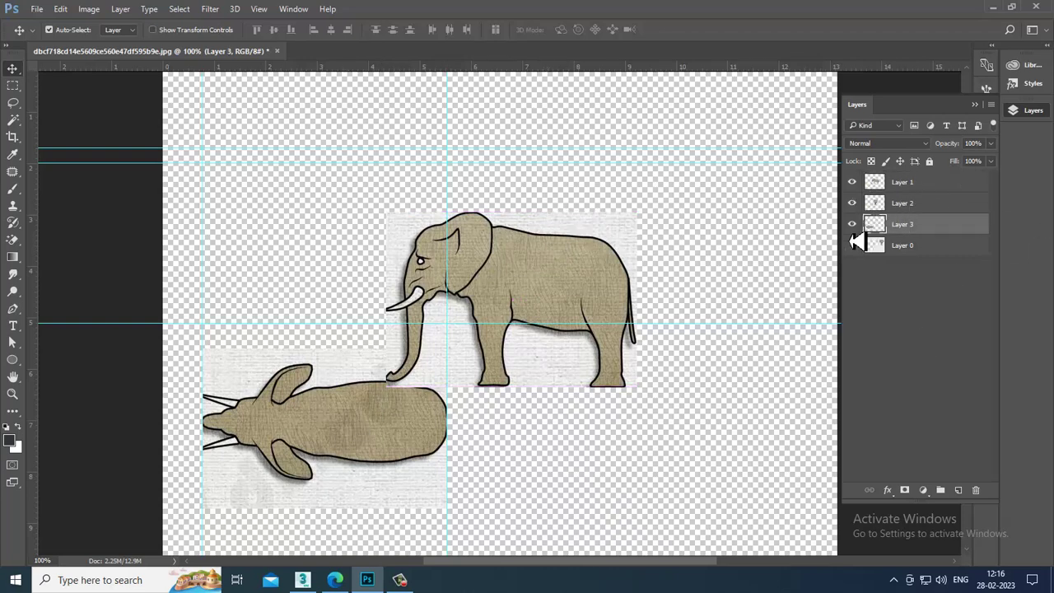
left_click(852, 244)
left_click(852, 224)
left_click(932, 184)
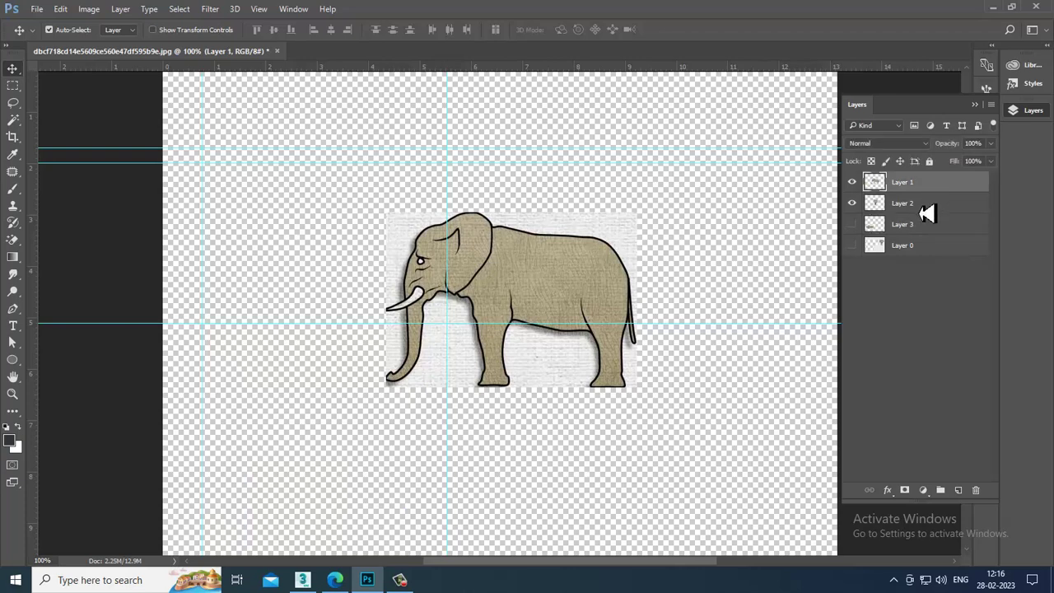
left_click(926, 206, "ctrl")
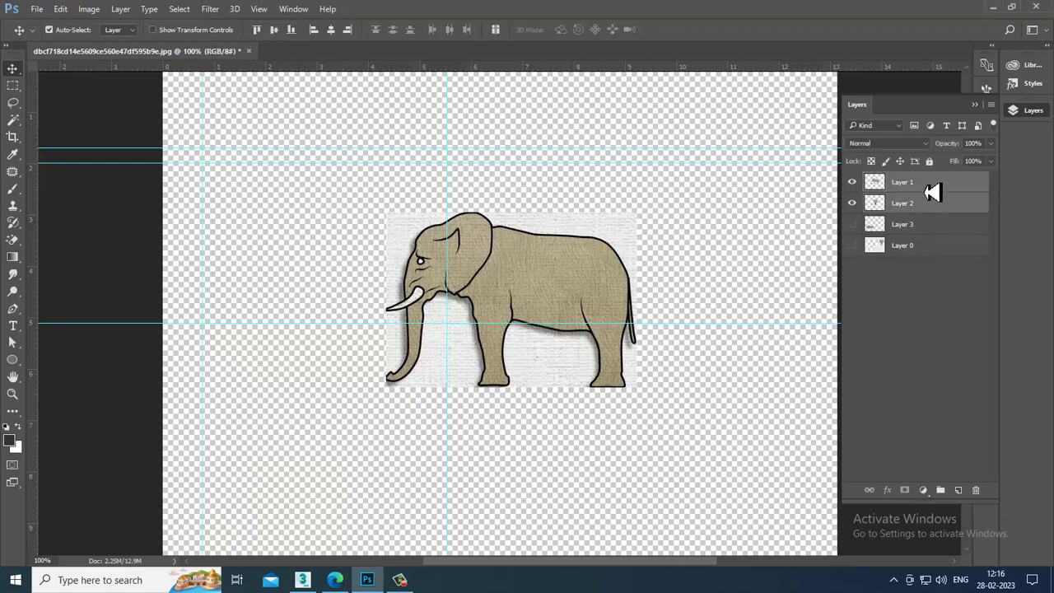
key("ctrl+t")
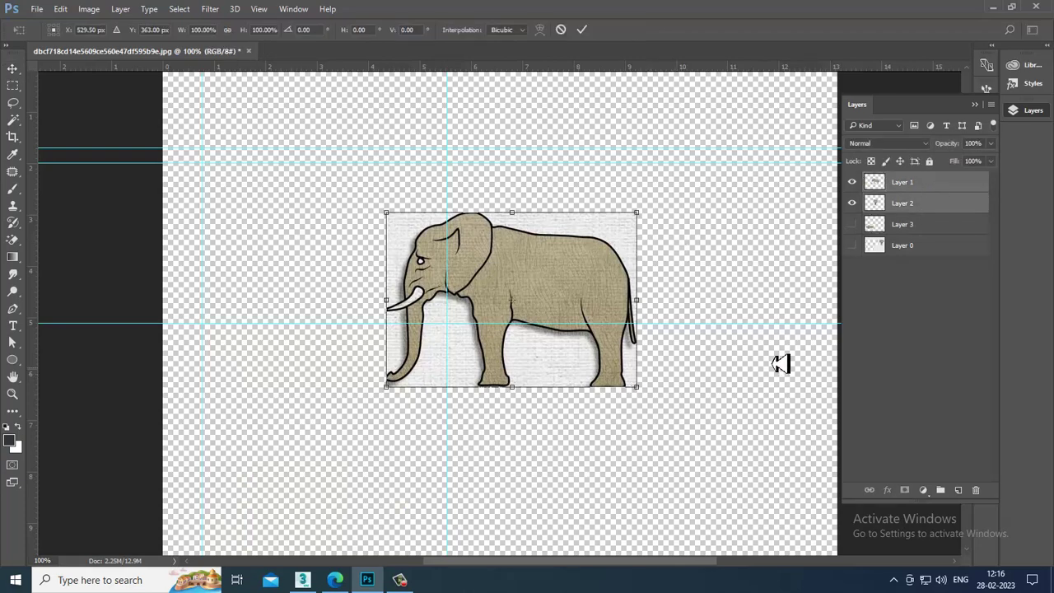
key("Return")
- Show Layer 3 and move the top-view elephant directly behind the side view in the middle of the canvas
left_click(921, 223)
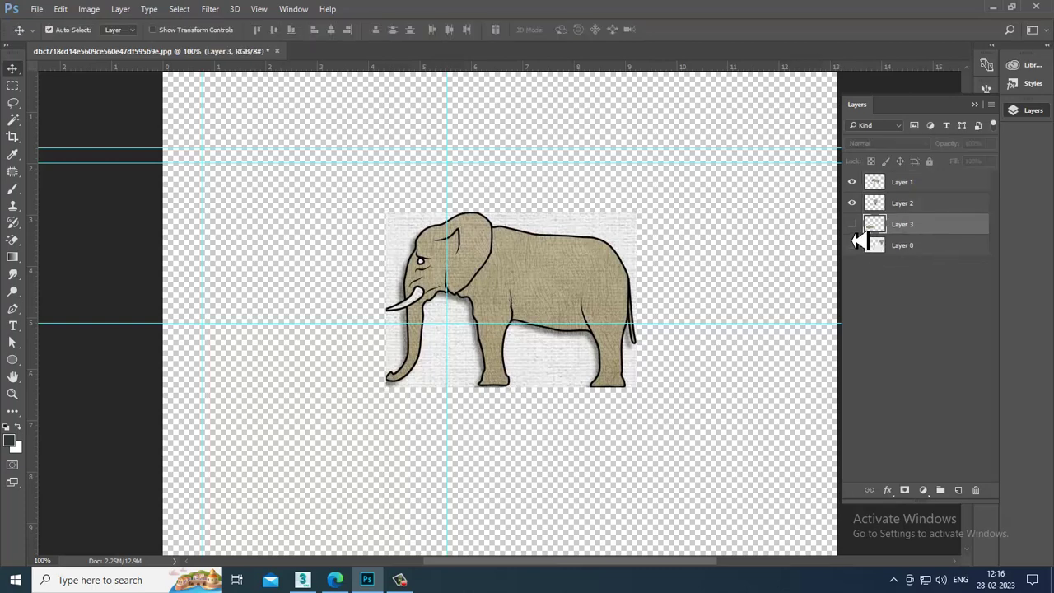
left_click(852, 224)
left_click_drag(370, 416, 519, 325)
- Scale Layers 1, 2 and 3 together from their centre to about twice their size
left_click(936, 184)
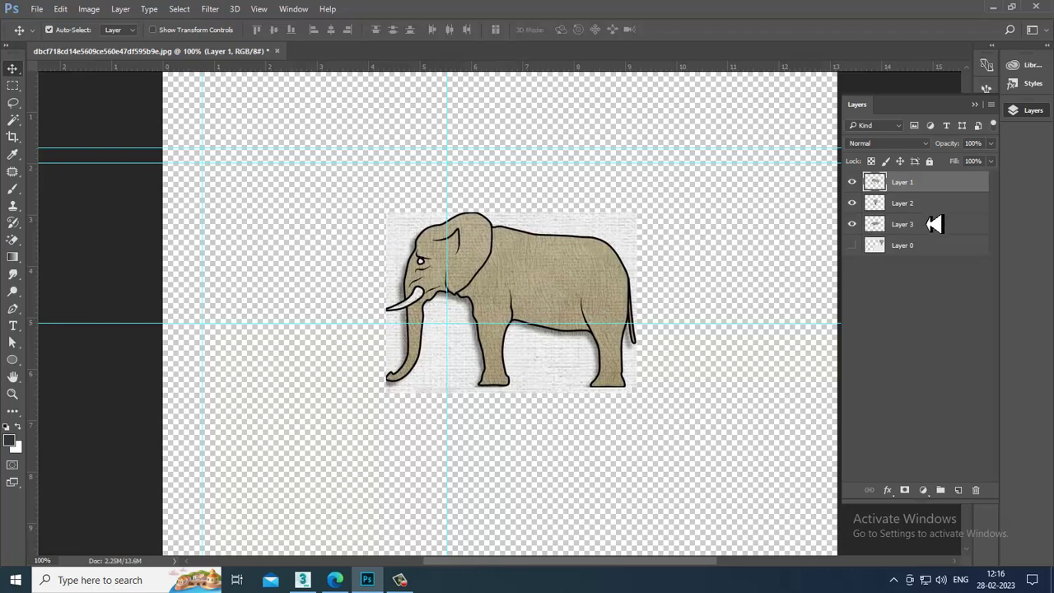
left_click(933, 224, "shift")
key("ctrl+t")
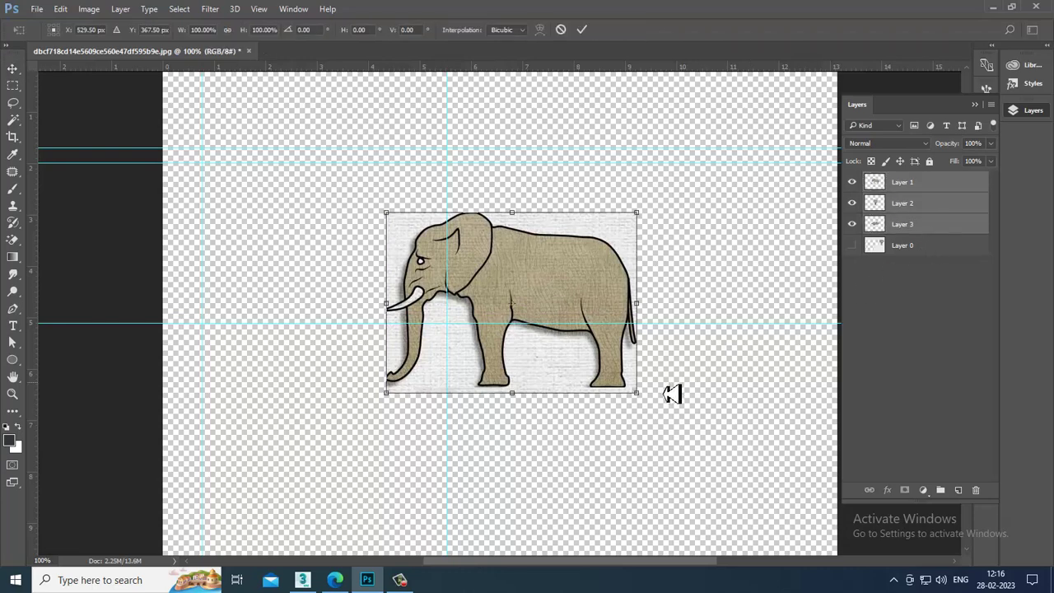
left_click_drag(651, 402, 779, 470)
key("Return")
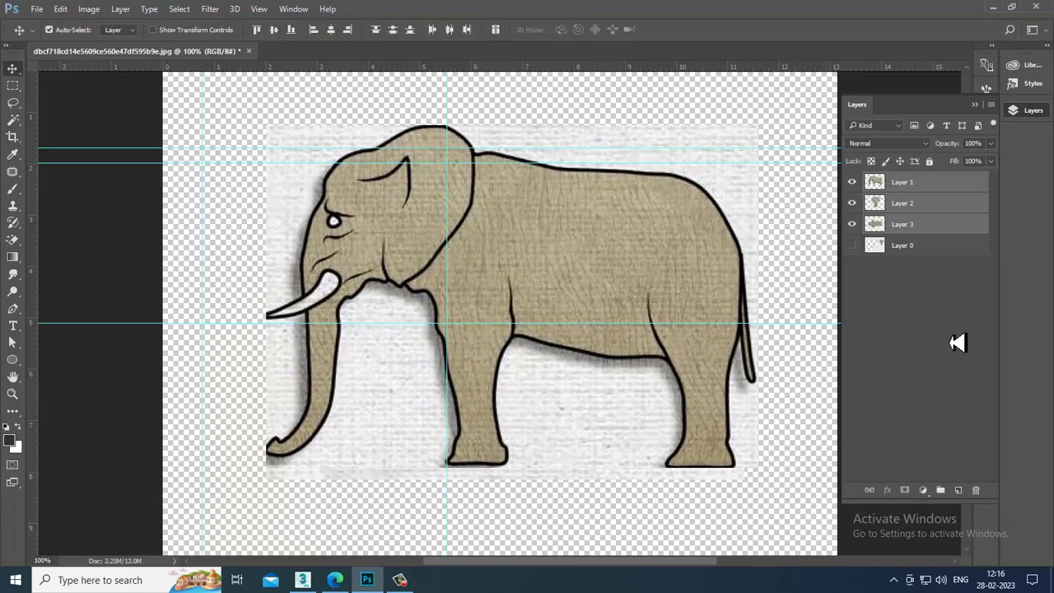
- Lower Layer 1 to 42% opacity to compare the side view with the views behind it, and restore 100%
left_click(941, 266)
left_click(927, 184)
left_click(990, 143)
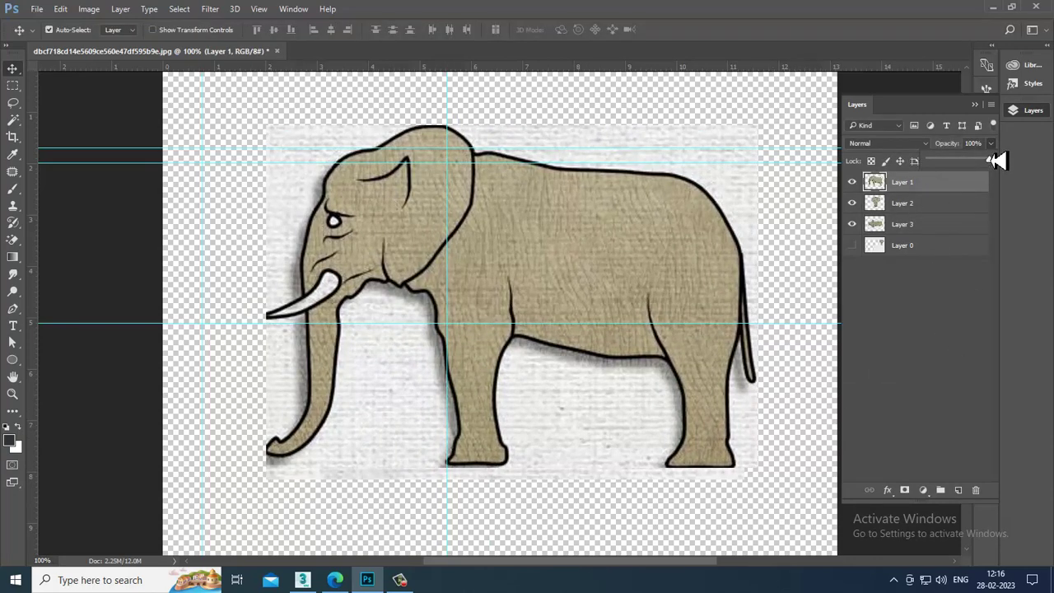
left_click_drag(997, 170, 961, 170)
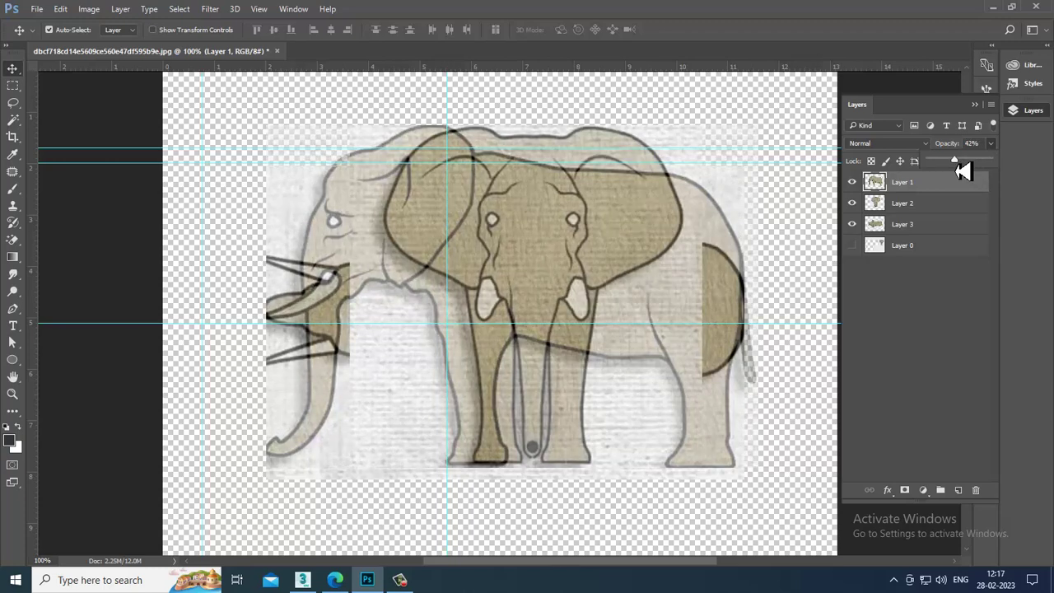
left_click_drag(964, 169, 1028, 169)
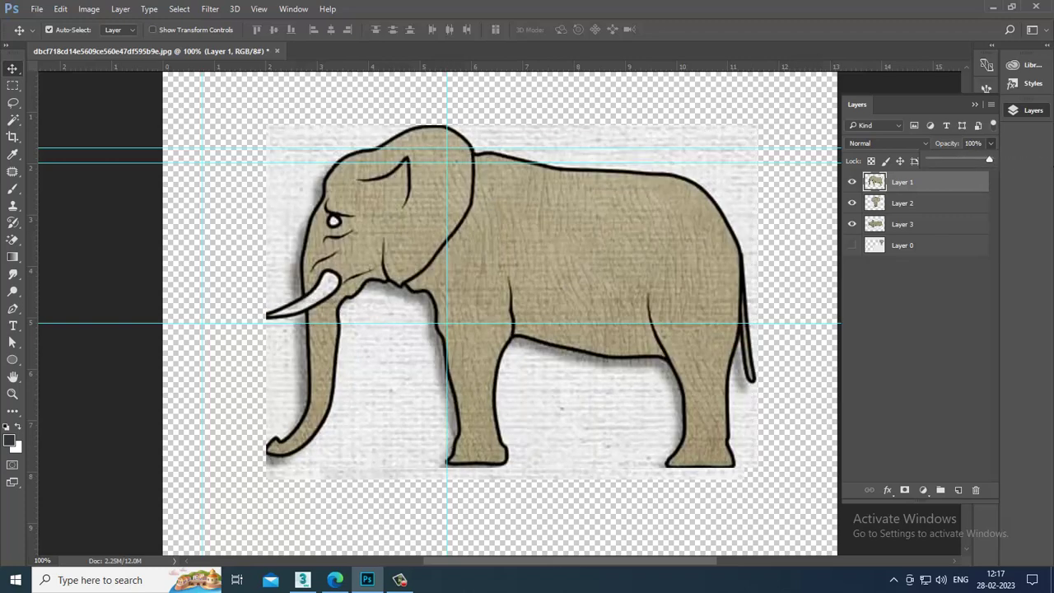
- Compare the side and top views with Layer 2 hidden and Layer 1 at 37% opacity, and restore Layer 2 and 100% opacity
left_click(852, 203)
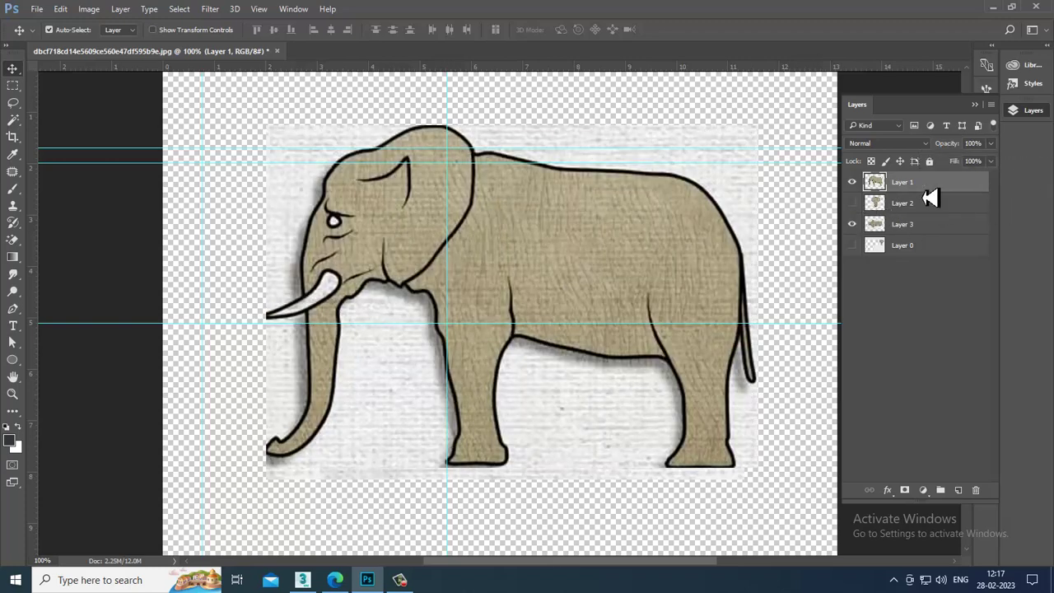
left_click(991, 143)
left_click_drag(989, 161, 957, 168)
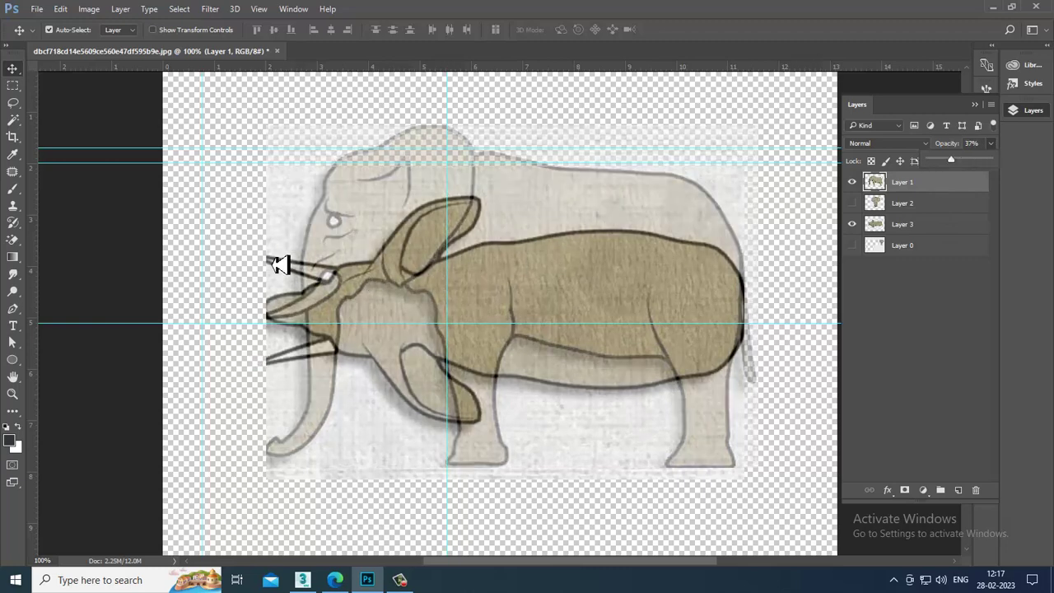
left_click(852, 203)
left_click(990, 145)
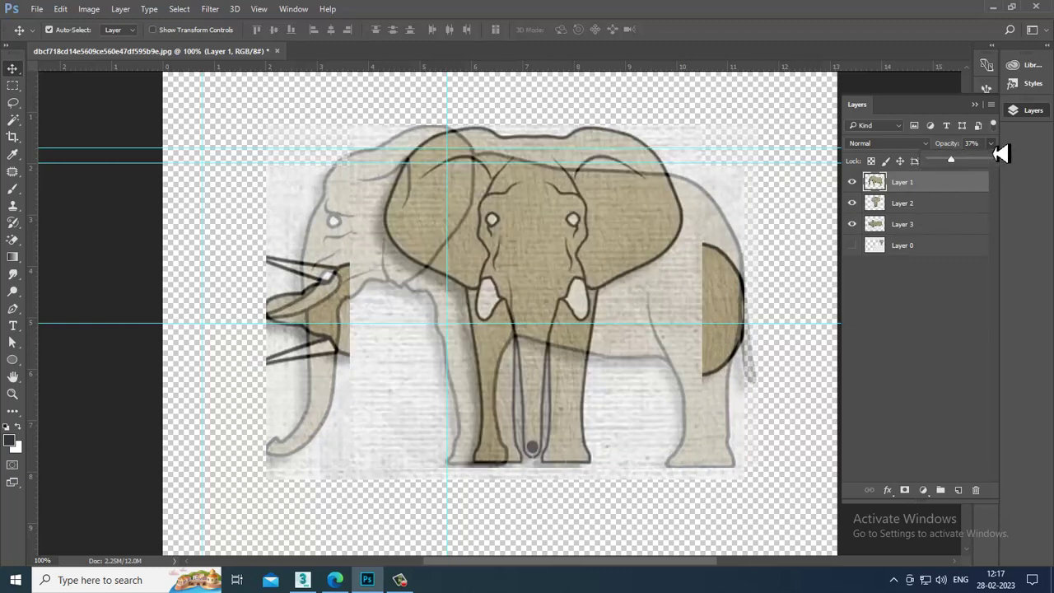
left_click_drag(955, 164, 1035, 165)
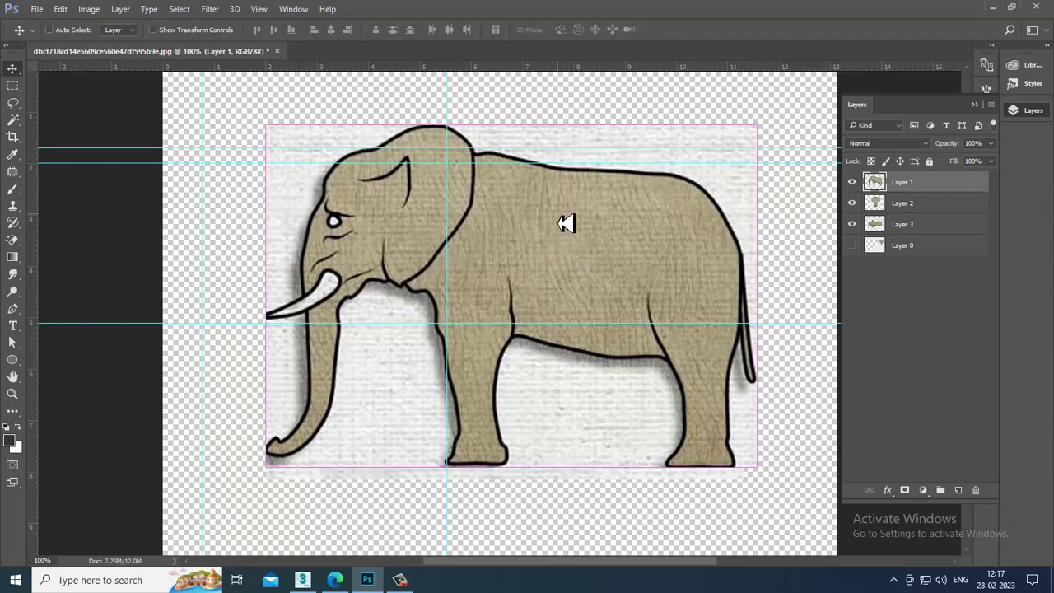
- Hide Layers 2 and 3, and save the side view as a maximum-quality JPEG named Side in the Animal folder
key("ctrl+minus")
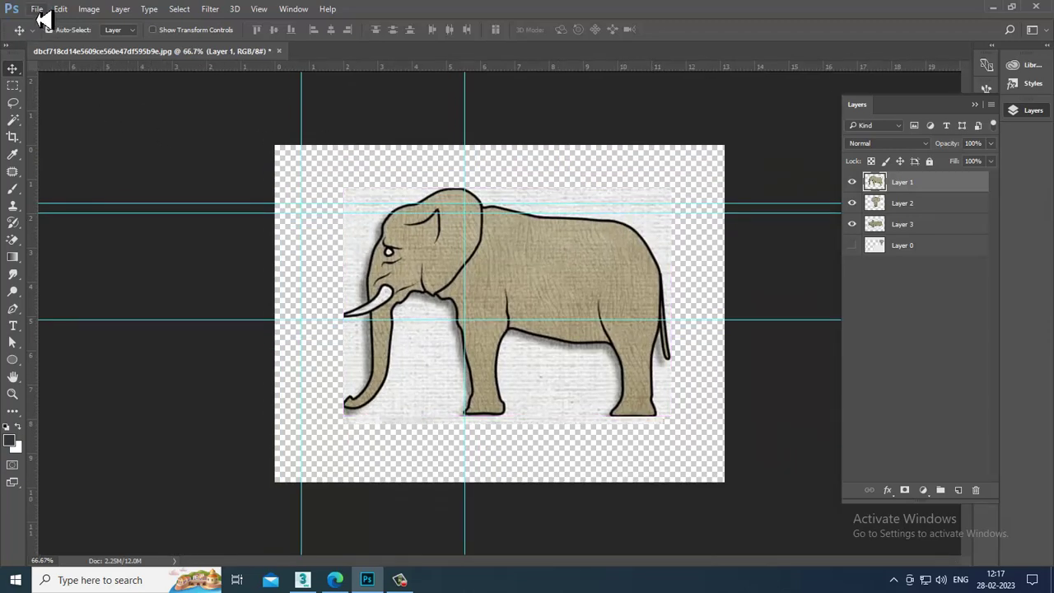
left_click_drag(851, 203, 861, 244)
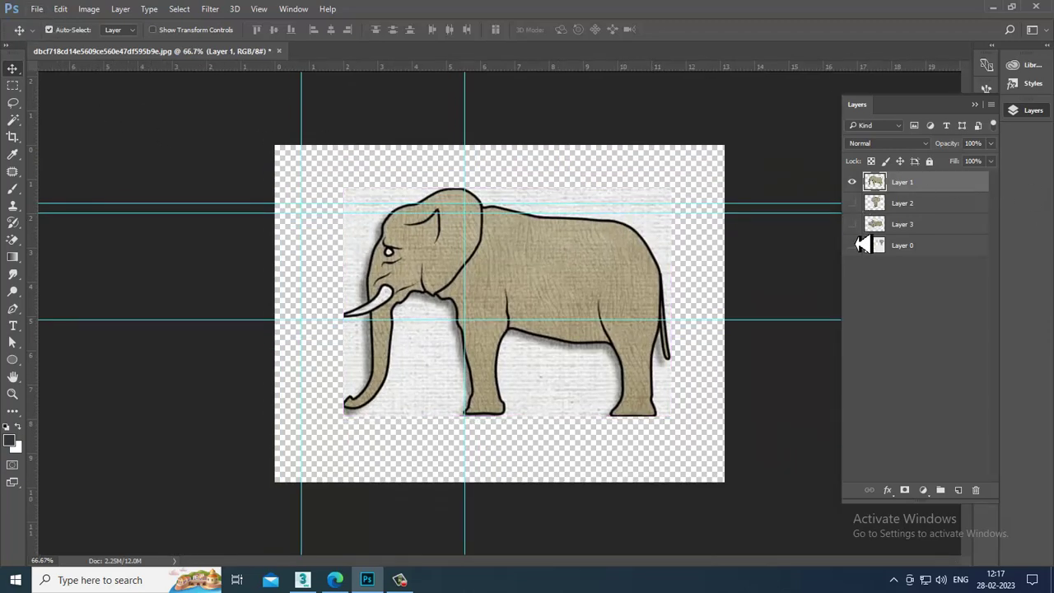
left_click(37, 8)
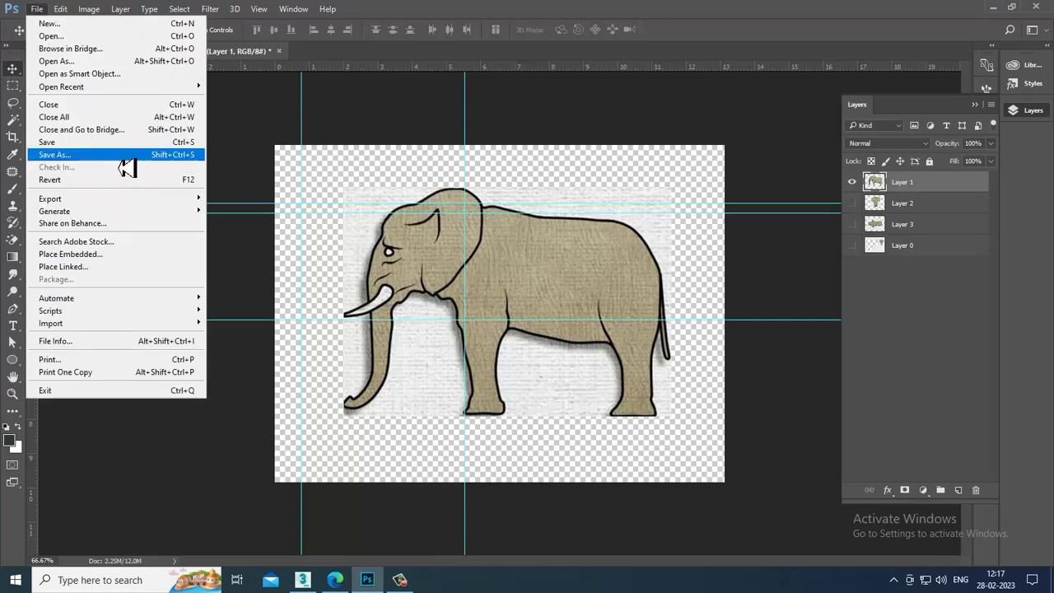
left_click(125, 154)
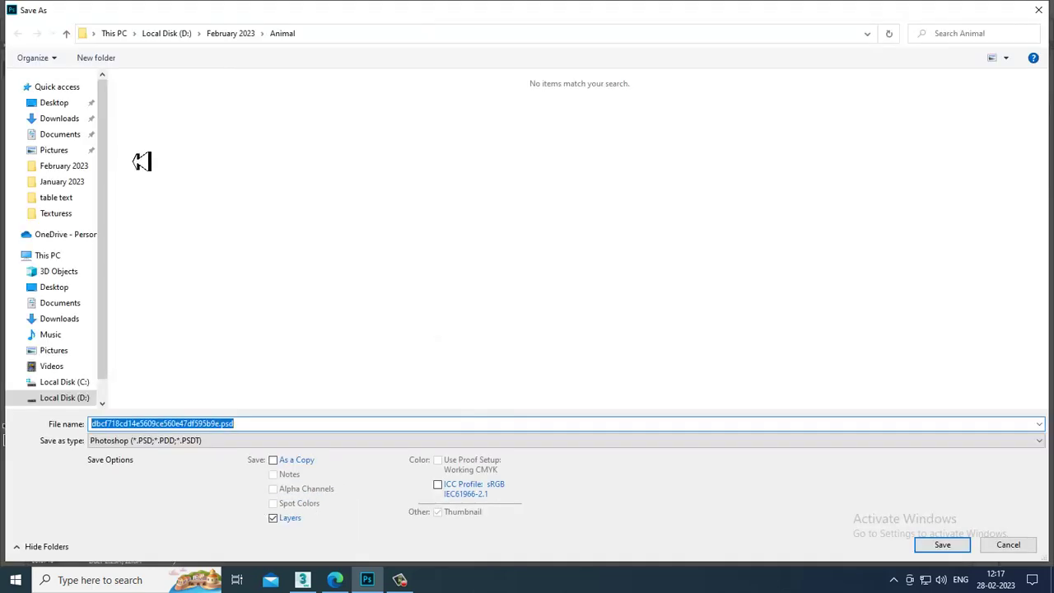
right_click(271, 209)
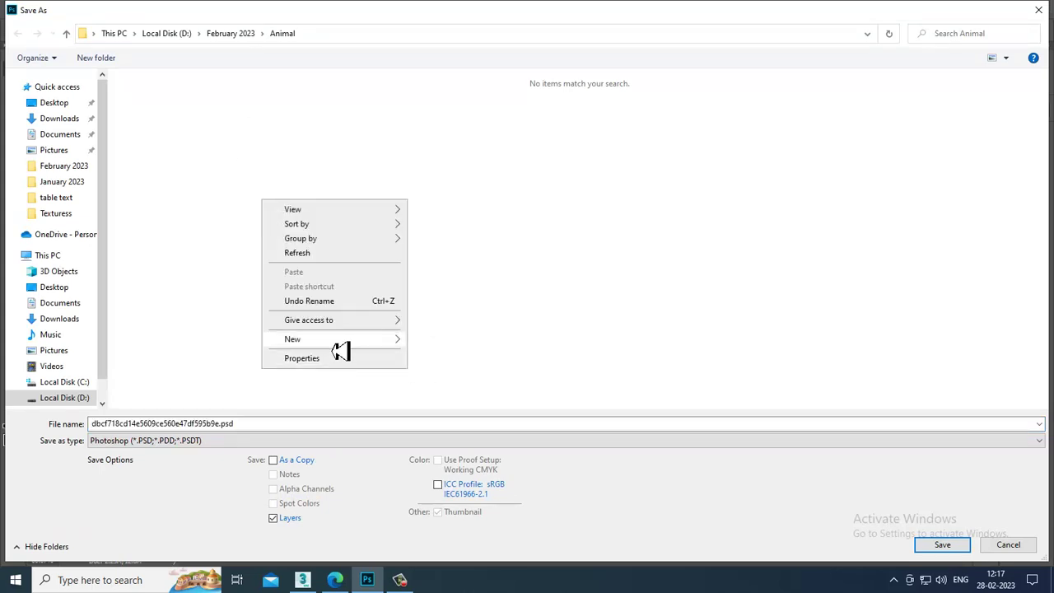
left_click(519, 282)
left_click(258, 429)
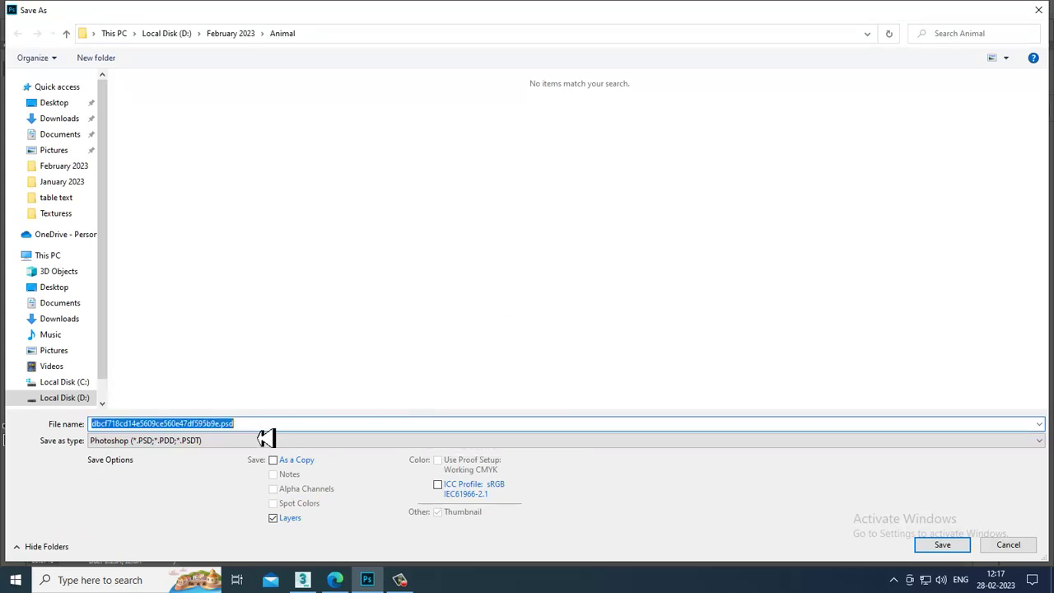
type("Side")
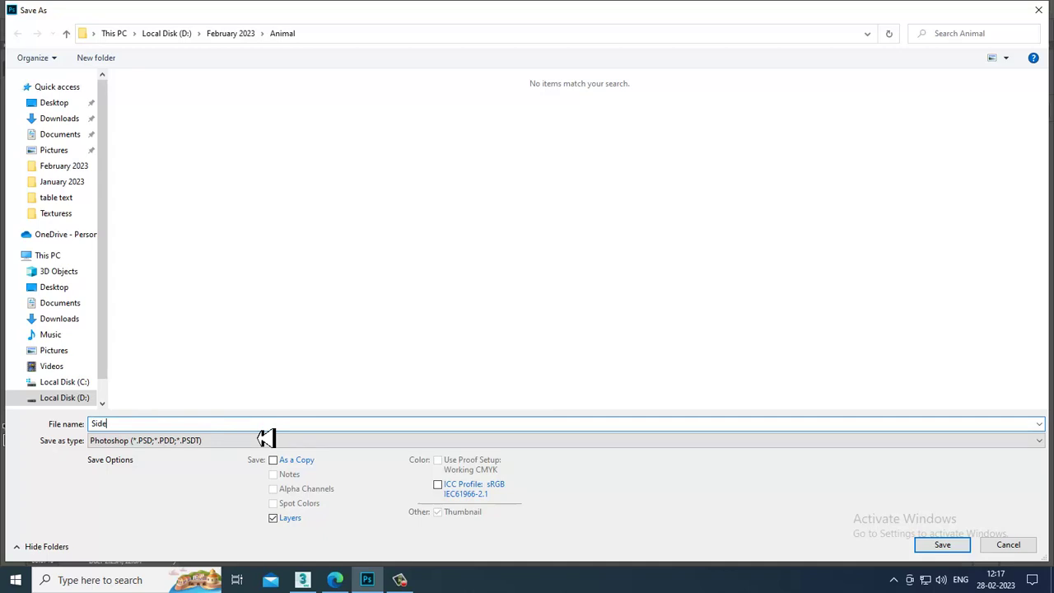
key("Tab")
key("j")
key("Return")
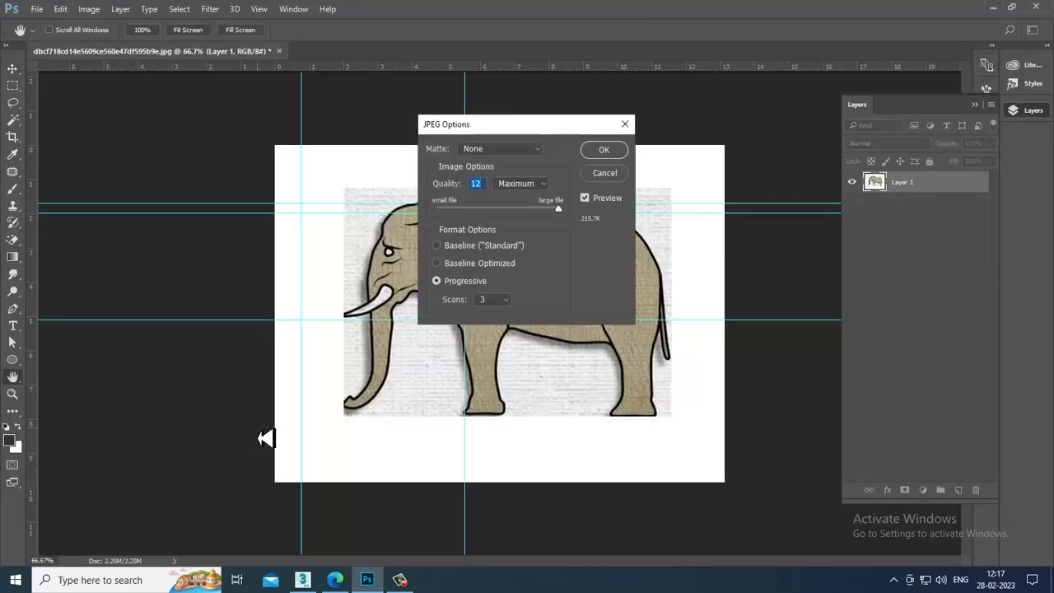
key("Return")
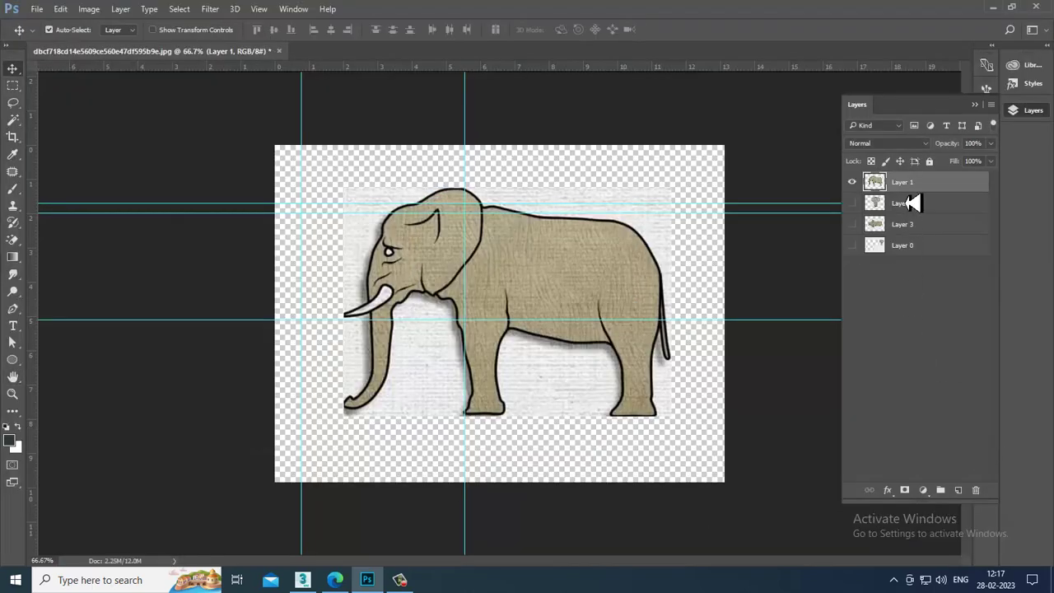
- Show only Layer 2 and save the front view as a maximum-quality JPEG named front in the Animal folder
left_click(852, 182)
left_click(885, 204)
left_click(852, 204)
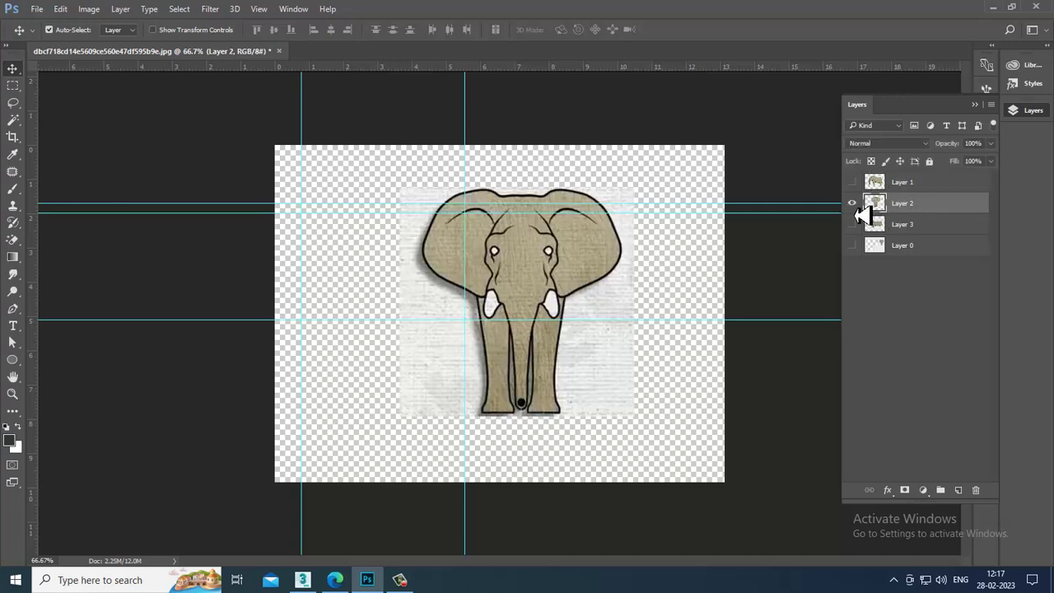
left_click(39, 11)
left_click(132, 155)
type("front")
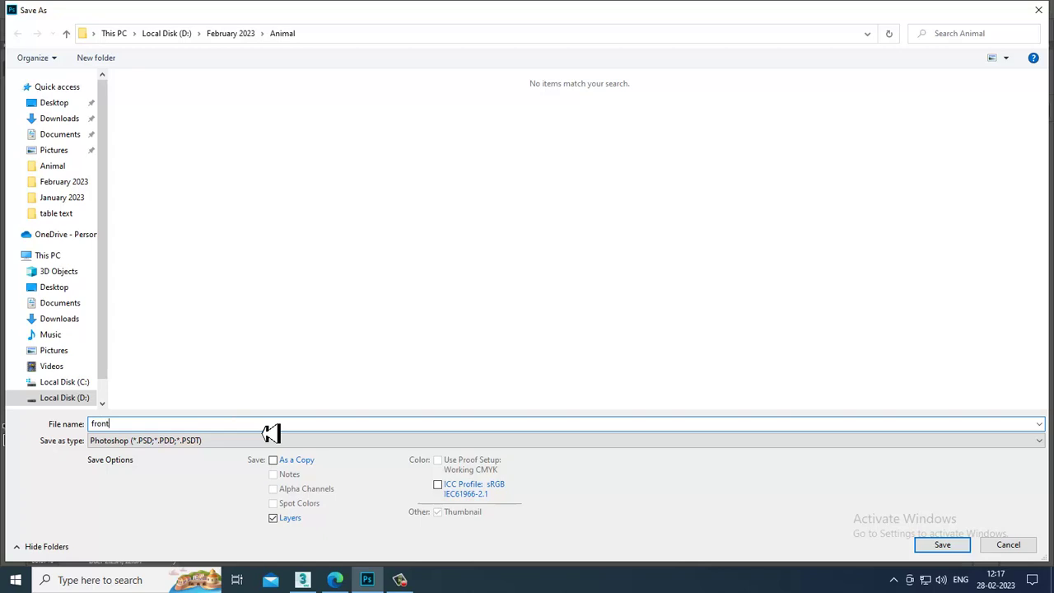
key("Tab")
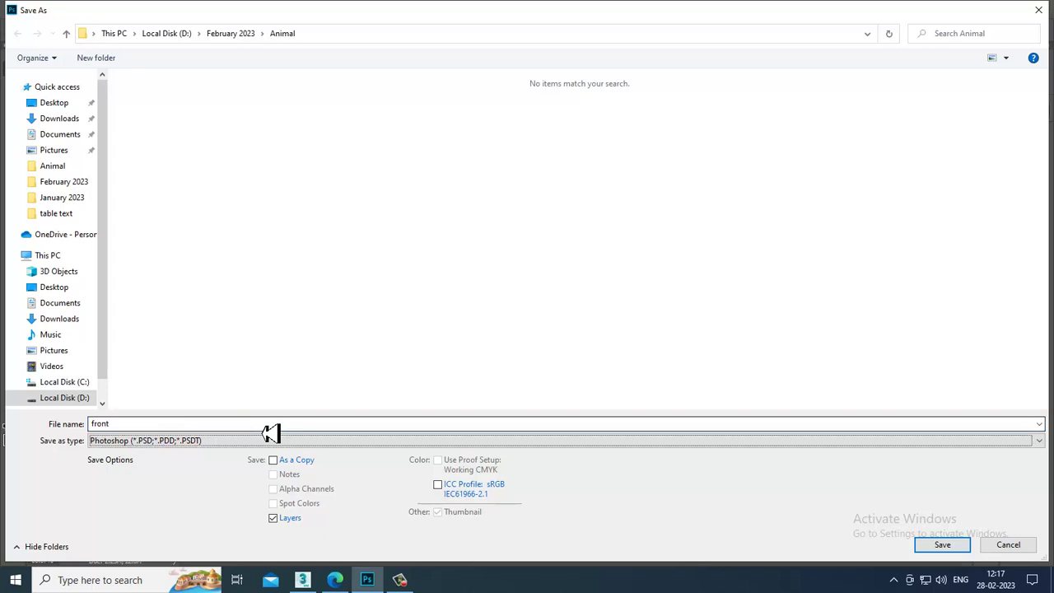
key("j")
key("Return")
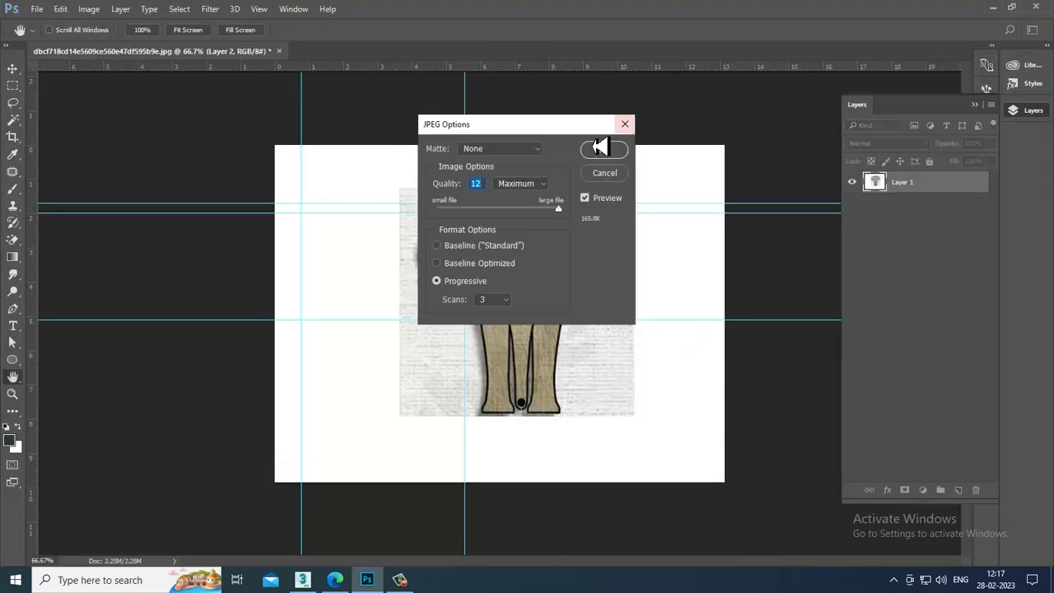
left_click(599, 148)
left_click(399, 579)
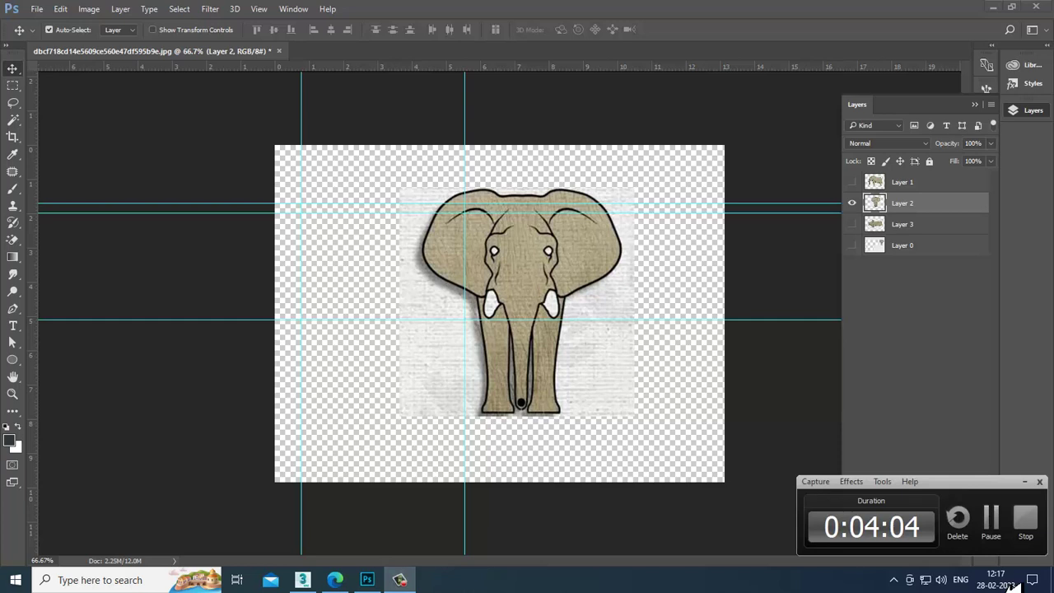
left_click(992, 520)
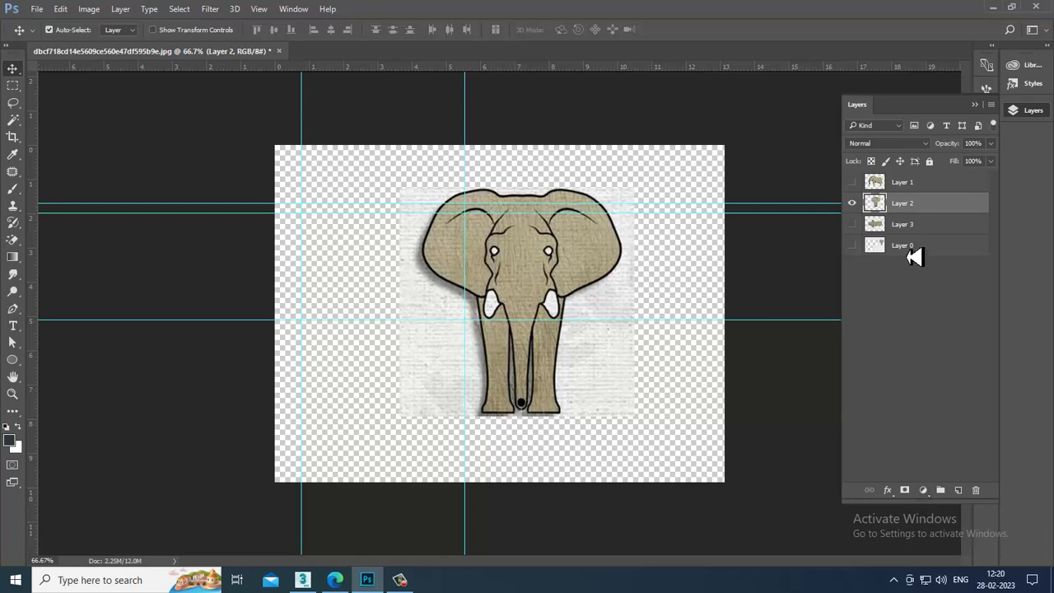
- Show only Layer 3 and save the top view as a maximum-quality JPEG named Top in the Animal folder
left_click(851, 202)
left_click(851, 224)
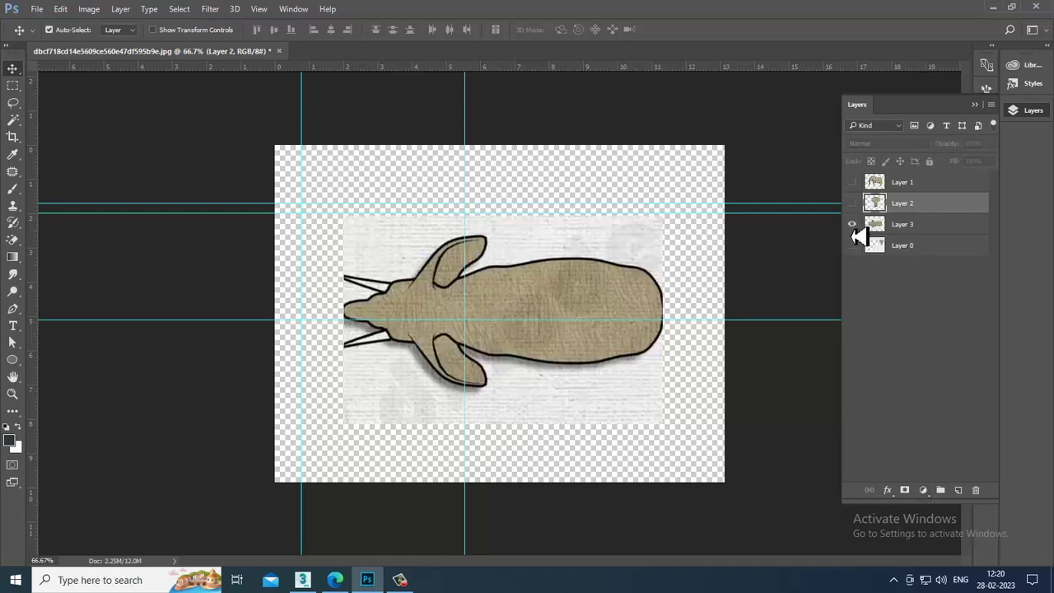
left_click(400, 579)
left_click(400, 579)
left_click(37, 9)
left_click(96, 153)
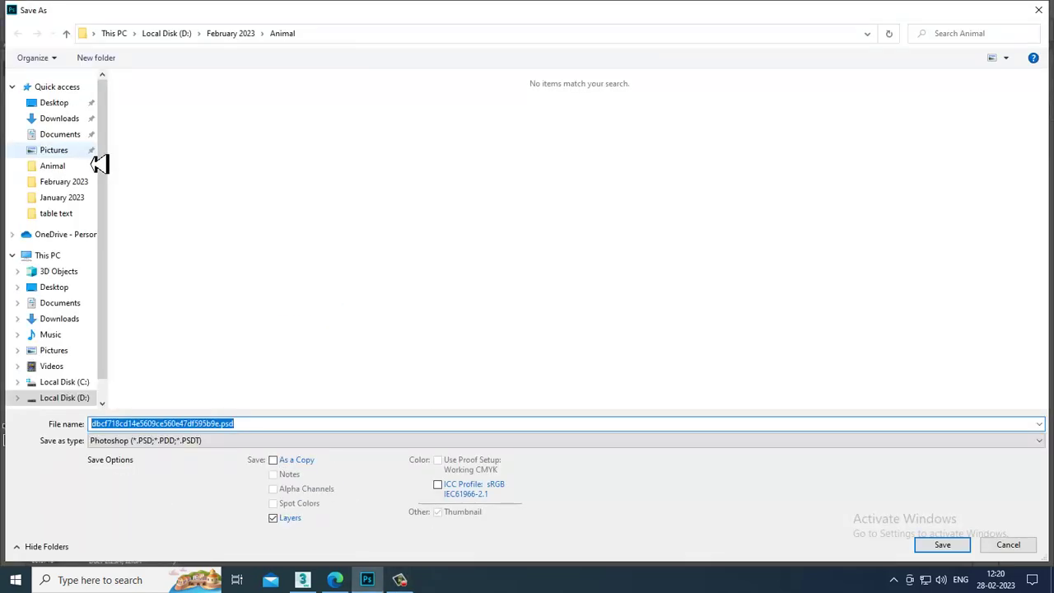
type("Top")
key("Tab")
key("j")
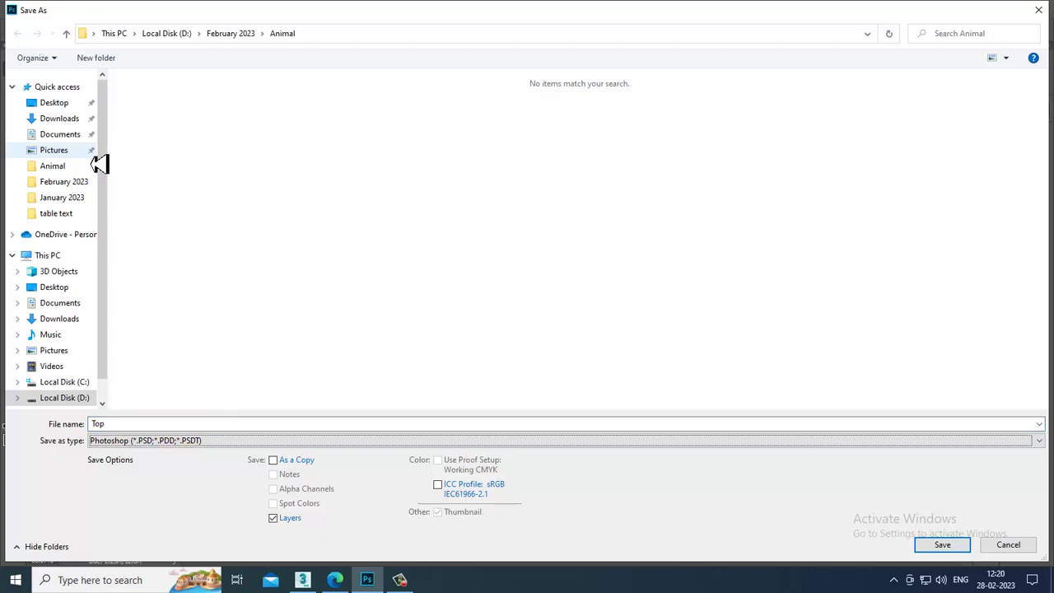
key("Return")
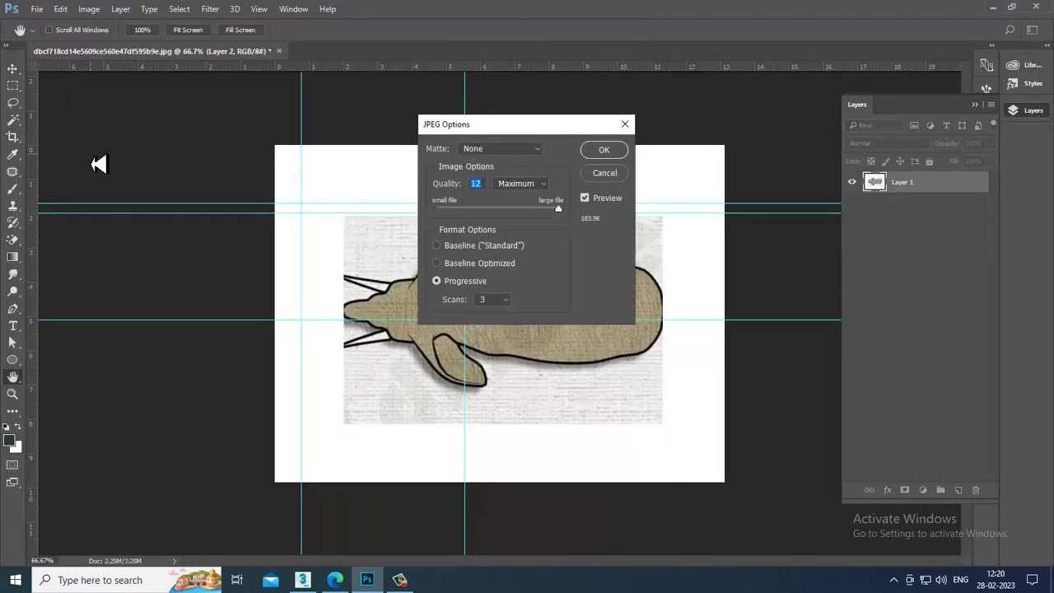
key("Return")
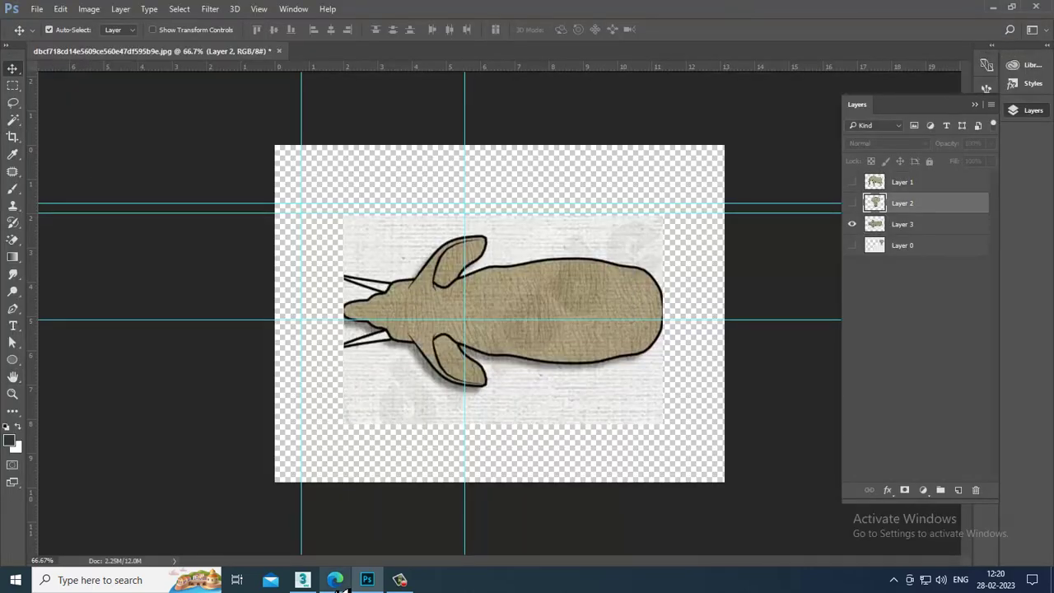
- Switch to 3ds Max, activate the Perspective viewport and collapse the modeling ribbon to its panel titles
left_click(302, 580)
left_click(713, 310)
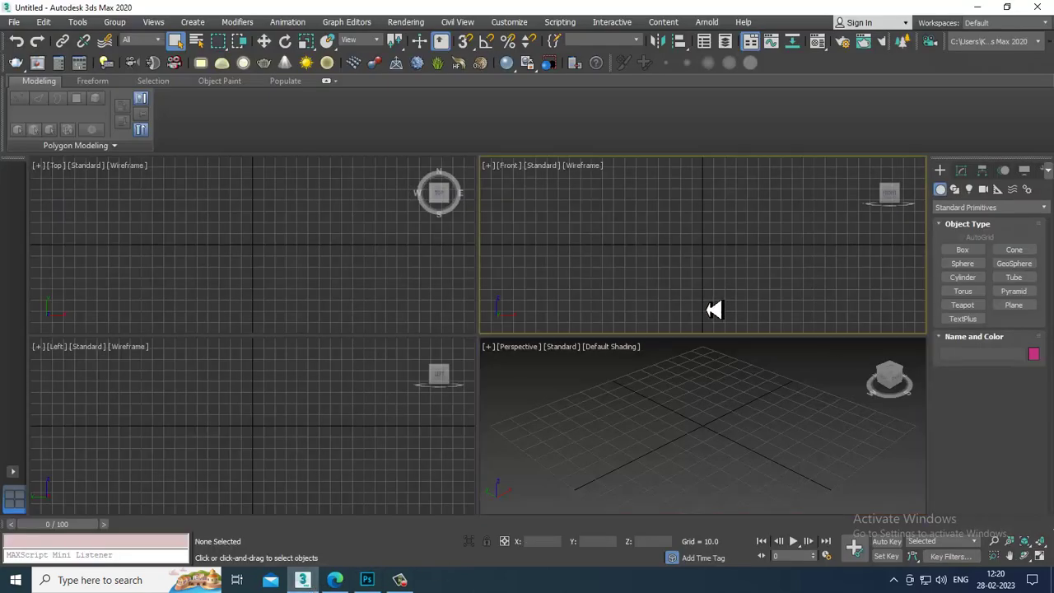
left_click(318, 437)
left_click(693, 422)
double_click(31, 81)
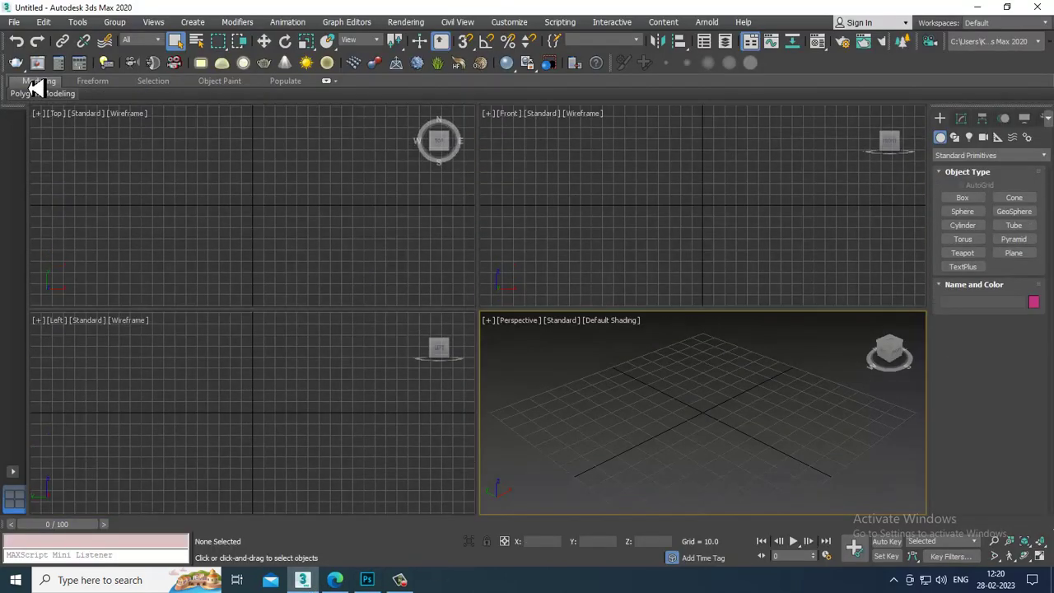
left_click(570, 250)
left_click(408, 243)
left_click(427, 424)
left_click(691, 412)
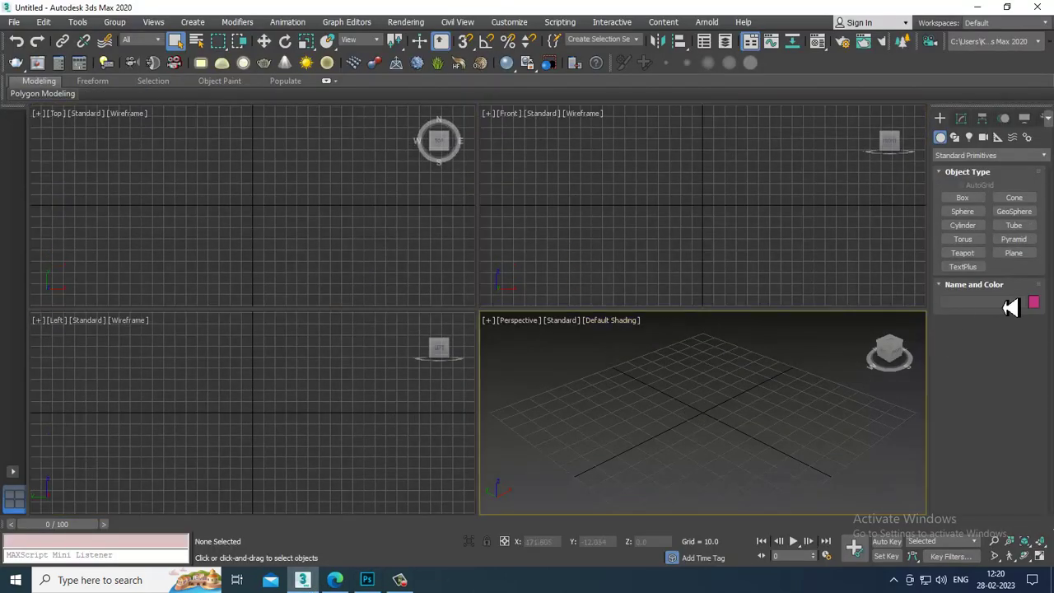
- Draw a plane about 147 units long and 234 units wide around the origin in the maximized Front viewport
left_click(1021, 255)
left_click(745, 235)
key("alt+w")
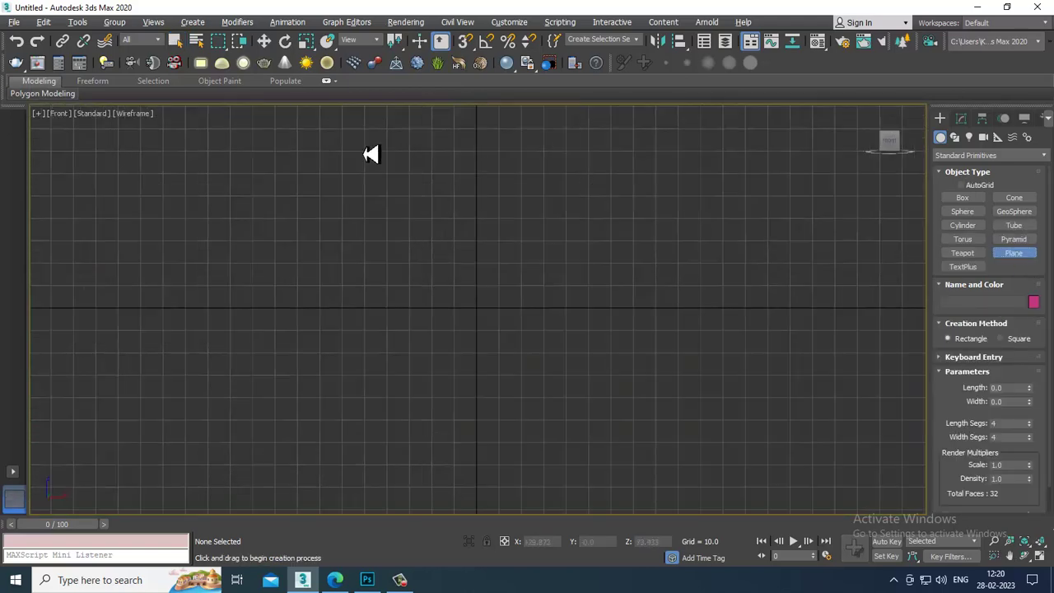
mouse_move(257, 127)
left_mouse_down()
mouse_move(757, 426)
mouse_move(781, 455)
left_mouse_up()
key("w")
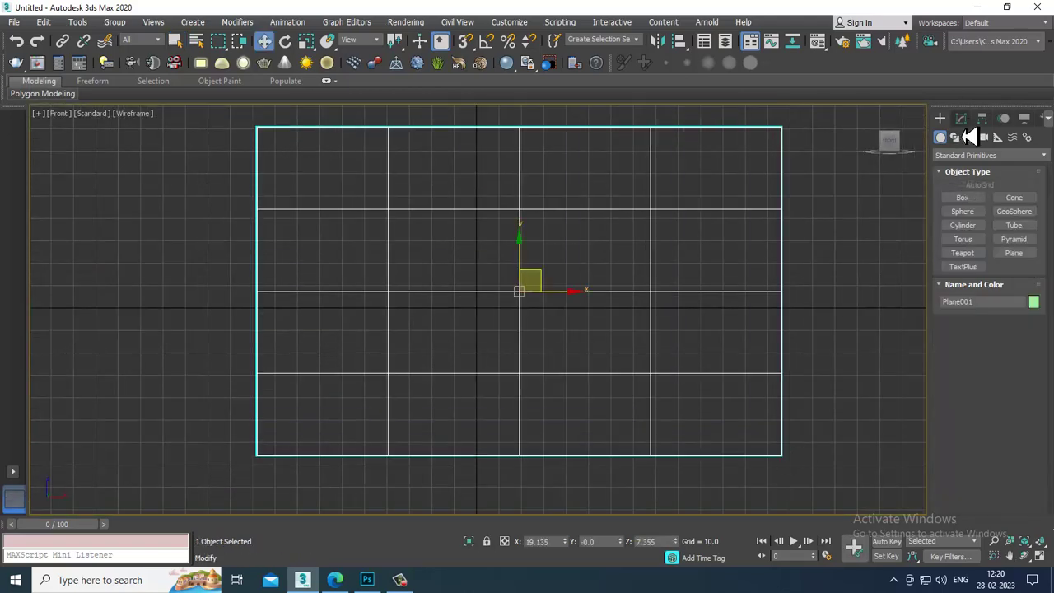
- Reduce the plane to one length segment and one width segment, and move it up so its lower edge meets the horizontal axis
left_click(960, 120)
double_click(1006, 346)
type("1")
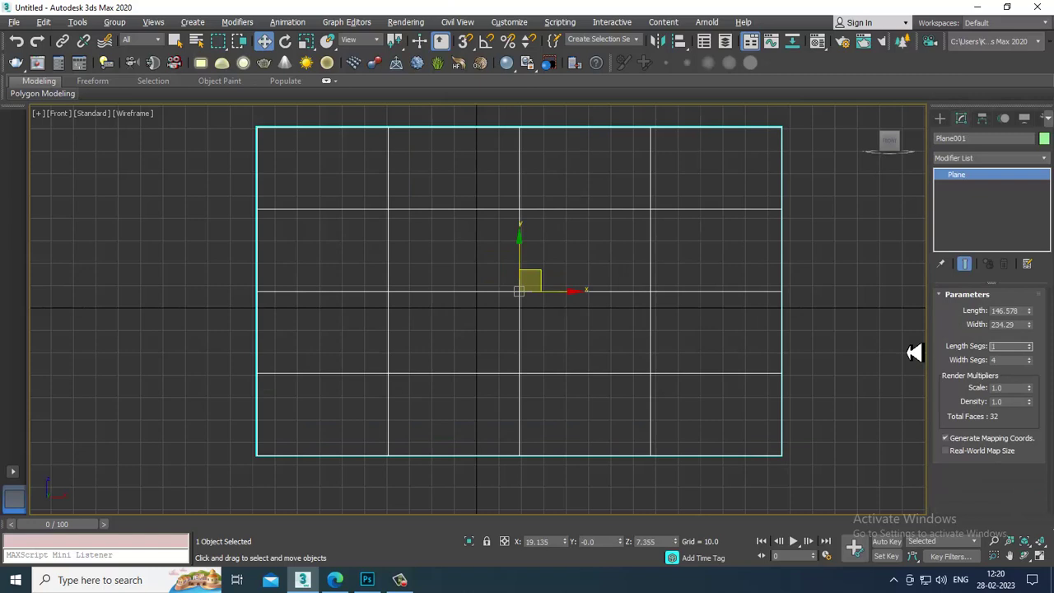
key("Tab")
type("1")
key("Return")
scroll(576, 317, "down", 2)
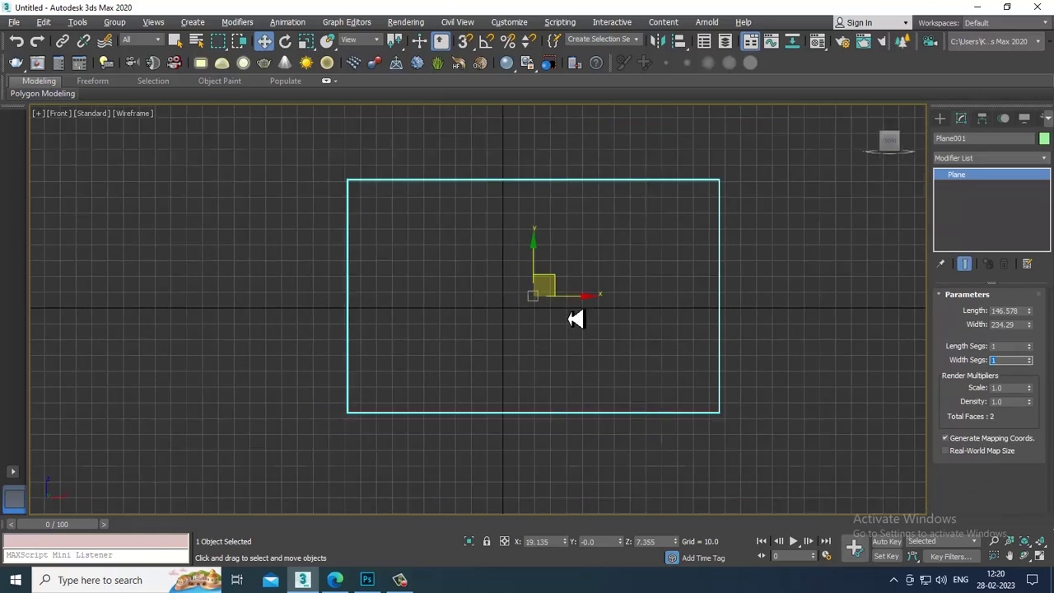
left_click_drag(545, 280, 553, 202)
- Set the plane's length to 768 and its width to 1024
left_click_drag(1022, 312, 975, 327)
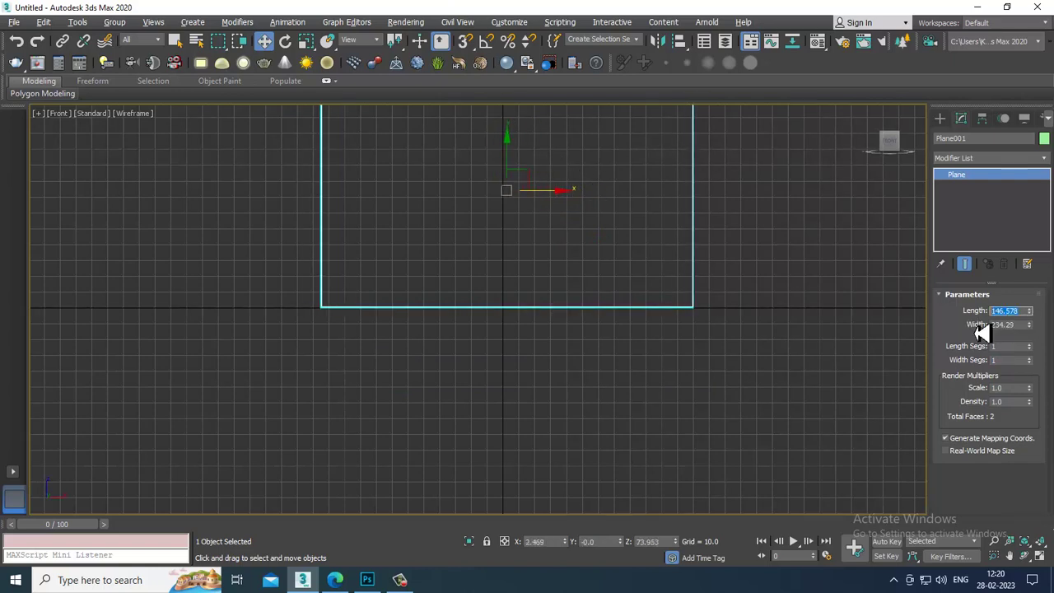
type("768")
key("Tab")
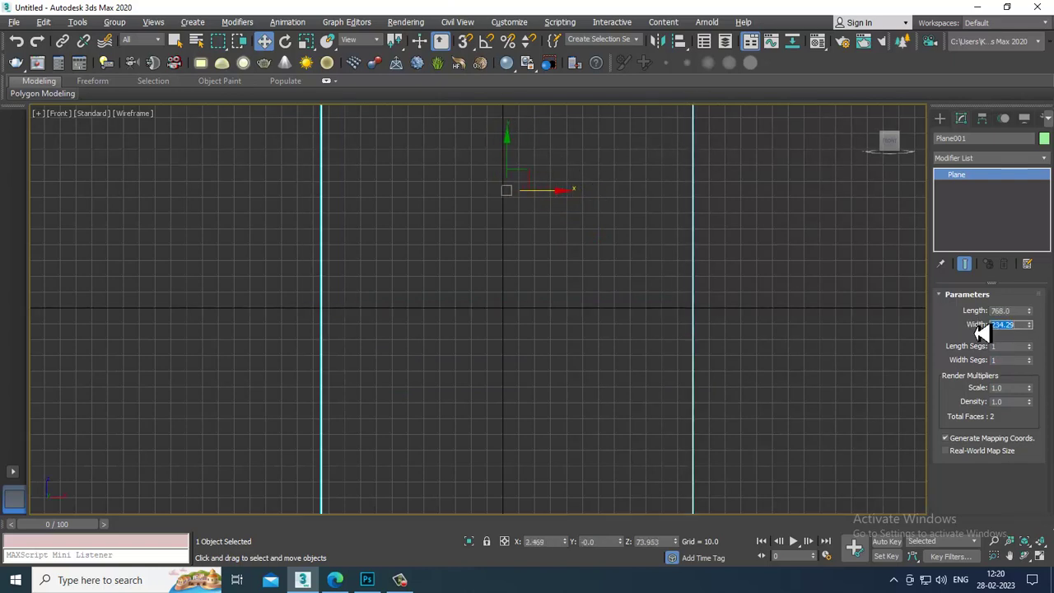
type("1024")
key("Return")
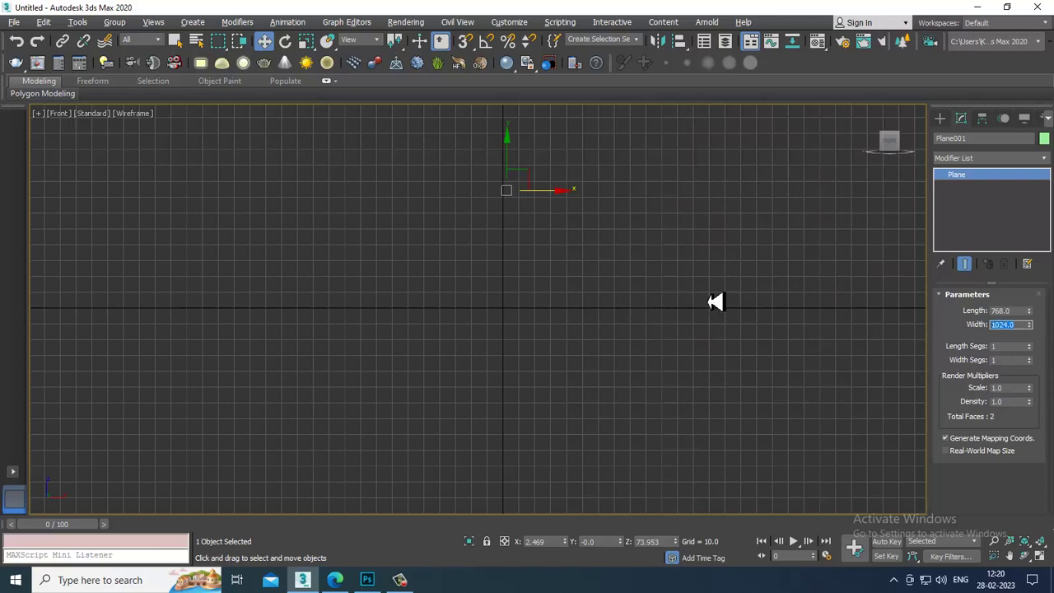
- Raise the plane in the Front viewport until its lower edge sits approximately on the horizontal origin line
scroll(715, 302, "down", 10)
key("r")
scroll(602, 291, "down", 4)
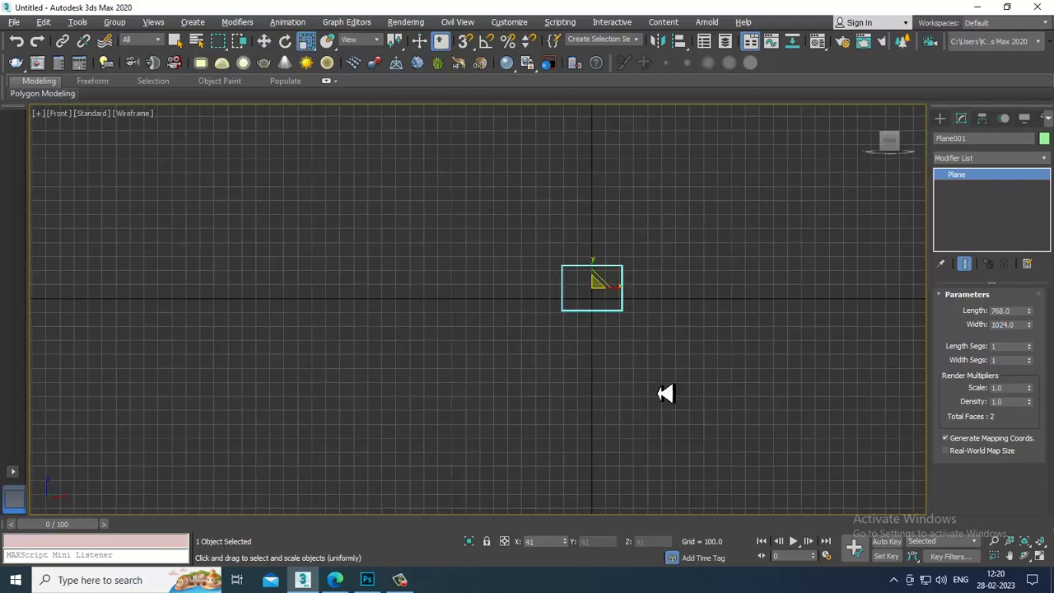
scroll(592, 338, "up", 8)
key("w")
left_click_drag(618, 183, 617, 153)
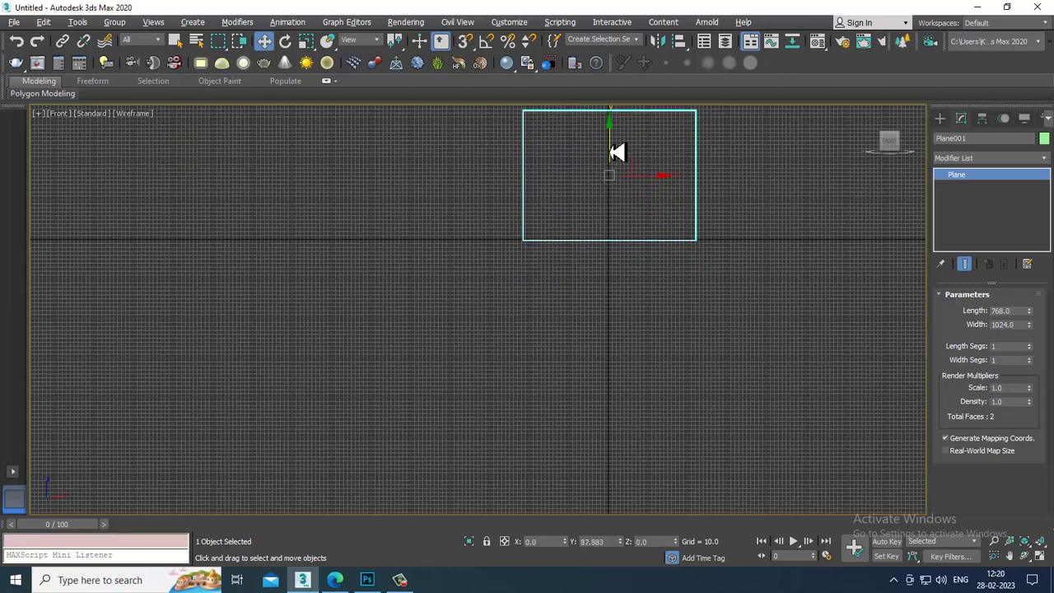
middle_click_drag(671, 233, 658, 314)
- Move the plane back along Y to about 97 in Perspective and fine-tune its height to about Z 166 in Front
key("alt+w")
scroll(723, 460, "down", 3)
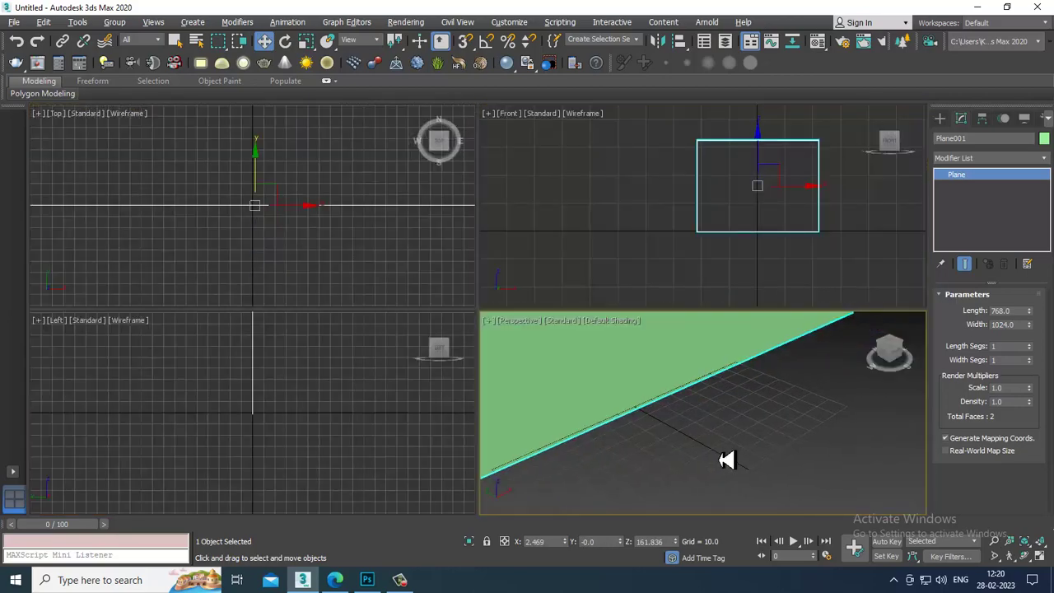
key("alt+w")
scroll(607, 371, "down", 6)
scroll(623, 348, "up", 3)
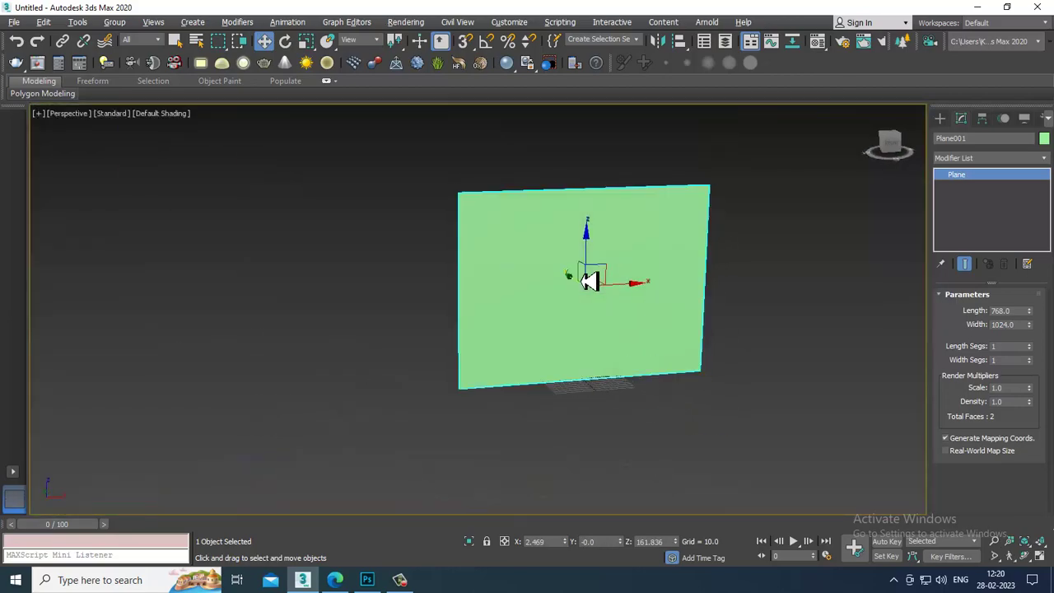
middle_click_drag(589, 281, 596, 298, "alt")
left_click_drag(562, 282, 527, 263)
key("alt+w")
middle_click(666, 227)
key("alt+w")
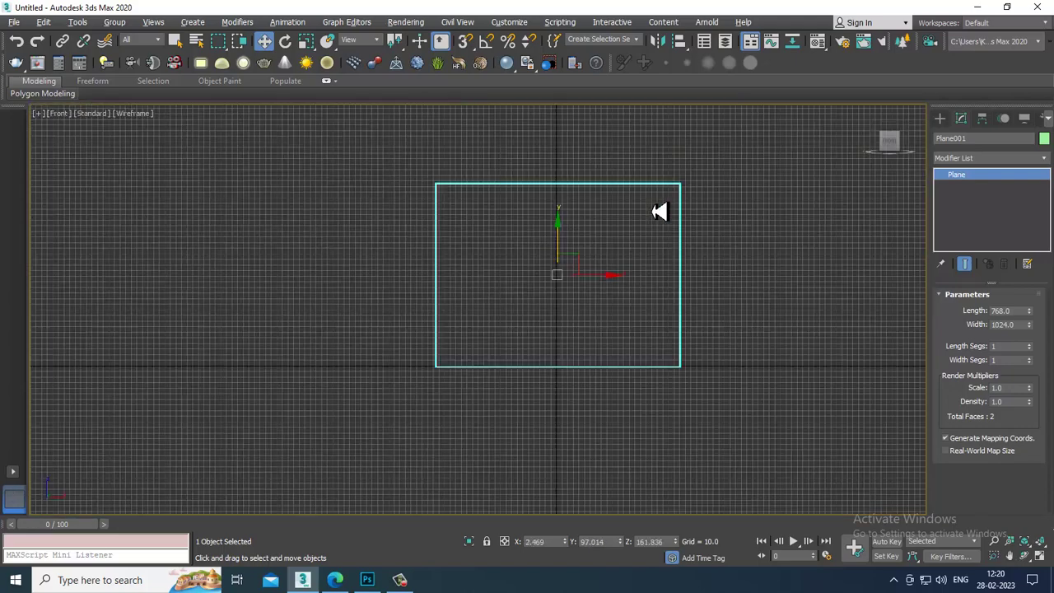
scroll(556, 285, "up", 3)
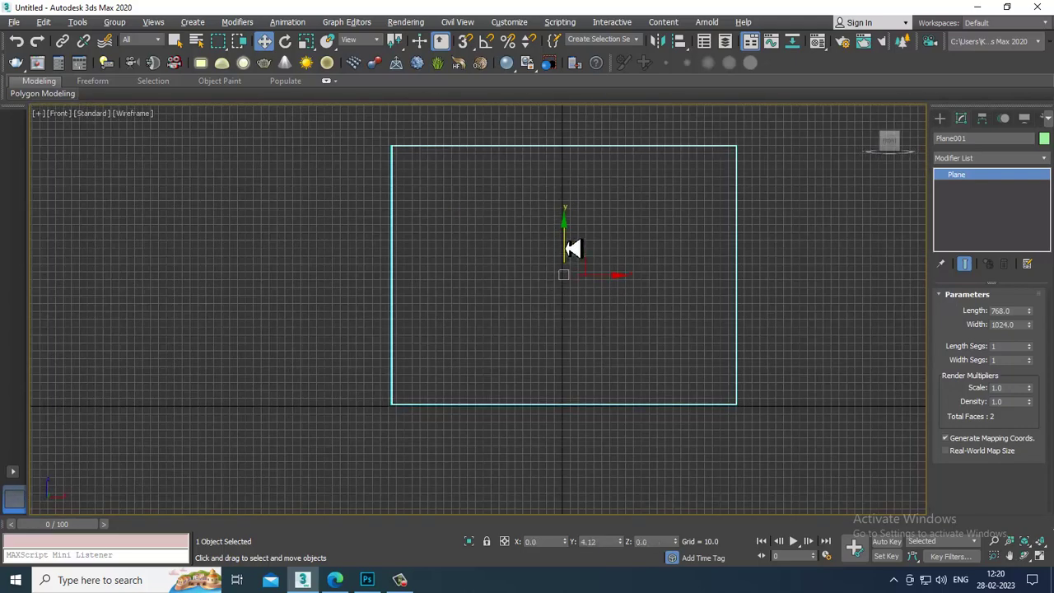
- Push the plane farther back along Y to about 254 in the Perspective view and return to the maximized Front viewport
key("alt+w")
key("alt+w")
middle_click_drag(747, 390, 537, 326, "alt")
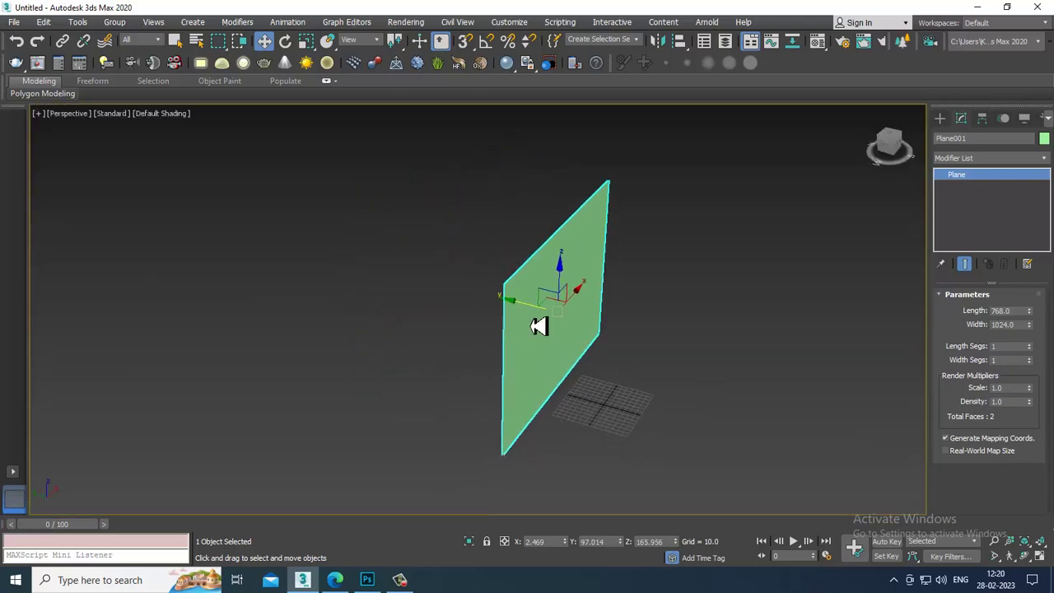
left_click_drag(529, 313, 445, 292)
middle_click_drag(449, 306, 568, 328, "alt")
key("alt+w")
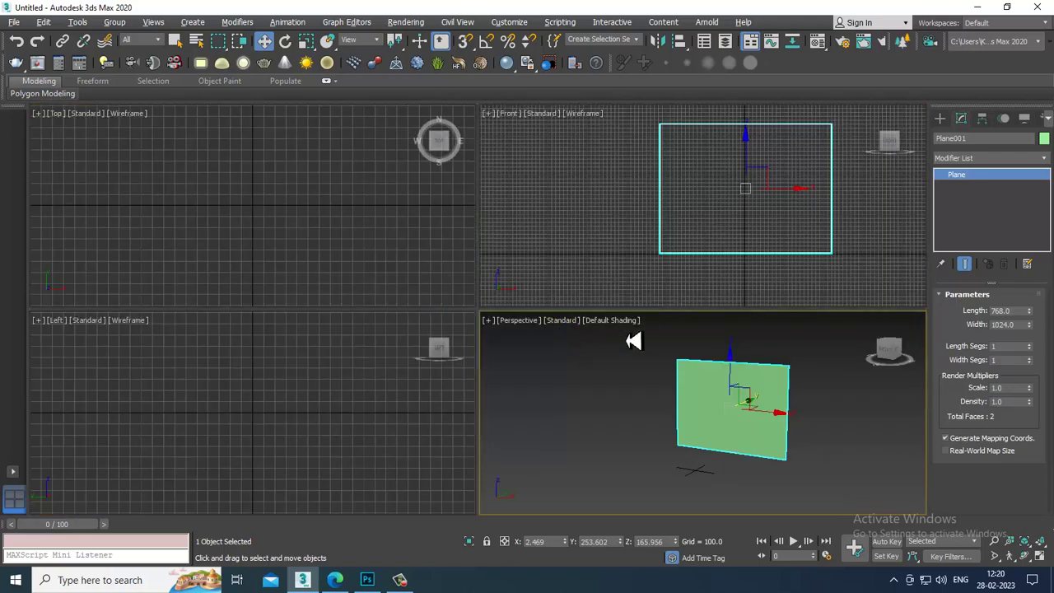
middle_click_drag(716, 250, 672, 256)
key("alt+w")
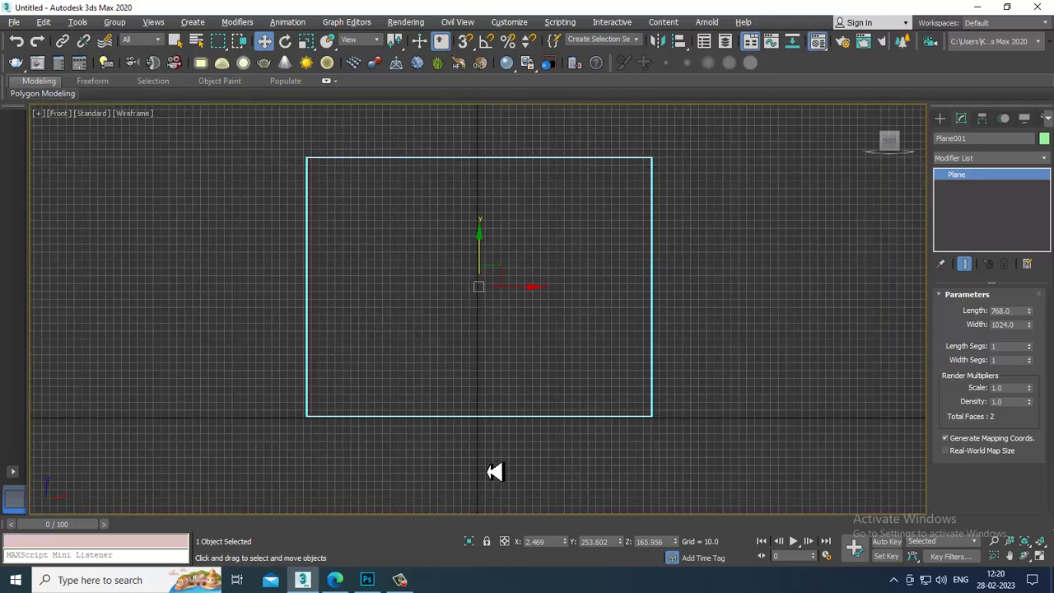
- Load front.jpg from D:\February 2023\Animal as the first material's diffuse bitmap and apply that material to the plane with its map shown
key("m")
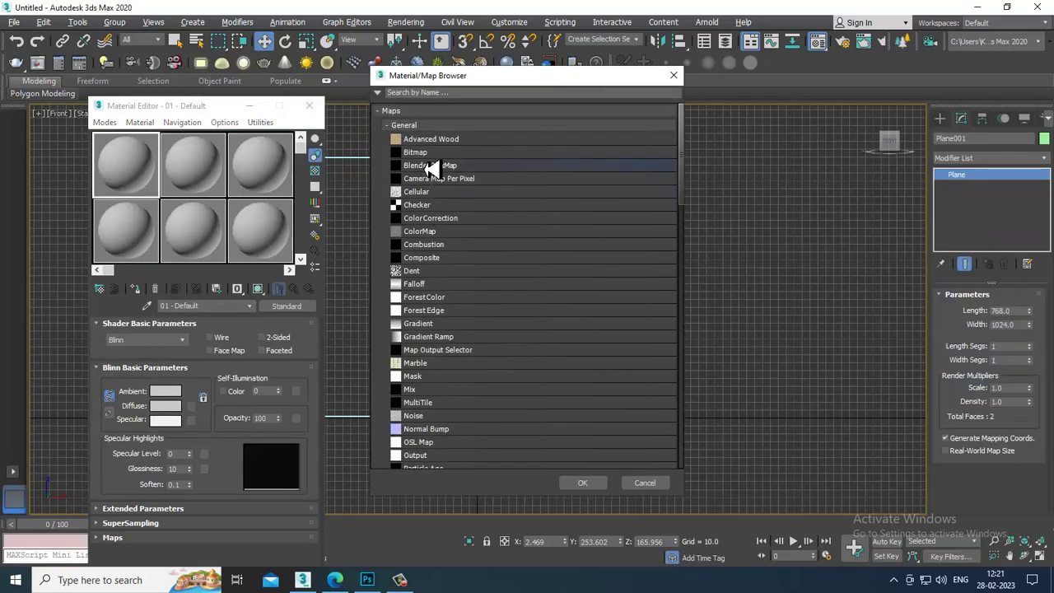
double_click(432, 166)
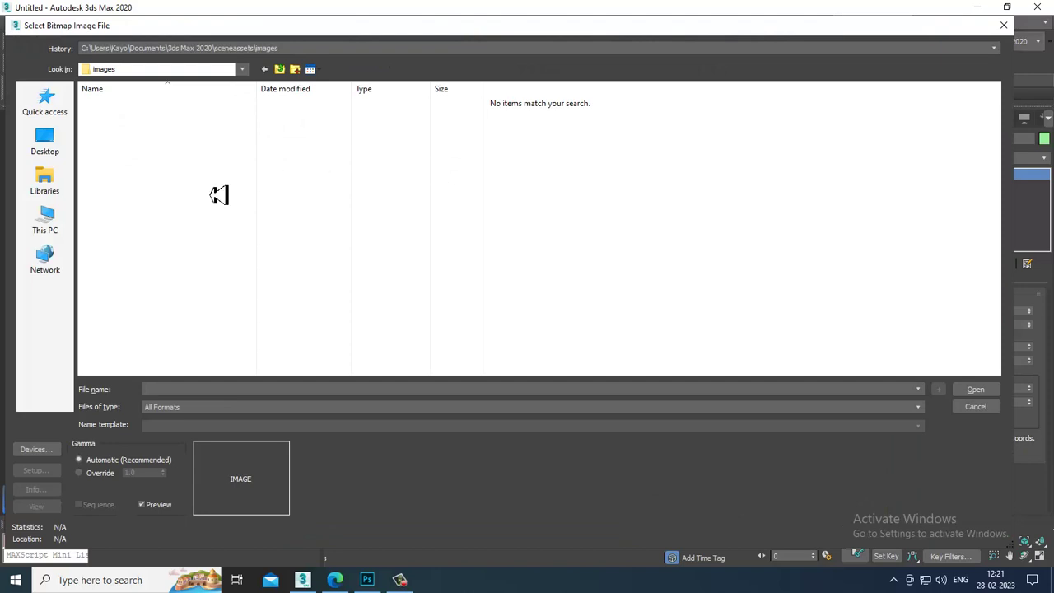
left_click(37, 222)
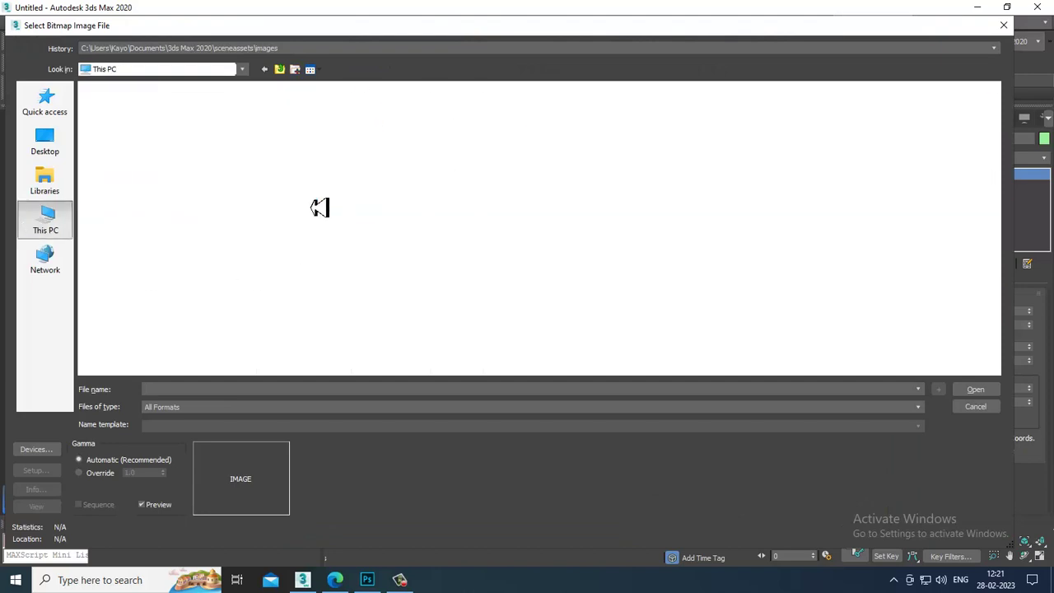
double_click(319, 207)
left_click(223, 287)
key("f")
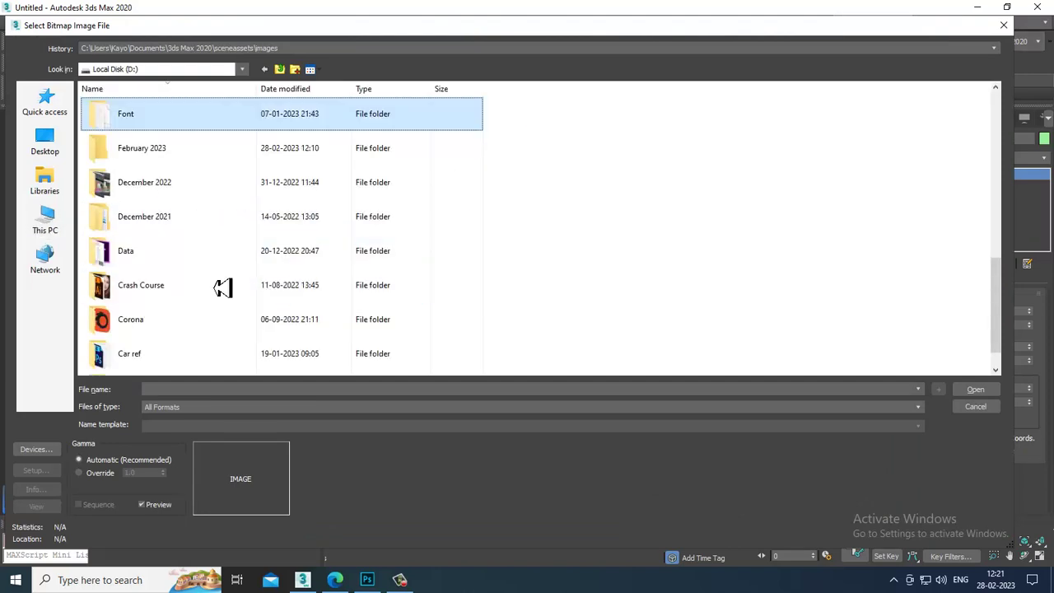
double_click(206, 160)
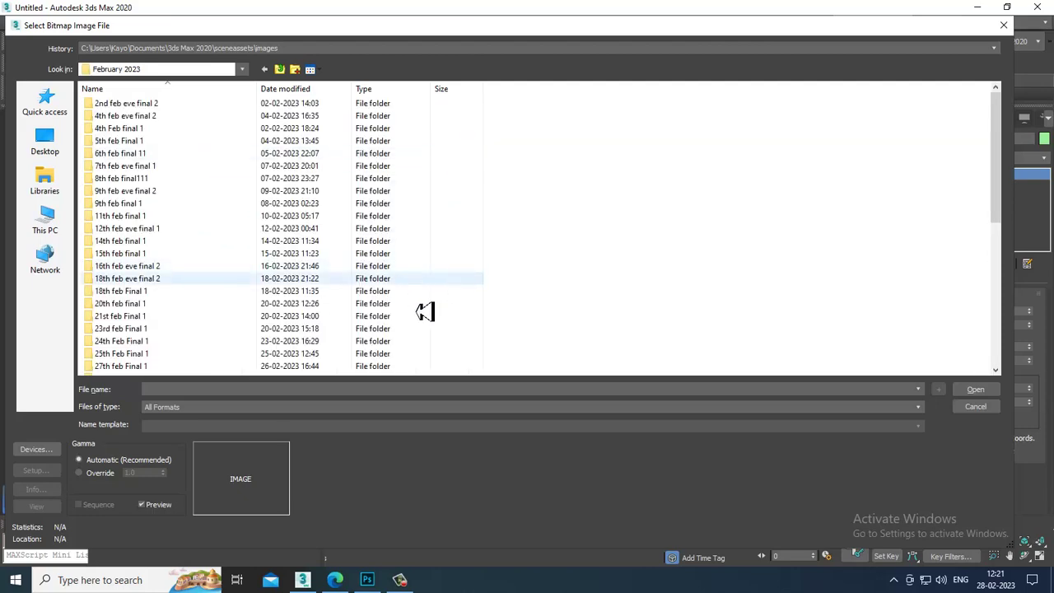
scroll(137, 353, "down", 3)
double_click(136, 351)
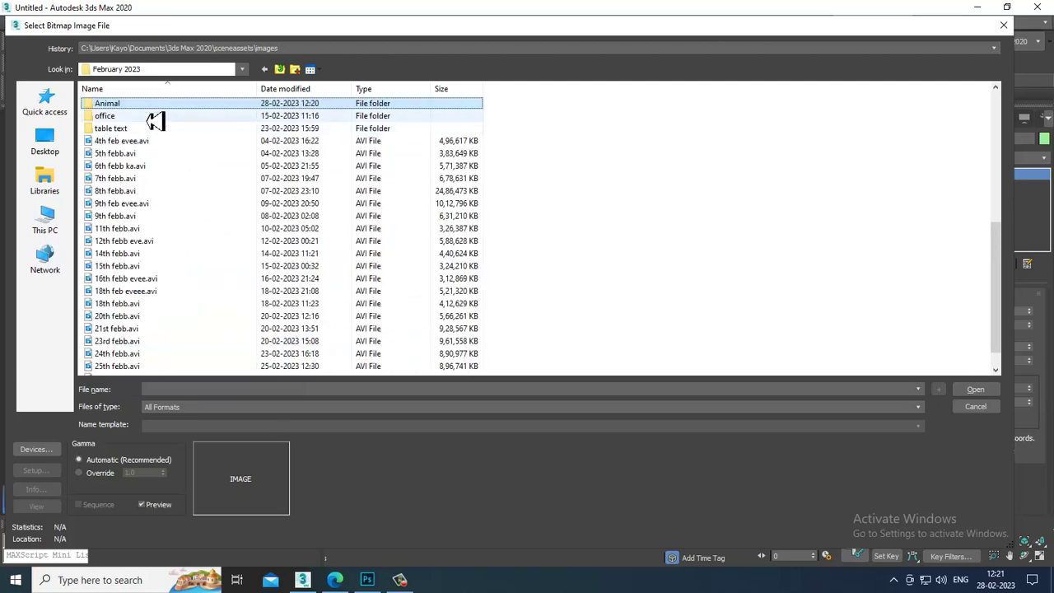
double_click(155, 104)
double_click(183, 123)
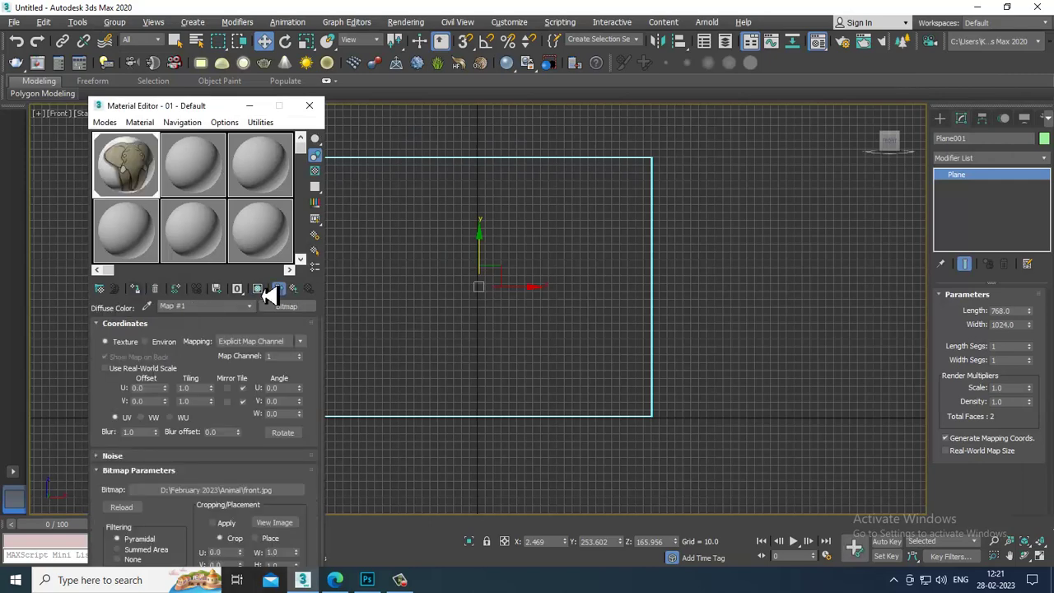
- Minimize the Material Editor, display the Front viewport with default shading and reselect the elephant plane
left_click(250, 106)
left_click(448, 205)
key("F3")
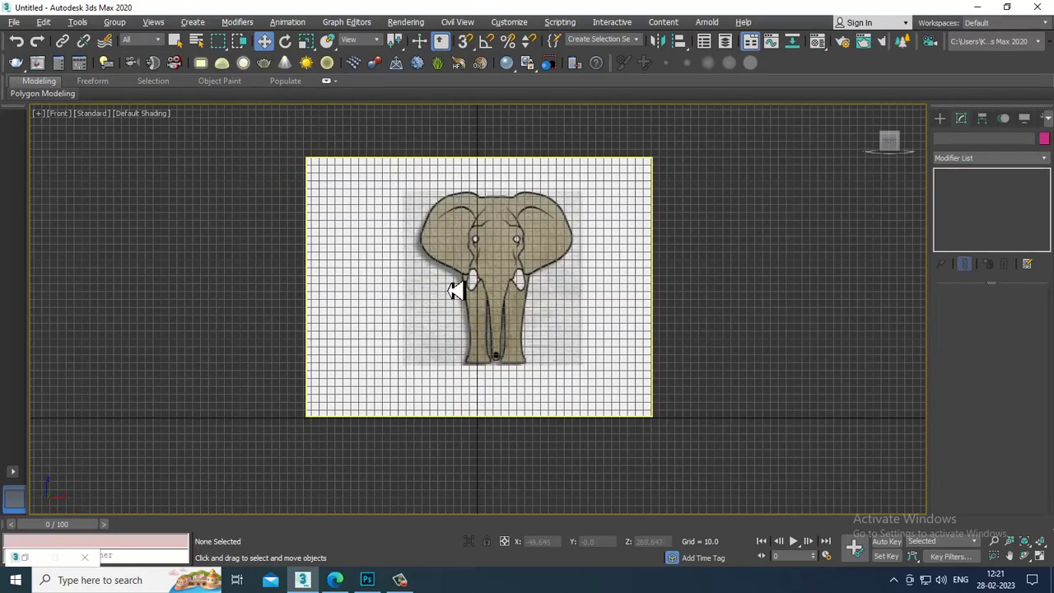
left_click(535, 314)
scroll(560, 280, "up", 3)
- Maximize the Left viewport, enable angle snap and set its increment to 90 degrees
key("alt+w")
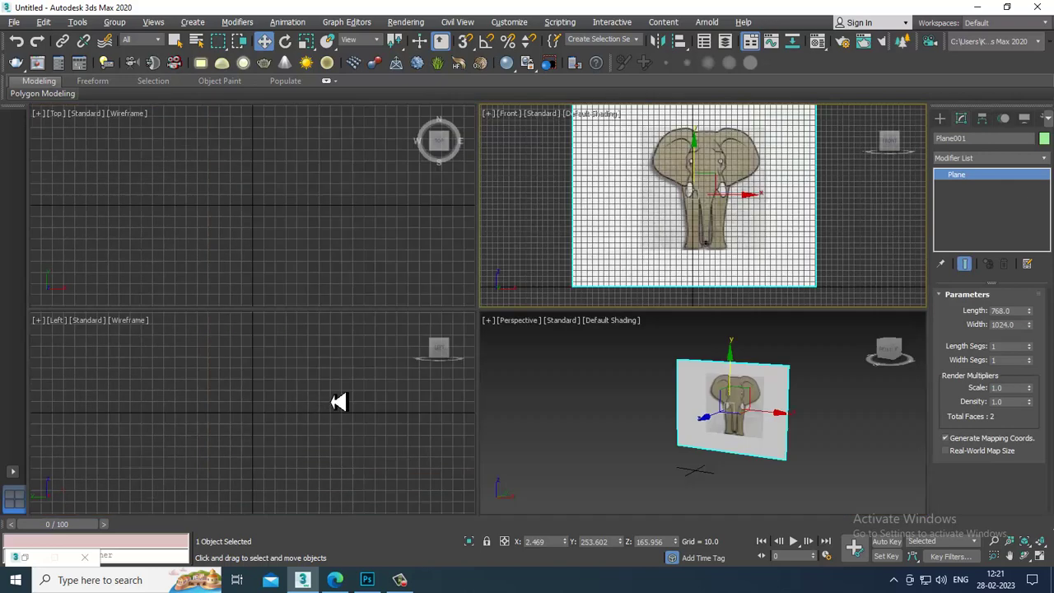
right_click(339, 402)
key("alt+w")
scroll(346, 376, "down", 3)
middle_click_drag(334, 267, 362, 351)
middle_click_drag(206, 292, 384, 339)
left_click_drag(428, 311, 370, 331)
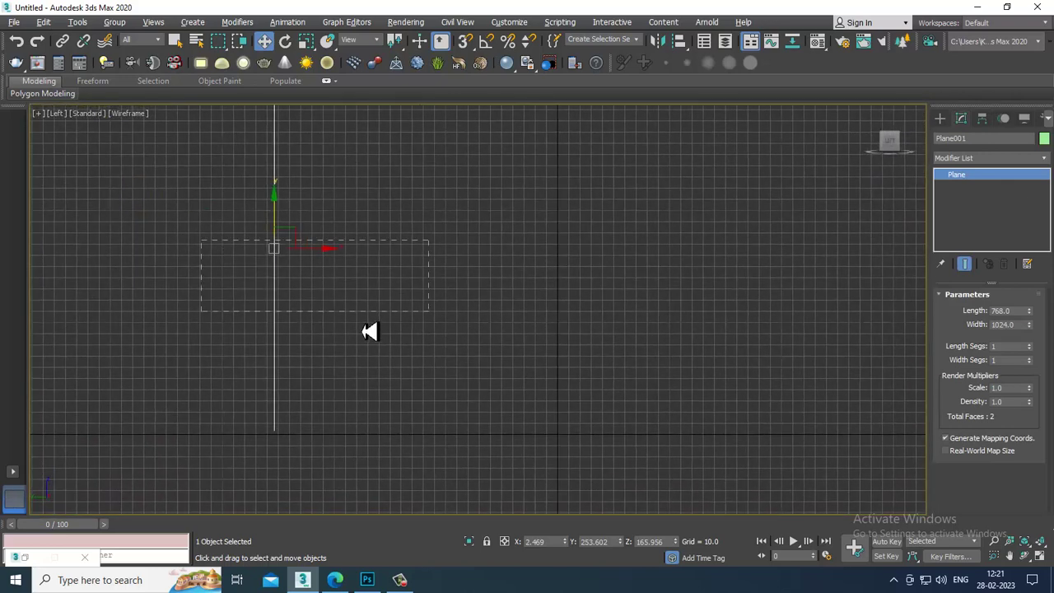
right_click(486, 41)
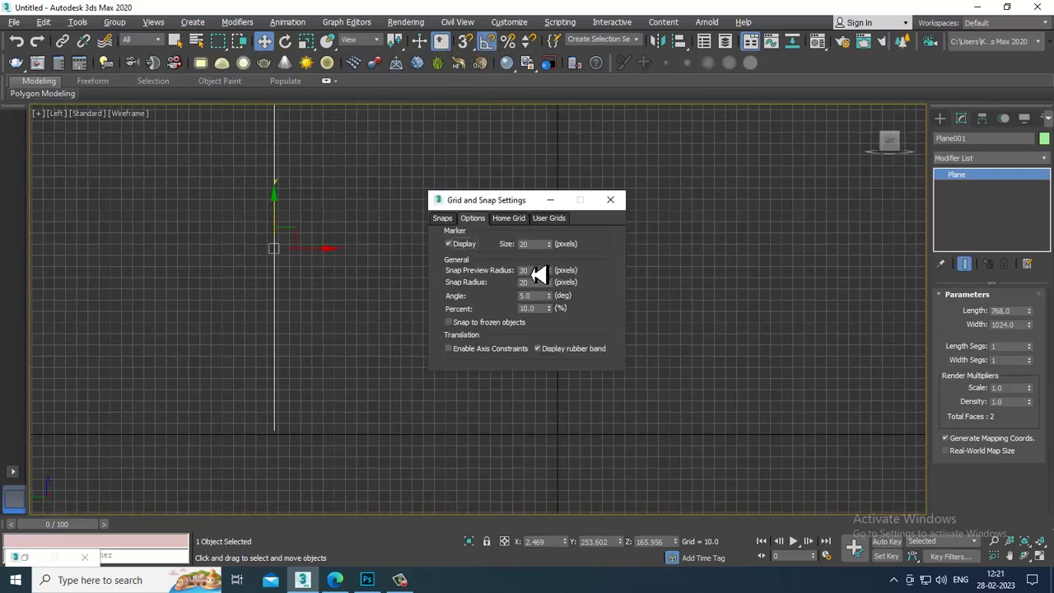
double_click(524, 295)
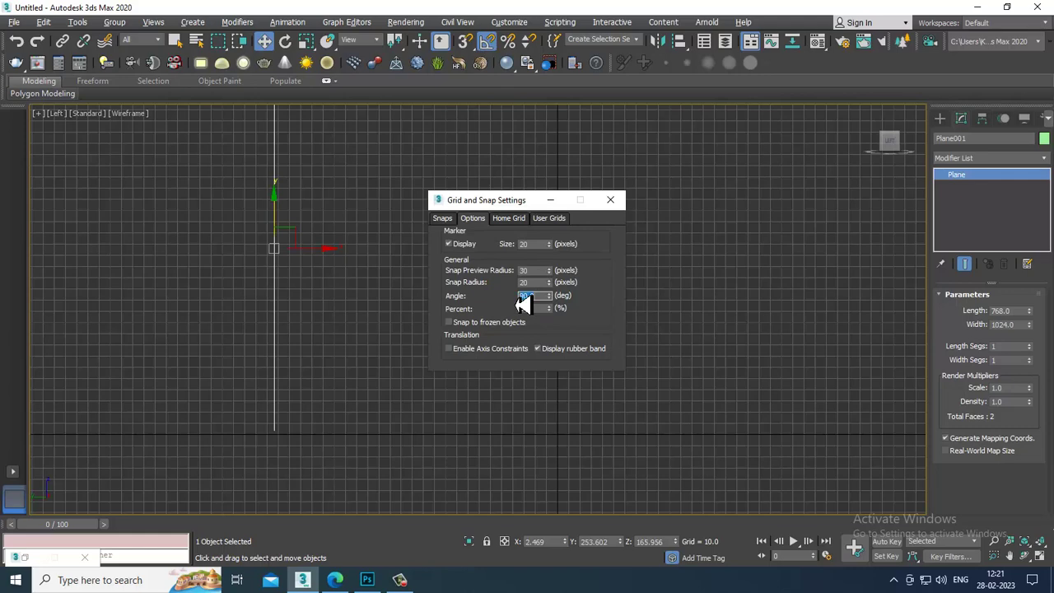
left_click(632, 202)
left_click(623, 204)
- Clone the elephant plane with a 90-degree rotation about its vertical axis so the duplicate faces the Left viewport
middle_click_drag(488, 206, 506, 231)
key("e")
mouse_move(310, 276)
left_mouse_down()
mouse_move(364, 305)
mouse_move(330, 285)
left_mouse_up()
left_click(527, 347)
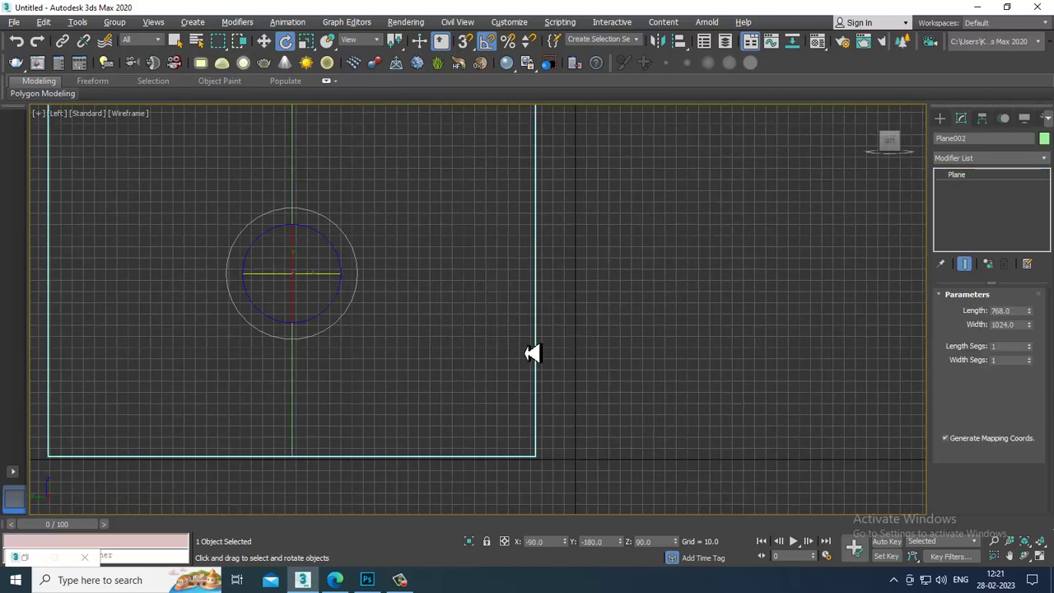
- Move the cloned plane away from the front-view plane in Perspective, to about X -375 and Y 31
key("w")
key("alt+w")
key("alt+w")
middle_click_drag(692, 397, 653, 384, "alt")
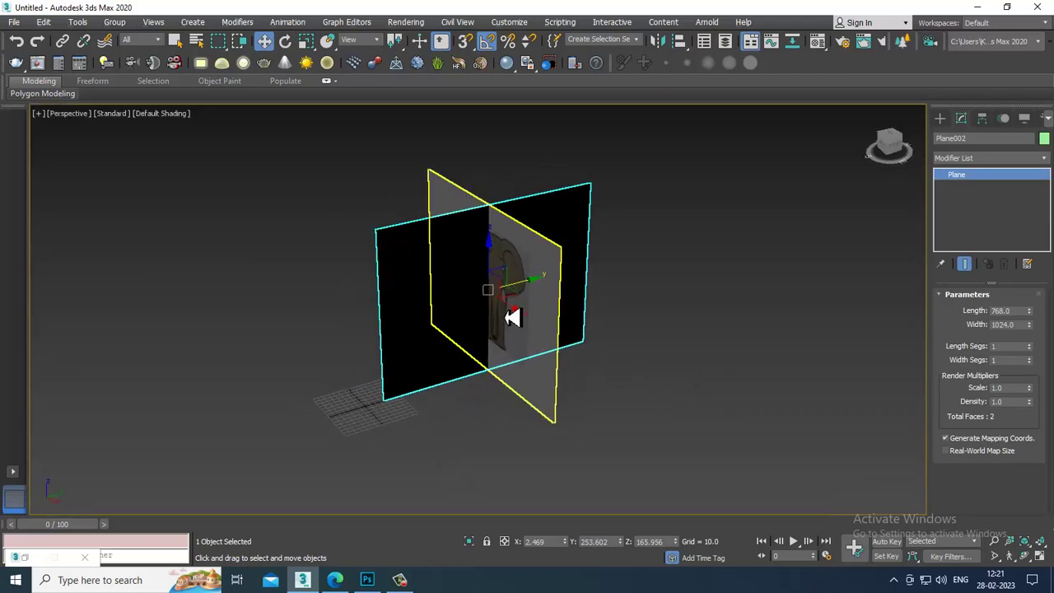
left_click_drag(515, 315, 429, 276)
middle_click_drag(428, 276, 360, 244, "alt")
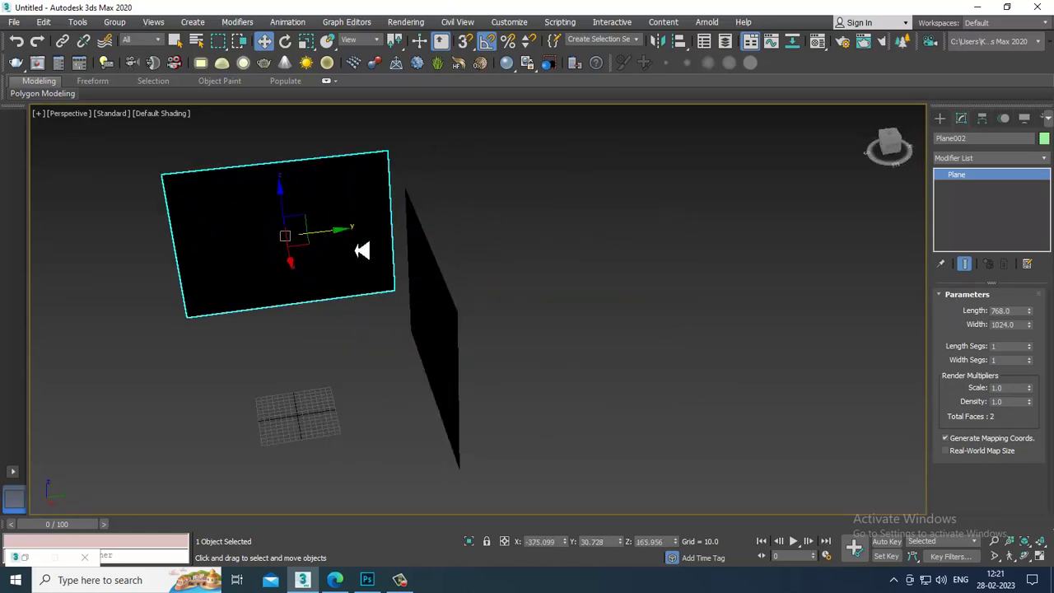
- Load Side.jpg as the second material's diffuse bitmap, show the shaded map in the viewport and close the Material Editor
key("m")
key("alt+space")
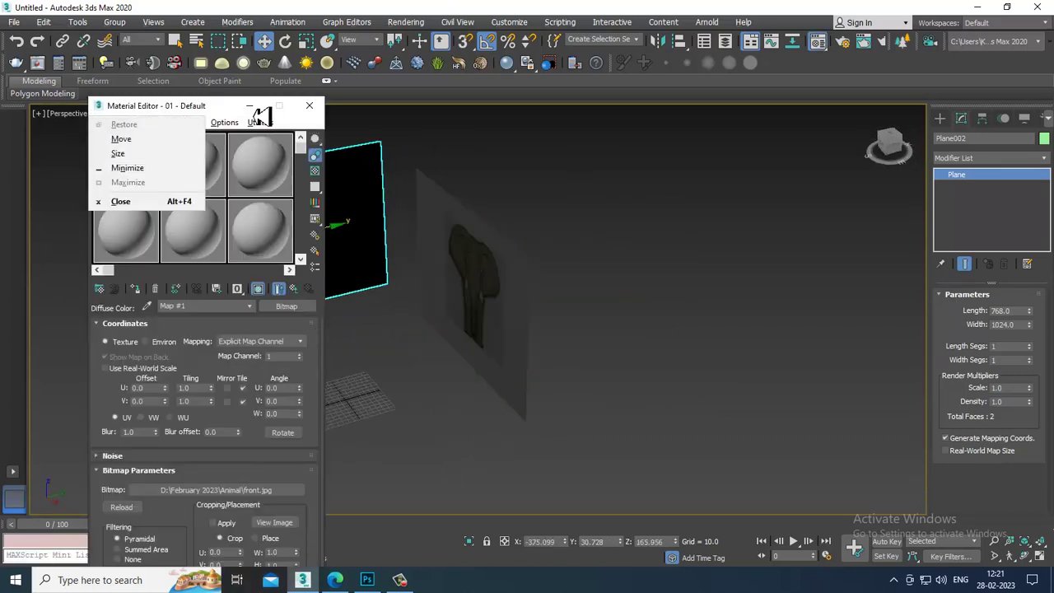
left_click_drag(224, 110, 665, 124)
key("alt+w")
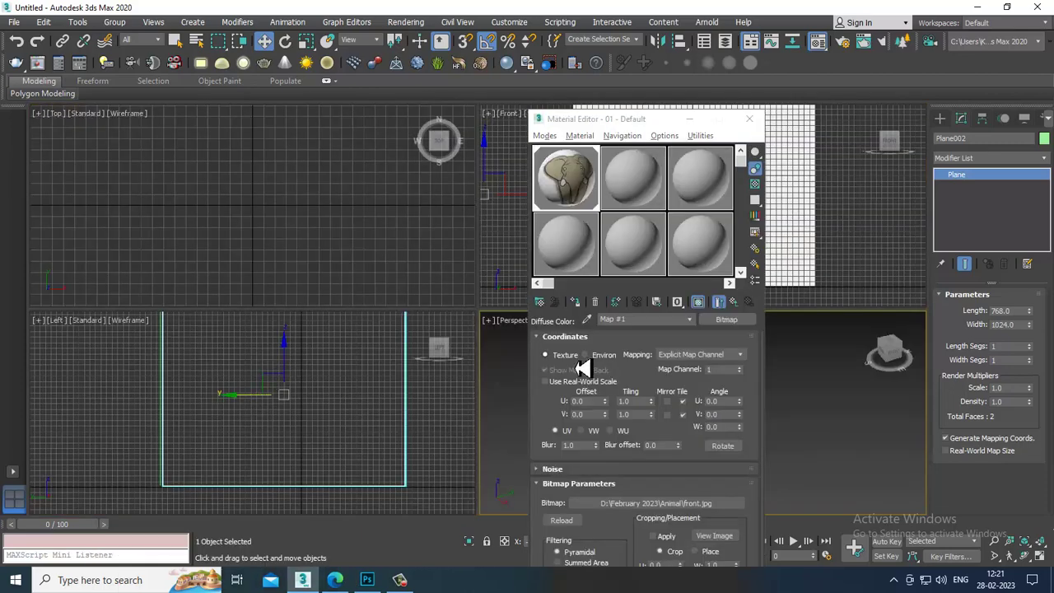
left_click(634, 196)
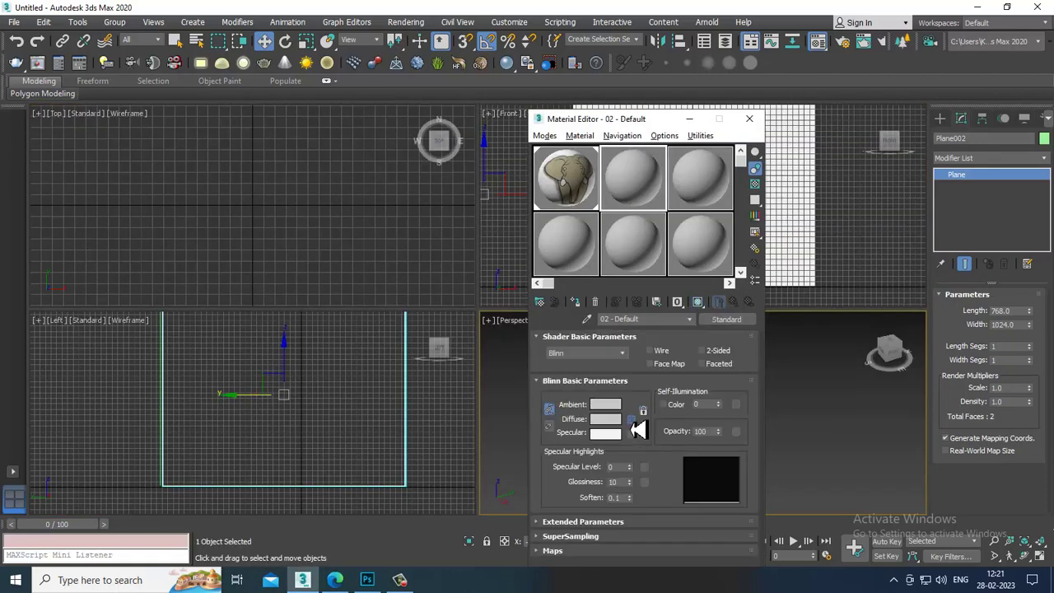
left_click(634, 422)
double_click(444, 149)
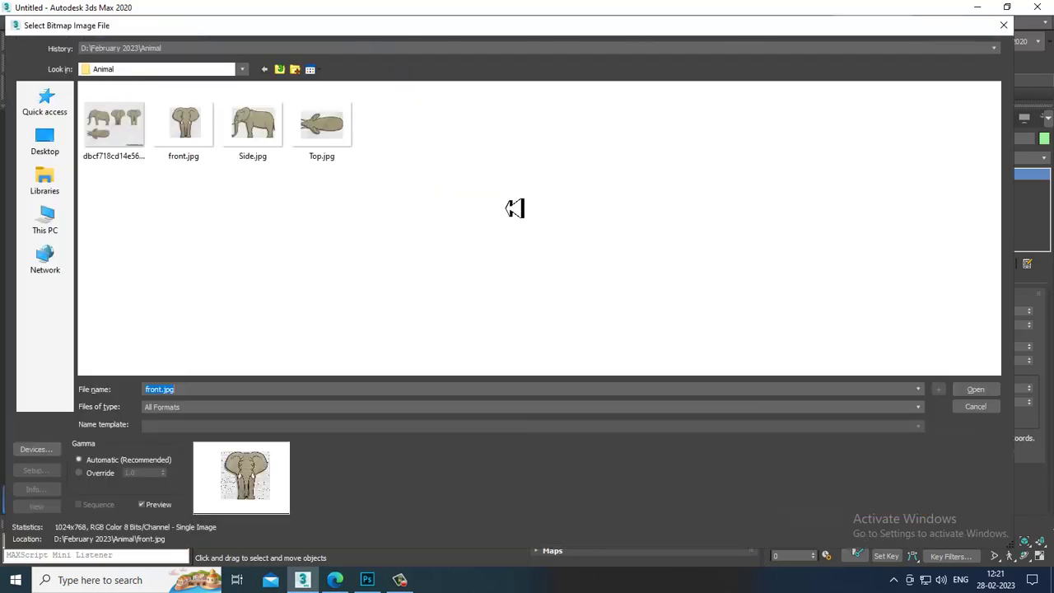
double_click(276, 135)
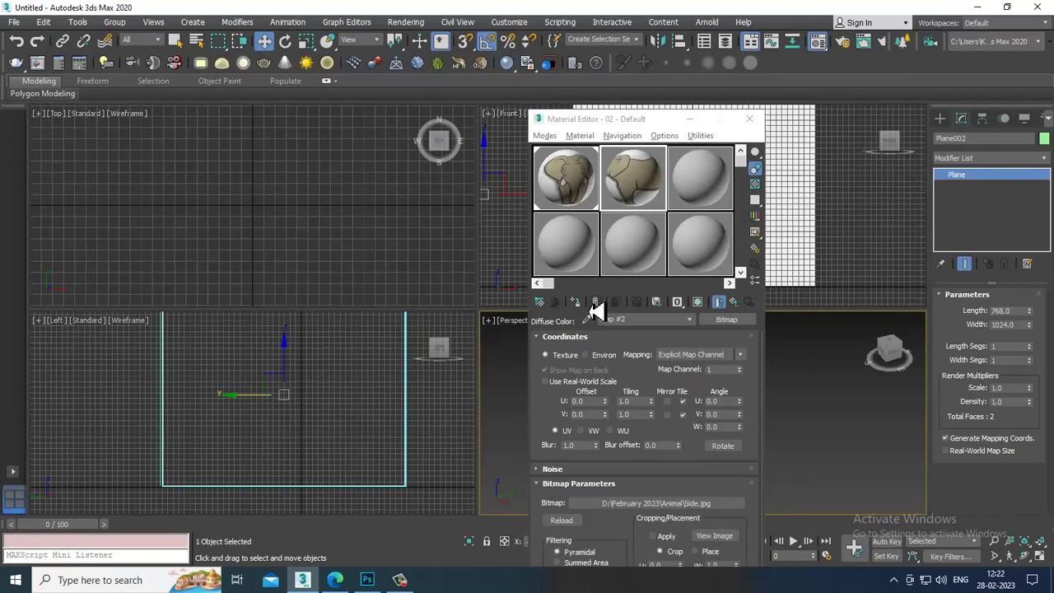
left_click(698, 301)
left_click(748, 118)
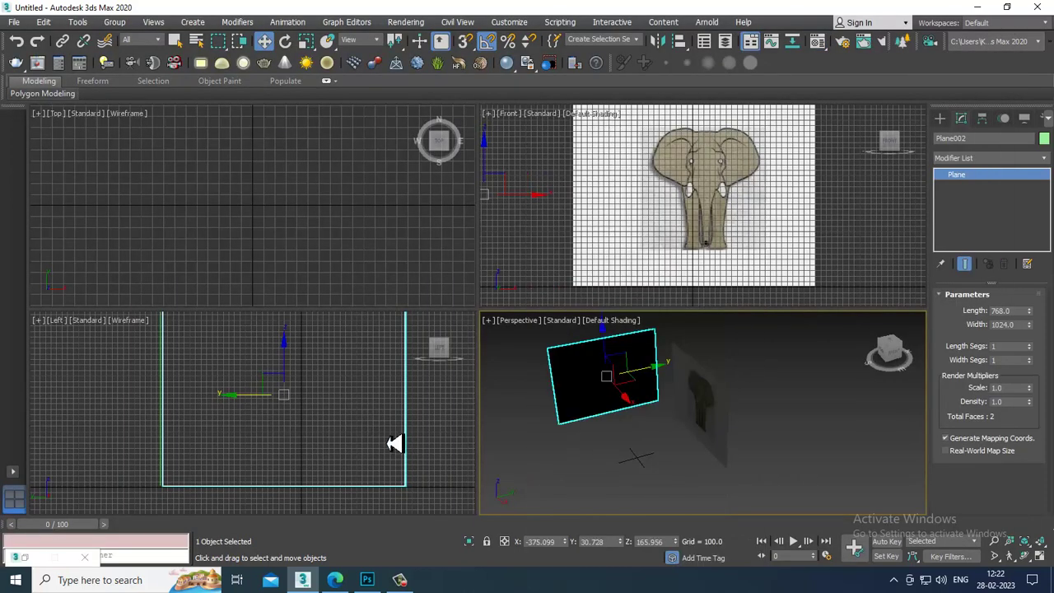
- Display the Left viewport with default shading so the side-view elephant plane is textured
middle_click(394, 441)
key("F3")
middle_click_drag(382, 395, 375, 412)
- Mirror the side-view elephant plane about the Y axis with No Clone
mouse_move(640, 445)
middle_mouse_down("alt")
mouse_move(626, 447)
mouse_move(671, 373)
mouse_move(563, 343)
mouse_move(439, 344)
mouse_move(709, 324)
mouse_move(483, 365)
mouse_move(608, 359)
middle_mouse_up("alt")
key("alt+w")
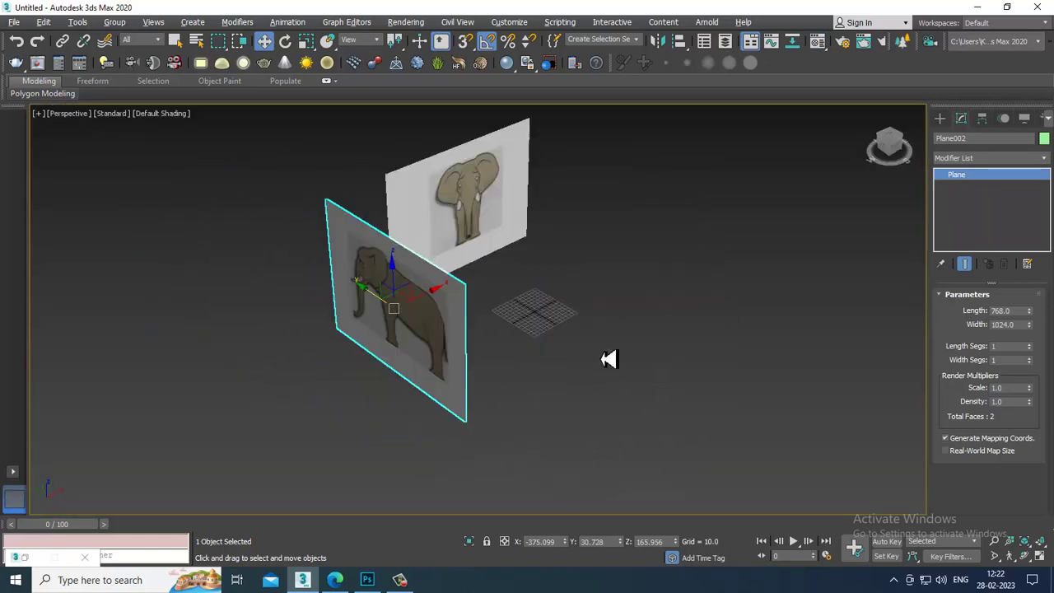
middle_click_drag(768, 304, 671, 9, "alt")
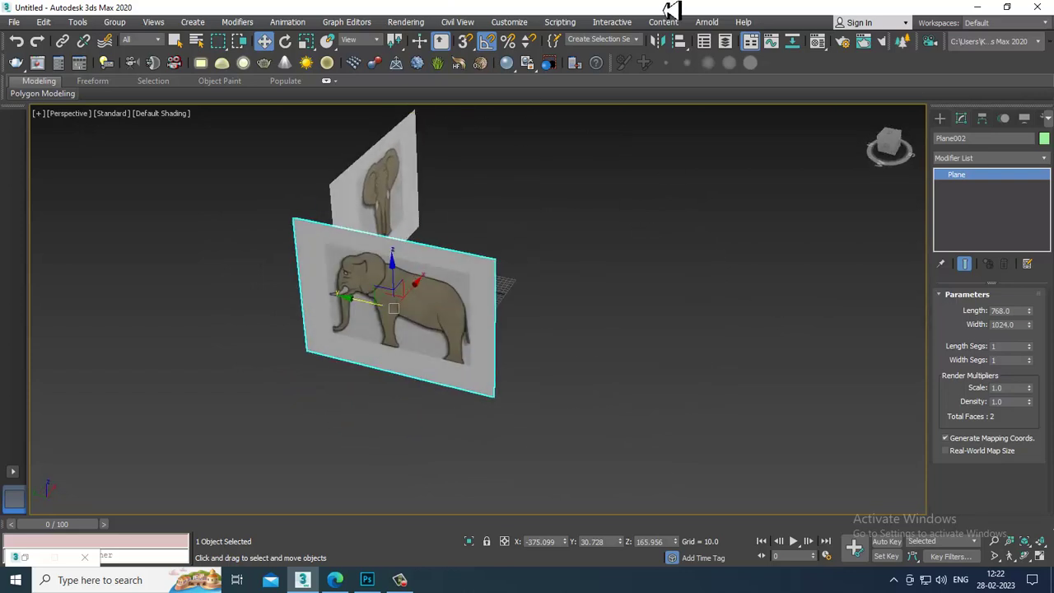
left_click(658, 41)
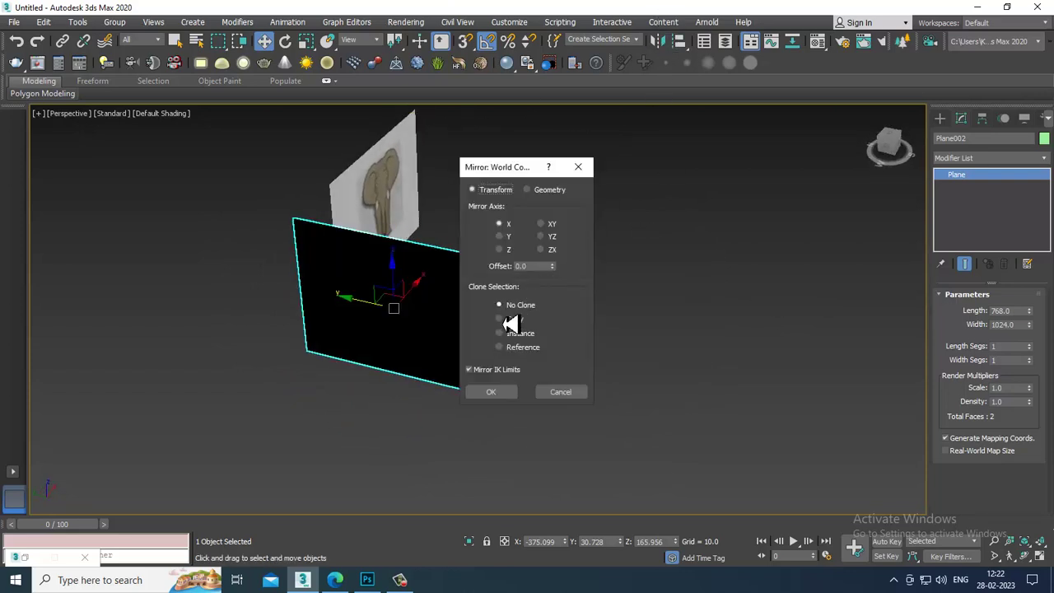
left_click(511, 250)
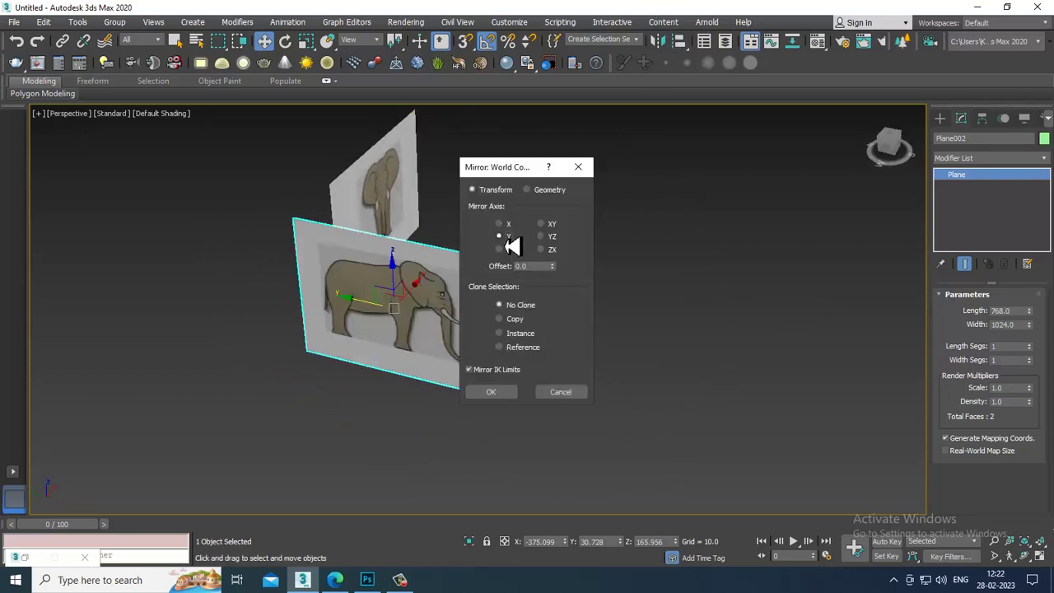
left_click(503, 393)
- Change the Left viewport to the Right view
middle_click_drag(583, 308, 395, 309, "alt")
key("alt+w")
middle_click_drag(382, 414, 353, 416)
left_click(67, 330)
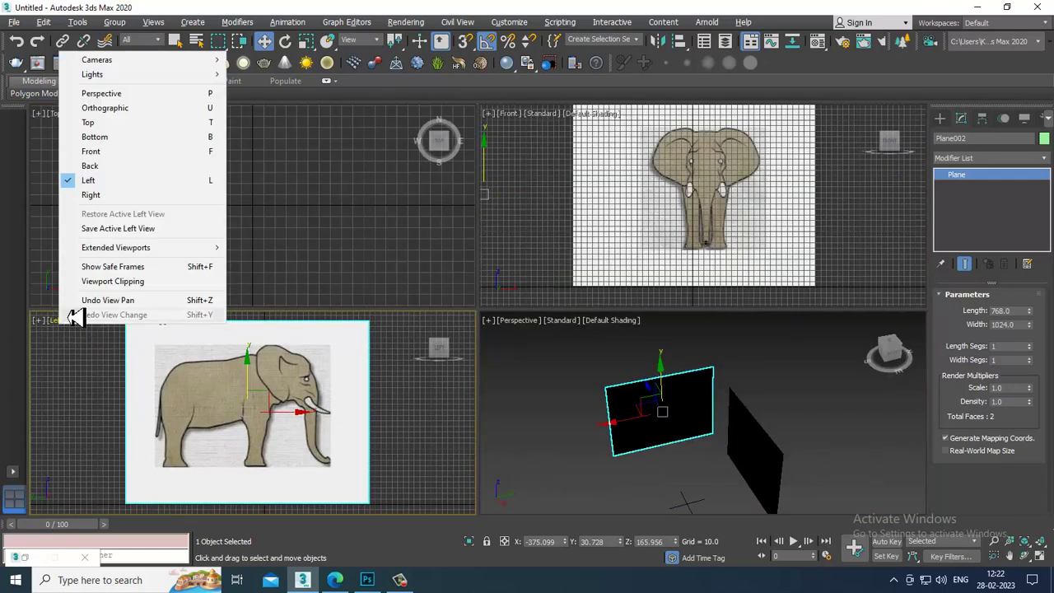
left_click(146, 197)
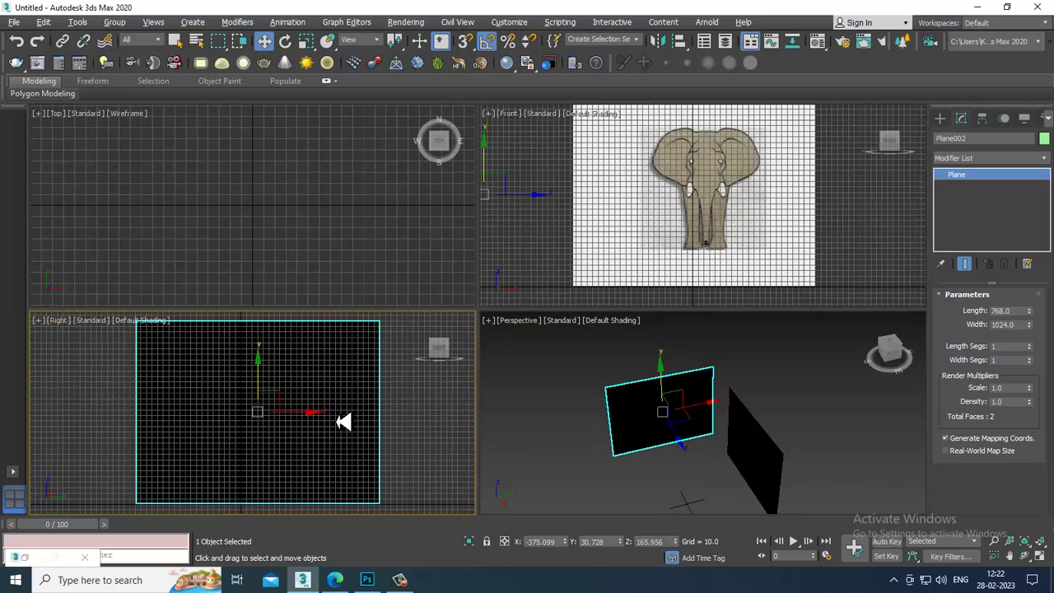
- Mirror the side-view plane about the X axis with No Clone so its image faces the Right viewport
middle_click_drag(344, 421, 314, 423)
middle_click_drag(692, 439, 531, 311)
key("alt+w")
middle_click_drag(531, 312, 469, 311, "alt")
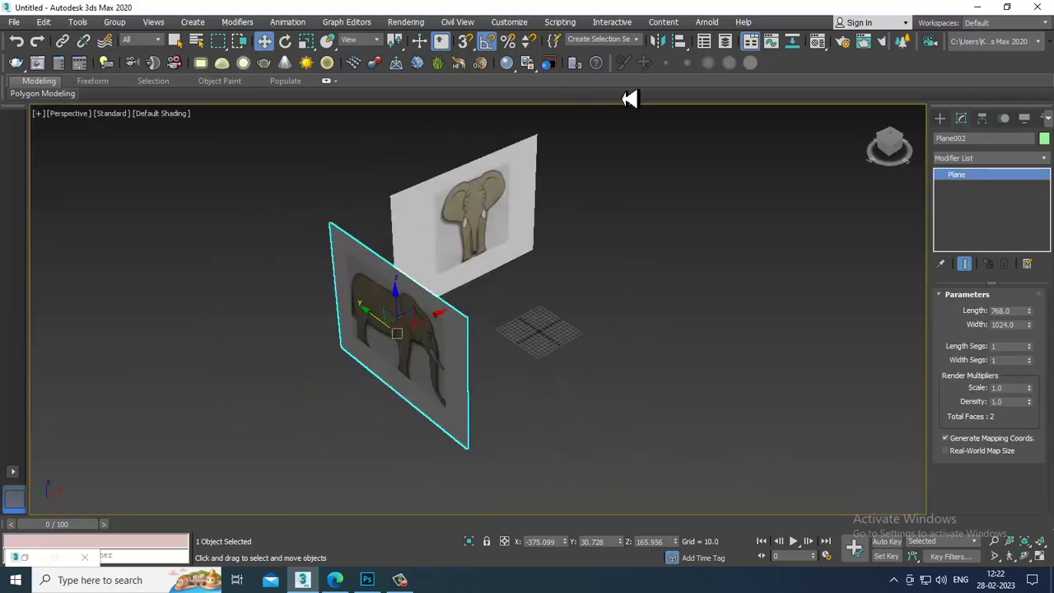
left_click(658, 44)
left_click(508, 224)
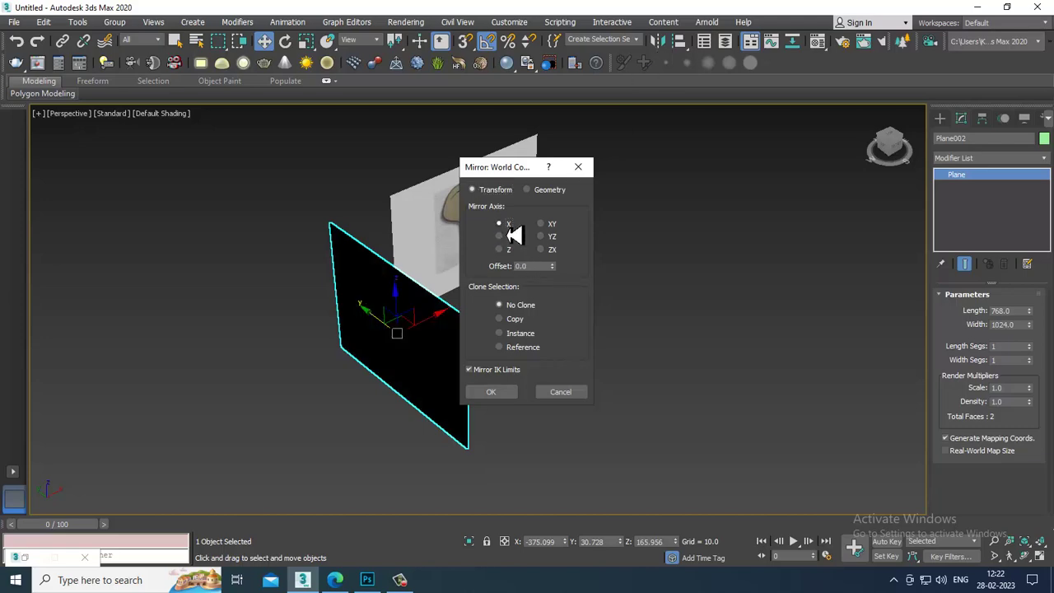
left_click(511, 389)
key("alt+w")
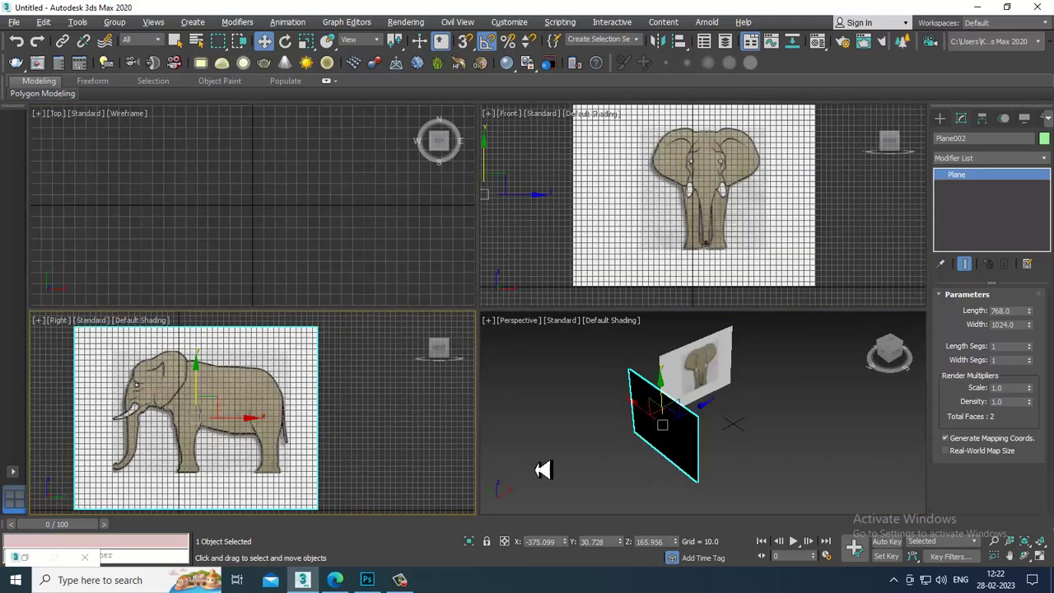
- Move the side-view plane along the Y axis in Perspective to about Y -82
key("alt+w")
middle_click_drag(664, 447, 432, 324, "alt")
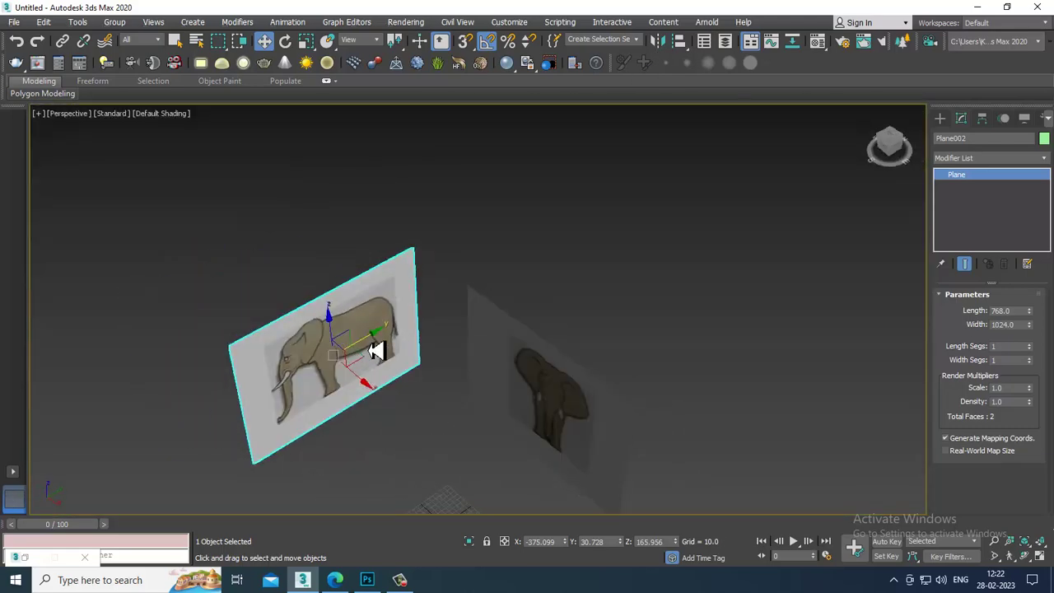
left_click_drag(368, 349, 310, 377)
middle_click_drag(491, 392, 628, 305, "alt")
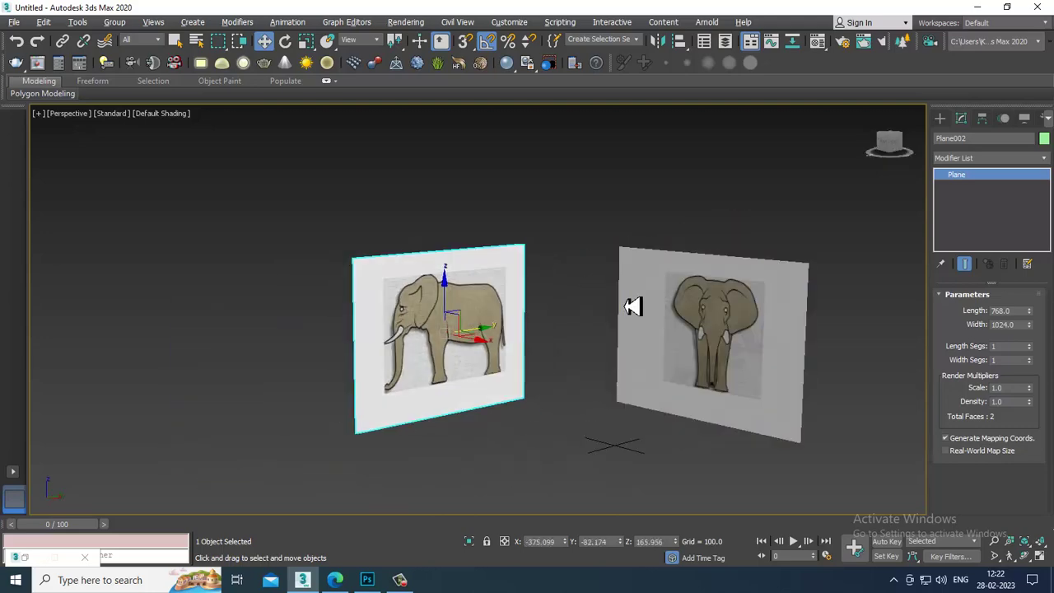
- Examine the side-view elephant image in the maximized Right viewport
key("alt+w")
middle_click_drag(753, 196, 736, 199)
middle_click_drag(299, 410, 445, 386)
key("alt+w")
scroll(468, 363, "up", 2)
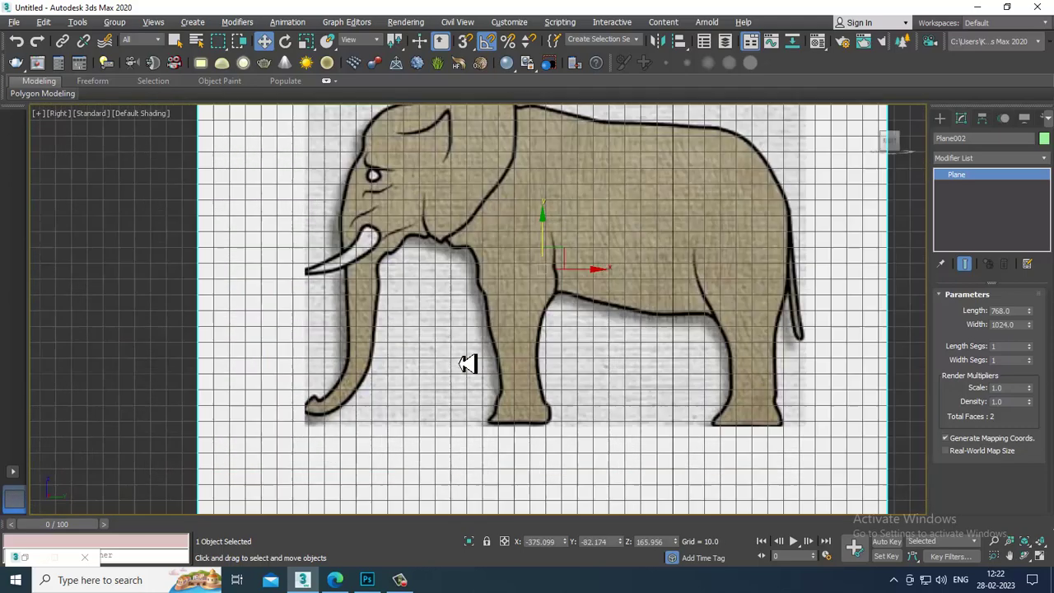
middle_click_drag(566, 274, 497, 342)
key("alt+w")
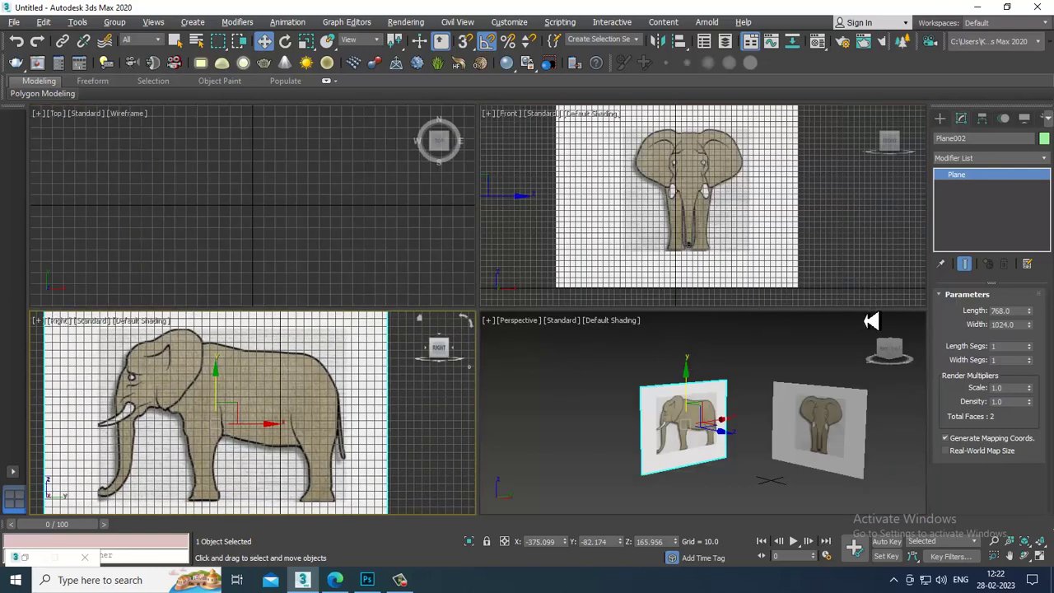
- In the Top viewport, clone the side-view plane with a 90-degree rotation about Y so it lies flat, placed at about X -2
middle_click_drag(375, 240, 371, 239)
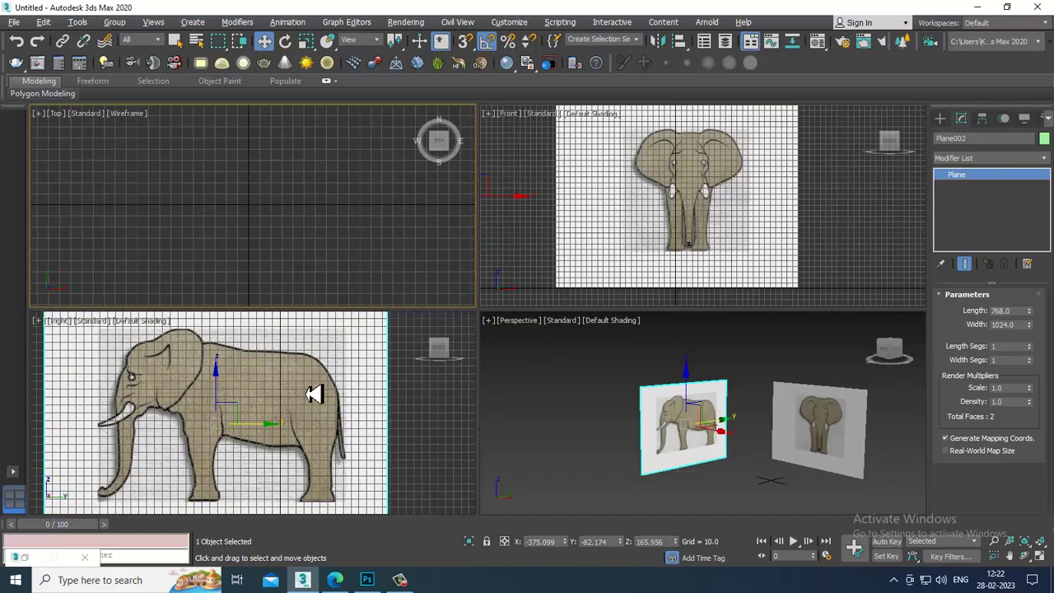
scroll(303, 263, "down", 3)
key("alt+w")
scroll(452, 200, "down", 5)
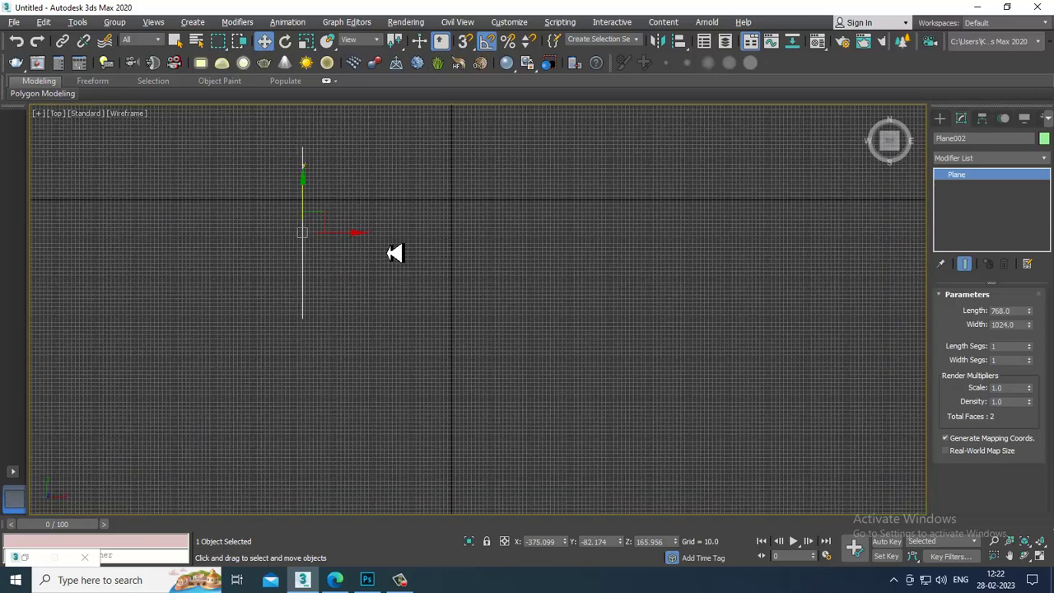
middle_click_drag(389, 251, 503, 299)
key("e")
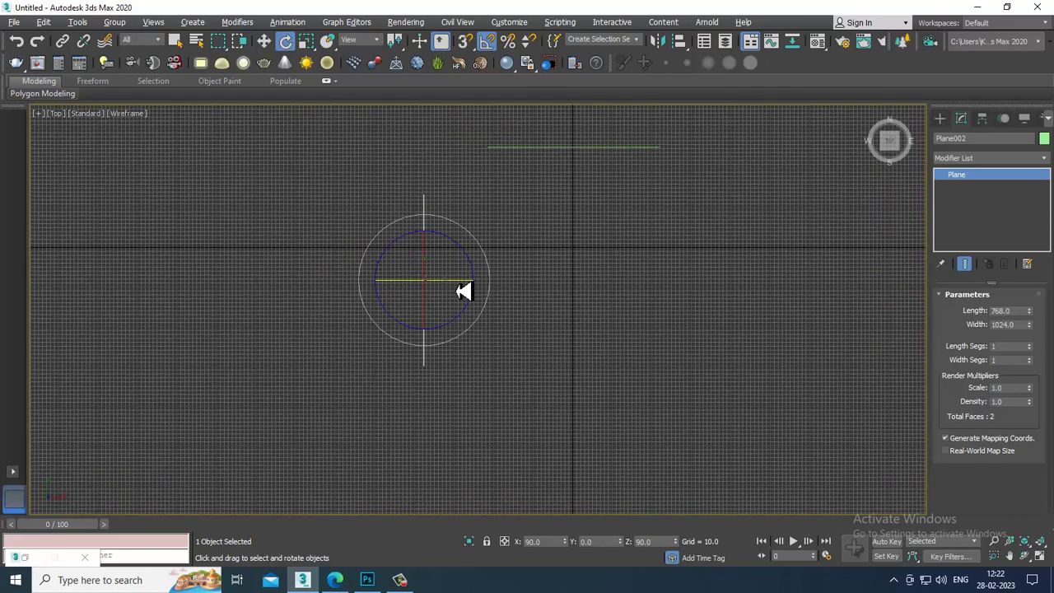
mouse_move(463, 292)
left_mouse_down("shift")
mouse_move(618, 287)
mouse_move(624, 297)
left_mouse_up("shift")
left_click(537, 348)
key("w")
key("alt+w")
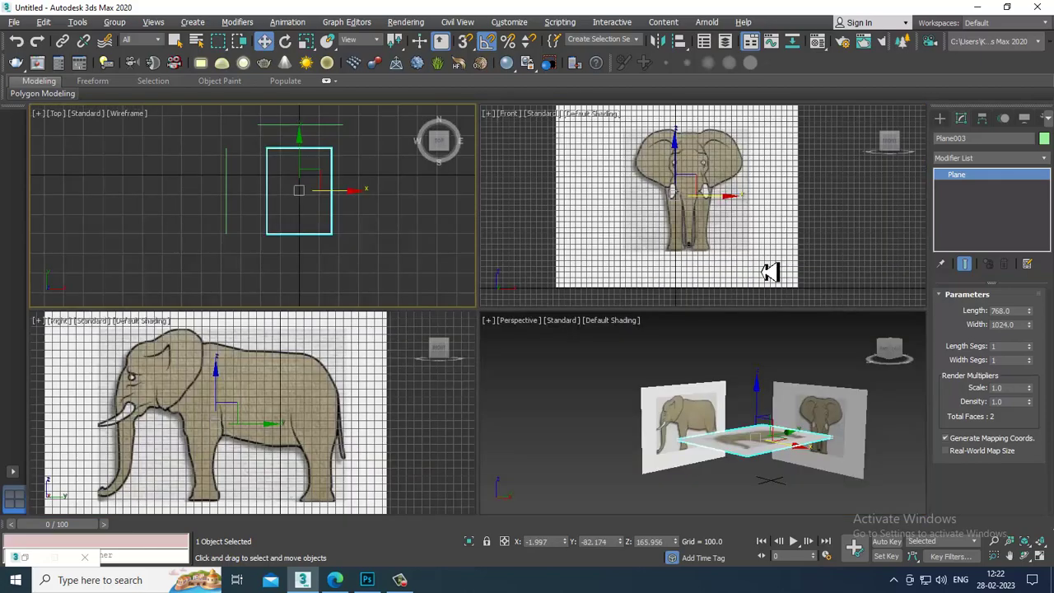
- In the Front viewport, move the flat plane down to the elephant's feet, at about Z 69
key("alt+w")
mouse_move(762, 272)
middle_mouse_down()
mouse_move(717, 263)
mouse_move(711, 273)
middle_mouse_up()
key("F3")
key("F3")
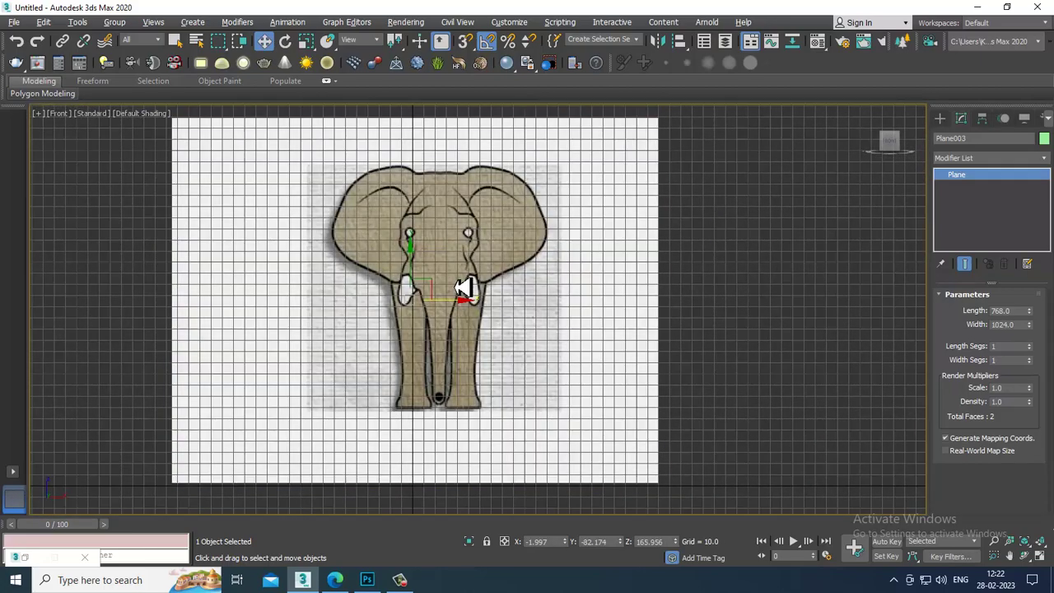
key("alt+w")
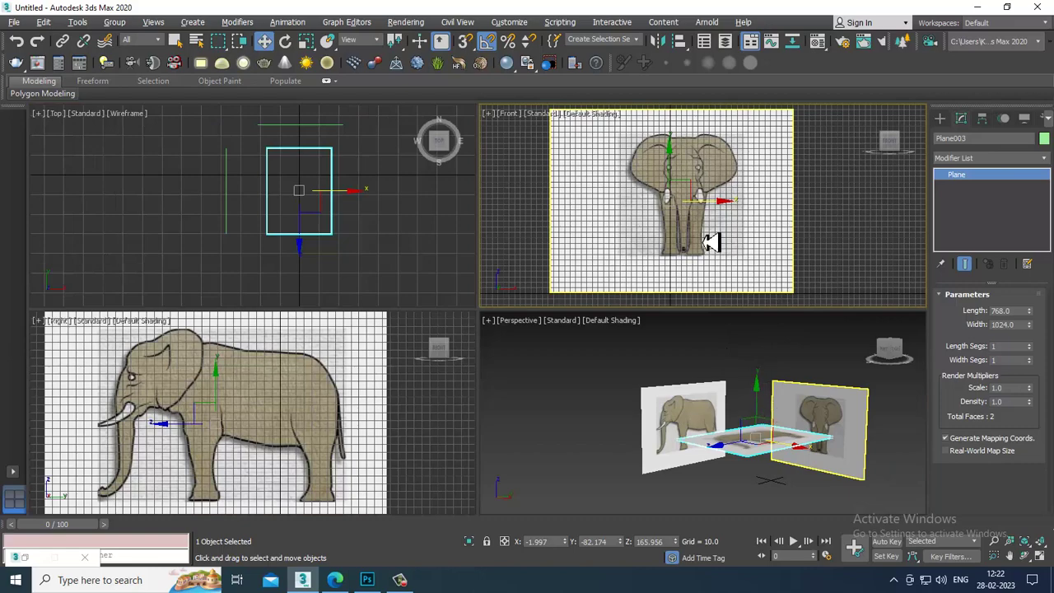
key("alt+w")
scroll(493, 238, "up", 2)
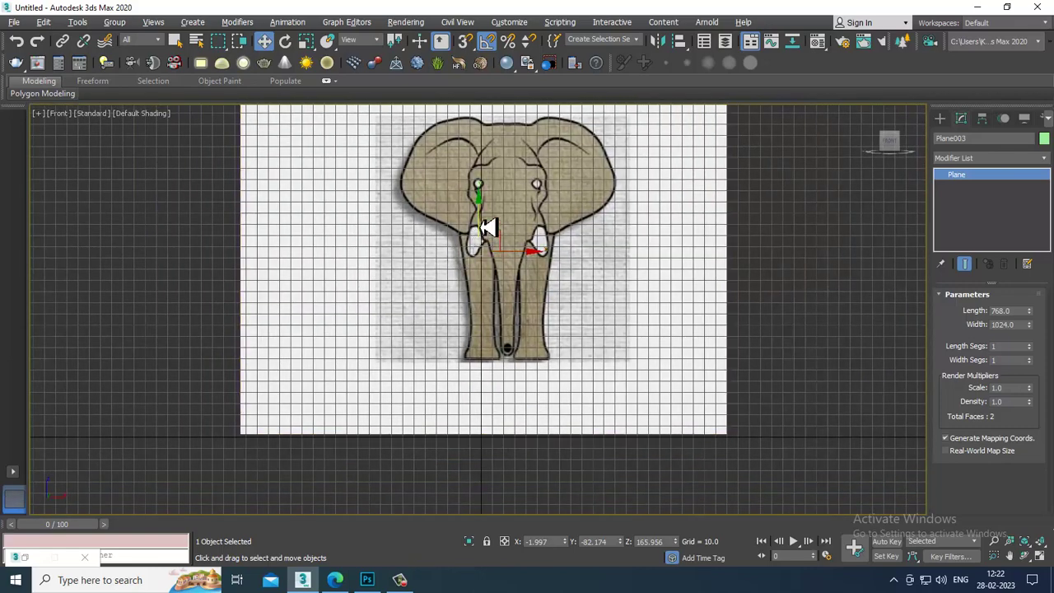
key("alt+w")
middle_click_drag(342, 431, 353, 376)
middle_click_drag(727, 181, 700, 184)
key("alt+w")
left_click_drag(452, 212, 460, 331)
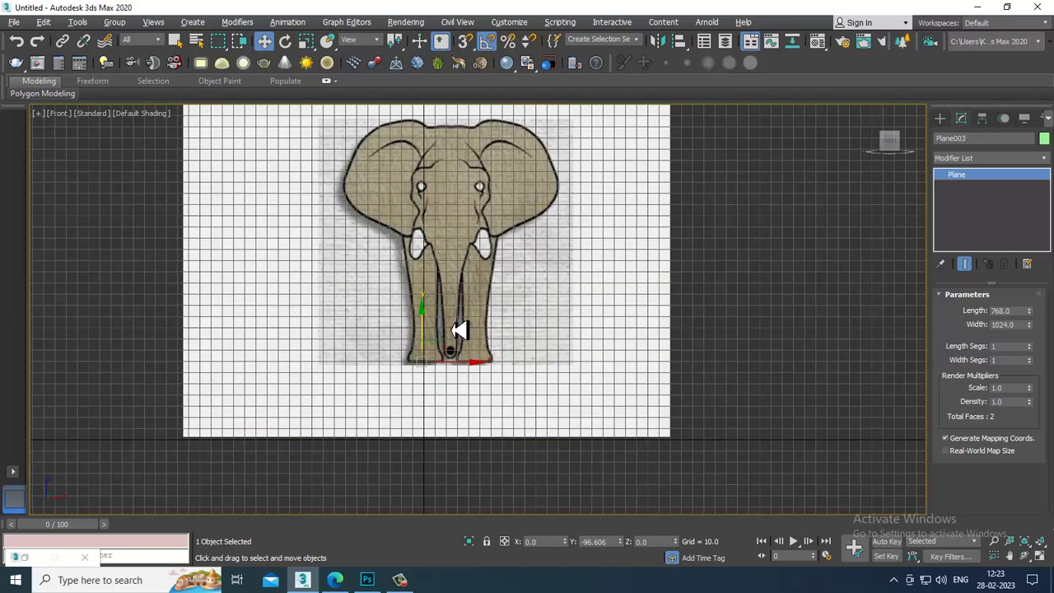
key("alt+w")
key("alt+w")
key("alt+w")
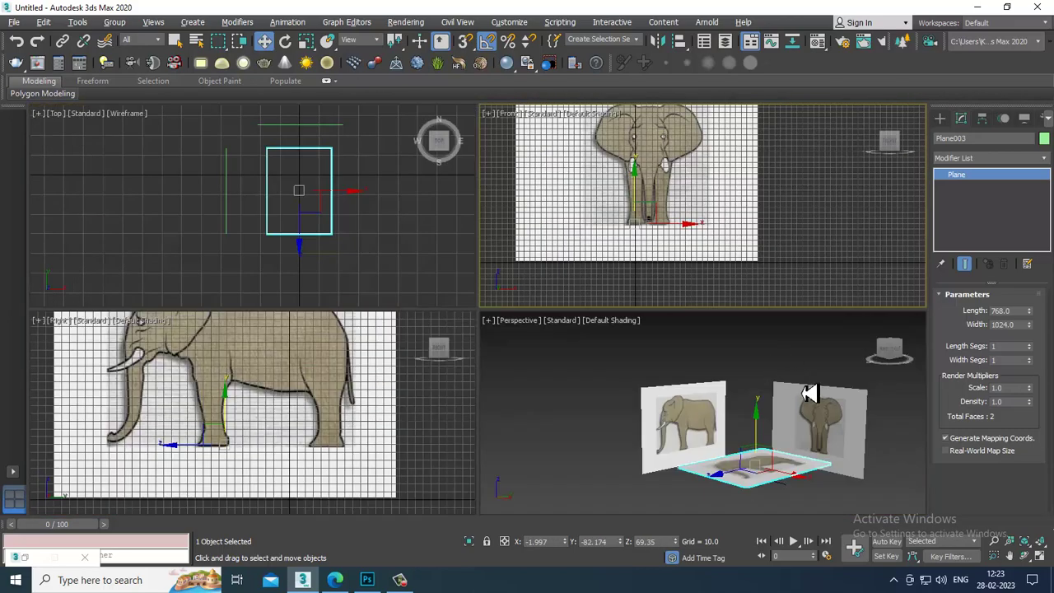
- Load Top.jpg as the third material's diffuse bitmap, show the map on the flat plane and minimize the Material Editor
middle_click_drag(810, 393, 773, 381)
key("alt+w")
middle_click_drag(703, 372, 655, 296, "alt")
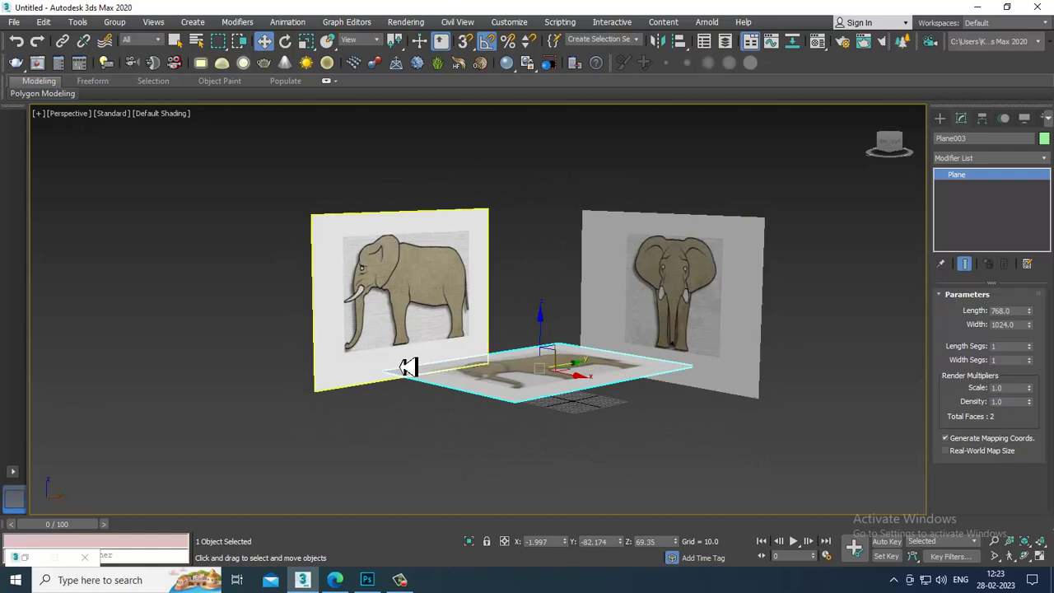
middle_click_drag(503, 370, 677, 378, "alt")
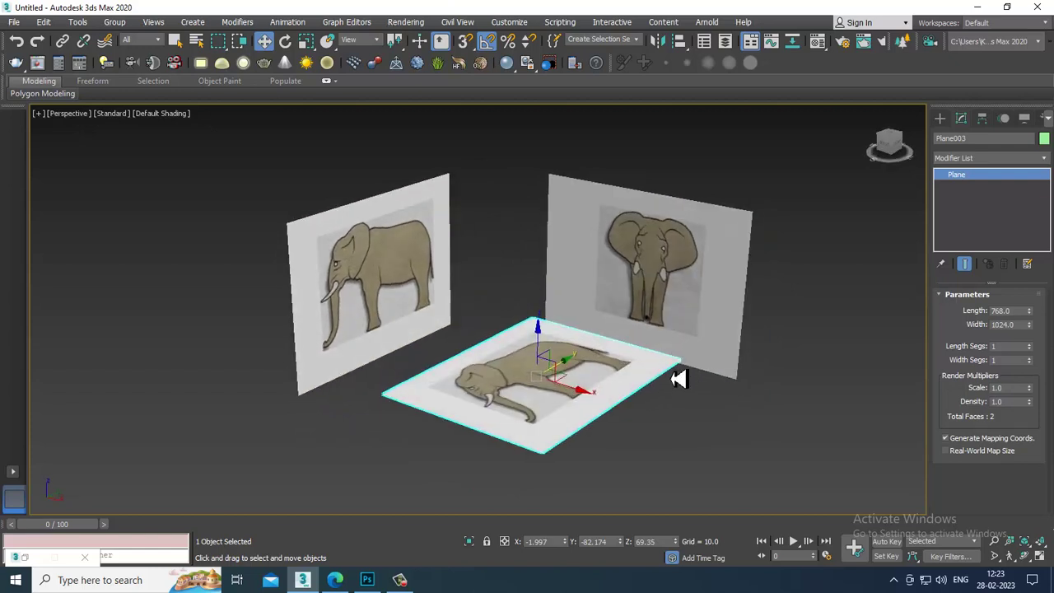
key("m")
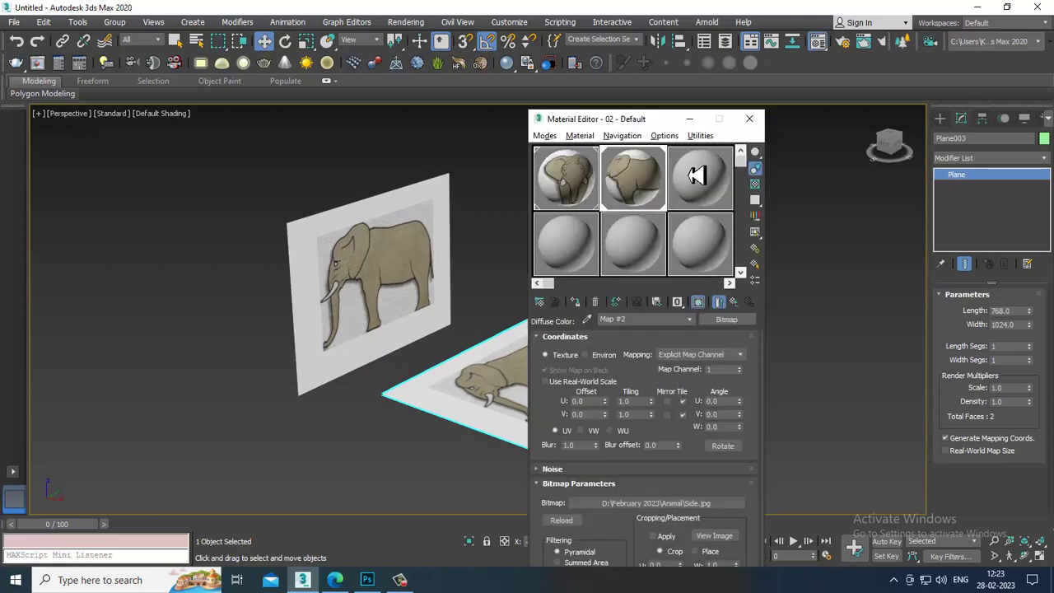
left_click(705, 191)
left_click(632, 432)
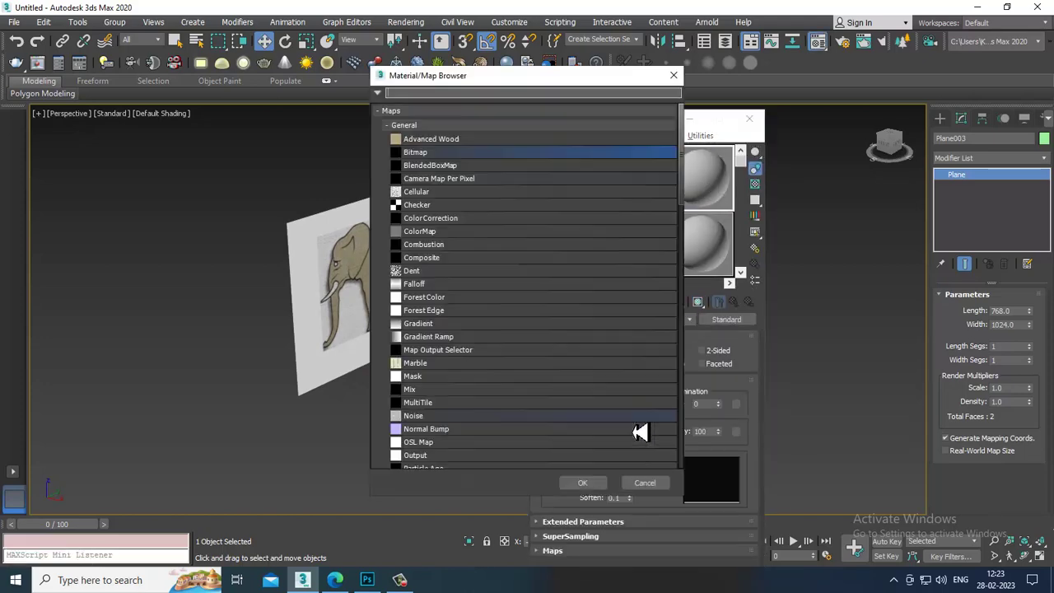
double_click(431, 152)
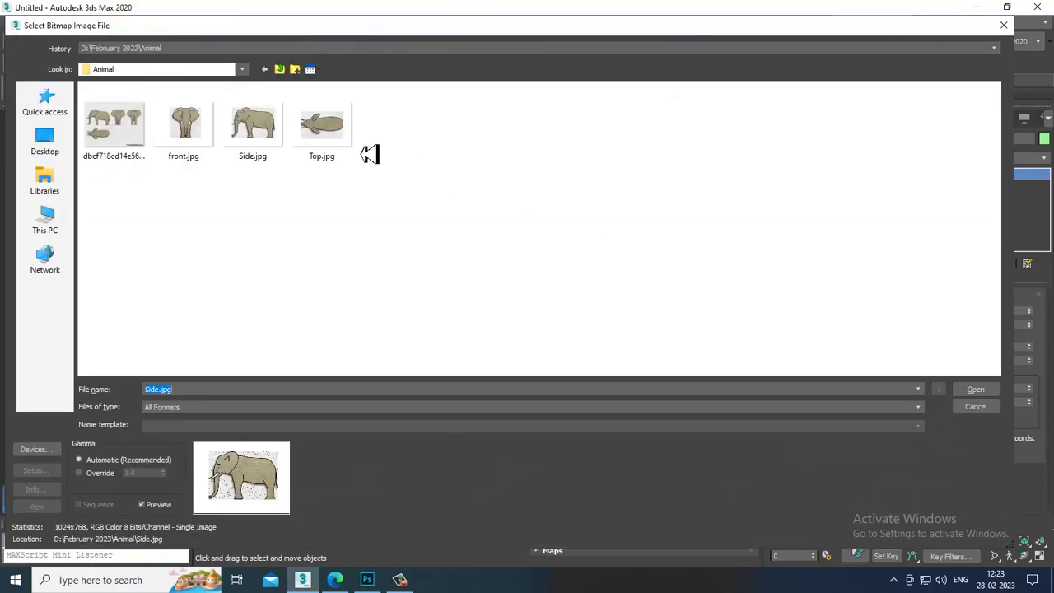
double_click(306, 132)
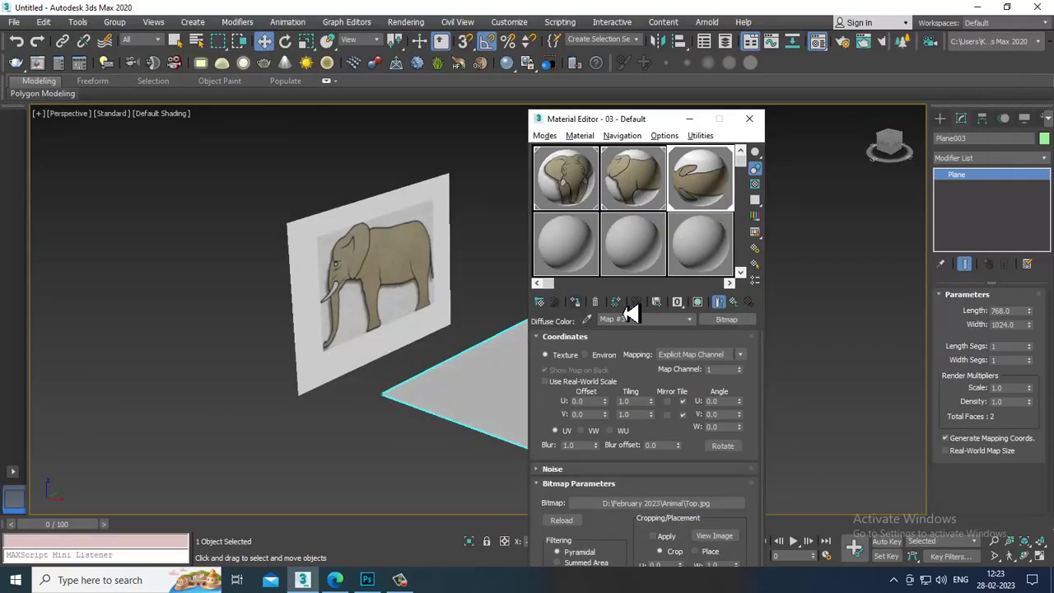
left_click(699, 303)
left_click(689, 120)
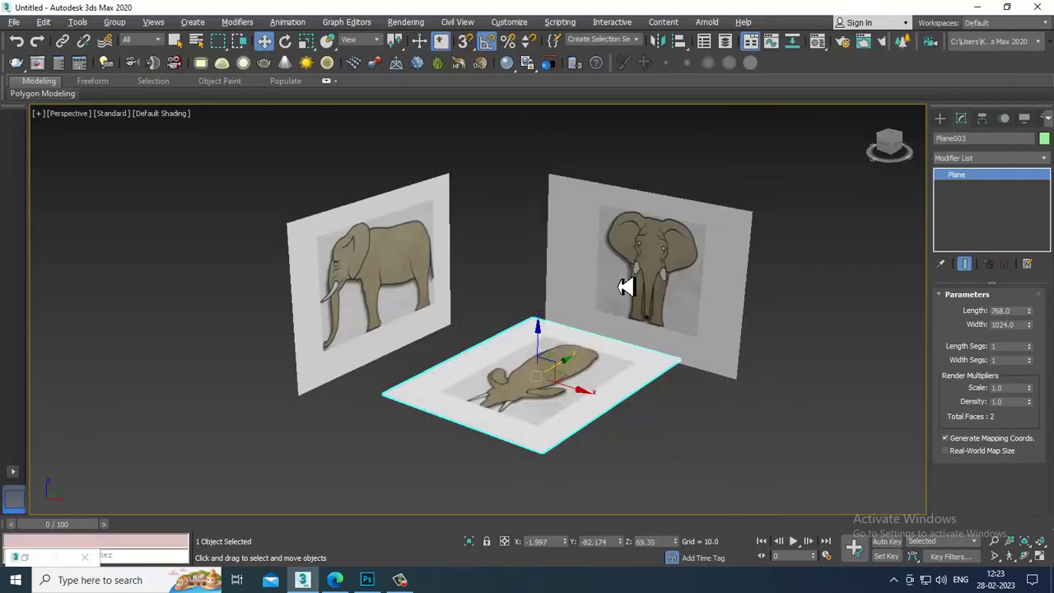
- Maximize the Front viewport and switch its display to wireframe
middle_click_drag(623, 284, 677, 288, "alt")
key("alt+w")
mouse_move(772, 226)
middle_mouse_down()
mouse_move(785, 219)
mouse_move(775, 220)
middle_mouse_up()
key("alt+w")
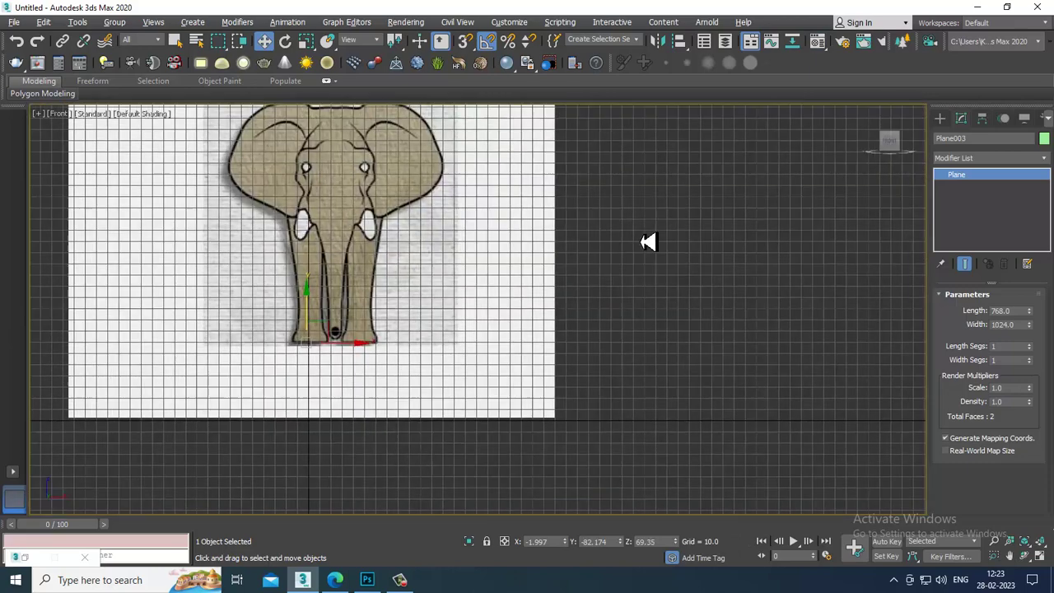
middle_click_drag(650, 240, 669, 245)
key("F3")
middle_click_drag(520, 247, 585, 245)
- Switch the Top viewport to shaded display so the top-view elephant image shows on its plane
key("alt+w")
middle_click(341, 259)
key("alt+w")
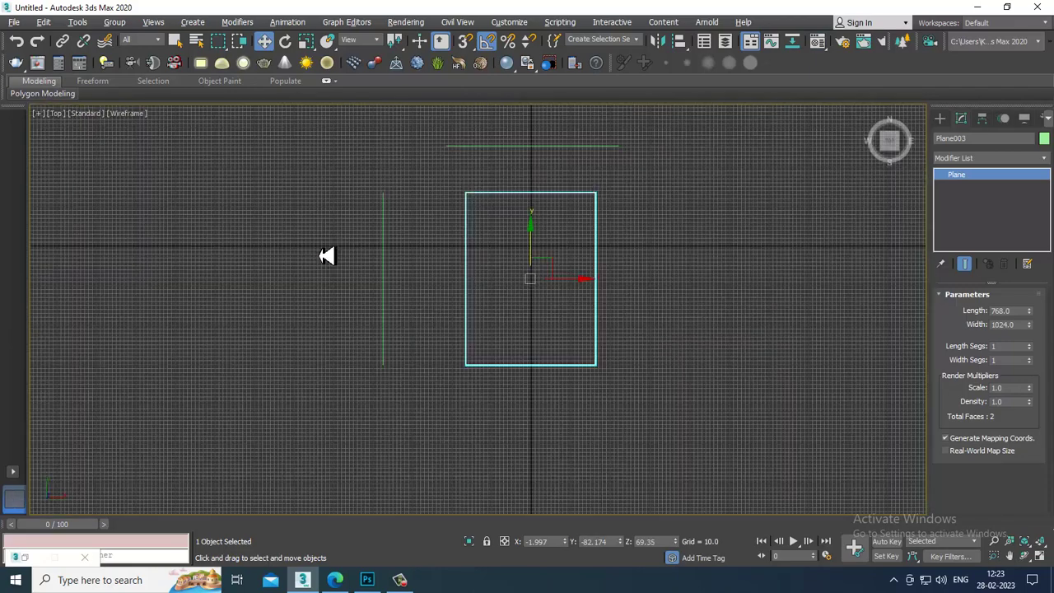
key("F3")
key("alt+w")
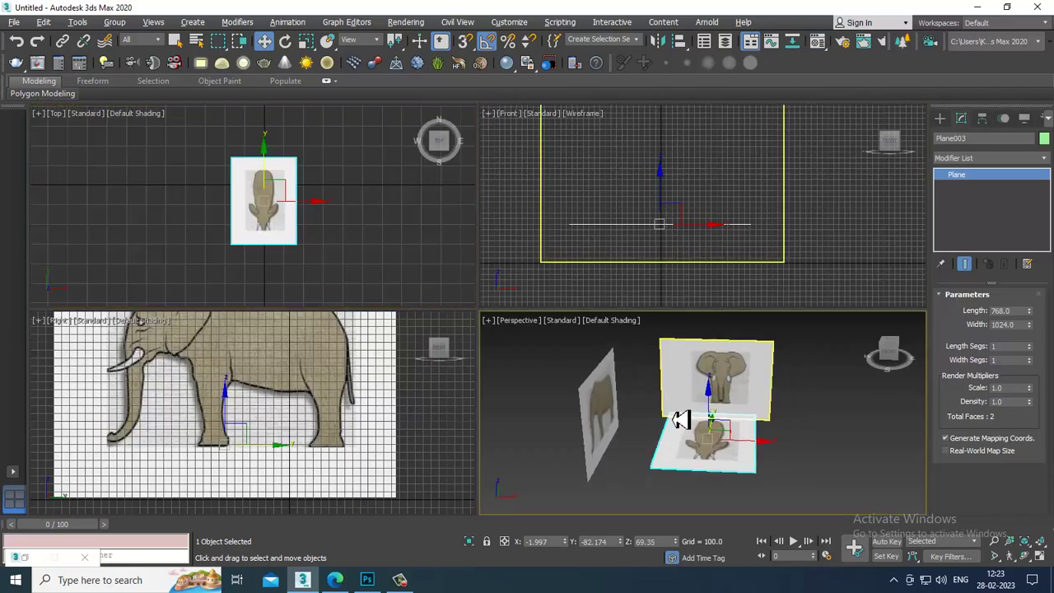
- In the Perspective viewport, move the flat top-view plane along X to about 21
middle_click(680, 403)
key("alt+w")
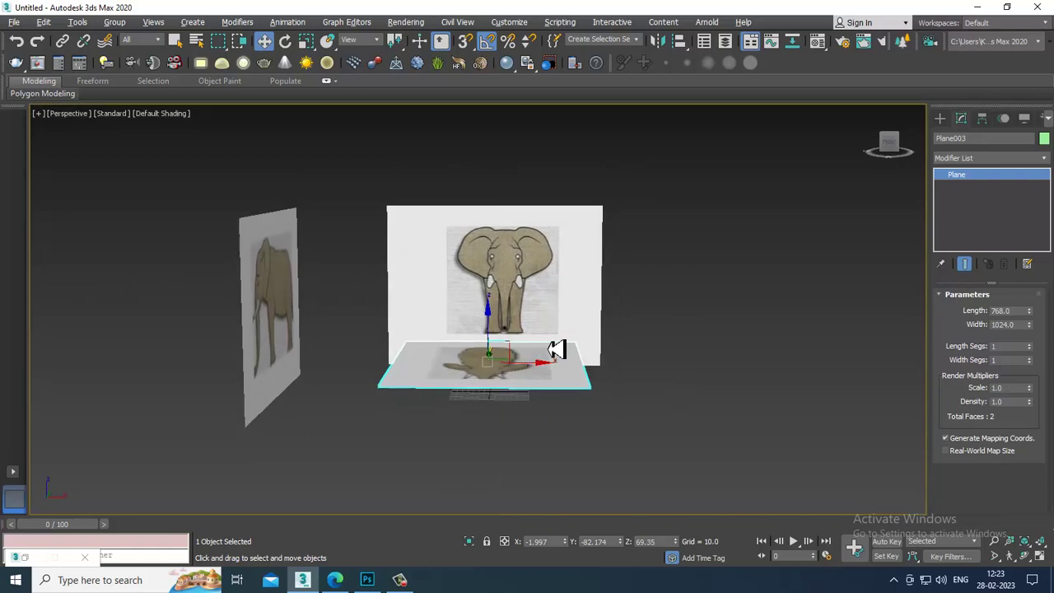
middle_click_drag(557, 350, 549, 382, "alt")
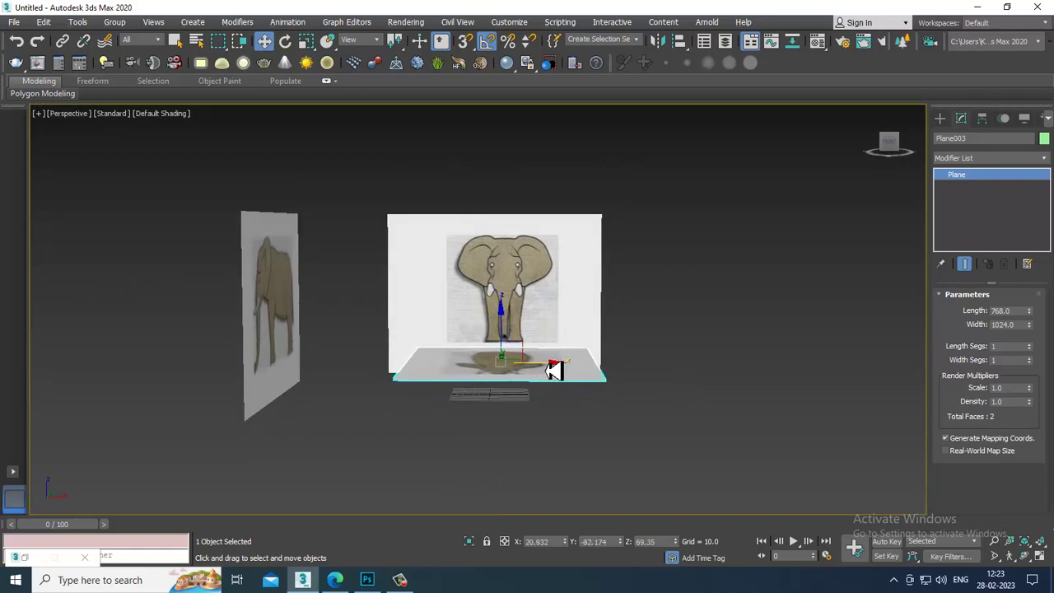
- Switch the Front viewport to shaded display
key("alt+w")
middle_click(799, 270)
key("alt+w")
key("F3")
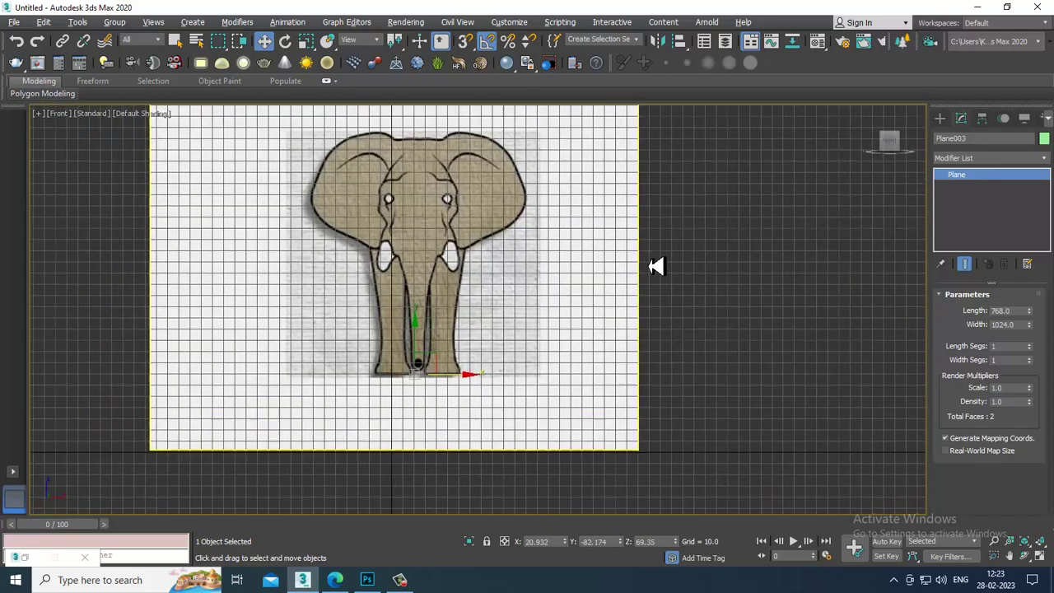
key("alt+w")
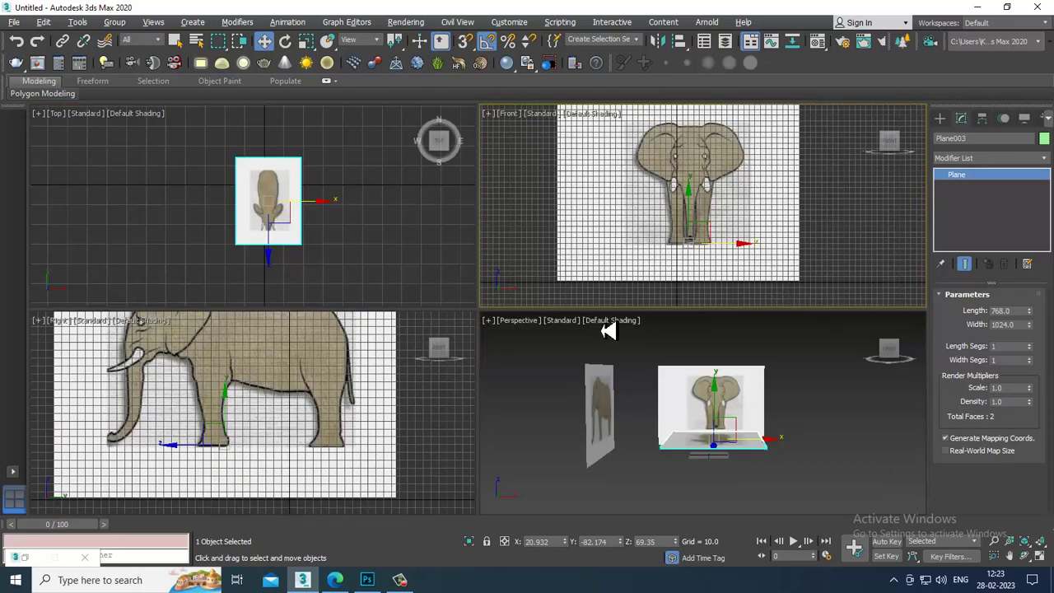
- In the Right viewport, draw a box across the elephant's torso, about 123 long, 47 wide and 12 high
middle_click(354, 354)
key("alt+w")
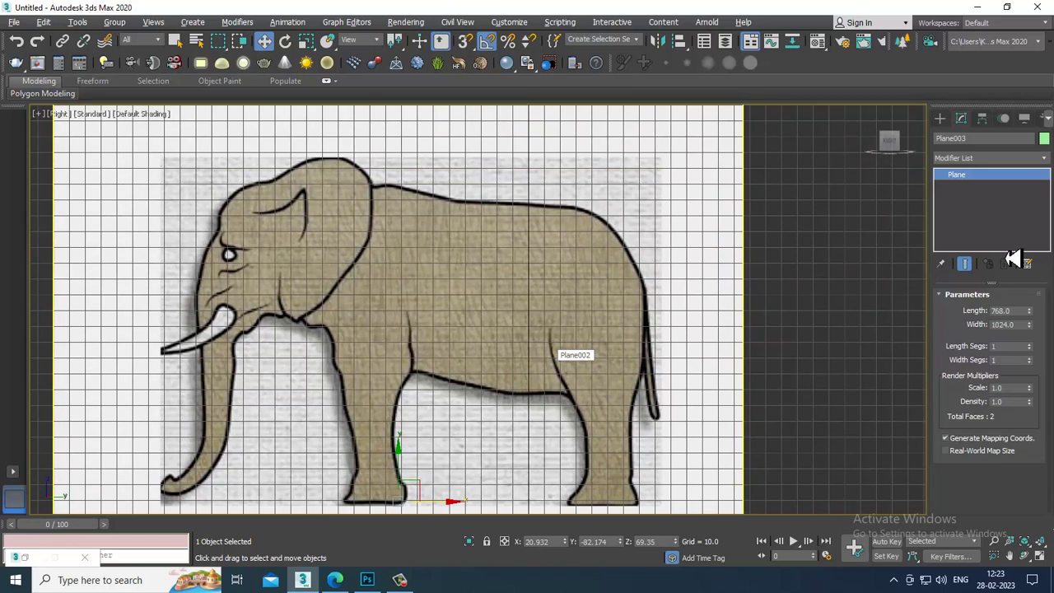
left_click(940, 117)
left_click(962, 198)
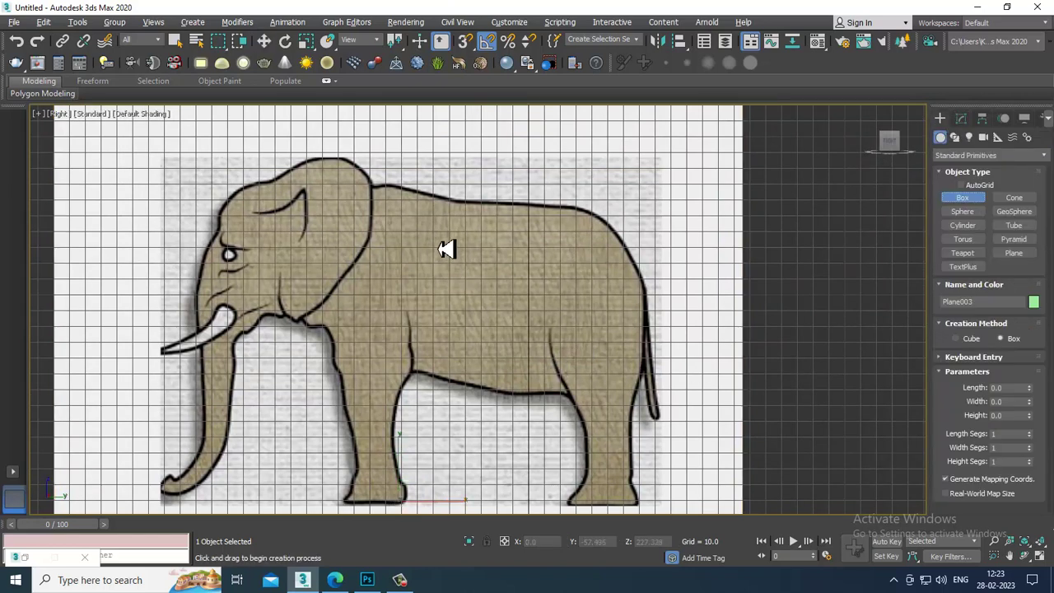
left_click_drag(442, 200, 520, 397)
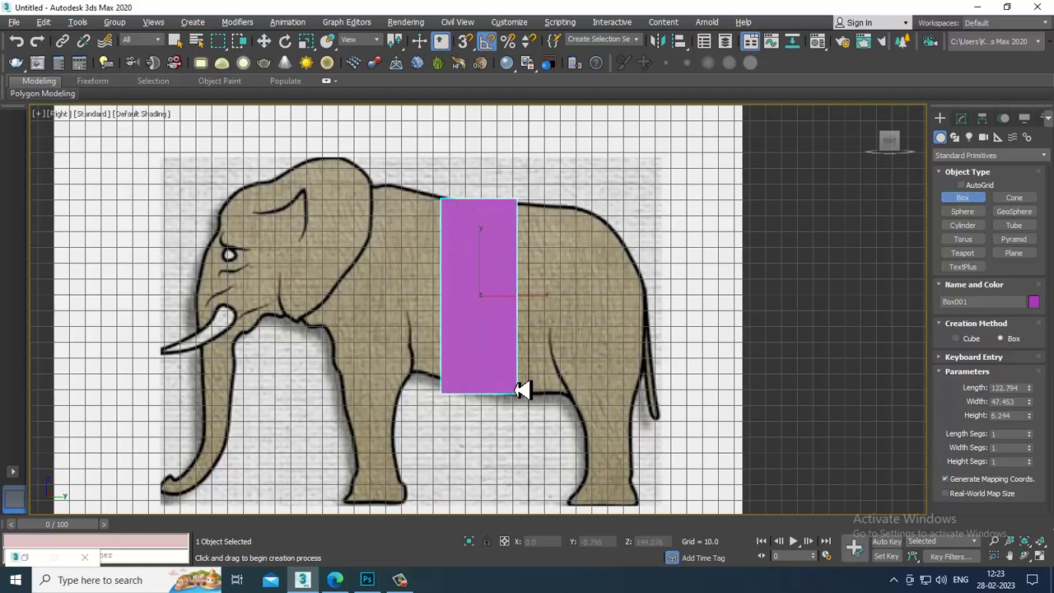
left_click(516, 384)
- Show edged faces in the Front viewport and compare the box's position with the front-view elephant
key("w")
key("alt+w")
right_click(712, 231)
key("alt+w")
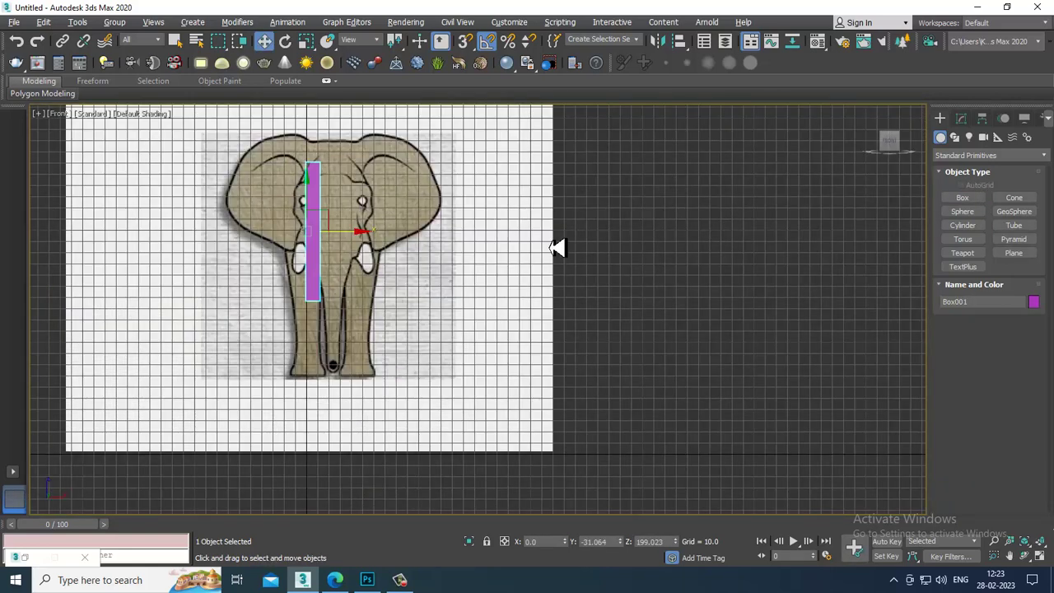
scroll(626, 308, "up", 4)
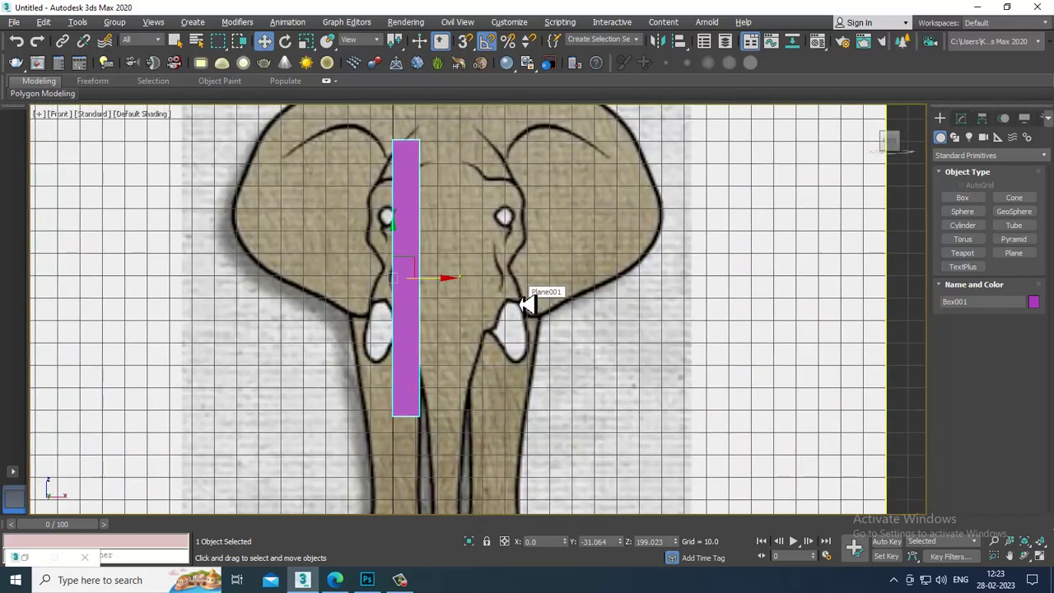
key("F4")
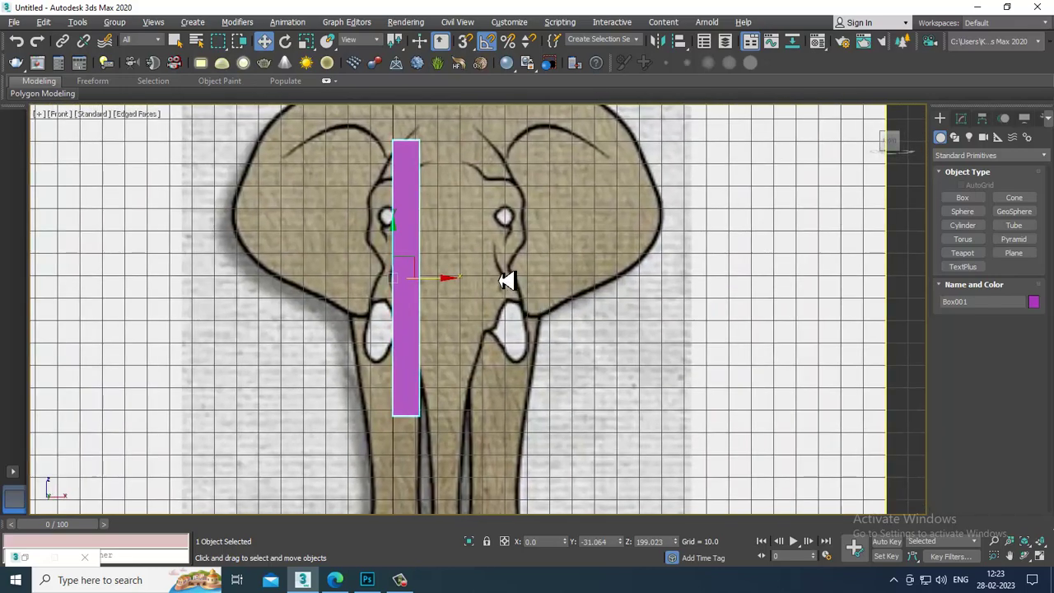
scroll(517, 254, "down", 3)
key("alt+w")
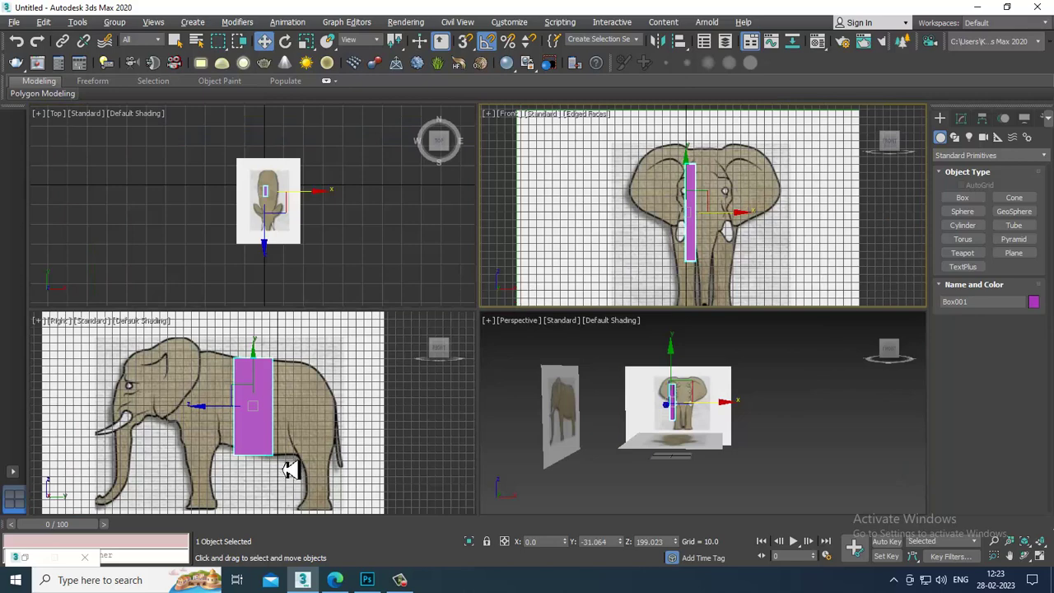
- Move the front-view plane along X to about -11 so the elephant's centre lines up with the box
left_click(718, 231)
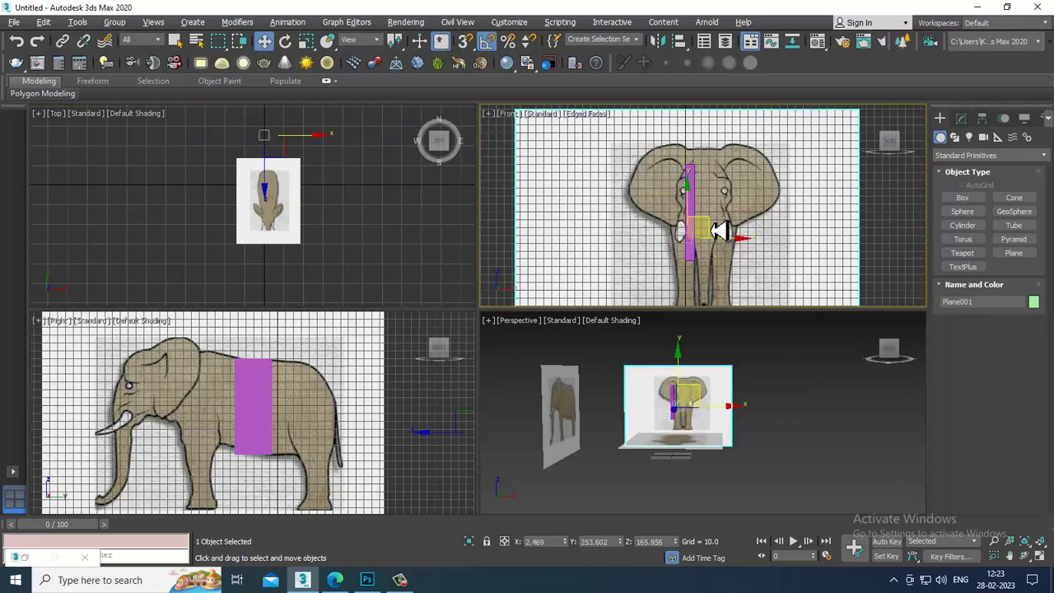
scroll(720, 238, "up", 2)
left_click_drag(720, 247, 707, 247)
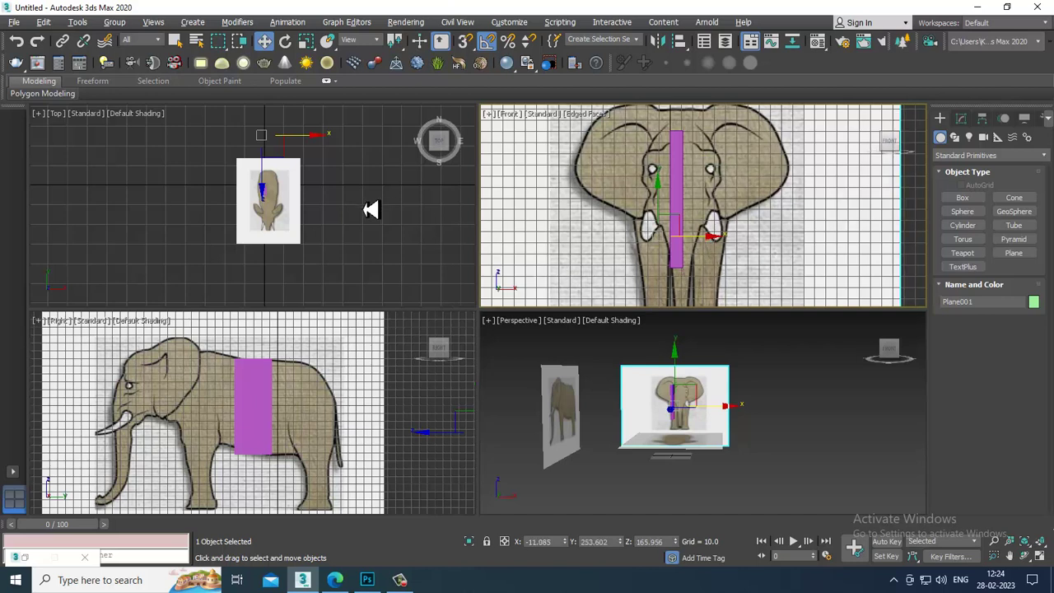
- In the Top viewport, shift the flat top-view plane by about -9 along X to centre the elephant's body on the box
scroll(354, 207, "up", 2)
scroll(313, 207, "up", 2)
left_click(236, 197)
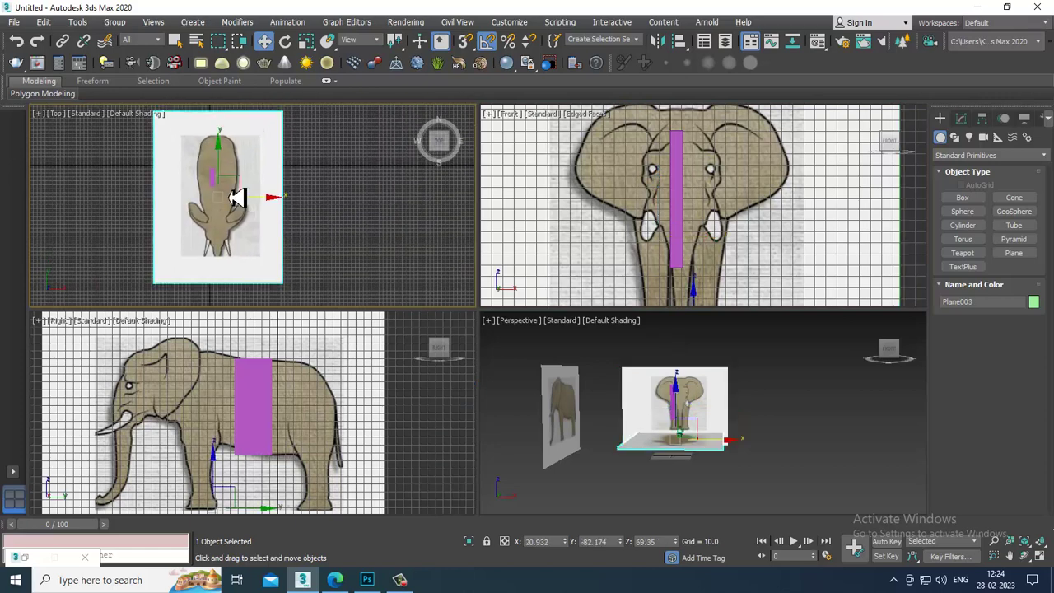
scroll(354, 207, "up", 3)
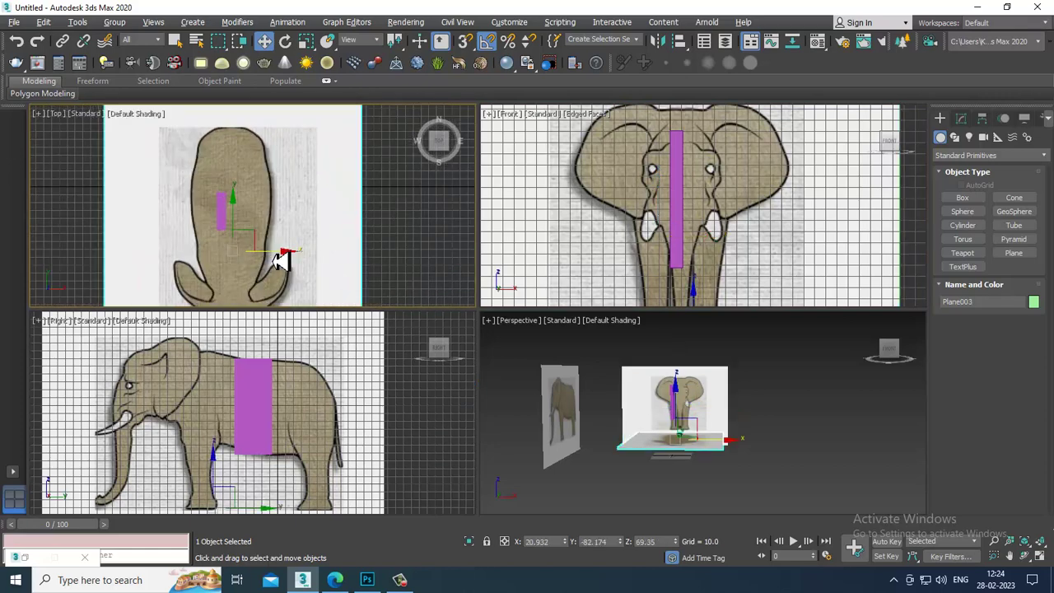
left_click_drag(280, 261, 275, 259)
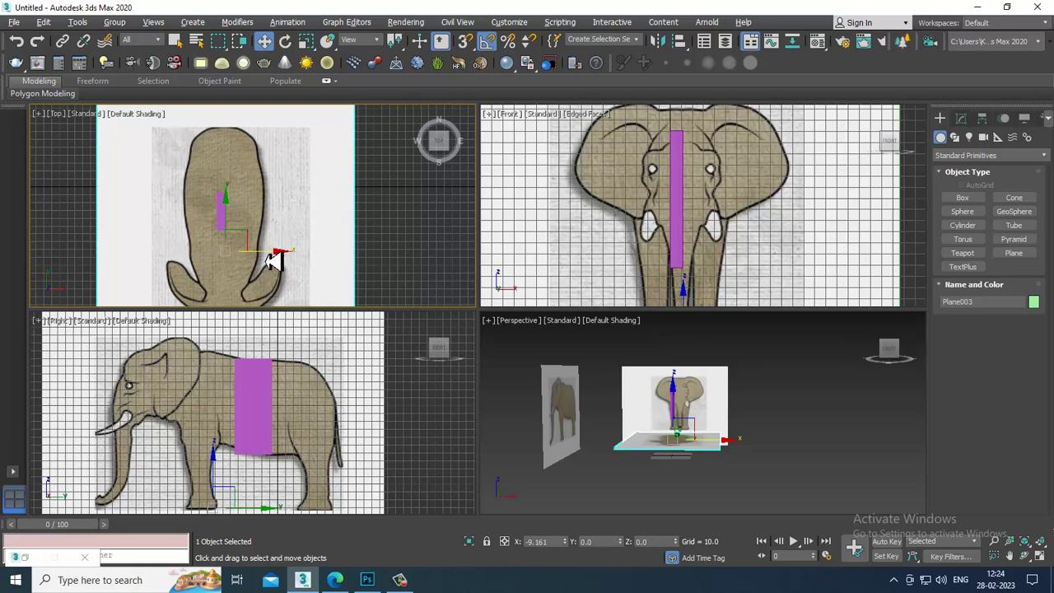
- Select the box, frame it closely in the orthographic viewports and show edged faces in the Right viewport
left_click(259, 428)
scroll(266, 419, "up", 4)
middle_click_drag(305, 399, 306, 392)
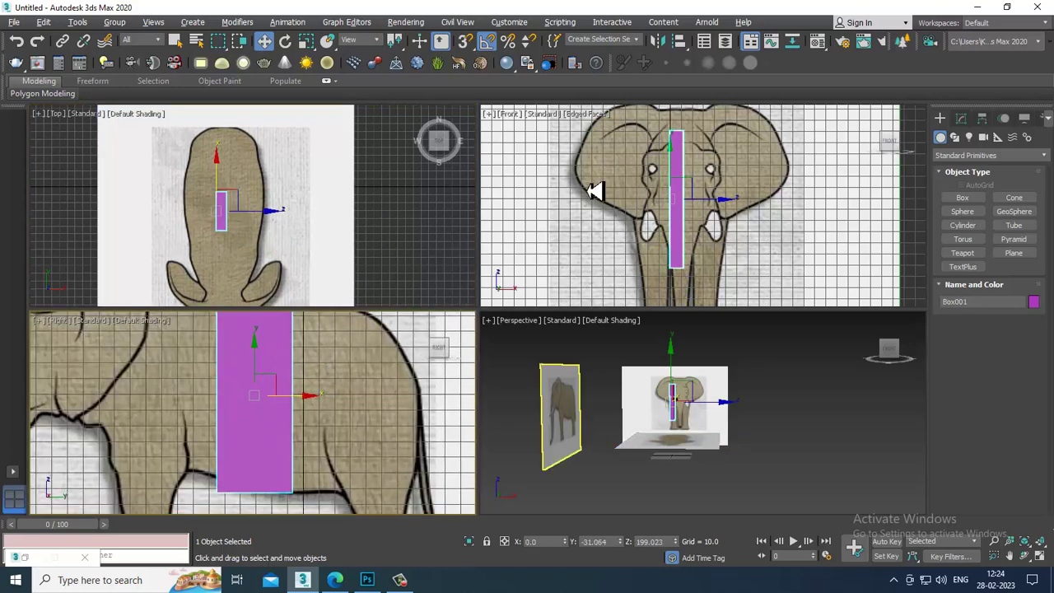
middle_click_drag(656, 191, 649, 193)
key("alt+w")
key("alt+w")
middle_click_drag(294, 244, 339, 228)
key("alt+w")
scroll(282, 228, "up", 3)
key("alt+w")
scroll(288, 367, "up", 2)
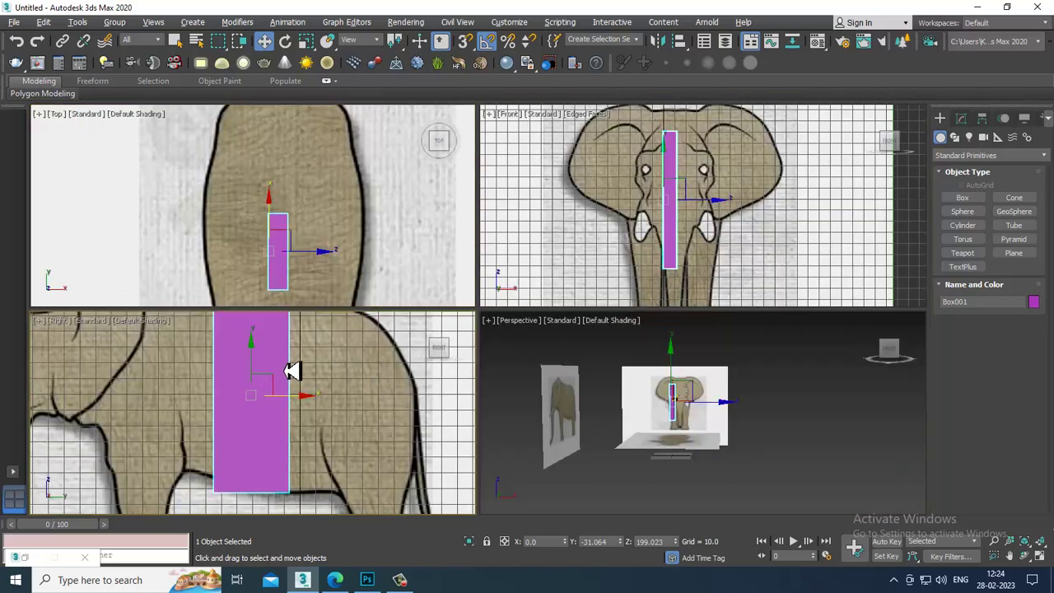
key("alt+w")
scroll(494, 309, "down", 3)
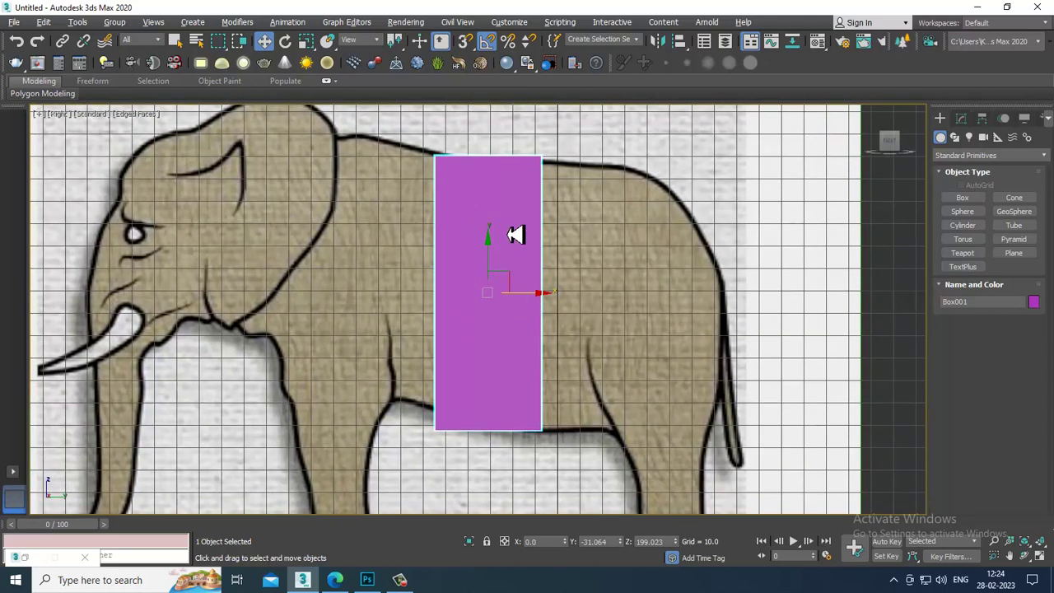
- Set the box's length segments to 4
left_click(961, 118)
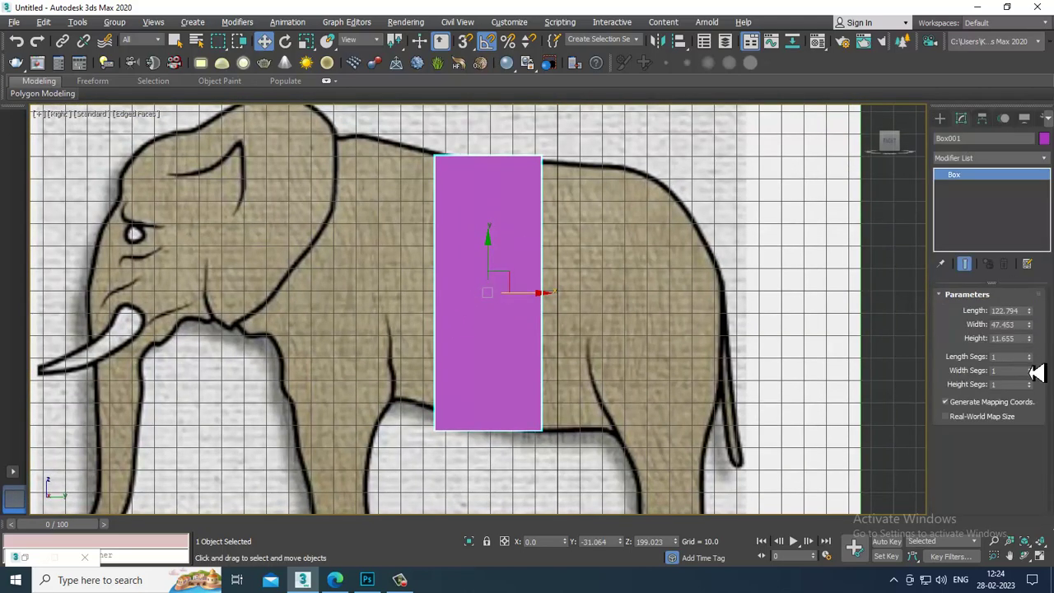
left_click(1031, 355)
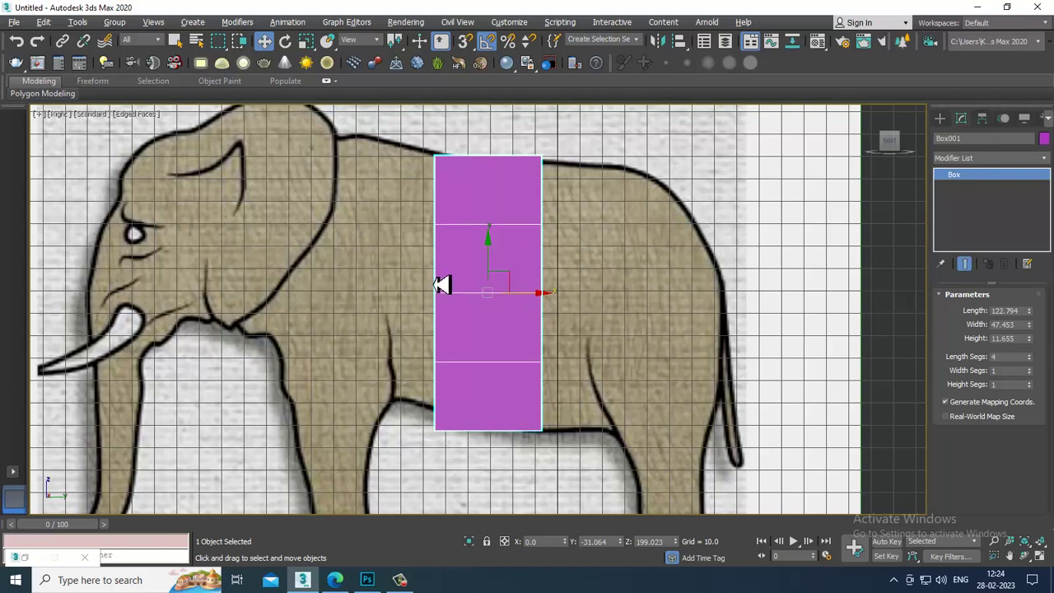
key("alt+w")
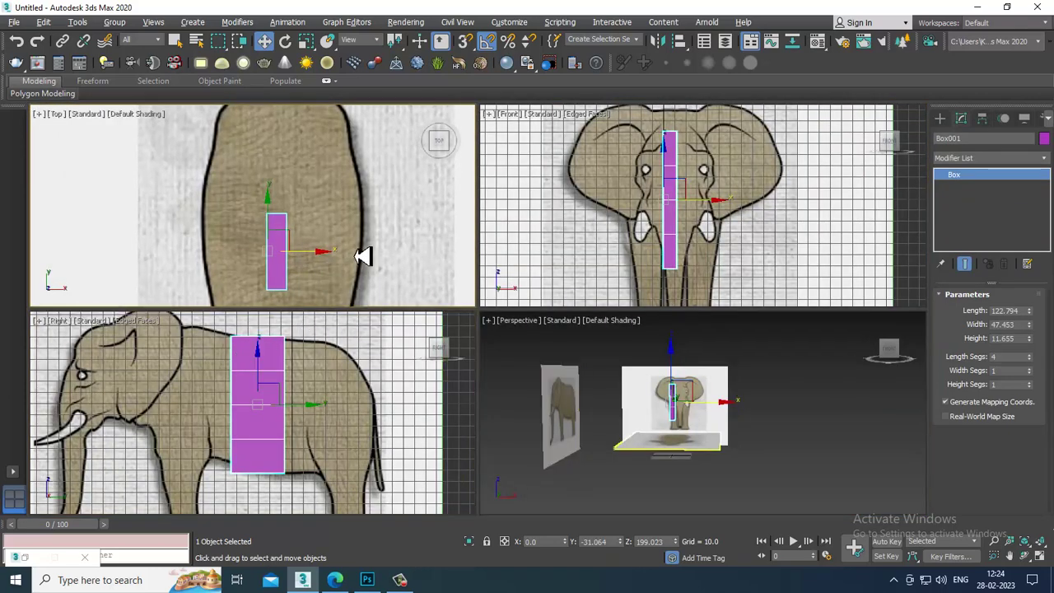
- Show edged faces in the Top viewport and check the box against the body outline
key("F3")
key("F3")
key("F4")
middle_click_drag(372, 244, 396, 211)
scroll(381, 206, "up", 2)
key("alt+w")
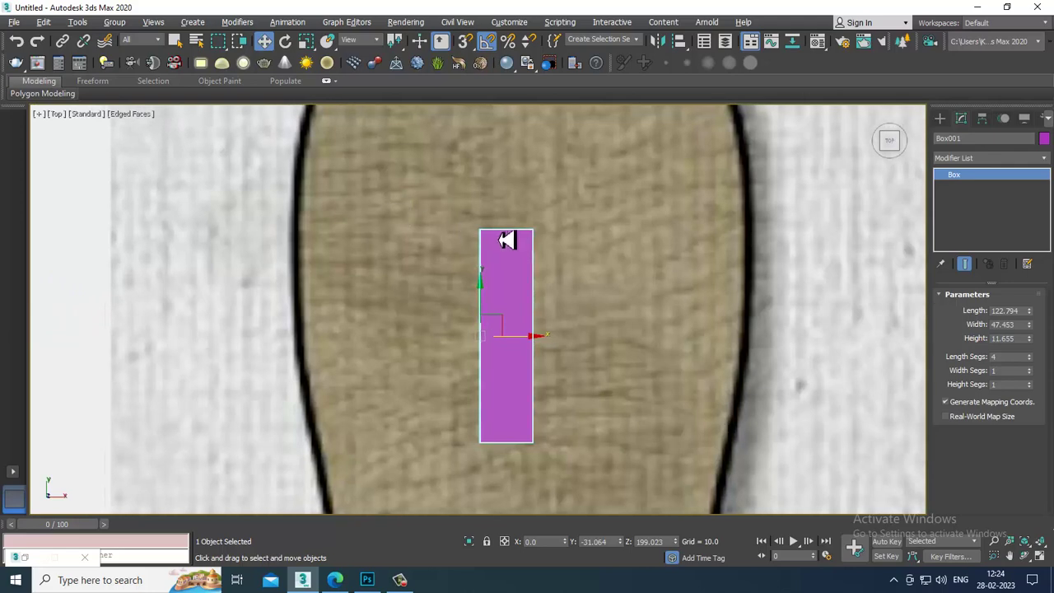
key("alt+w")
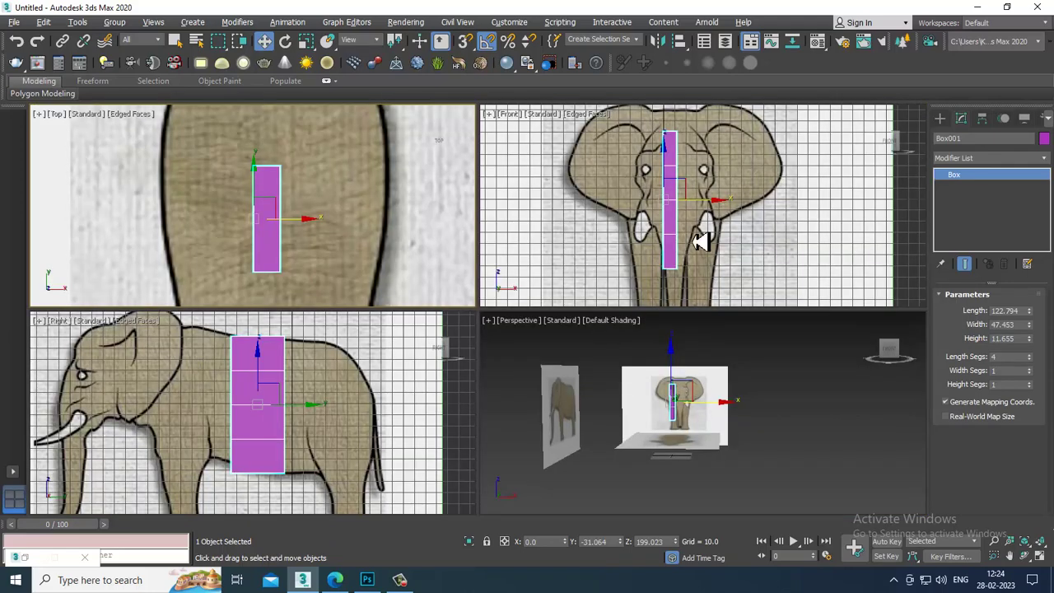
- Convert the box to an Editable Poly in the Front viewport
scroll(674, 210, "up", 1)
key("alt+w")
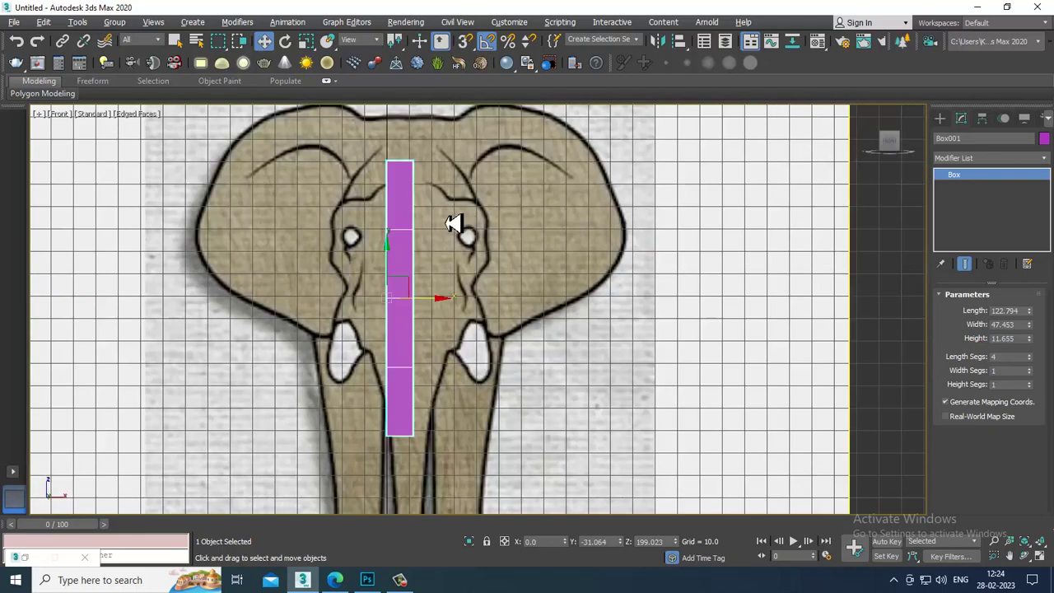
right_click(404, 211)
mouse_move(456, 334)
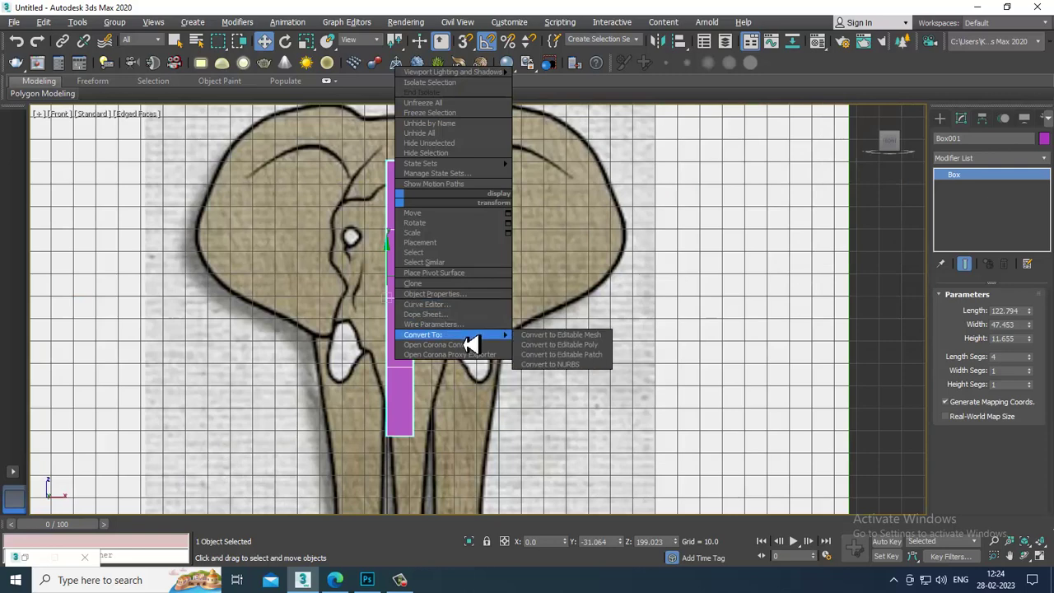
left_click(598, 346)
- Move the negative-X vertices of the box's second row from the top outward to about X -36, checking against the top-view body outline
key("1")
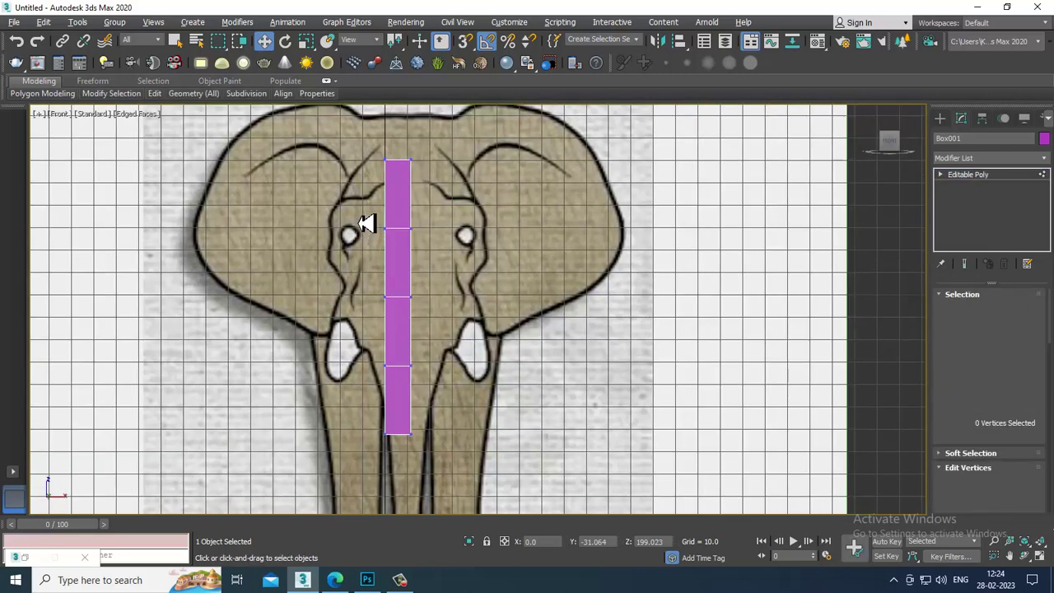
mouse_move(367, 224)
left_mouse_down()
mouse_move(400, 252)
mouse_move(356, 241)
left_mouse_up()
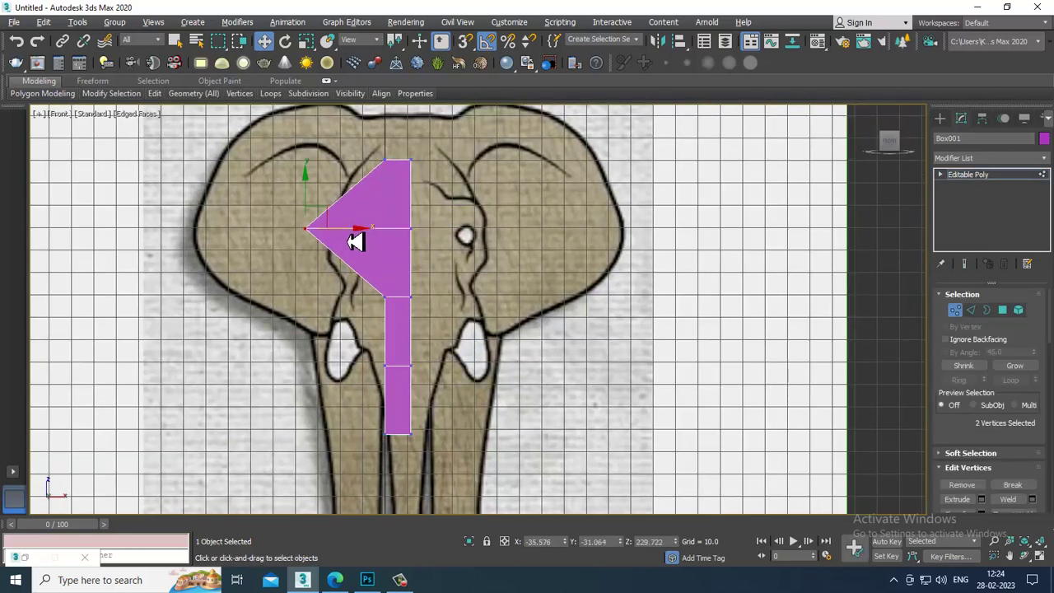
key("alt+w")
middle_click(325, 205)
key("alt+w")
middle_click_drag(386, 200, 405, 200)
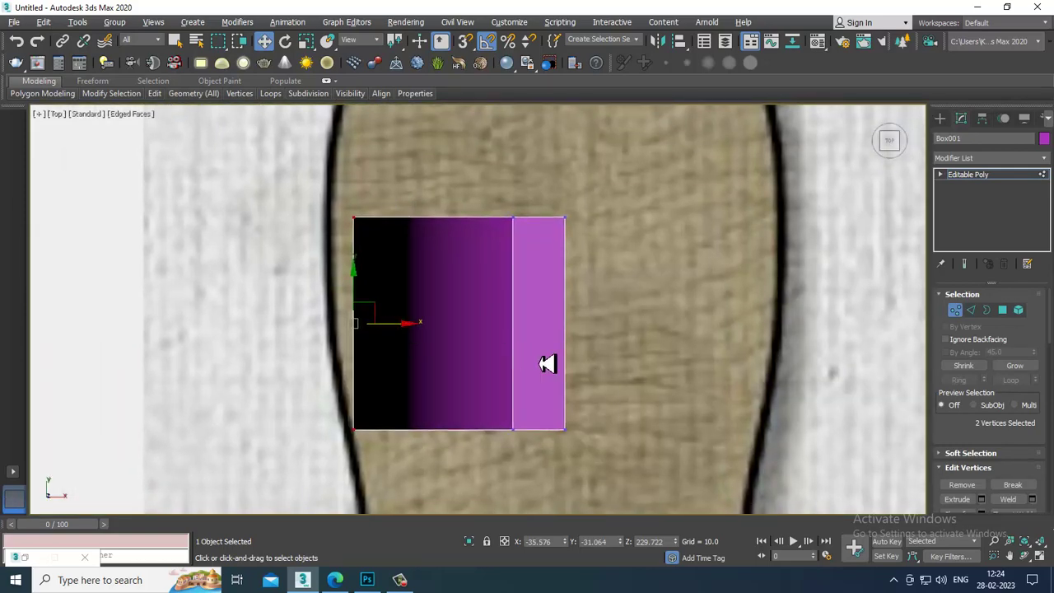
- In the Front viewport, move the negative-X vertices of the box's middle row outward to about X -35
key("alt+w")
middle_click(668, 299)
key("alt+w")
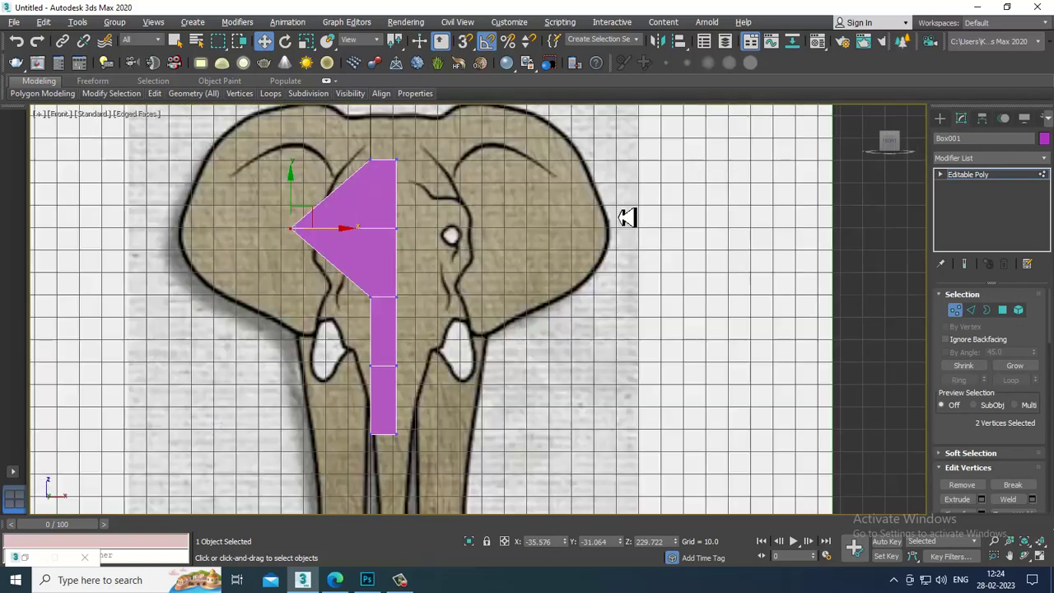
scroll(492, 327, "up", 3)
left_click(321, 315)
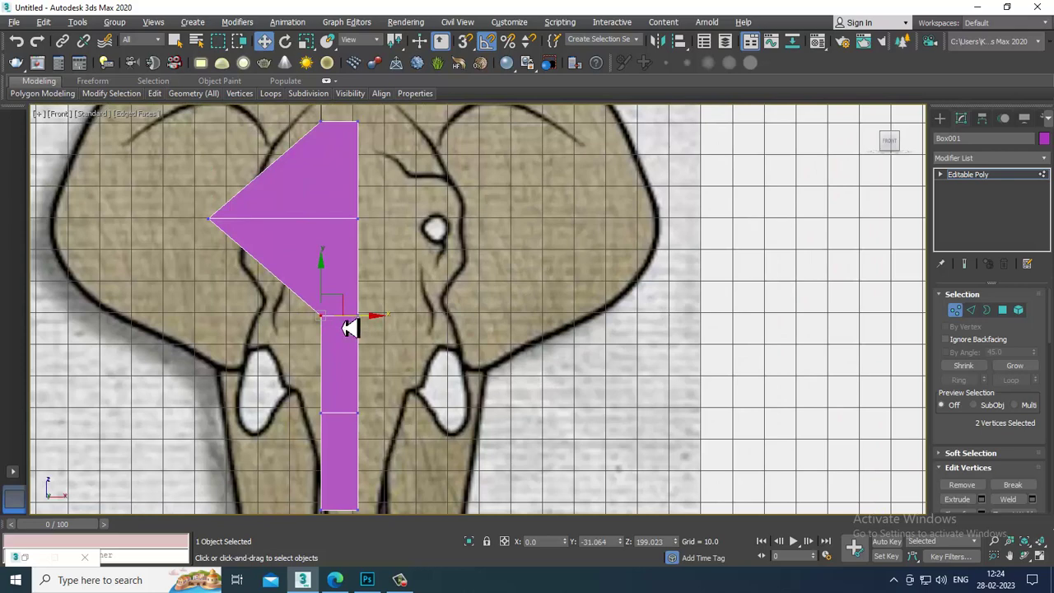
left_click_drag(349, 328, 245, 345)
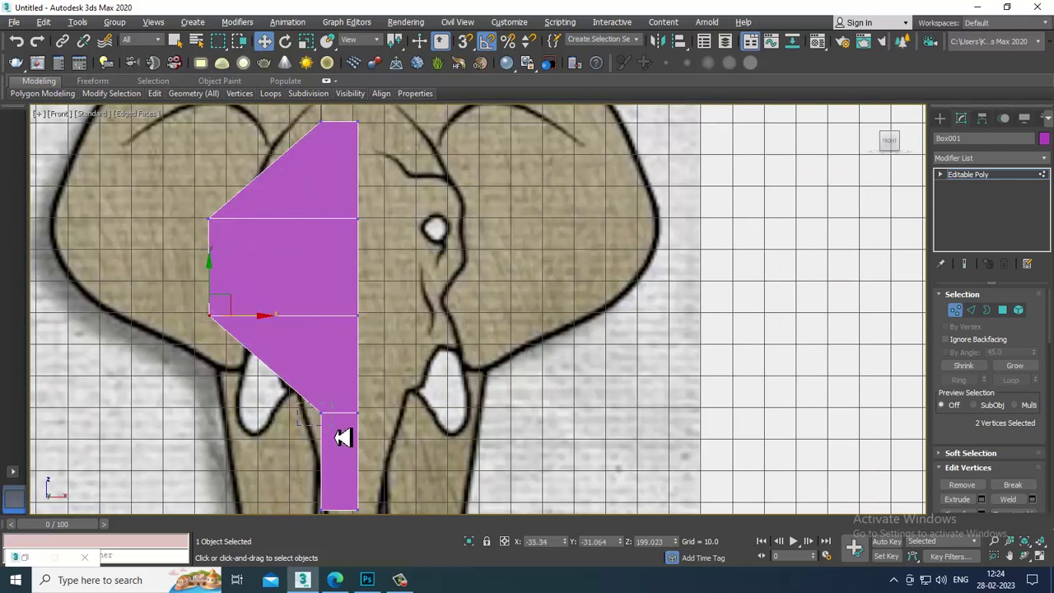
- Move the negative-X vertices of the box's fourth row outward to about X -31, checking them against the top-view body outline
left_click_drag(333, 427, 264, 419)
middle_click_drag(426, 387, 463, 269)
key("alt+w")
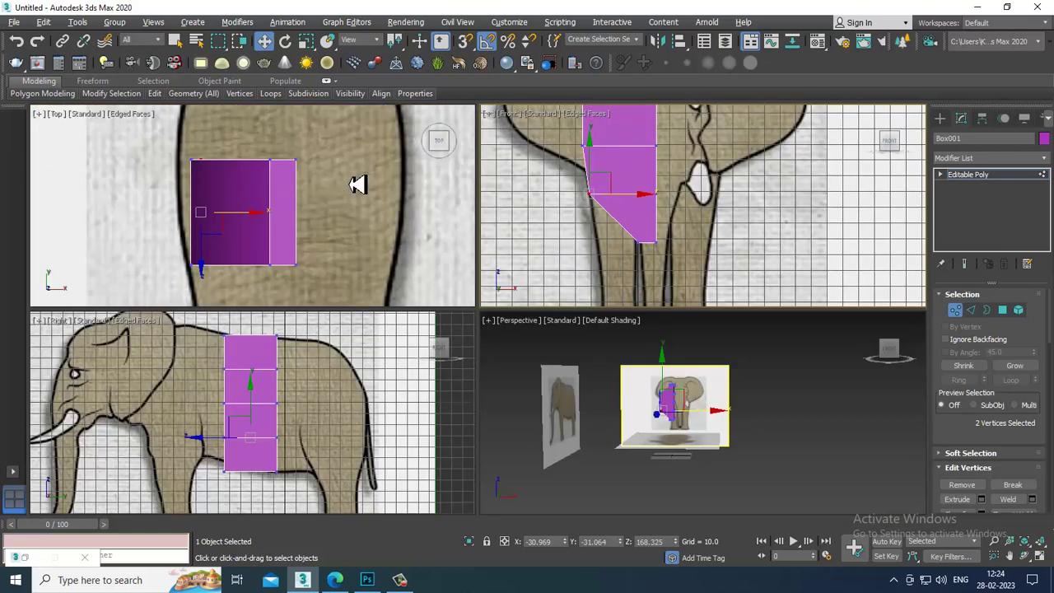
middle_click_drag(358, 185, 337, 207)
key("alt+w")
middle_click_drag(239, 200, 305, 200)
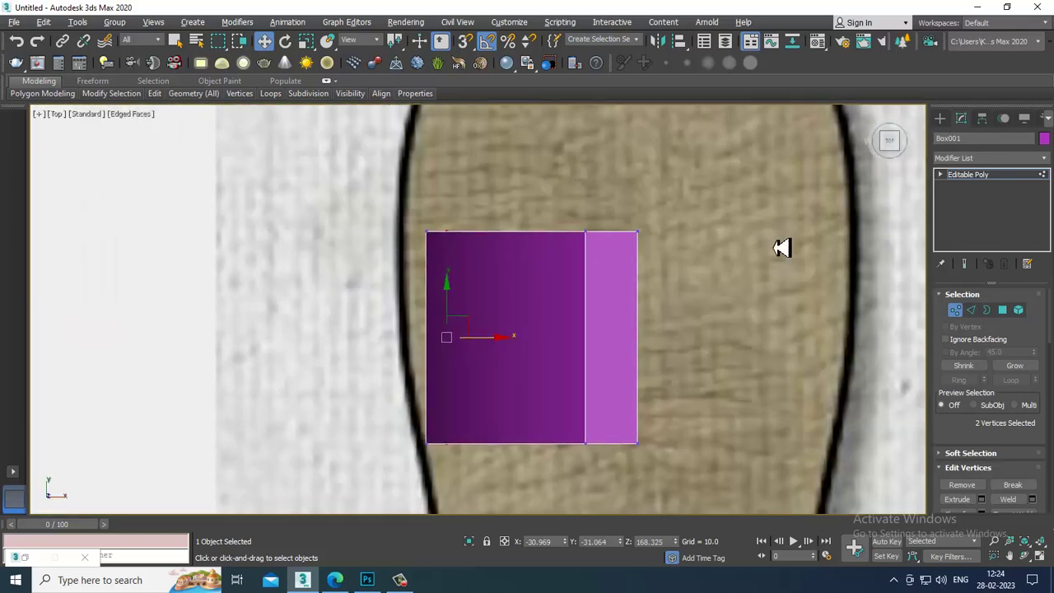
- Connect the box's ten lengthwise edges with one segment to split the body section in half
left_click(971, 310)
left_click_drag(262, 319, 791, 385)
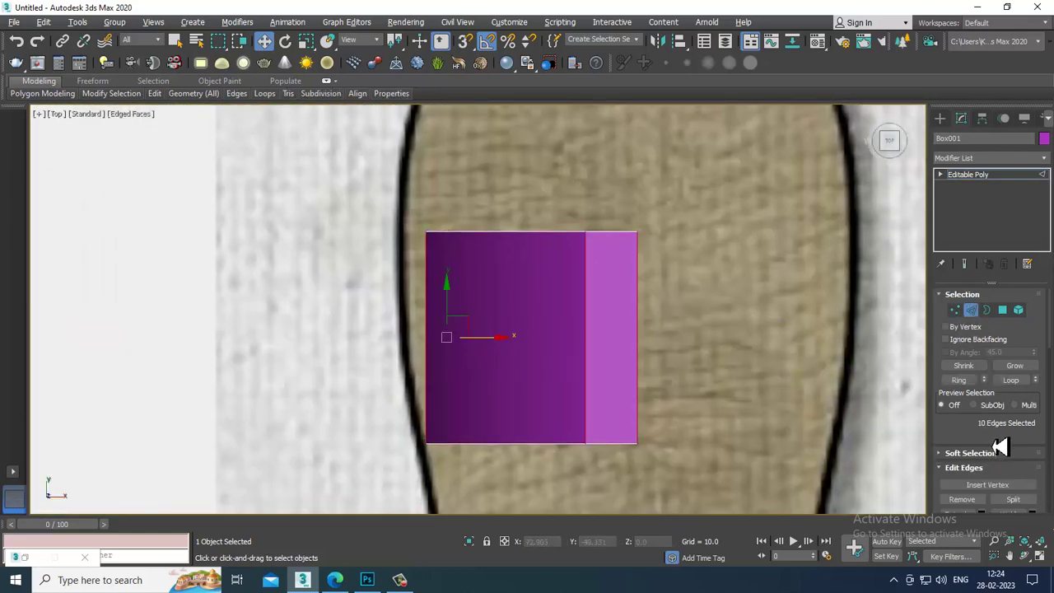
scroll(999, 446, "down", 3)
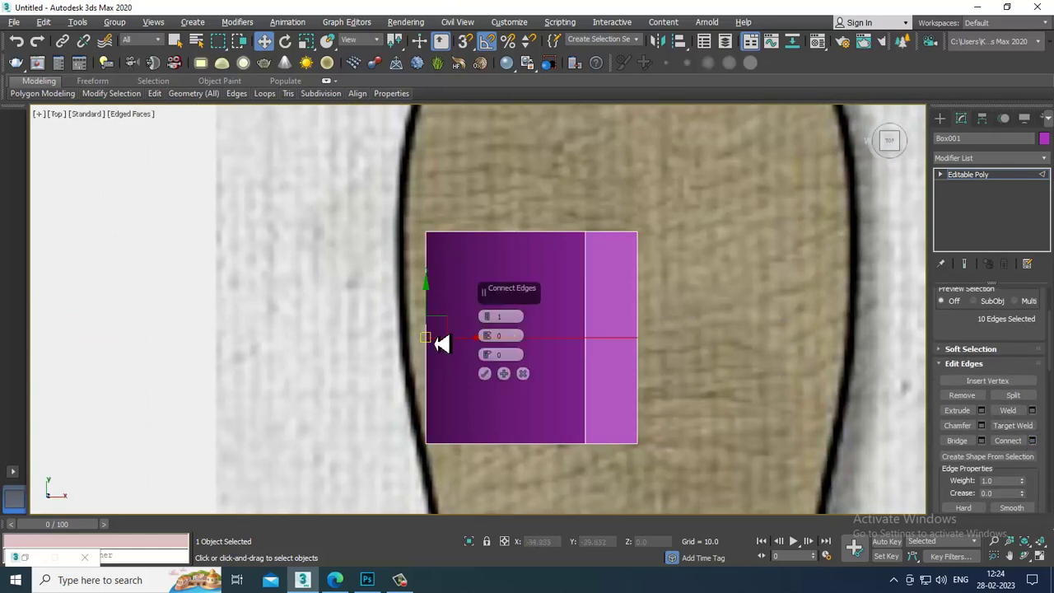
left_click(486, 373)
key("1")
key("1")
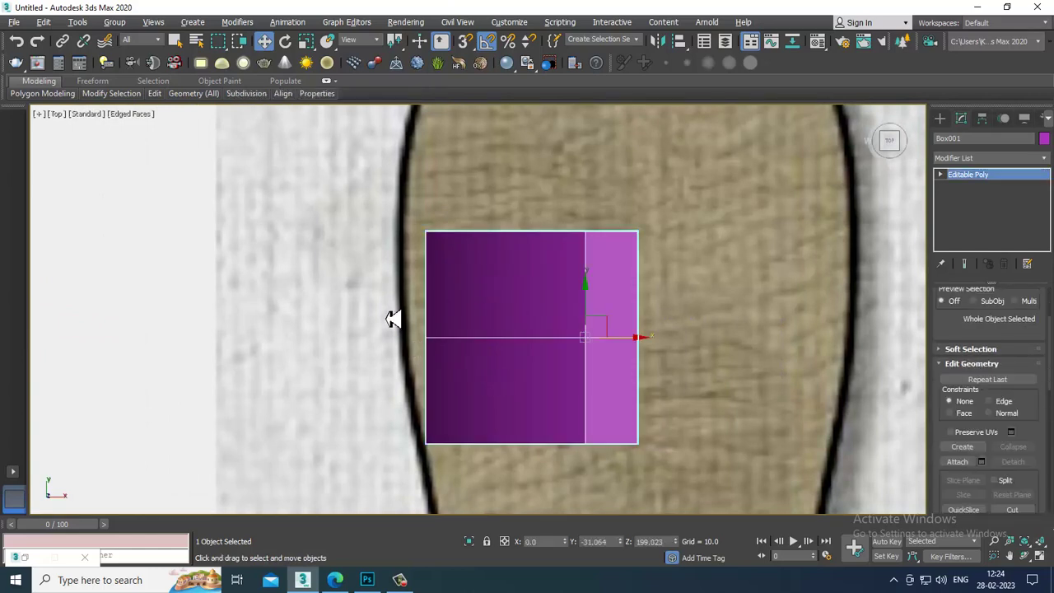
- In the Top viewport, move the new middle side vertices and the rear side vertices outward to about X -39 along the body outline
key("1")
left_click_drag(395, 320, 461, 346)
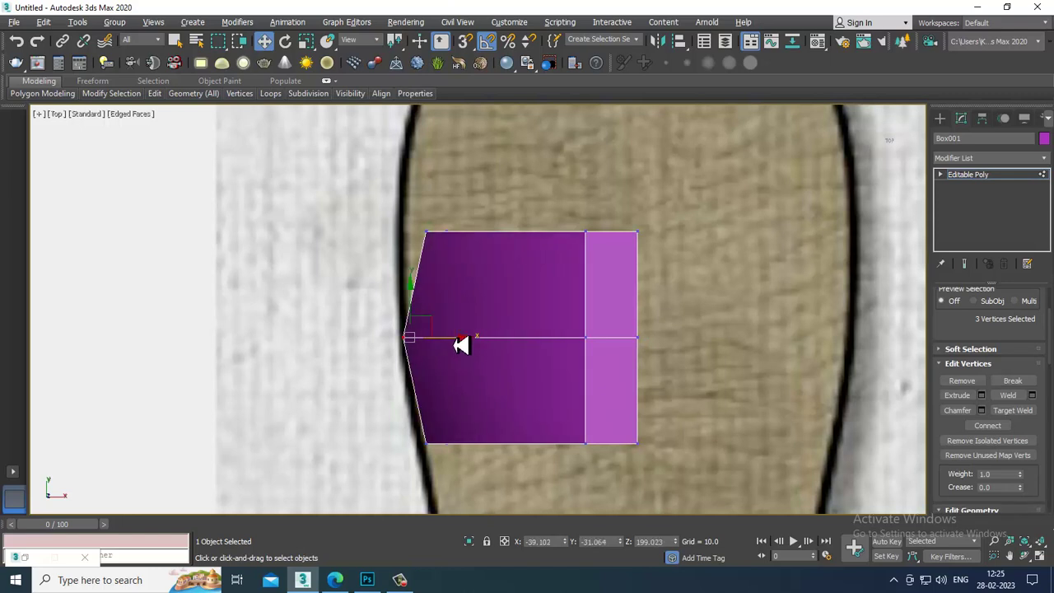
left_click_drag(331, 186, 469, 238)
key("alt+w")
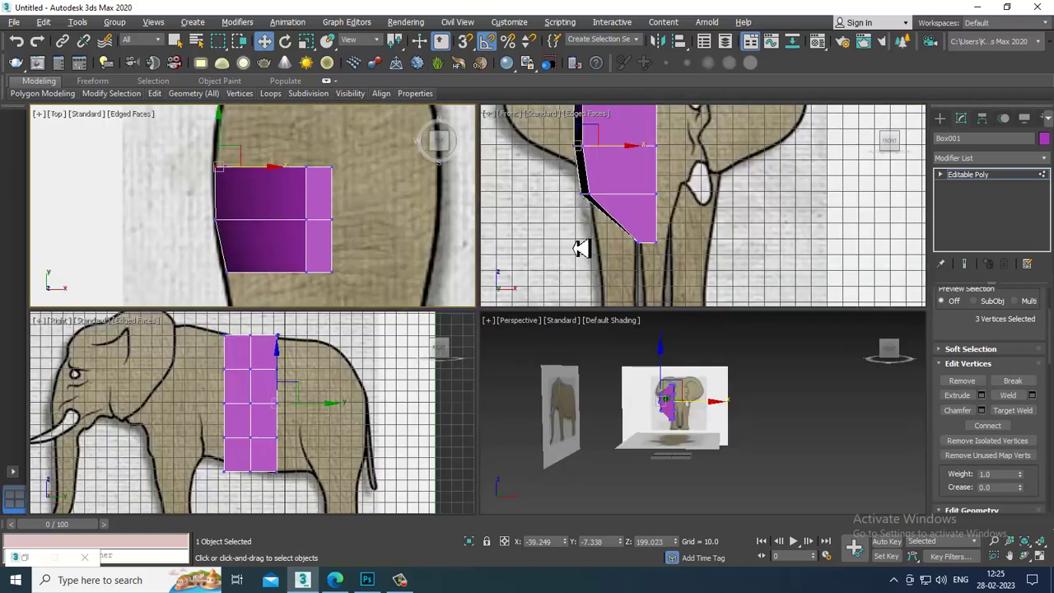
- Make the box see-through and, in the Front viewport, move its middle three rows of side vertices inward, the upper one to about X -34
middle_click_drag(675, 211, 677, 259)
key("alt+w")
middle_click_drag(616, 228, 623, 240)
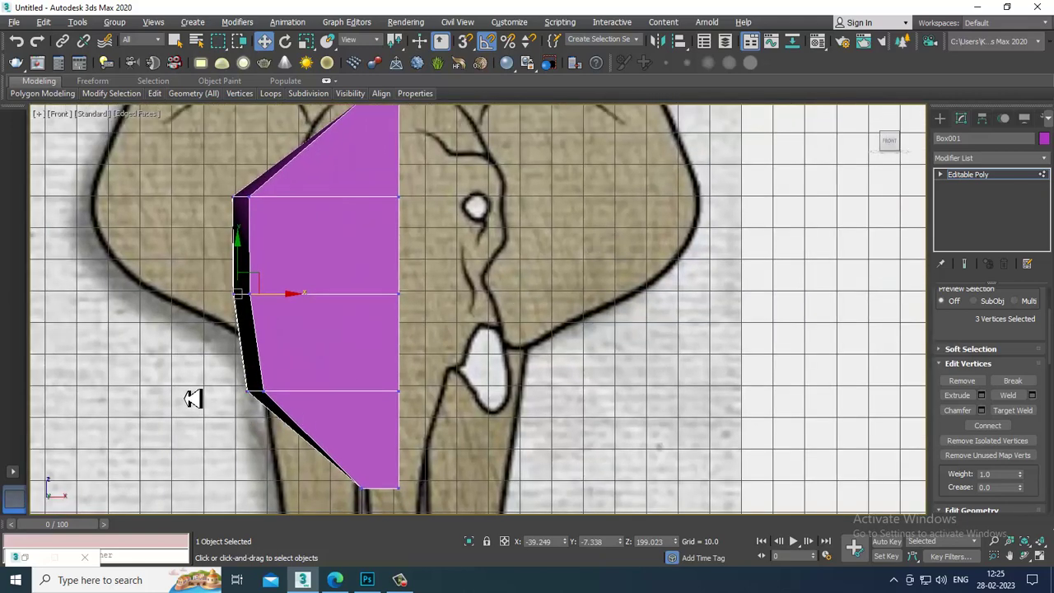
left_click_drag(294, 430, 314, 399)
key("alt+x")
left_click_drag(202, 263, 301, 304)
middle_click_drag(308, 248, 320, 315)
left_click_drag(199, 223, 321, 274)
key("alt+w")
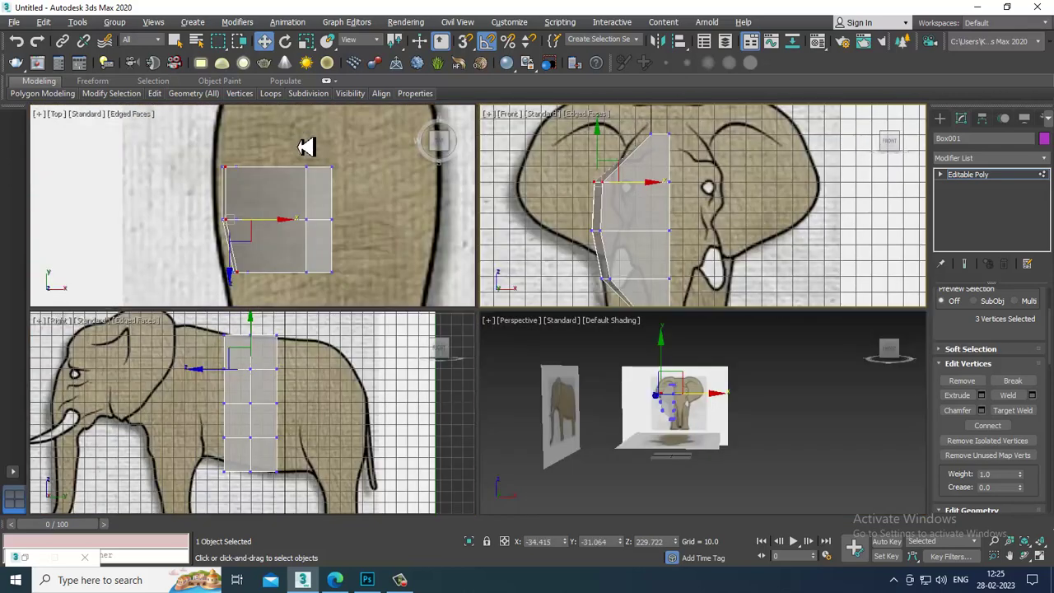
- In the Top viewport, move all nine side vertices together outward to about X -35 to meet the body outline
left_click_drag(247, 304, 244, 302)
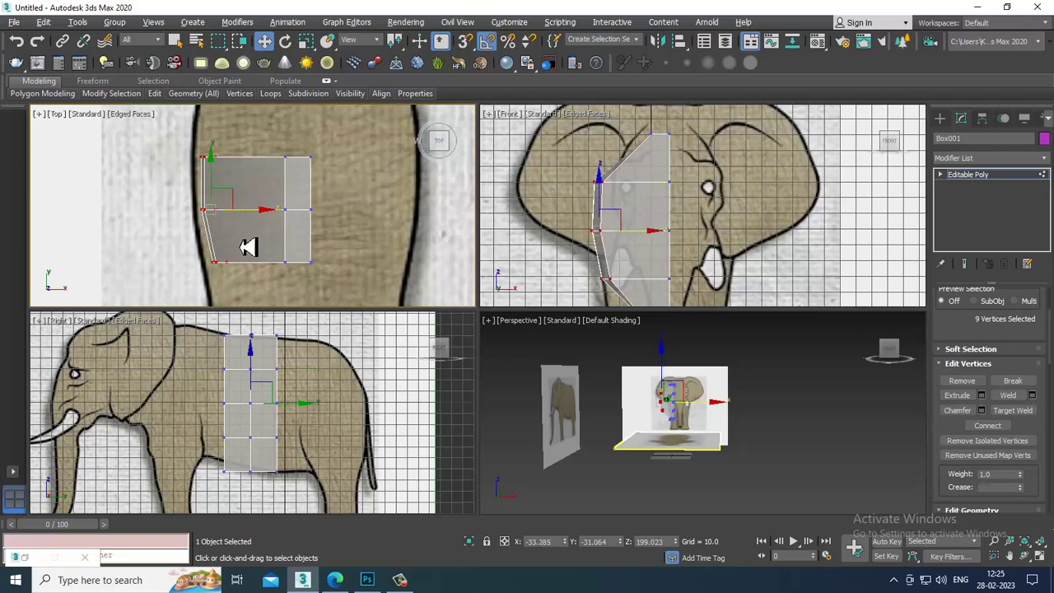
left_click_drag(255, 220, 245, 223)
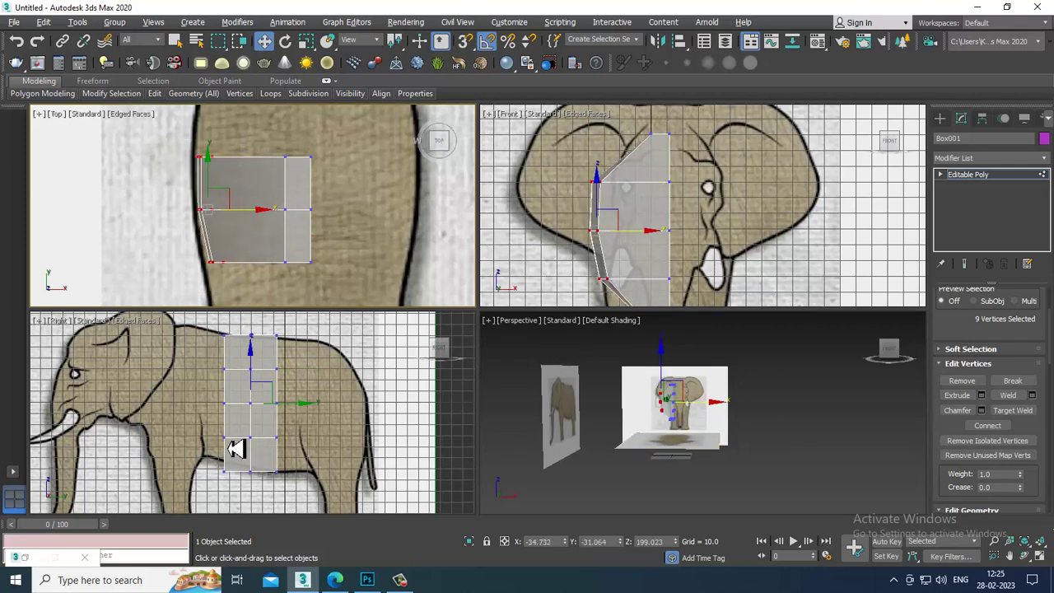
- In the Right viewport, raise the three columns of lowest vertices to follow the elephant's belly line
middle_click_drag(317, 459, 301, 452)
key("alt+w")
left_click_drag(412, 458, 411, 458)
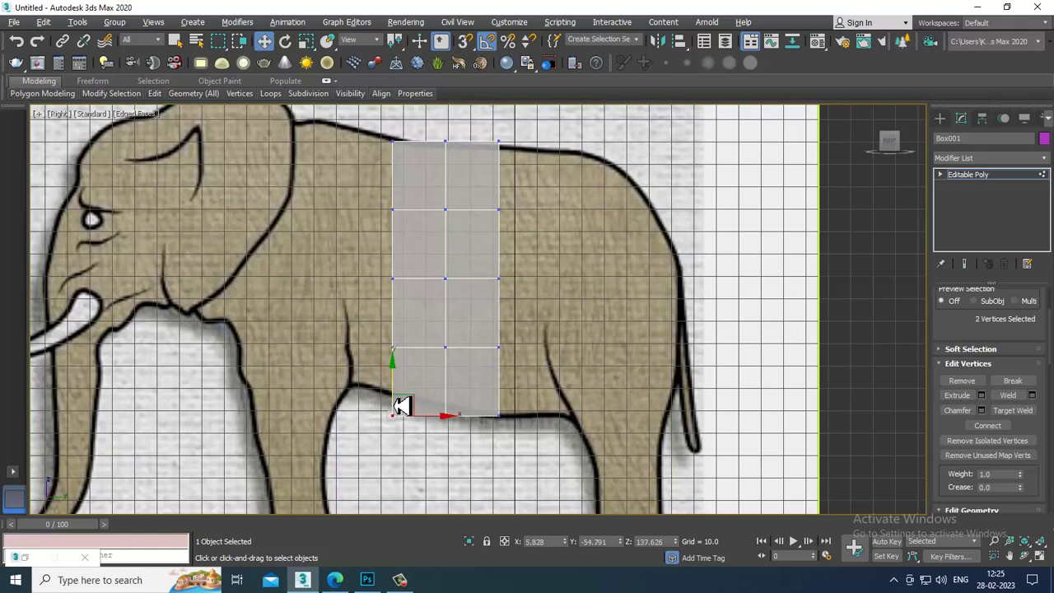
left_click_drag(394, 403, 395, 391)
left_click(445, 415)
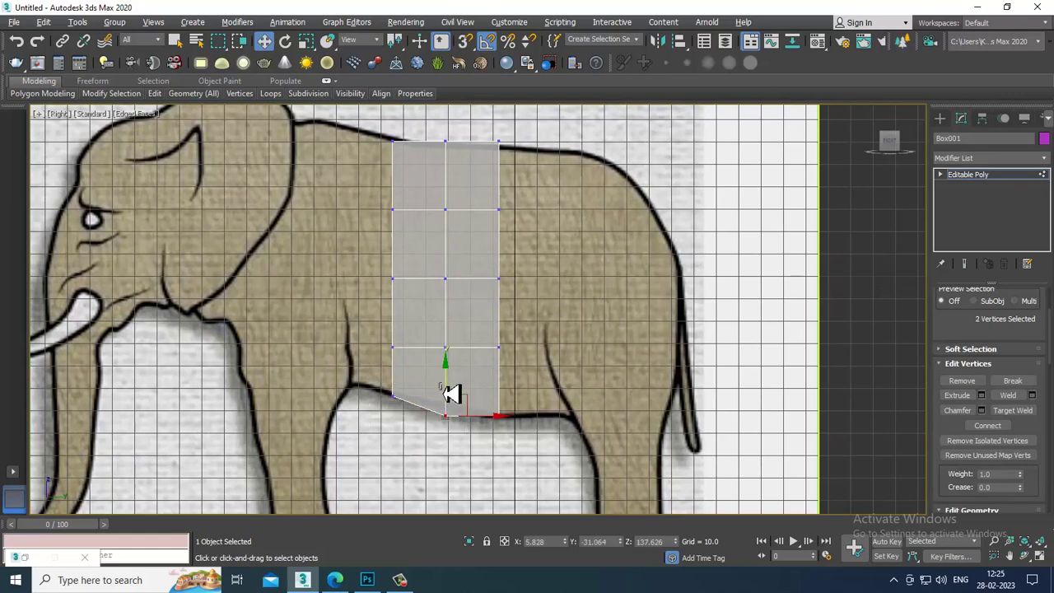
left_click_drag(445, 397, 447, 391)
left_click_drag(493, 461, 501, 400)
- Adjust the height of the box's front and rear top vertices to follow the elephant's back line, the rear ones to about Z 259
middle_click_drag(530, 206, 539, 350)
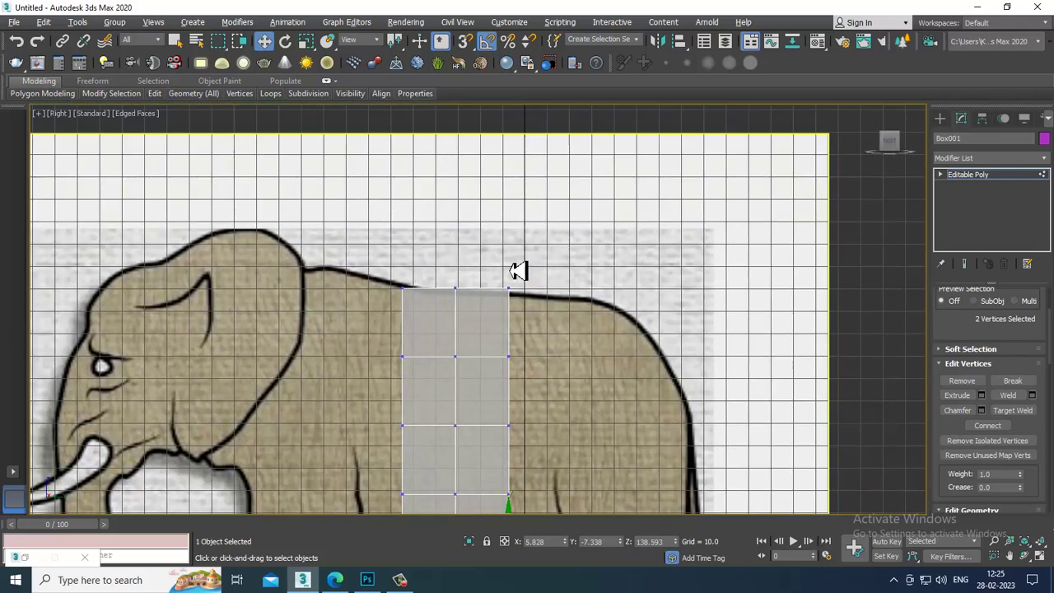
left_click_drag(515, 260, 522, 254)
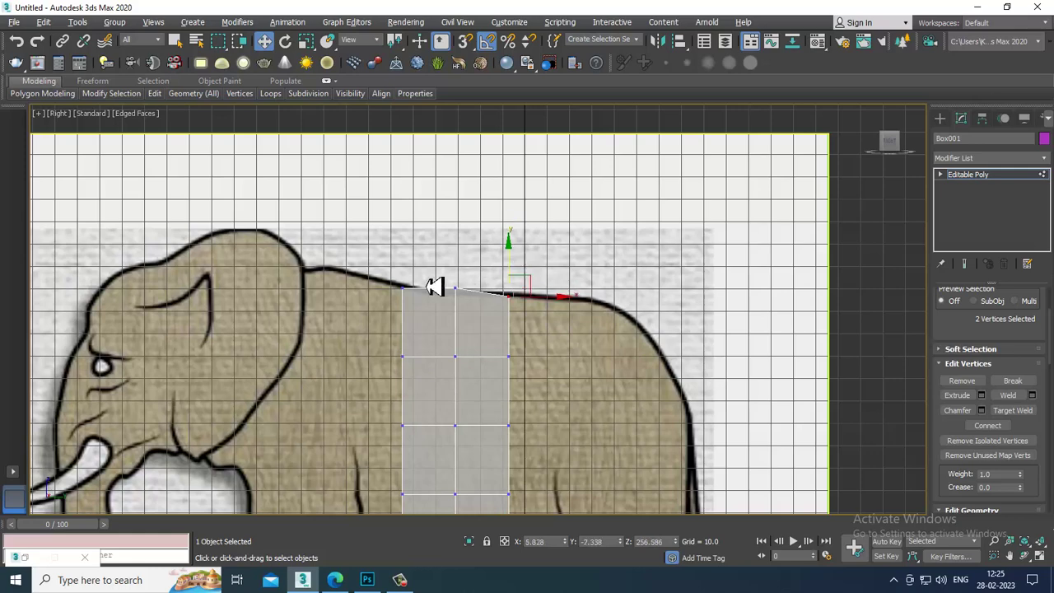
left_click_drag(422, 298, 418, 266)
left_click_drag(504, 270, 536, 324)
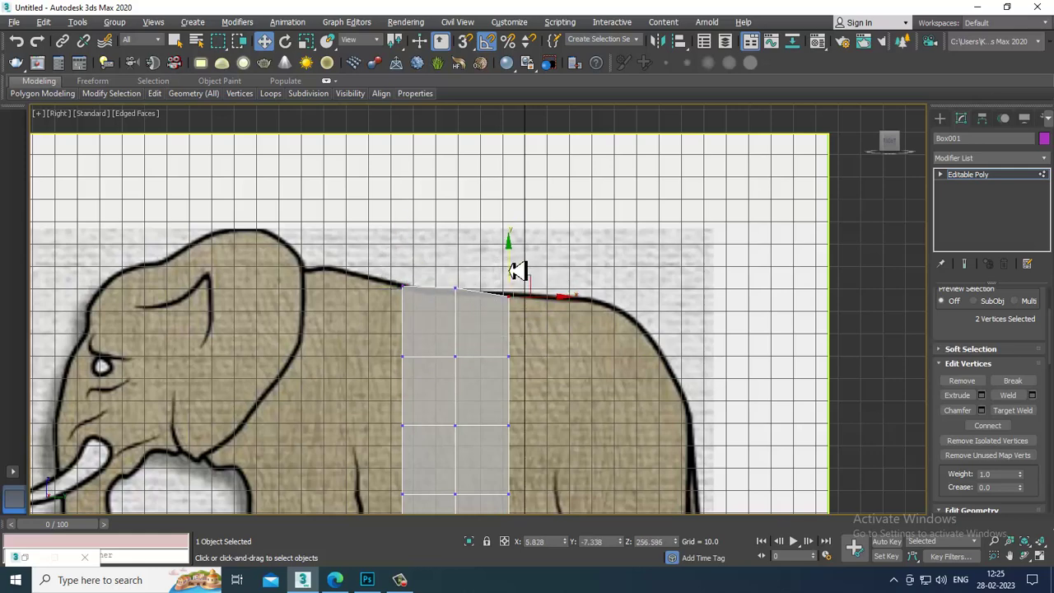
- Show edged faces in the Perspective viewport and inspect the body section from an angle
key("alt+w")
middle_click_drag(689, 230, 663, 228)
middle_click_drag(725, 383, 708, 380)
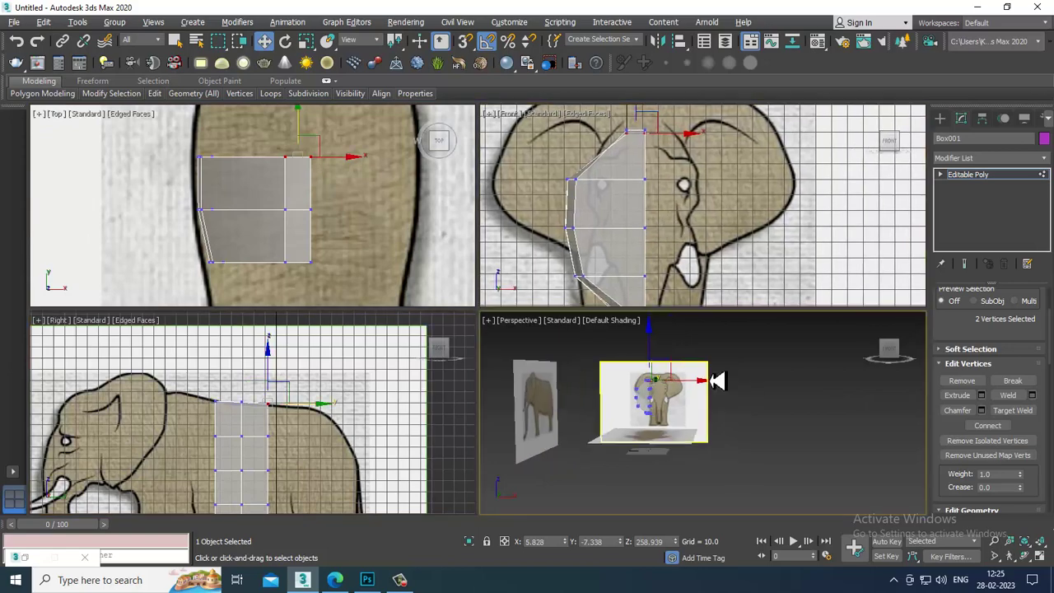
key("alt+w")
mouse_move(462, 305)
middle_mouse_down("alt")
mouse_move(549, 334)
mouse_move(447, 294)
middle_mouse_up("alt")
key("F4")
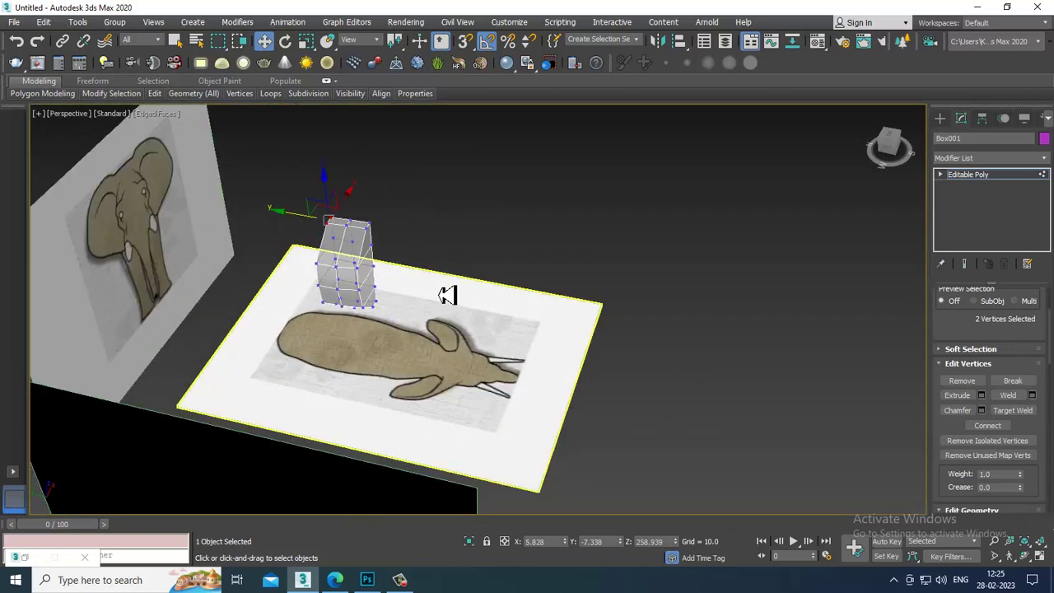
- In the Right viewport, select the four polygons on the box's rear end and extrude them by 22.362
key("alt+w")
middle_click(329, 396)
key("alt+w")
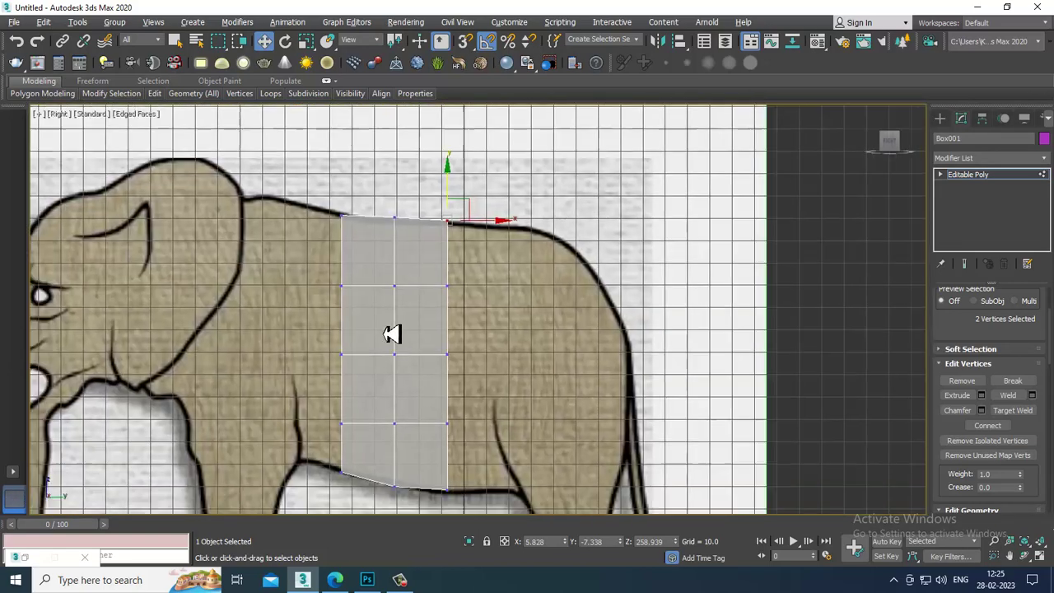
key("4")
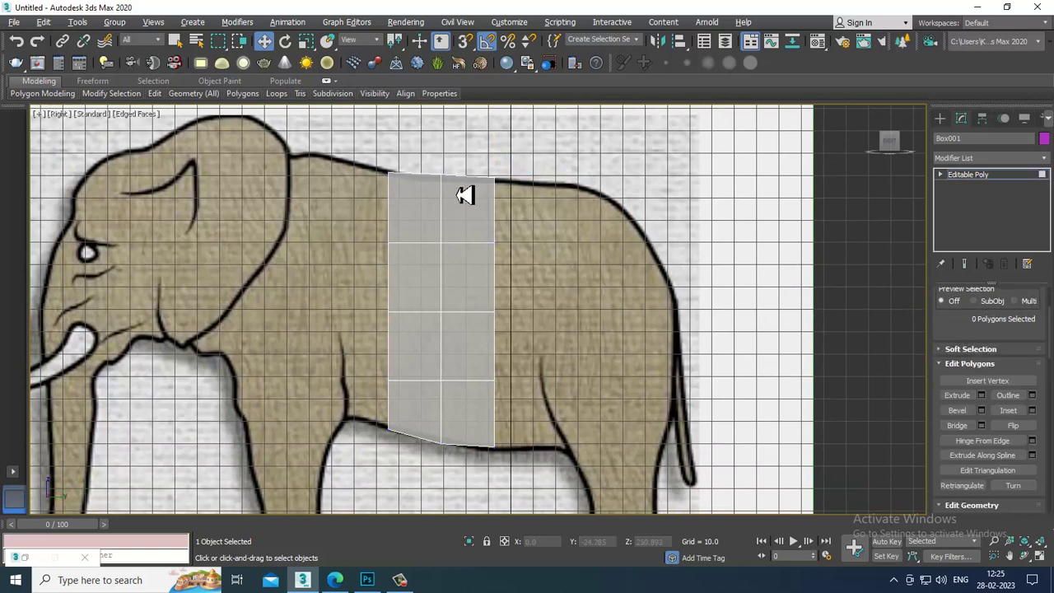
left_click_drag(545, 437, 420, 181)
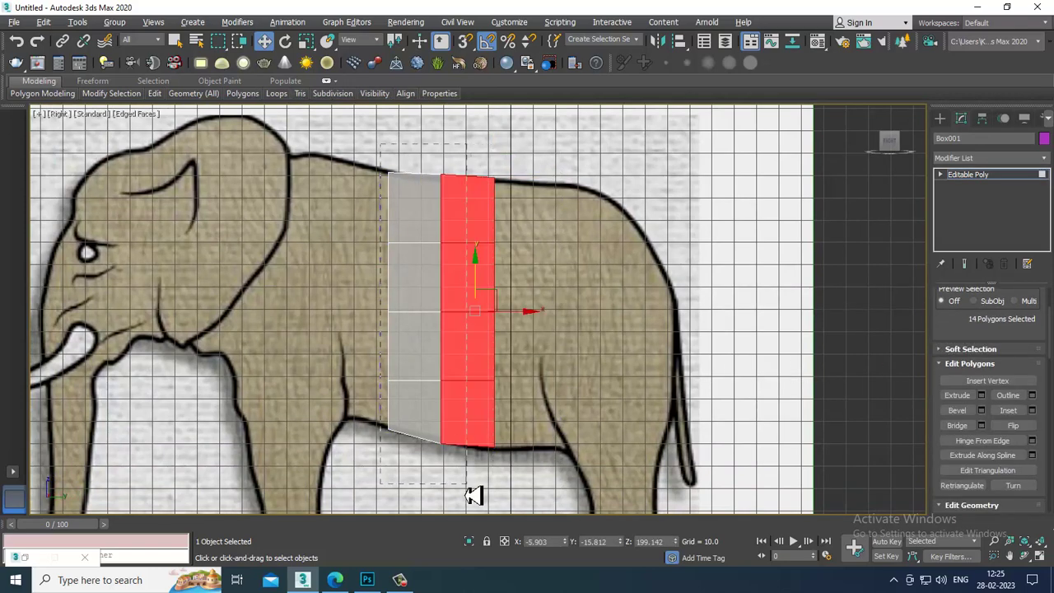
left_click_drag(473, 494, 474, 495)
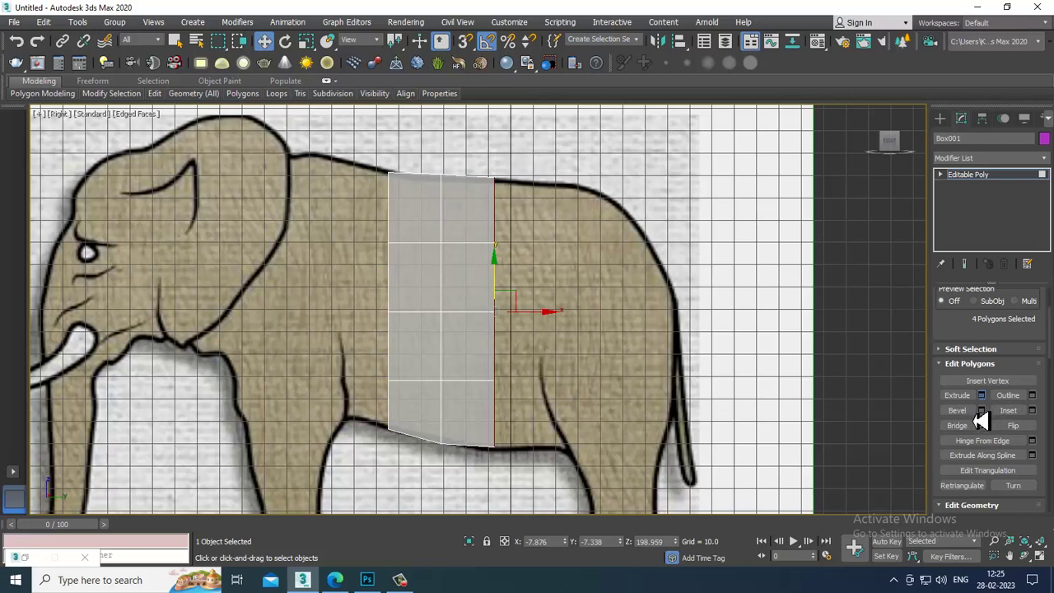
left_click(982, 395)
left_click_drag(487, 339, 491, 317)
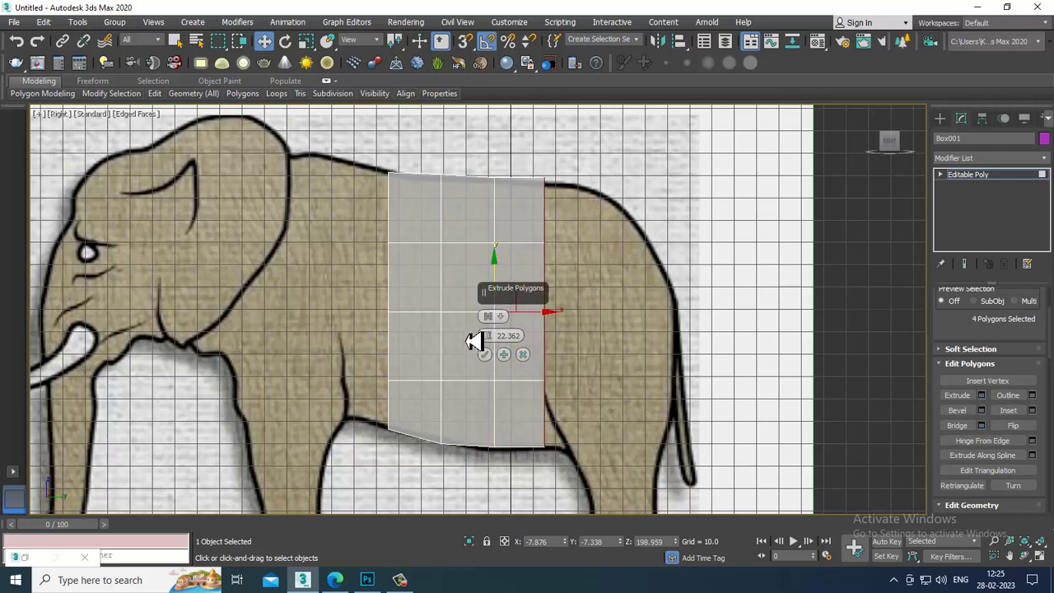
left_click(484, 354)
- In the Top viewport, move the extruded section's rear side vertices inward to fit the body outline
key("alt+w")
middle_click_drag(382, 242, 349, 242)
key("alt+w")
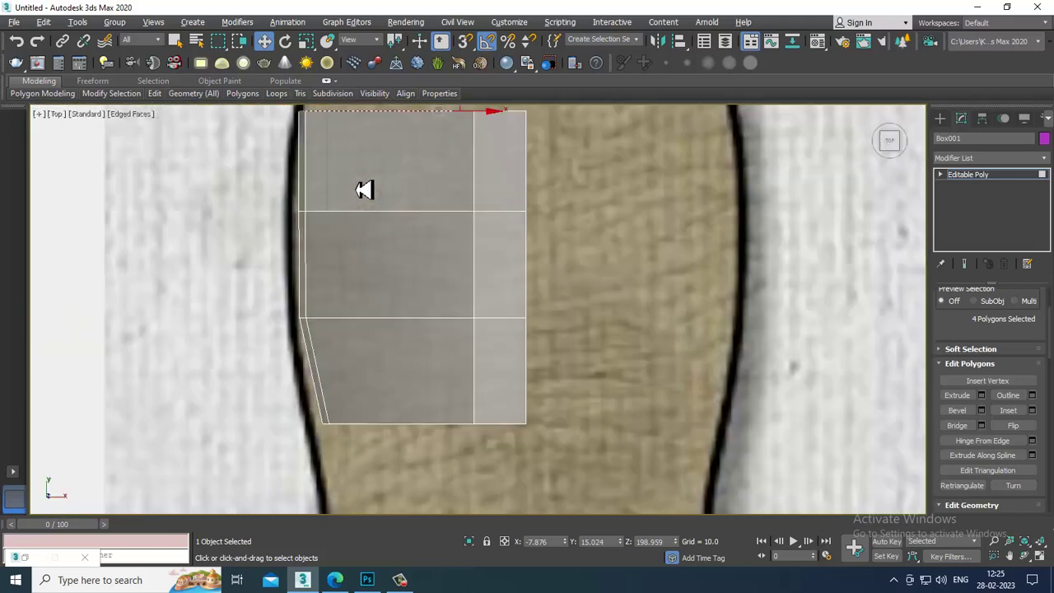
middle_click_drag(365, 190, 411, 377)
left_click_drag(325, 203, 404, 242)
scroll(458, 235, "down", 3)
left_click_drag(453, 322, 464, 321)
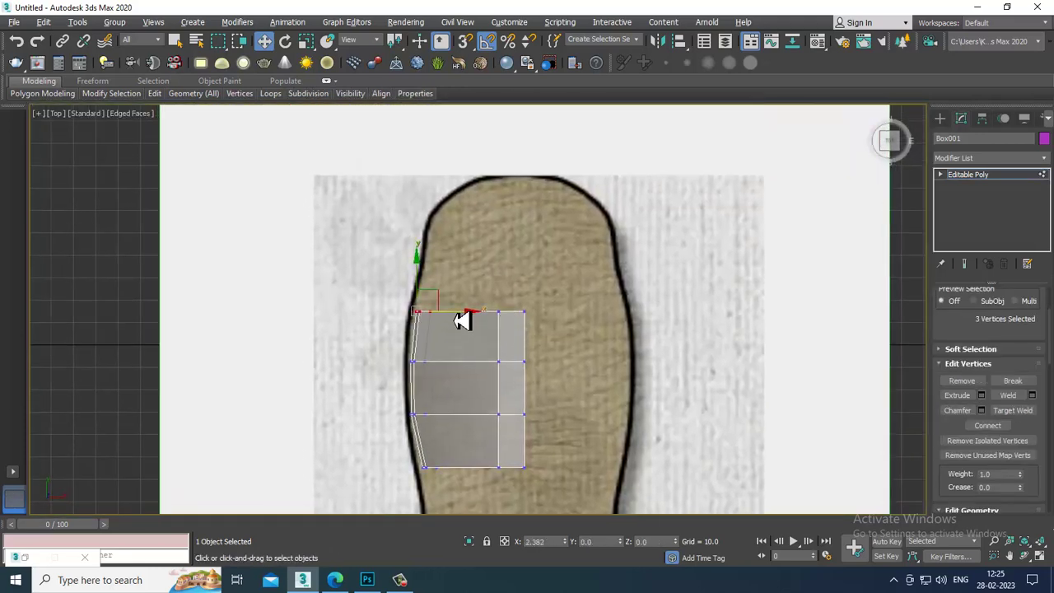
- Move the two middle columns of side vertices outward to the body outline, the front one to about X -38
middle_click_drag(430, 379, 435, 325)
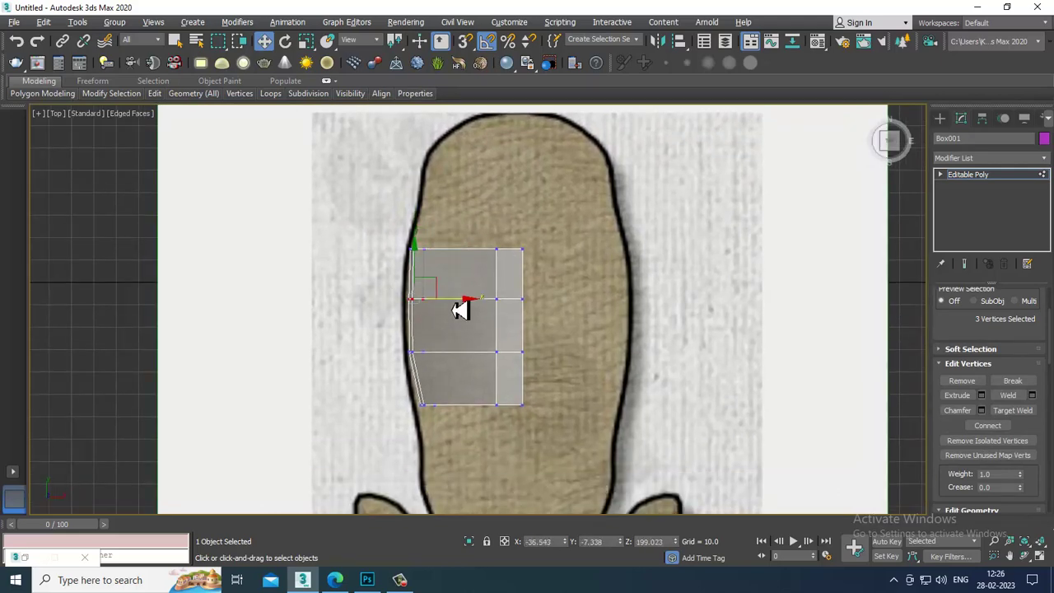
left_click_drag(461, 302, 457, 308)
left_click_drag(395, 344, 445, 362)
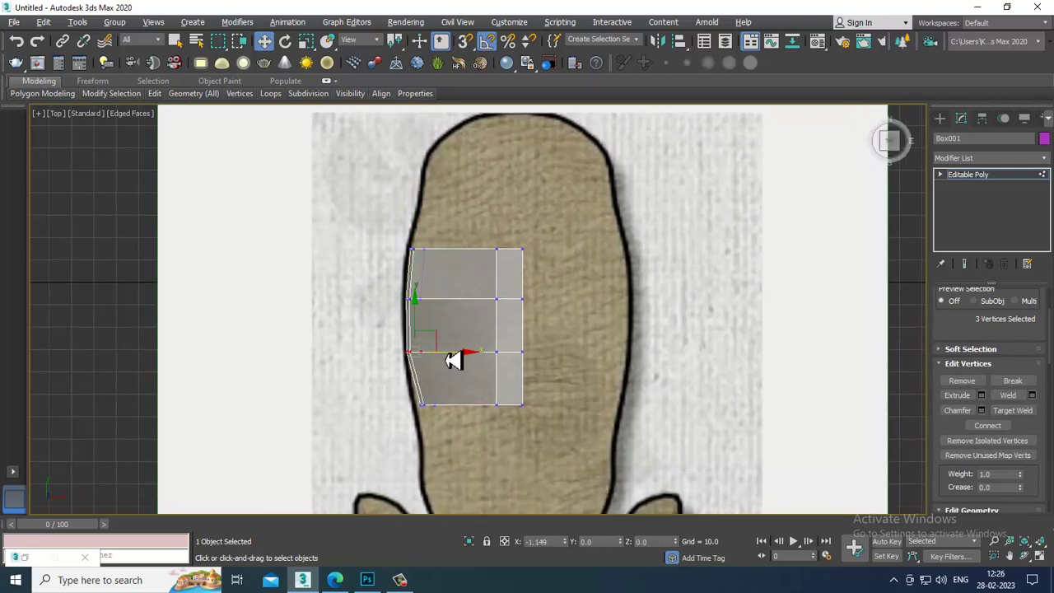
key("alt+w")
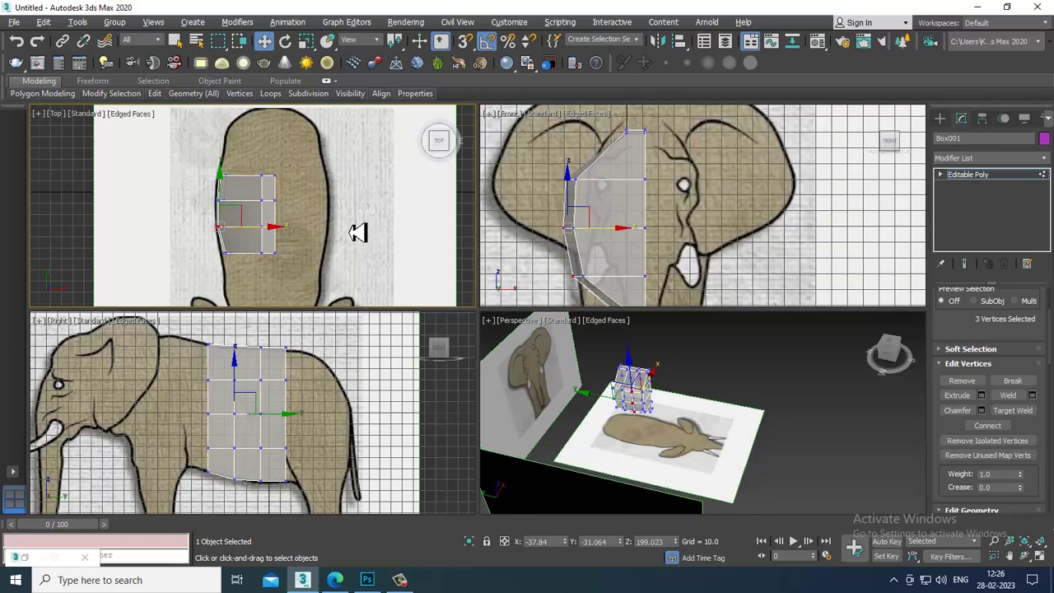
- In the Front viewport, move the fourth row's four side vertices slightly inward to about X -31
middle_click_drag(348, 189, 349, 205)
middle_click_drag(689, 226, 679, 224)
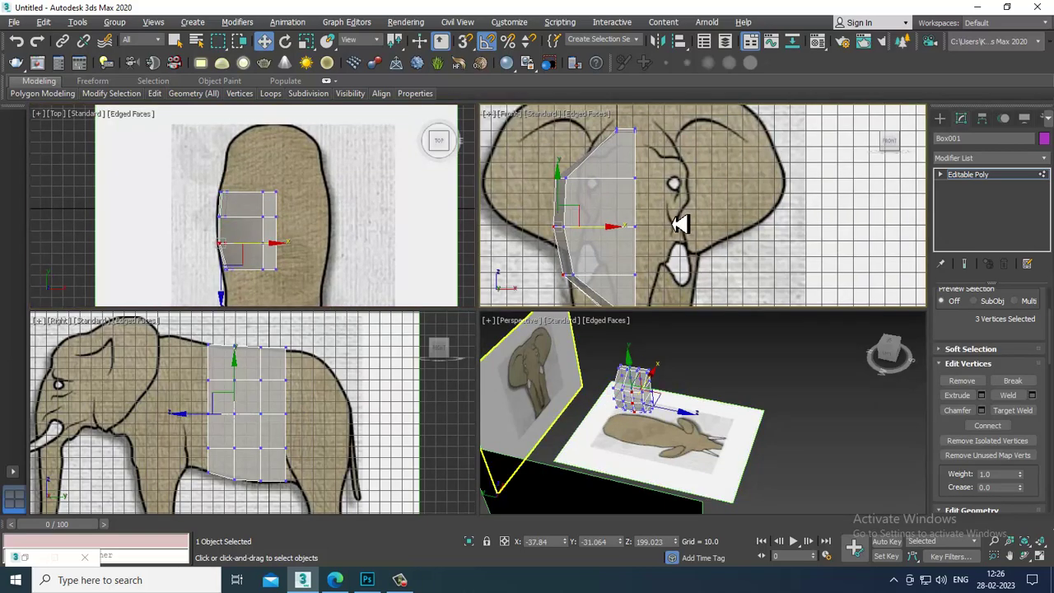
key("alt+w")
scroll(675, 249, "up", 4)
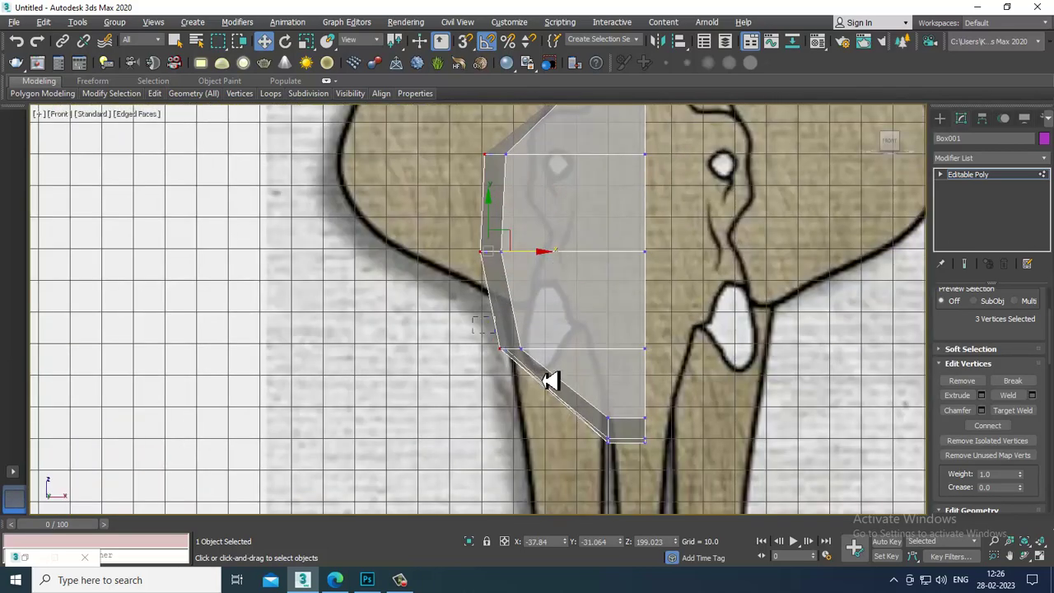
left_click_drag(543, 372, 547, 350)
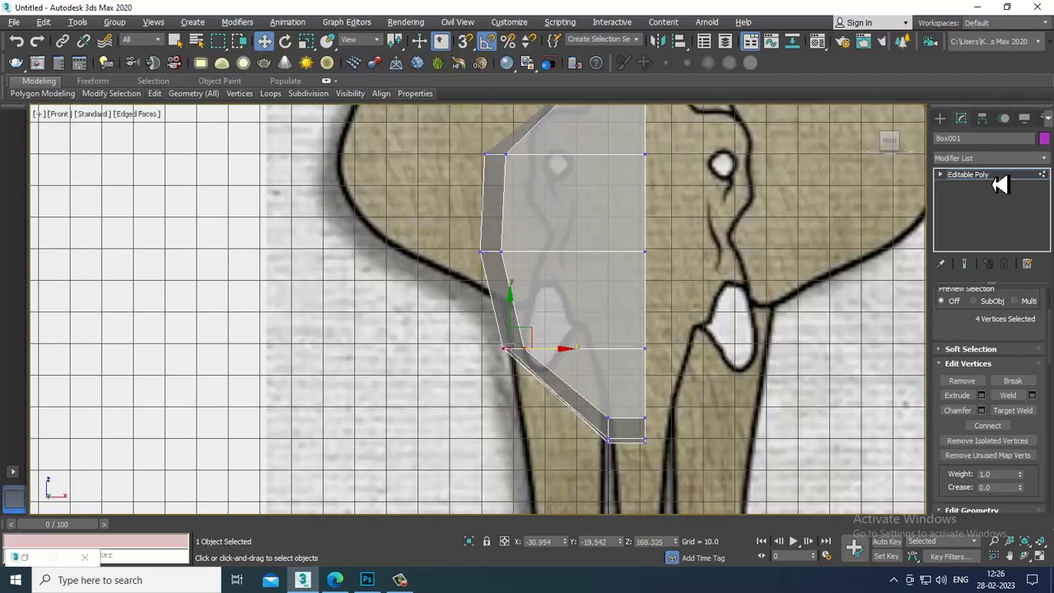
- Leave vertex editing and shift the front-view blueprint plane slightly toward negative X
left_click(1017, 180)
scroll(671, 271, "down", 4)
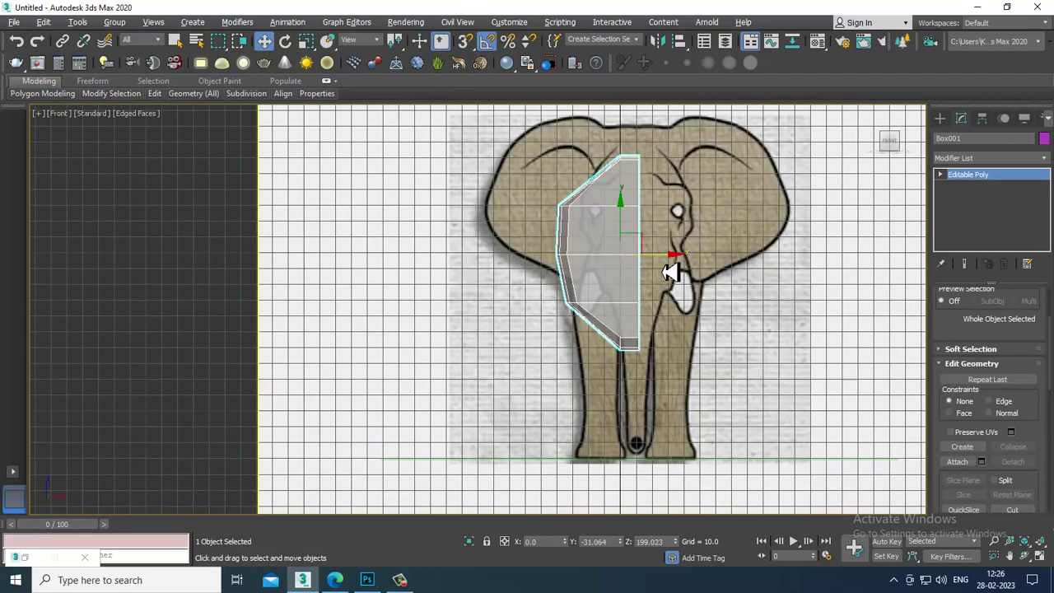
left_click(714, 260)
left_click_drag(656, 317, 652, 314)
- Select the 20 vertices on the box's centre side and move them toward negative X, to about X 7.4, along the elephant's midline
left_click(631, 216)
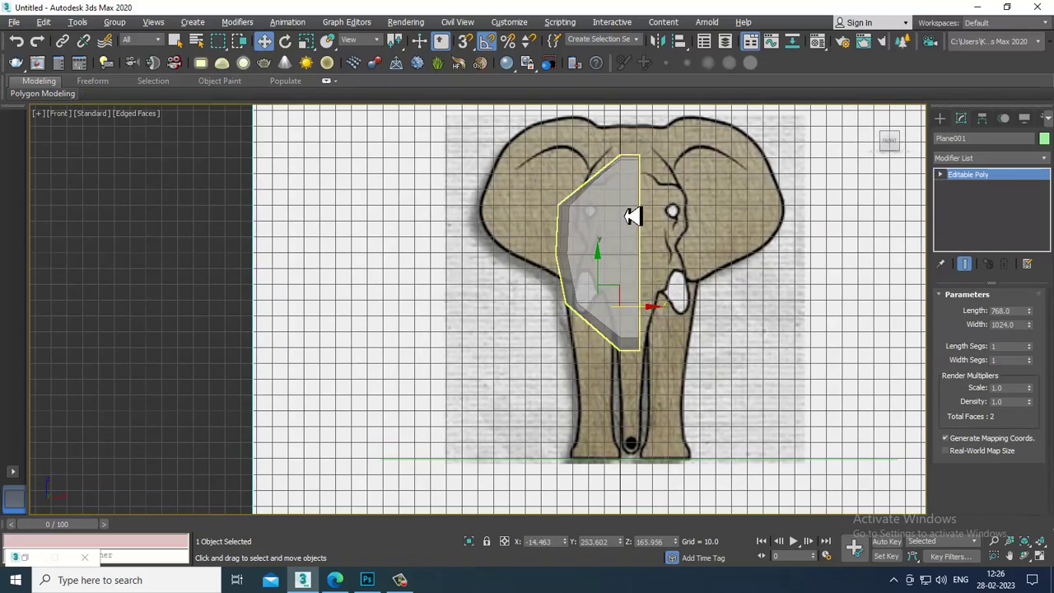
key("1")
left_click_drag(706, 433, 705, 434)
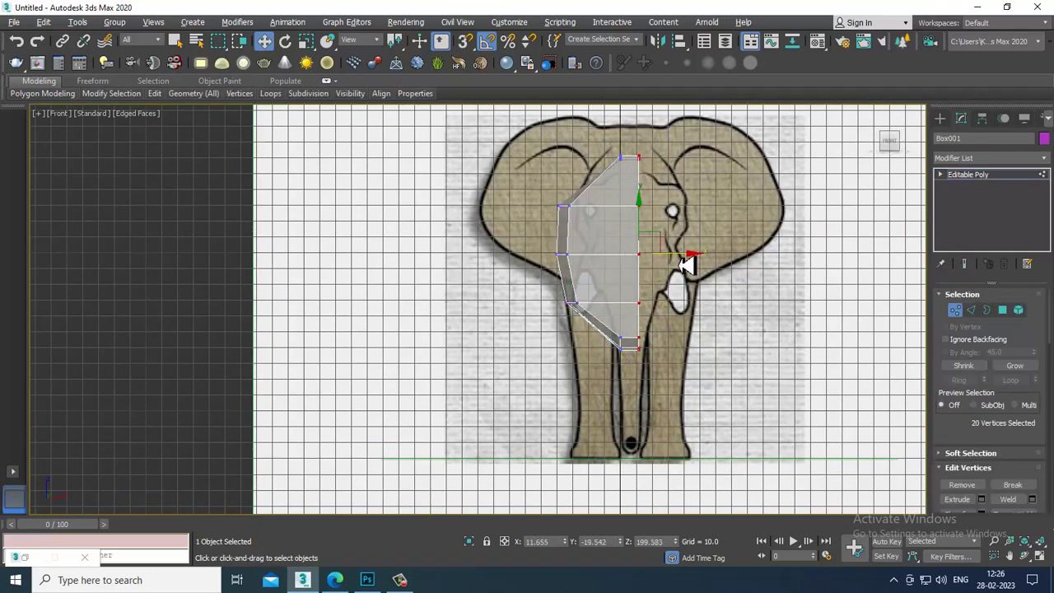
left_click_drag(685, 259, 679, 259)
key("alt+w")
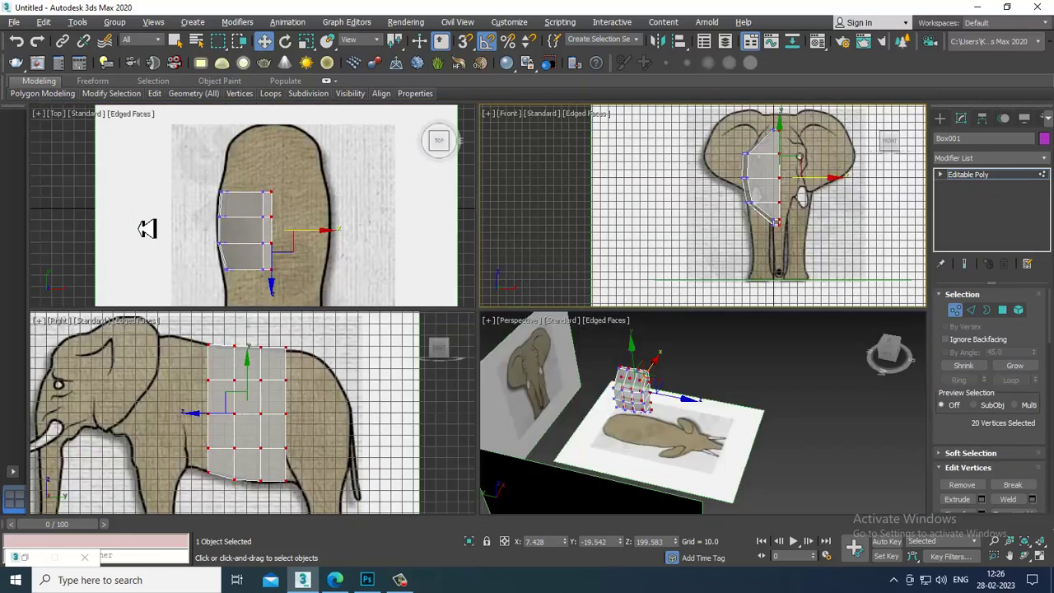
- Save the scene as elephant_1 in the Animal folder inside February 2023 on drive D
key("alt+w")
middle_click_drag(486, 337, 600, 325)
key("ctrl+s")
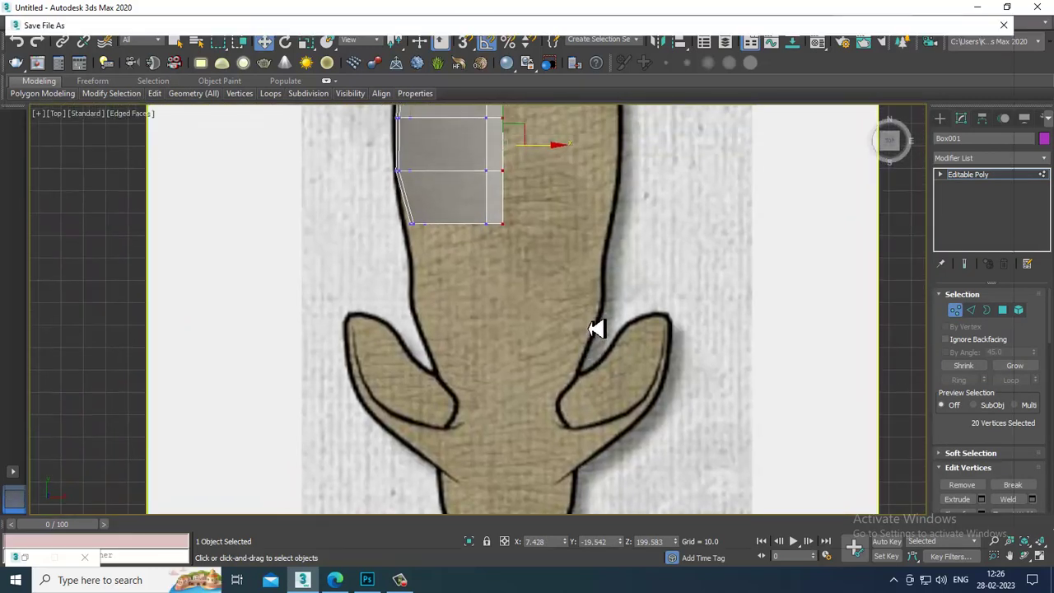
left_click(51, 230)
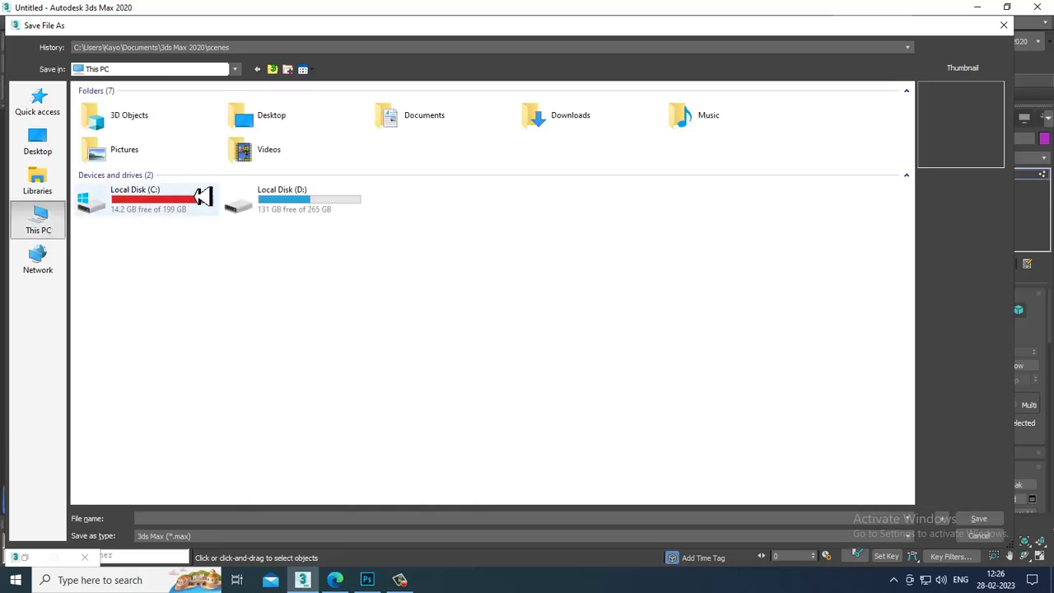
double_click(333, 206)
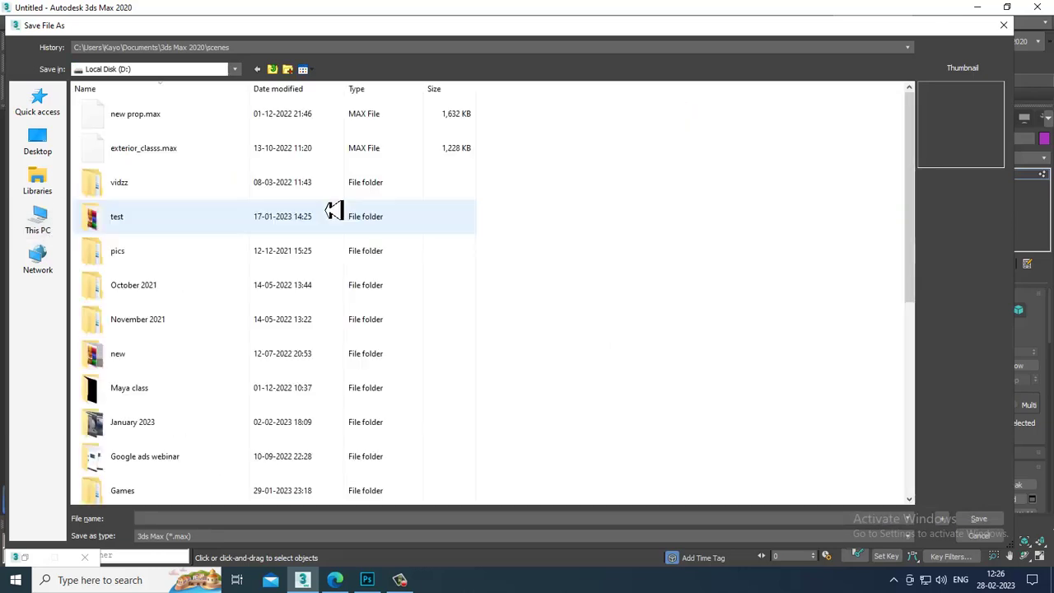
left_click(172, 295)
scroll(175, 372, "down", 4)
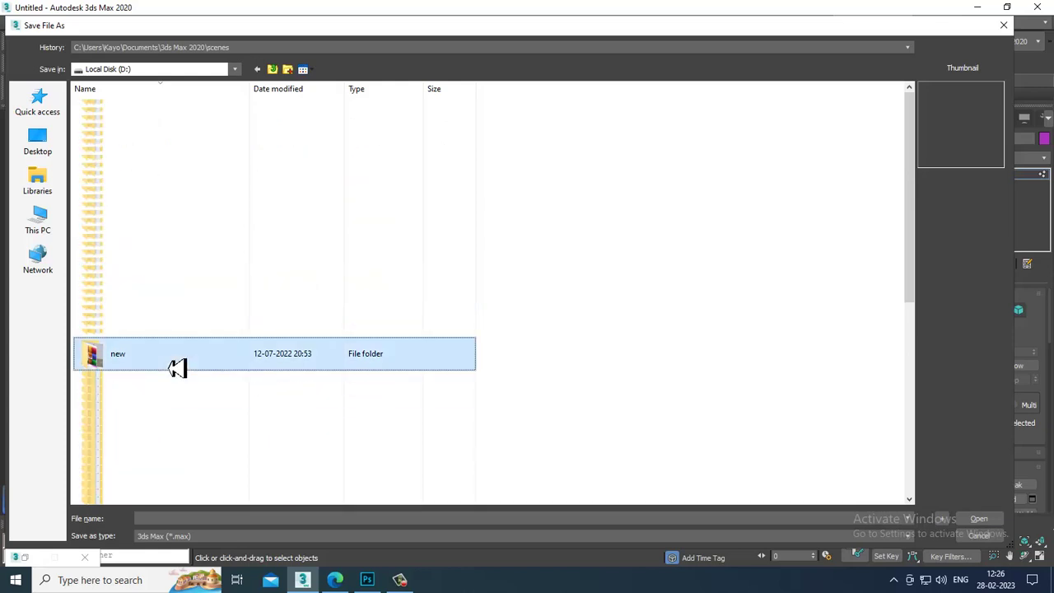
double_click(176, 218)
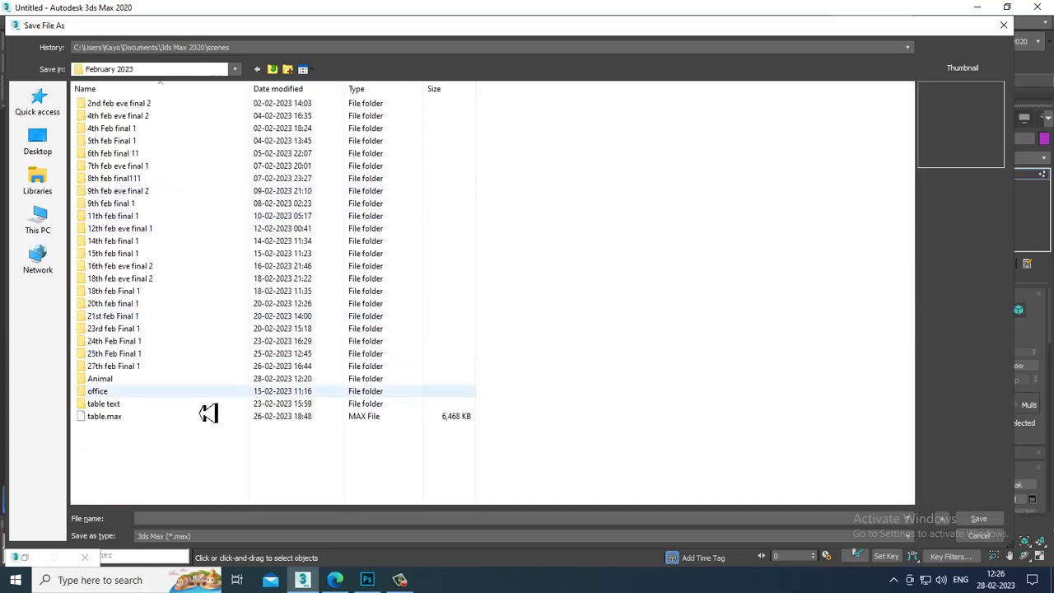
double_click(130, 379)
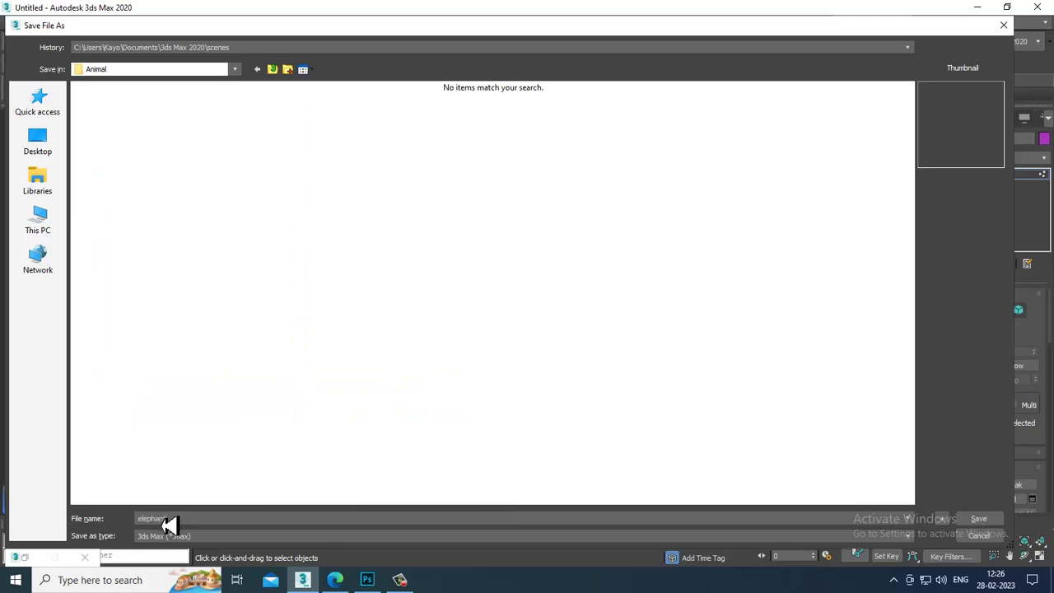
key("Return")
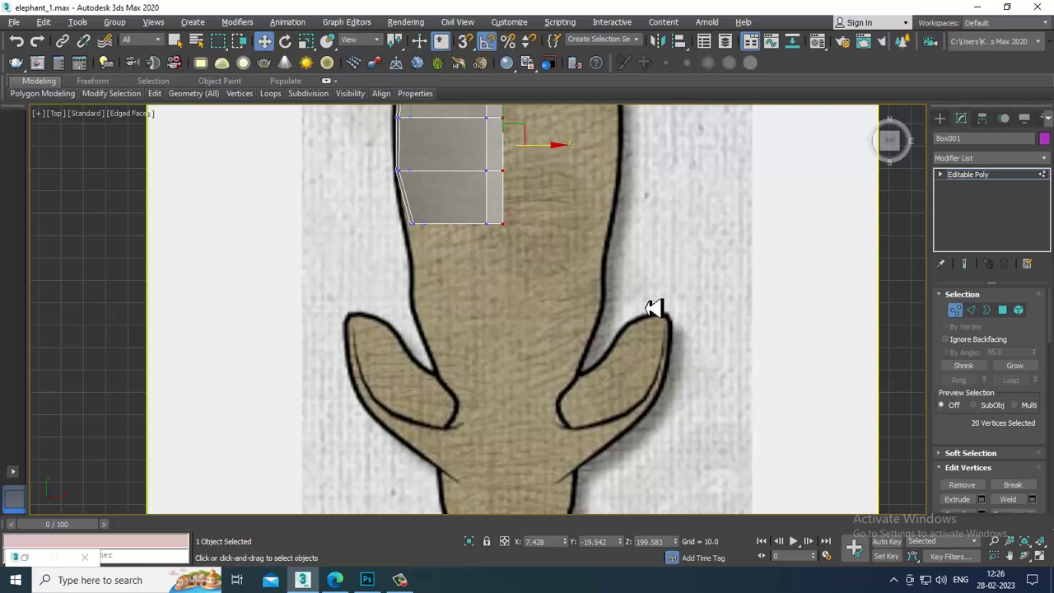
- In the Right viewport, lower the two vertices at the box's upper rear corner about 3 units onto the elephant's back outline
key("alt+w")
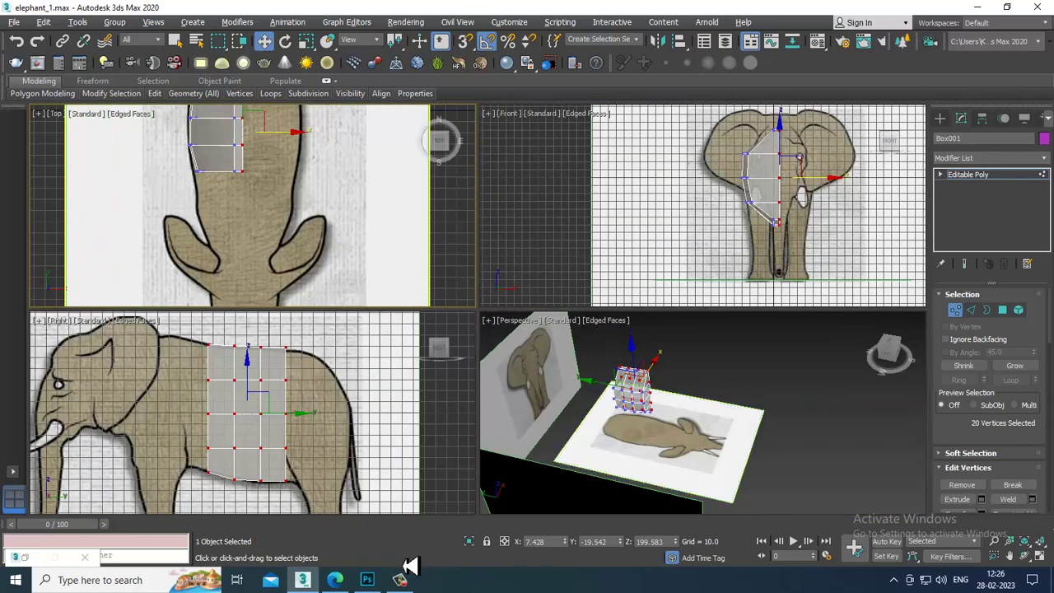
right_click(317, 369)
key("alt+w")
scroll(508, 178, "up", 2)
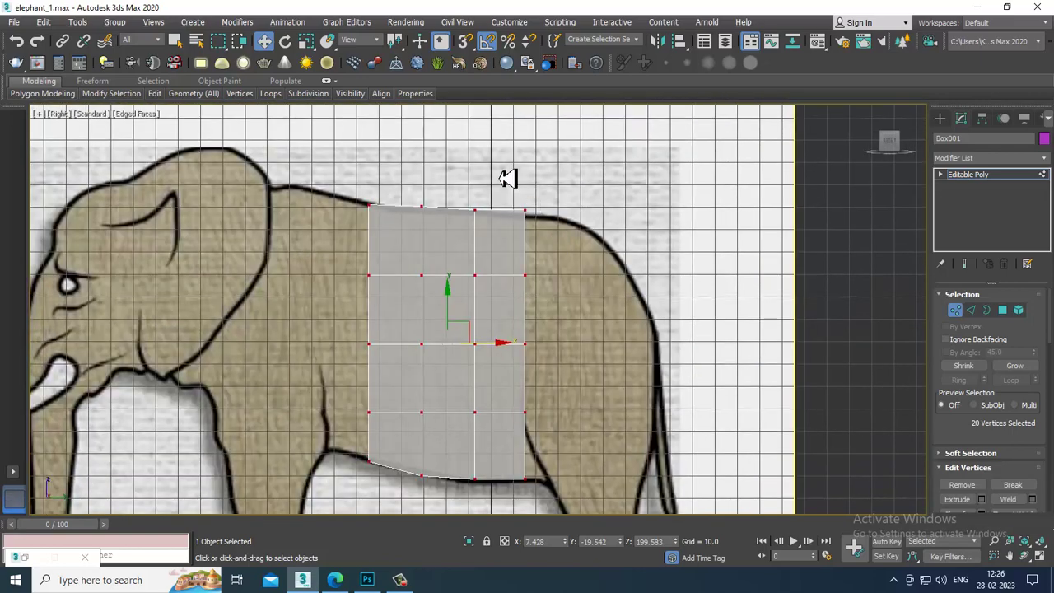
left_click_drag(579, 239, 579, 239)
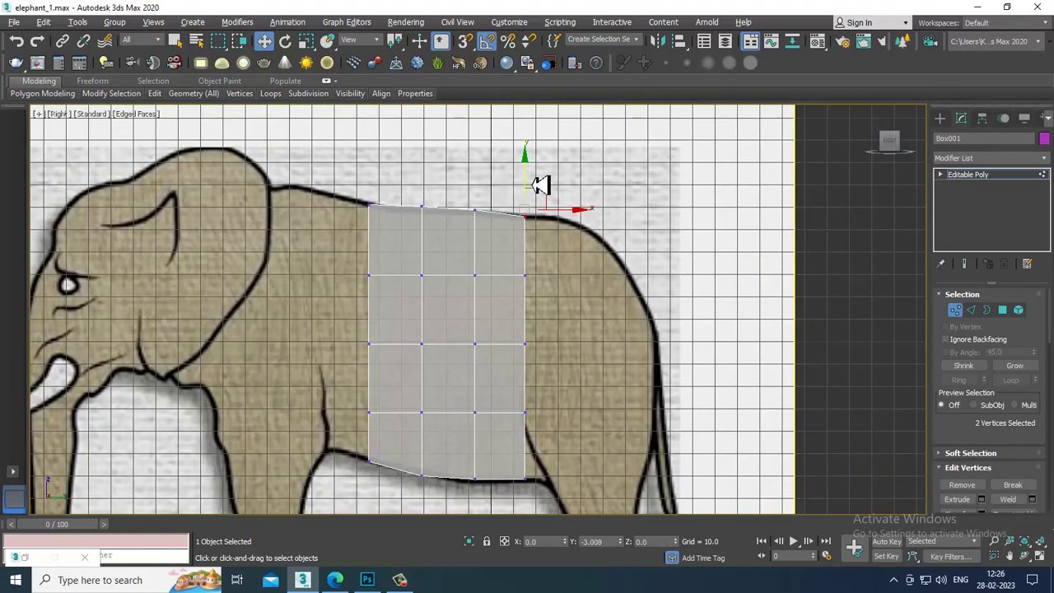
- Select the four polygons on the box's rear end and extrude them about 56.5 units toward the tail
left_click(1003, 311)
scroll(489, 381, "down", 2)
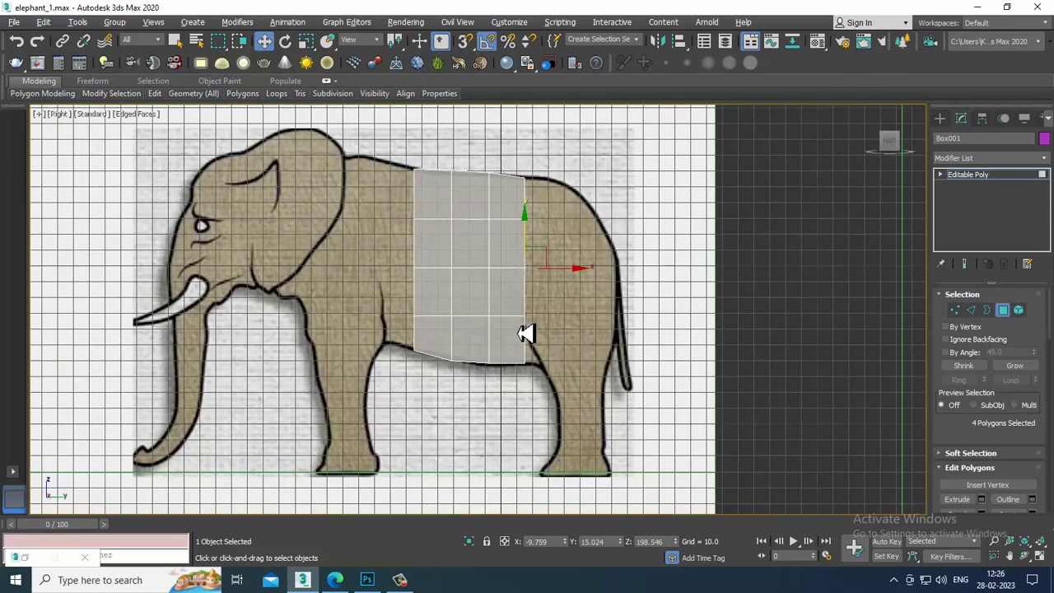
scroll(524, 337, "up", 4)
scroll(541, 272, "down", 3)
scroll(482, 116, "up", 1)
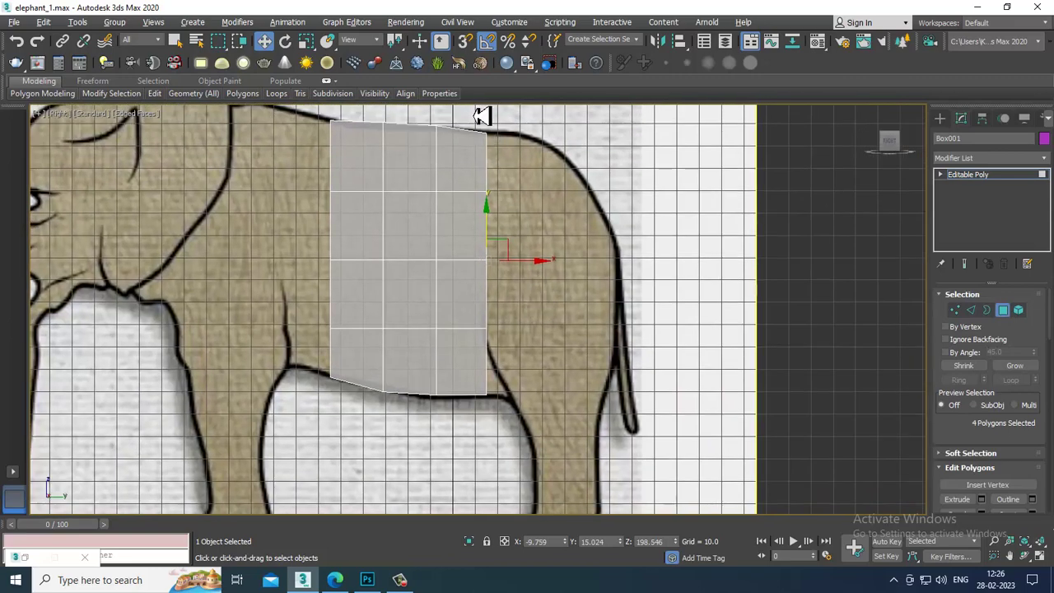
left_click_drag(582, 433, 581, 429)
left_click_drag(470, 121, 470, 102, "alt")
left_click(981, 499)
left_click_drag(487, 335, 473, 266)
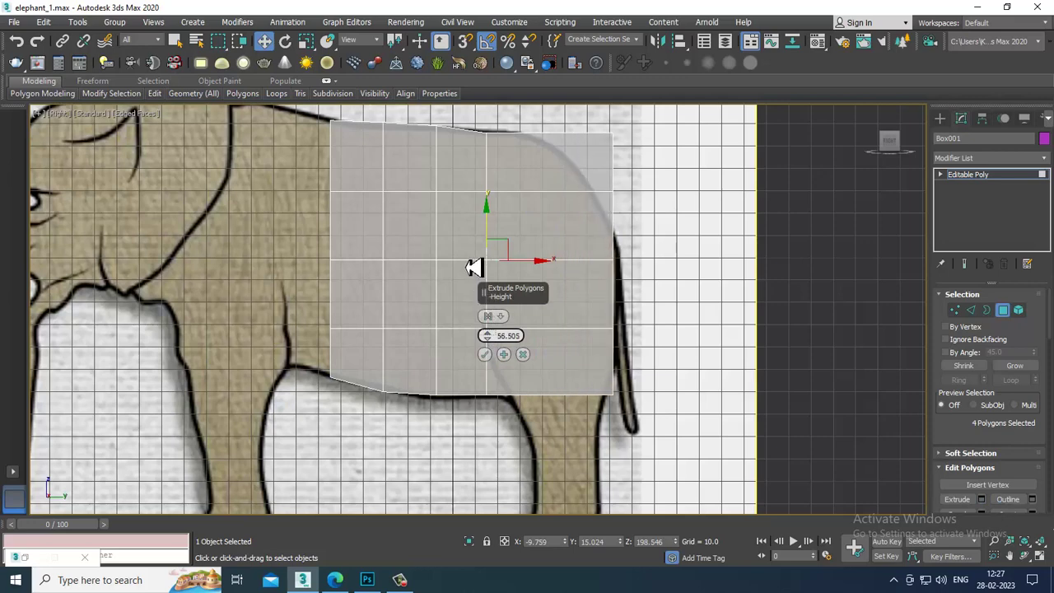
left_click(484, 356)
- In the Right viewport, move the extruded end's top two pairs of vertices inward onto the rump outline
middle_click_drag(666, 290, 655, 313)
key("1")
middle_click_drag(610, 217, 618, 263)
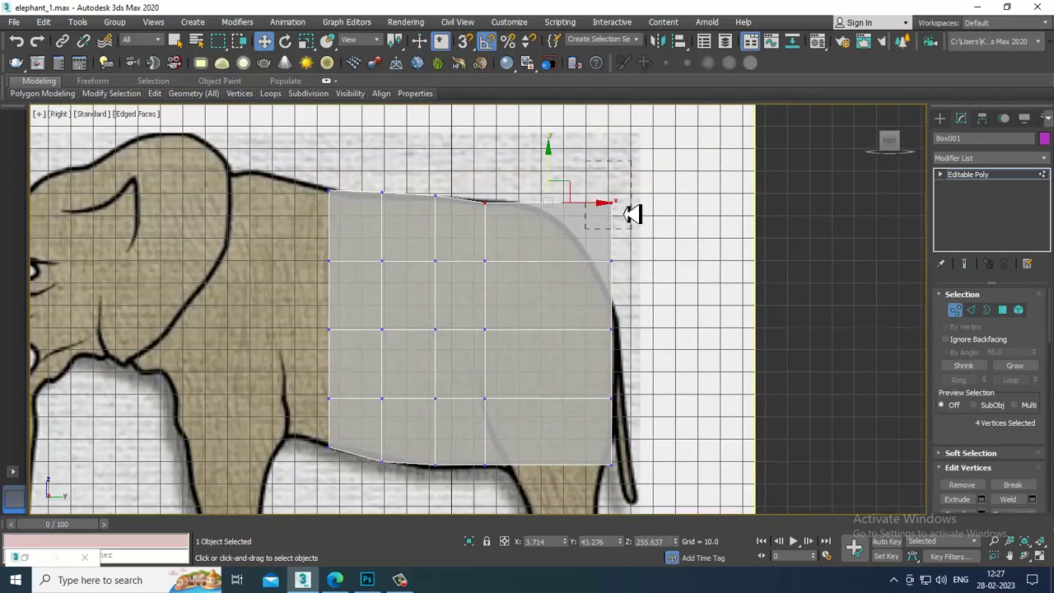
left_click_drag(632, 214, 557, 202)
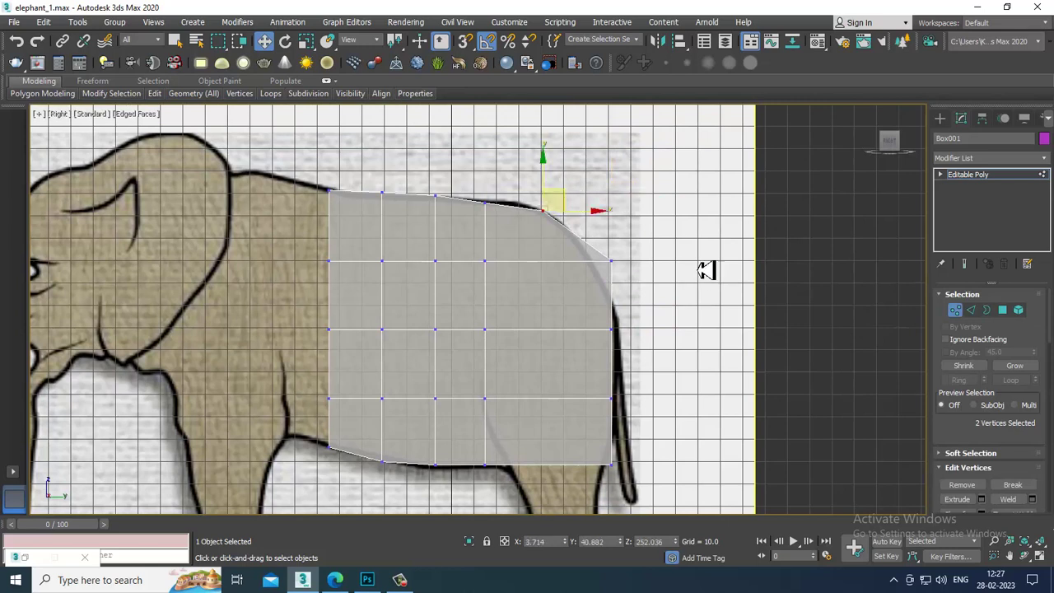
left_click_drag(578, 279, 576, 276)
left_click_drag(647, 254, 634, 271)
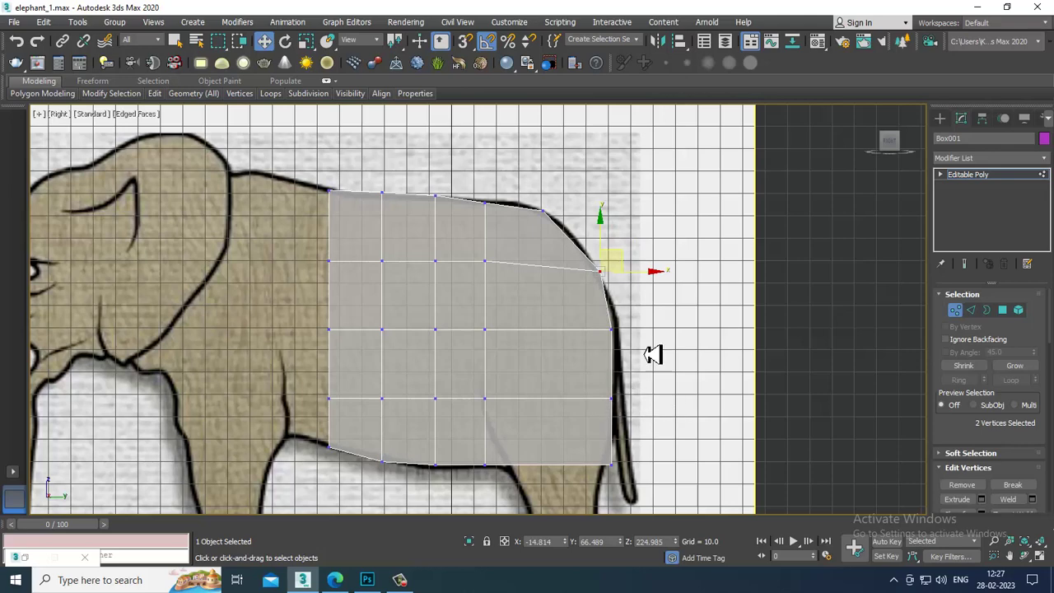
- In the Top viewport, try to pull the extruded end's outer side vertices inward to the rounded rump outline
key("alt+w")
key("alt+w")
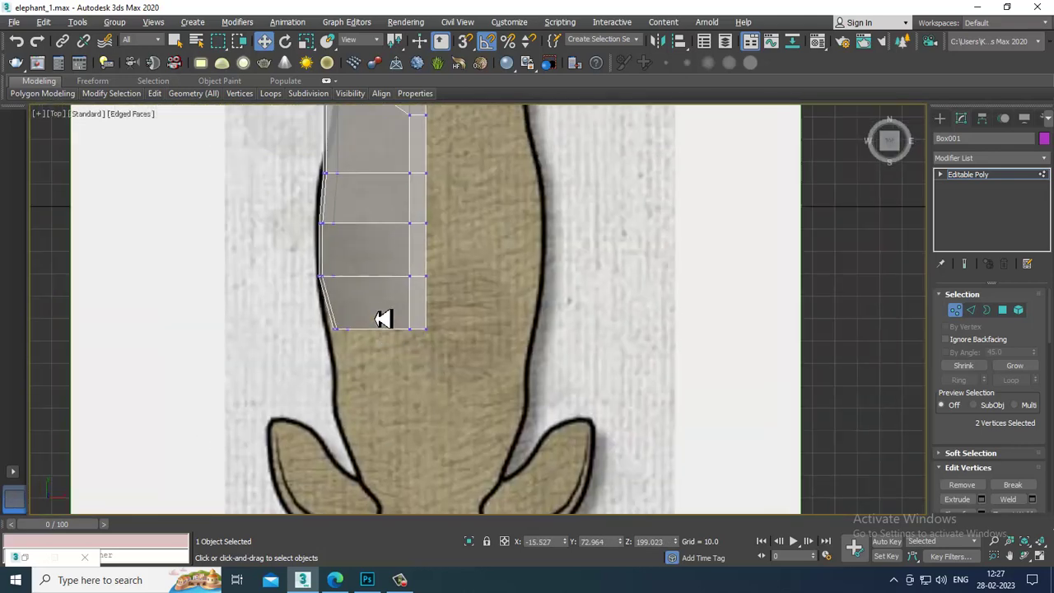
middle_click_drag(383, 319, 445, 331)
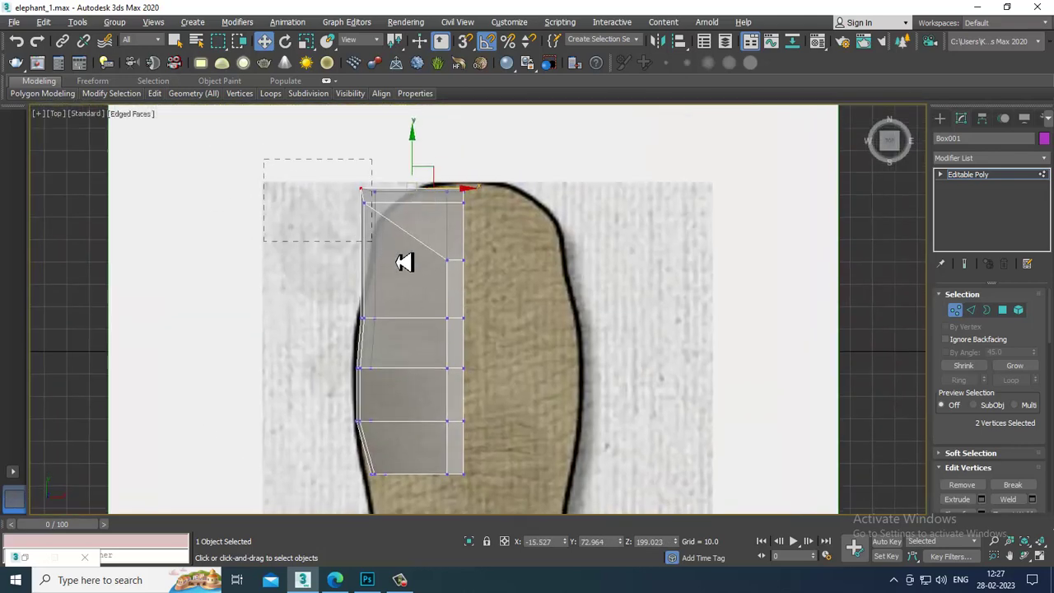
left_click_drag(396, 261, 400, 262)
left_click_drag(386, 181, 463, 226)
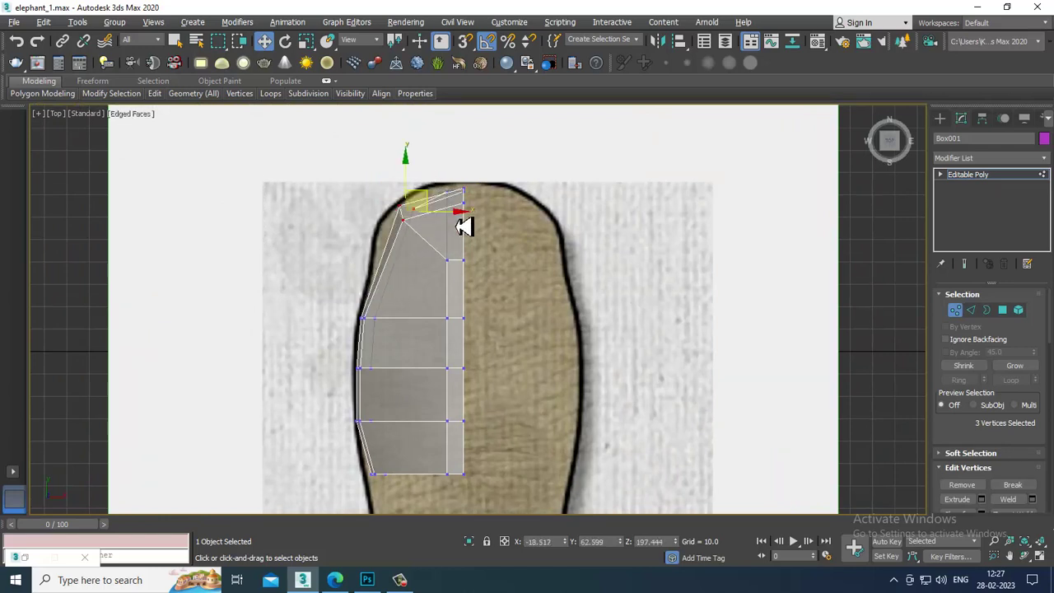
key("ctrl+z")
left_click_drag(401, 196, 423, 200)
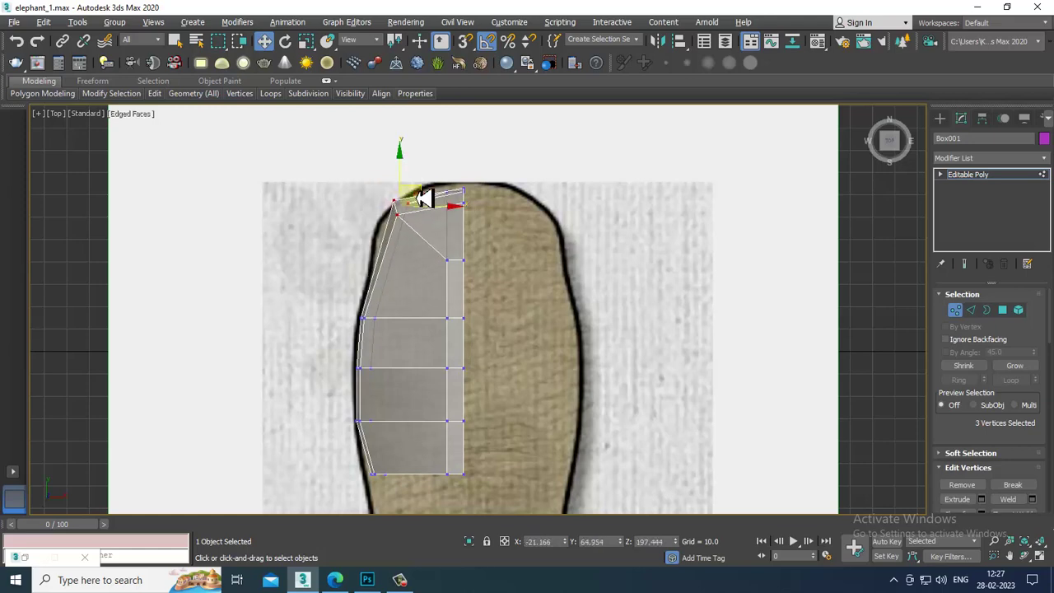
- Undo the vertex reshaping of the extruded rear section, back to its straight extruded shape
key("alt+w")
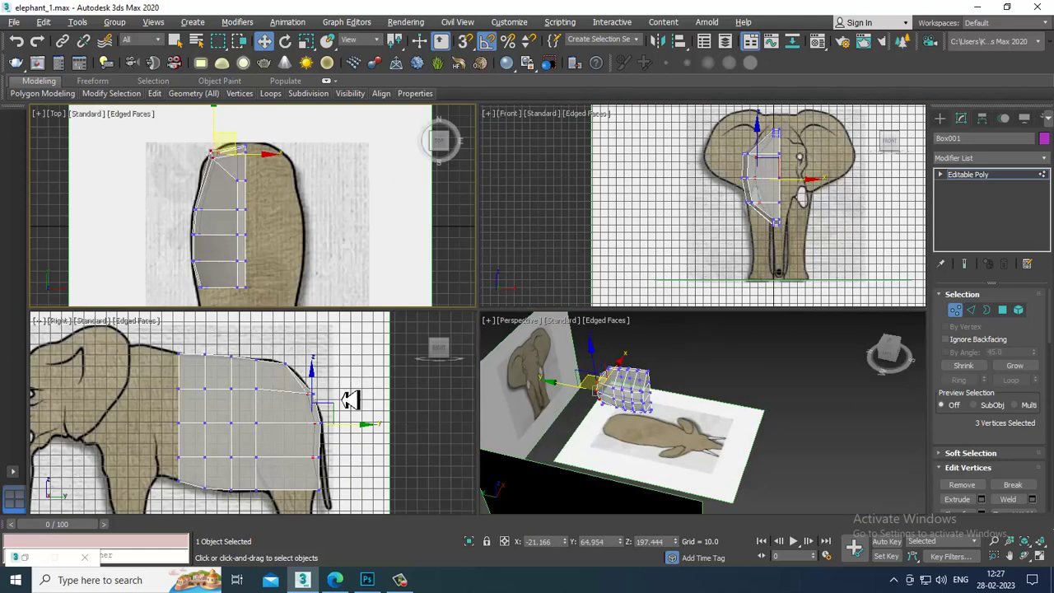
middle_click_drag(369, 387, 334, 365)
key("alt+w")
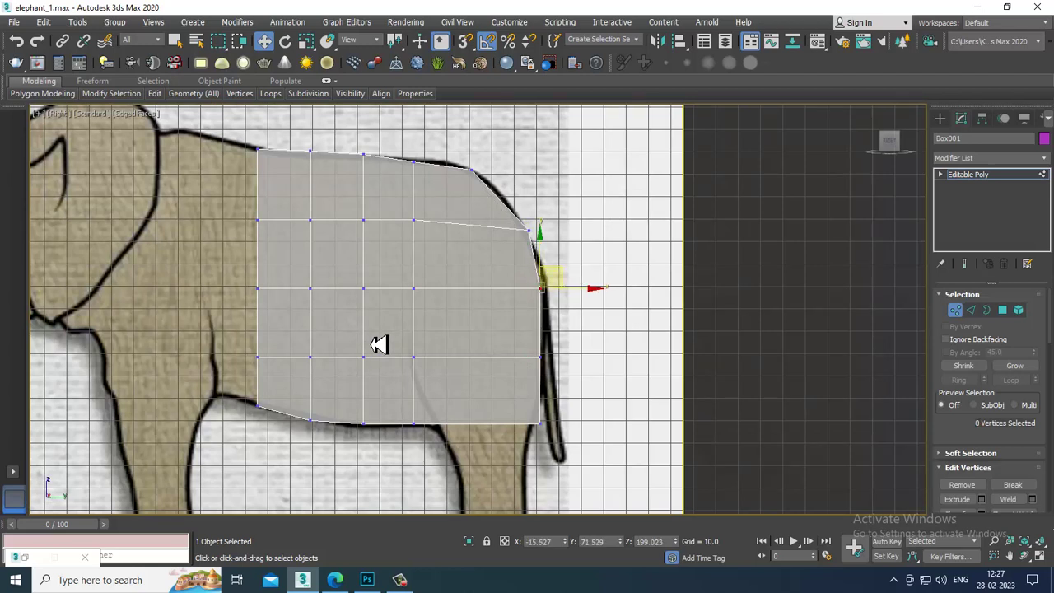
key("ctrl+z")
key("ctrl+z")
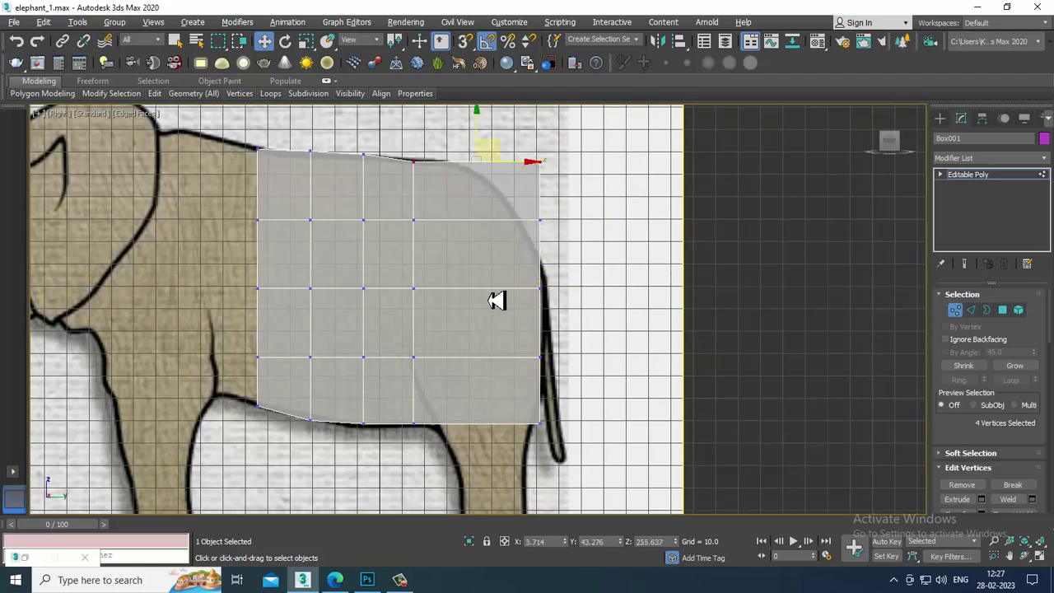
- Select the ten lengthwise edges of the extruded rear section and connect them with 1 segment
left_click(1017, 174)
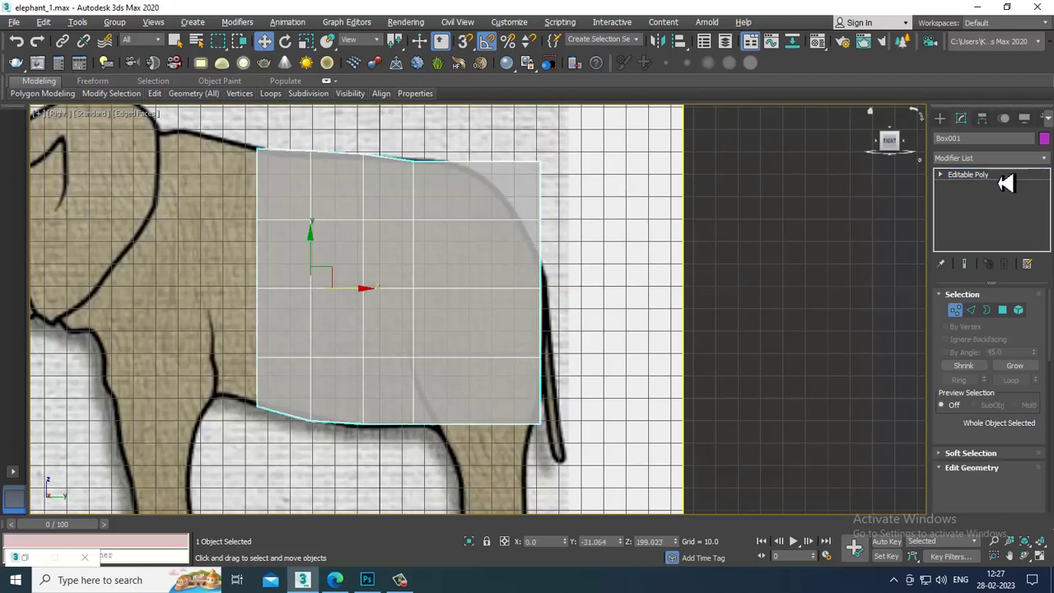
left_click(971, 311)
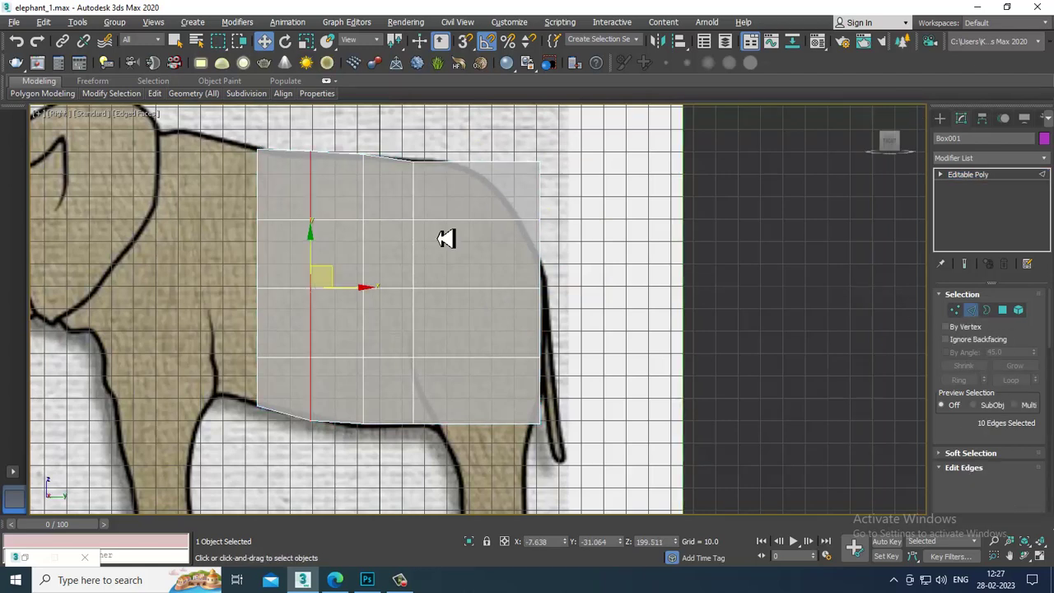
left_click_drag(486, 392, 484, 484)
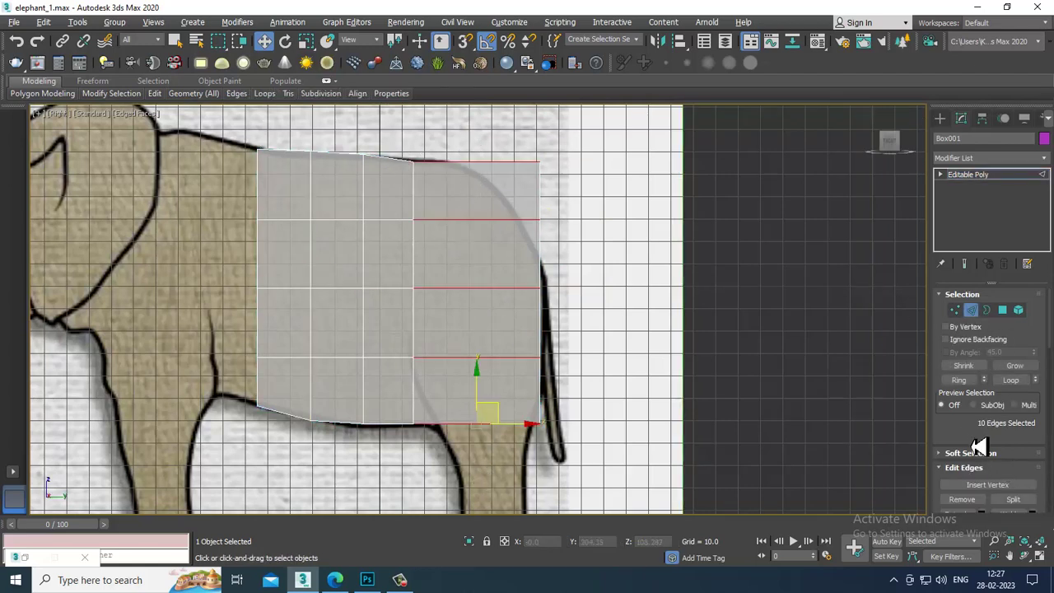
left_click_drag(981, 447, 990, 351)
left_click(1032, 441)
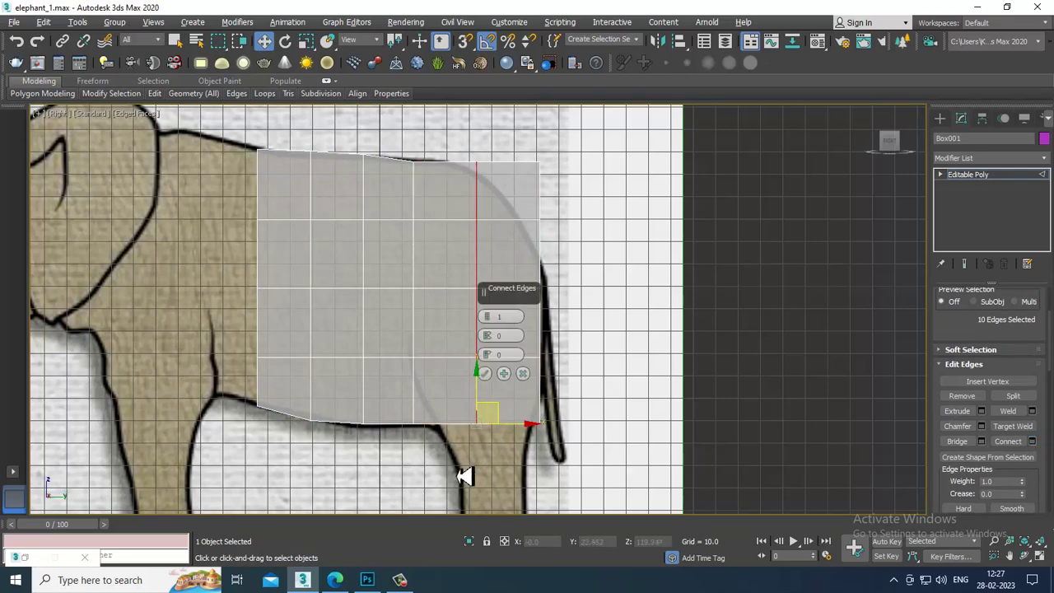
left_click(487, 372)
- In the Top viewport, move the rear section's outer side vertices inward to the body outline, the end three to about X -17
key("alt+w")
middle_click_drag(298, 202, 331, 224)
key("alt+w")
key("1")
left_click_drag(366, 263, 433, 297)
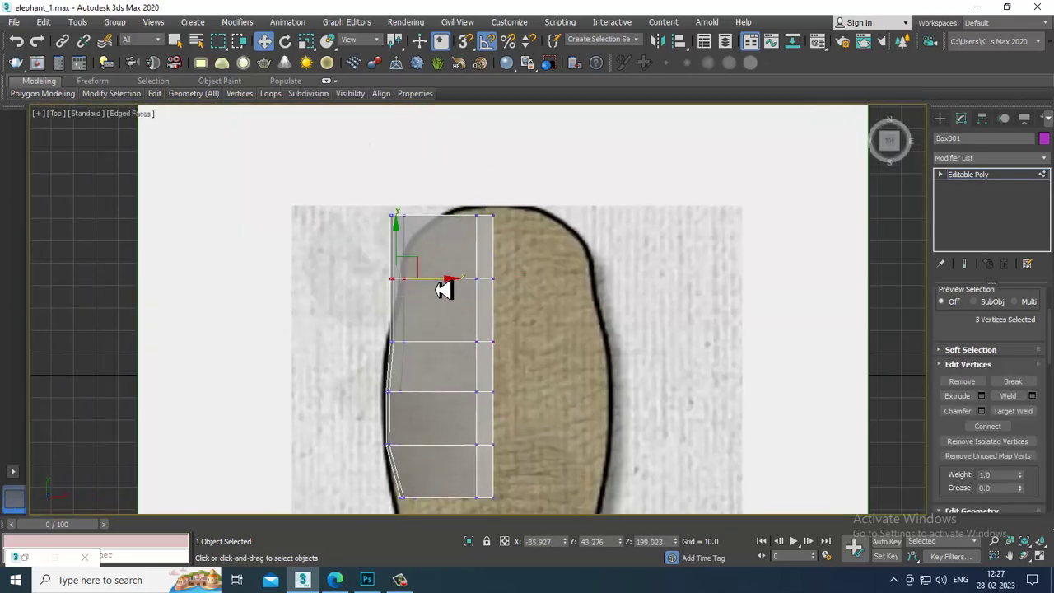
left_click_drag(361, 205, 490, 229)
- In the Right viewport, fit the rear section's upper and end vertices to the curve of the rump
key("alt+w")
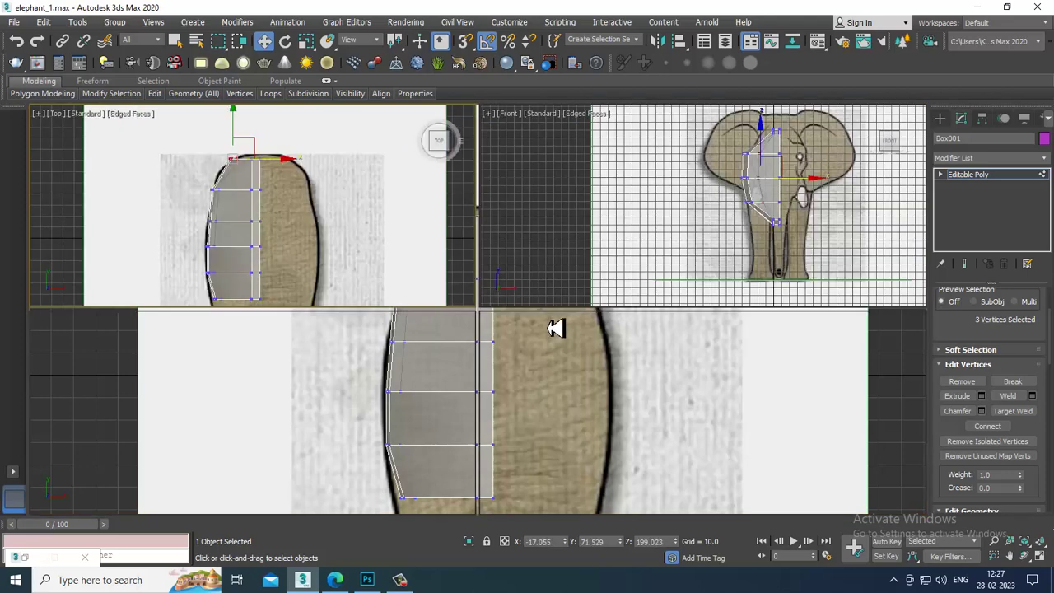
scroll(320, 416, "up", 3)
key("alt+w")
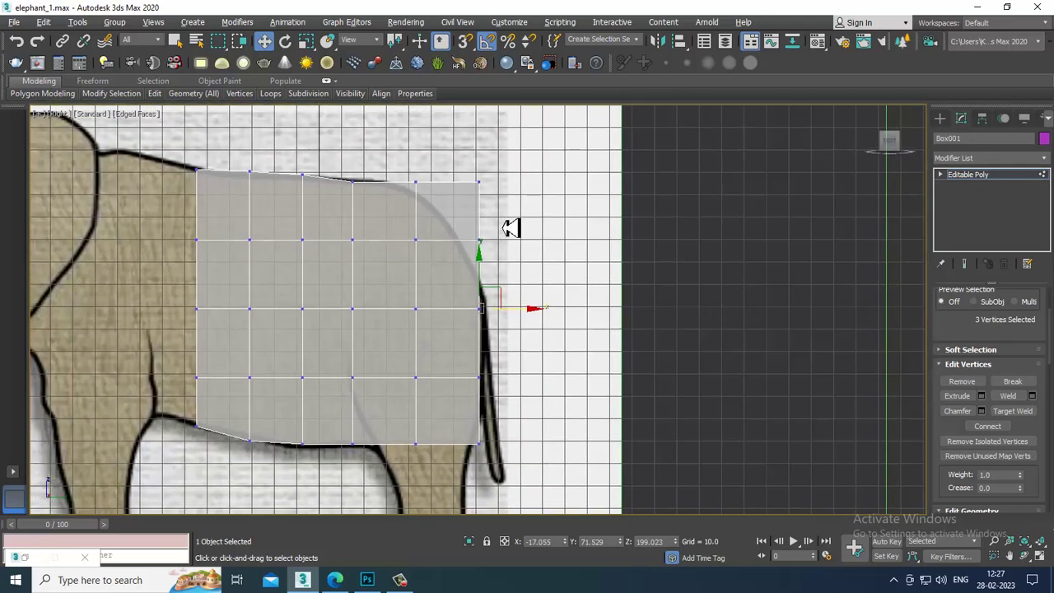
left_click_drag(536, 221, 537, 219)
left_click_drag(500, 169, 469, 203)
scroll(473, 189, "up", 3)
left_click_drag(327, 154, 358, 182)
left_click_drag(474, 273, 519, 304)
- Move the two belly vertices in front of the hind leg back to the leg outline, to about Y 23.9, Z 136.8
scroll(546, 266, "down", 4)
left_click_drag(355, 305, 410, 355)
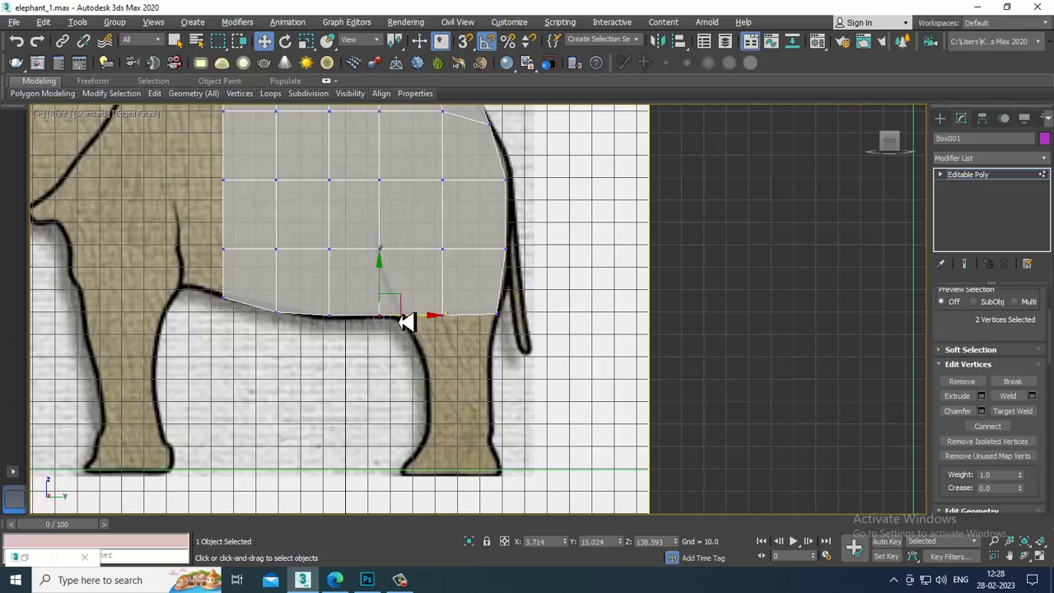
left_click_drag(401, 308, 420, 306)
- Frame the half body from its flat inner side in the Perspective viewport and turn off its see-through display
key("alt+w")
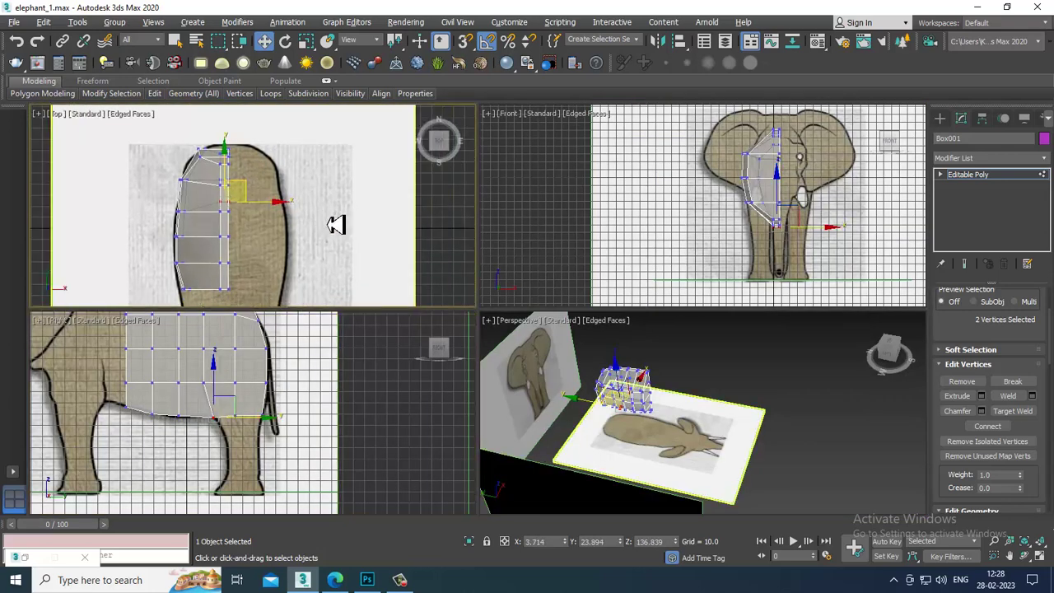
key("alt+w")
key("alt+w")
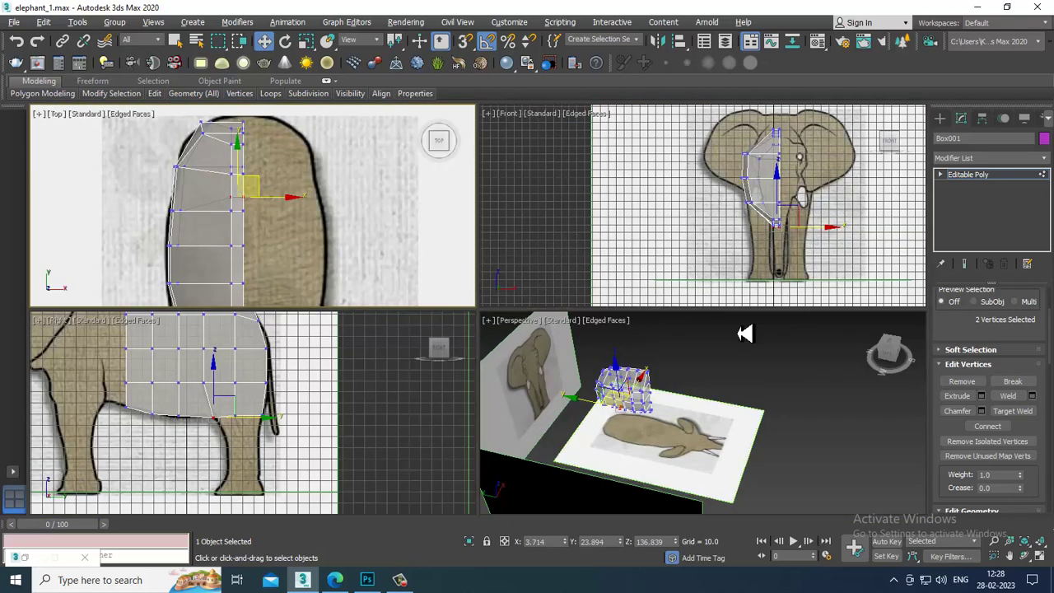
right_click(802, 407)
key("alt+w")
middle_click_drag(802, 409, 455, 318, "alt")
scroll(562, 318, "up", 4)
key("alt+x")
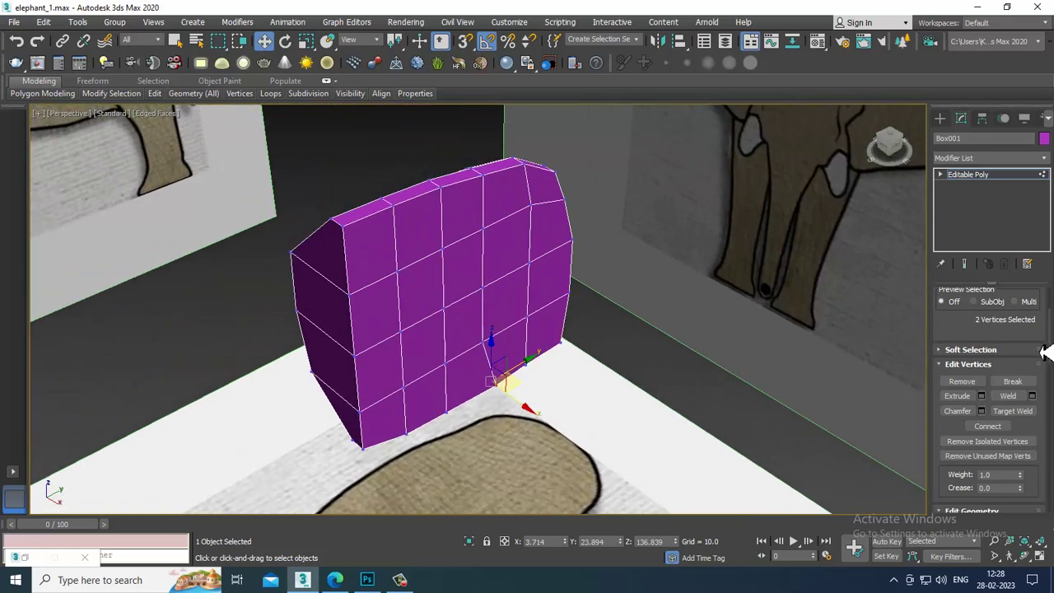
- Select all 20 polygons on the flat inner side of the half body along the centre plane and delete them
left_click_drag(964, 341, 974, 514)
left_click(1006, 312)
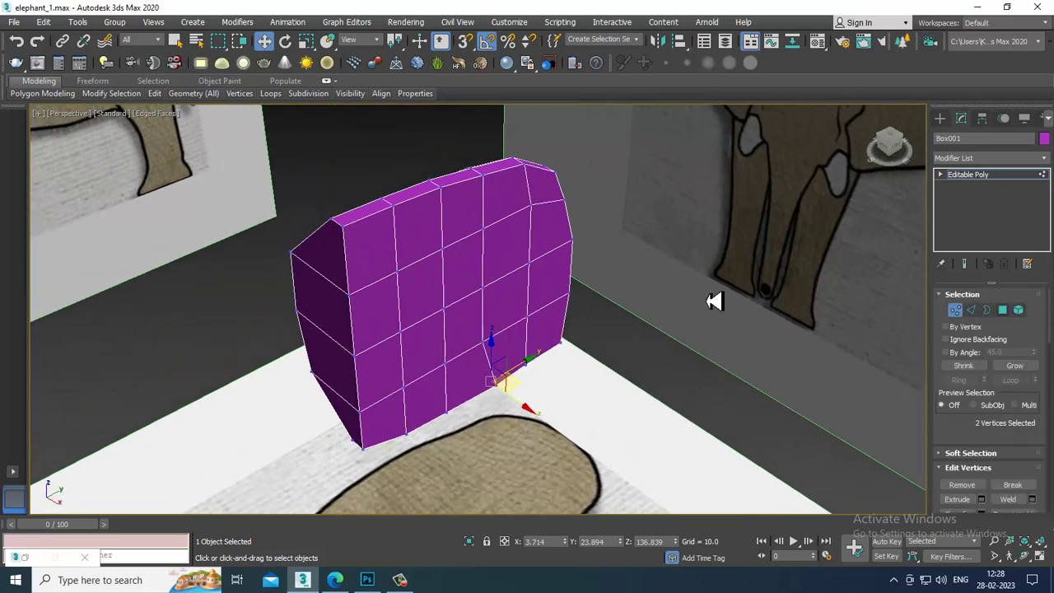
left_click(361, 265)
left_click(427, 252, "ctrl")
left_click(455, 235, "ctrl")
left_click(498, 220, "ctrl")
left_click(544, 194, "ctrl")
left_click(551, 211, "ctrl")
left_click(539, 292, "ctrl")
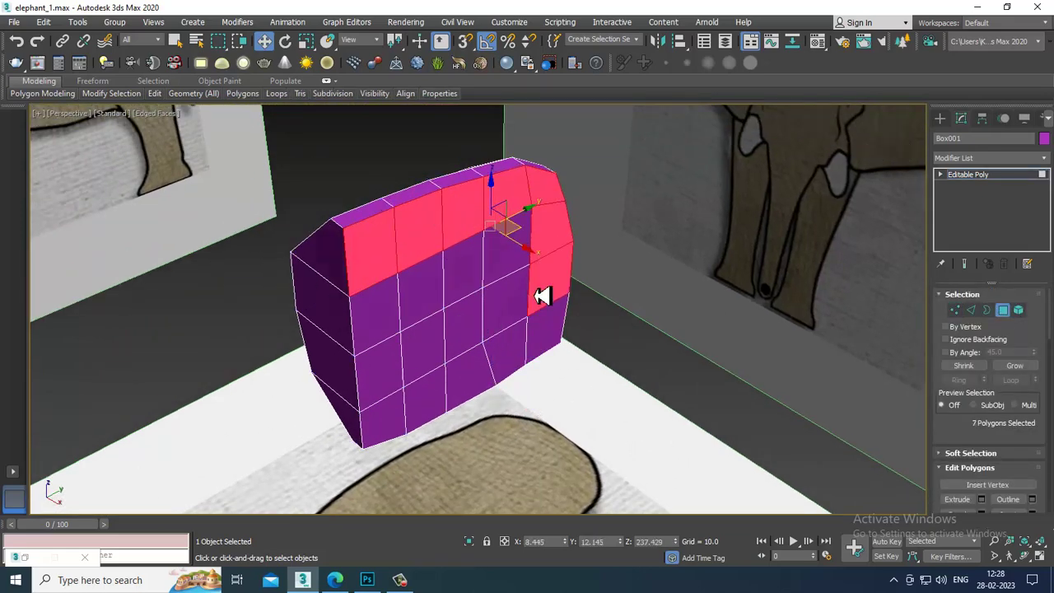
left_click(556, 329, "ctrl")
left_click(519, 353, "ctrl")
left_click(515, 313, "ctrl")
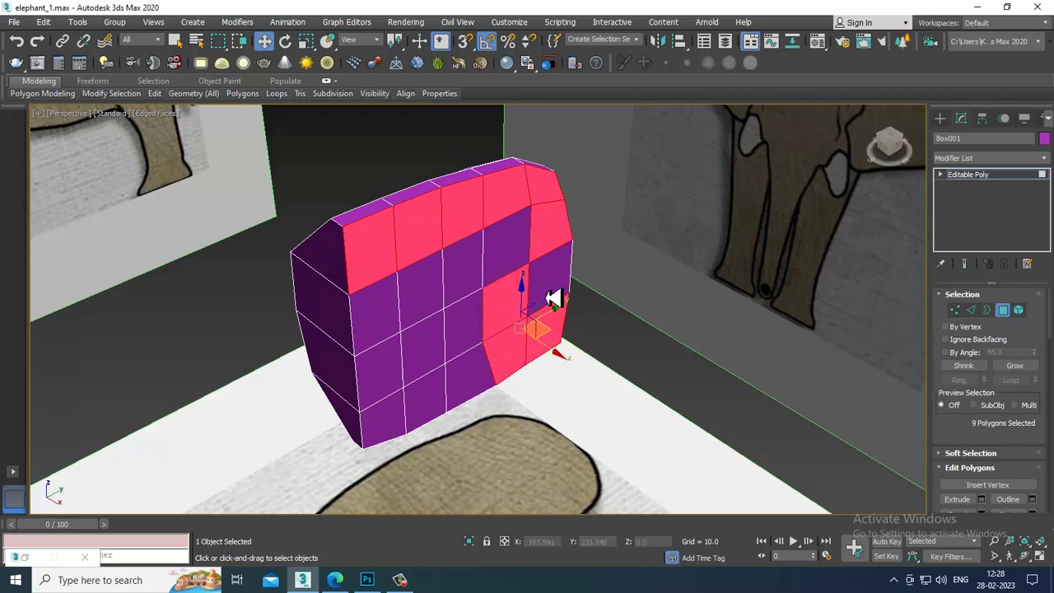
left_click(495, 275, "ctrl")
left_click(469, 282, "ctrl")
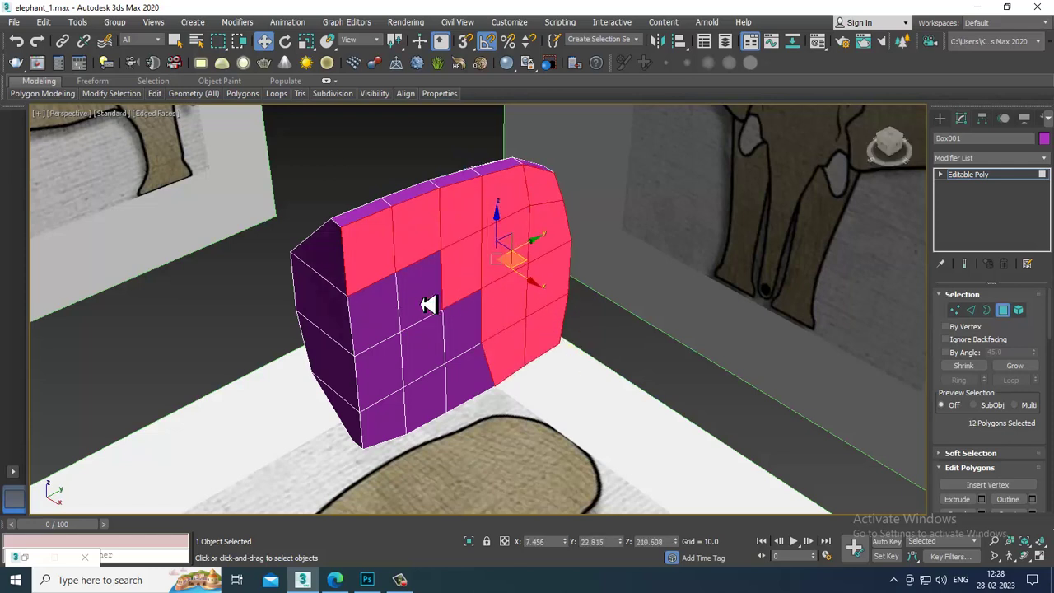
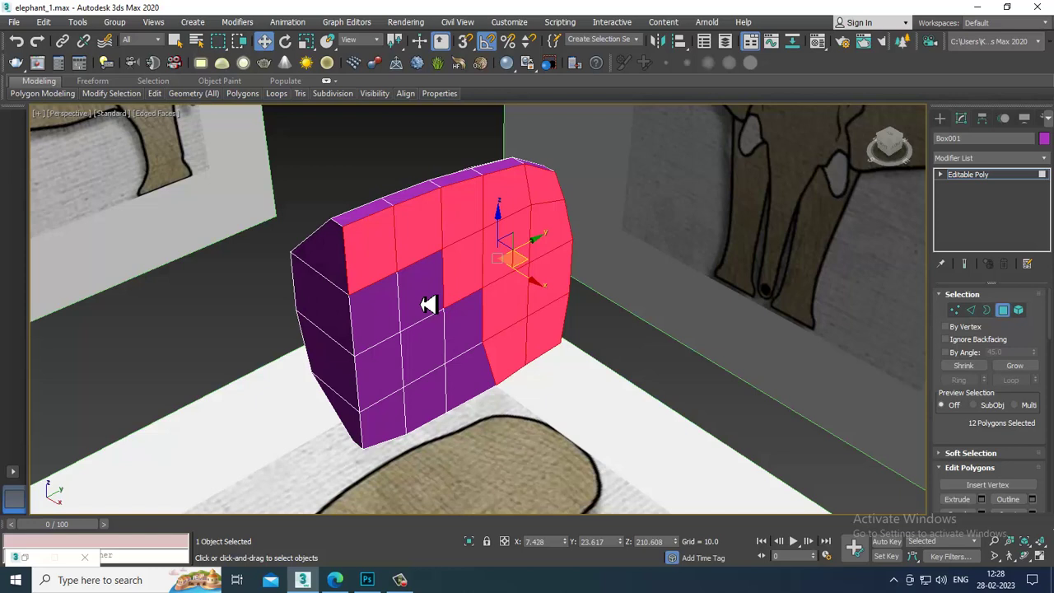
left_click(385, 300, "ctrl")
left_click(422, 292, "ctrl")
left_click(430, 346, "ctrl")
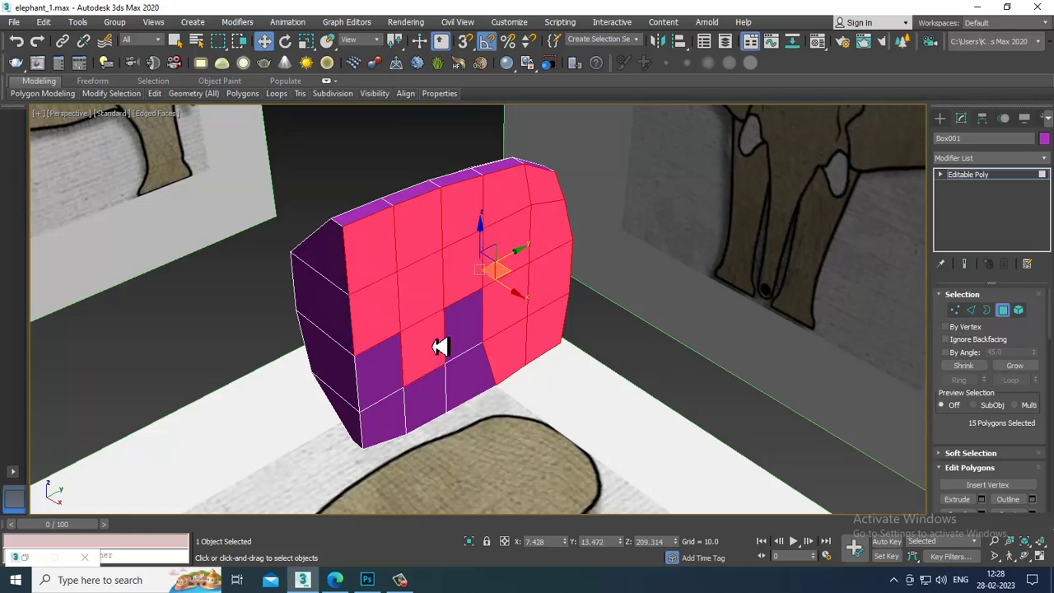
left_click(465, 334, "ctrl")
left_click(466, 380, "ctrl")
left_click(430, 404, "ctrl")
left_click(385, 418, "ctrl")
left_click(381, 374, "ctrl")
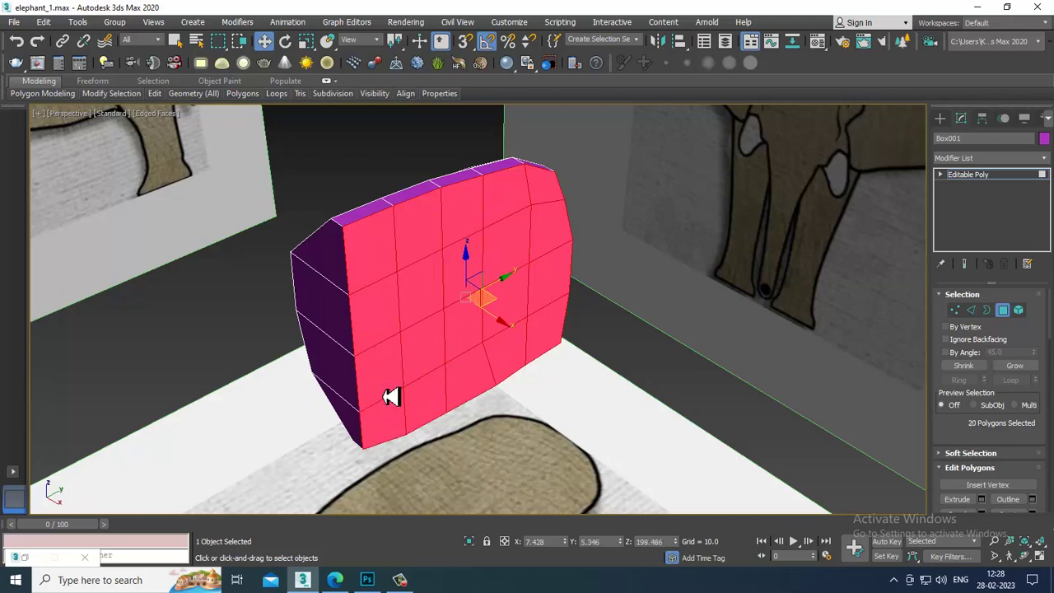
key("Delete")
- Turn the half body's see-through display back on to show the blueprints behind it
middle_click_drag(395, 395, 398, 341, "alt")
key("alt+w")
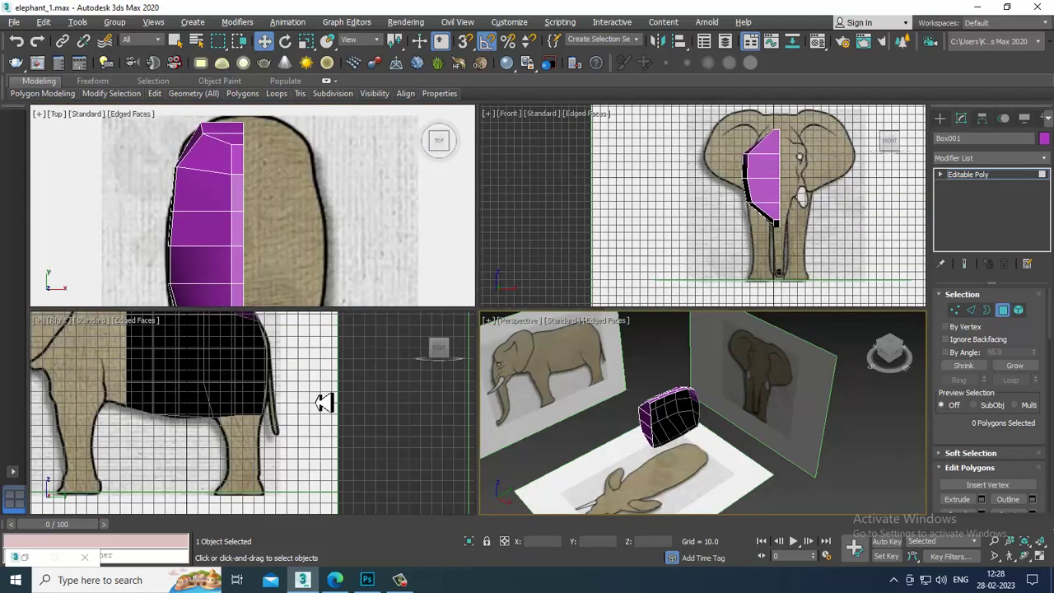
key("alt+w")
scroll(506, 378, "down", 3)
left_click(400, 309)
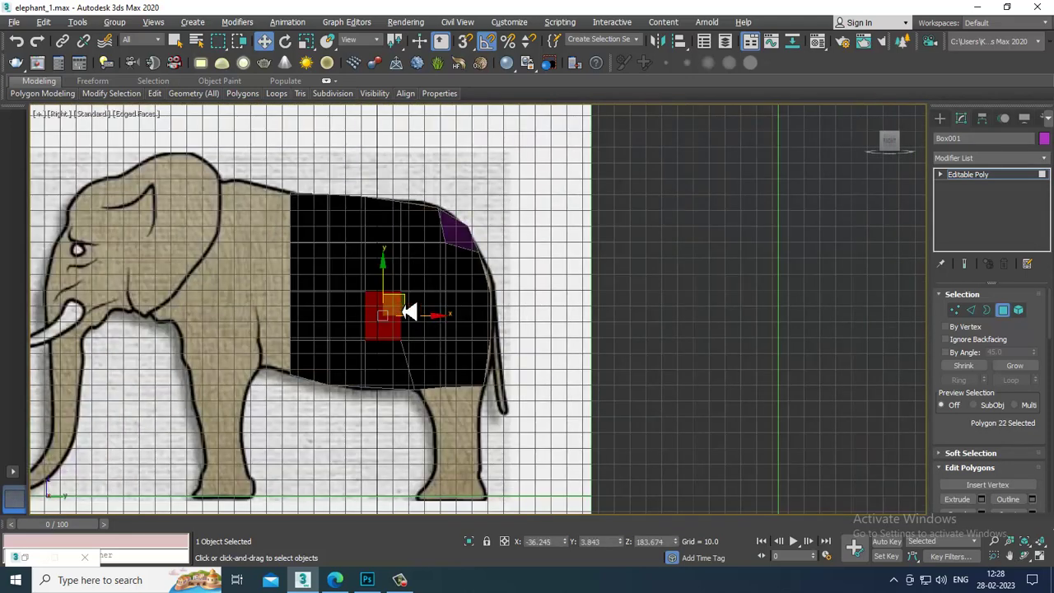
middle_click_drag(404, 312, 442, 317)
key("alt+w")
middle_click_drag(389, 199, 367, 195)
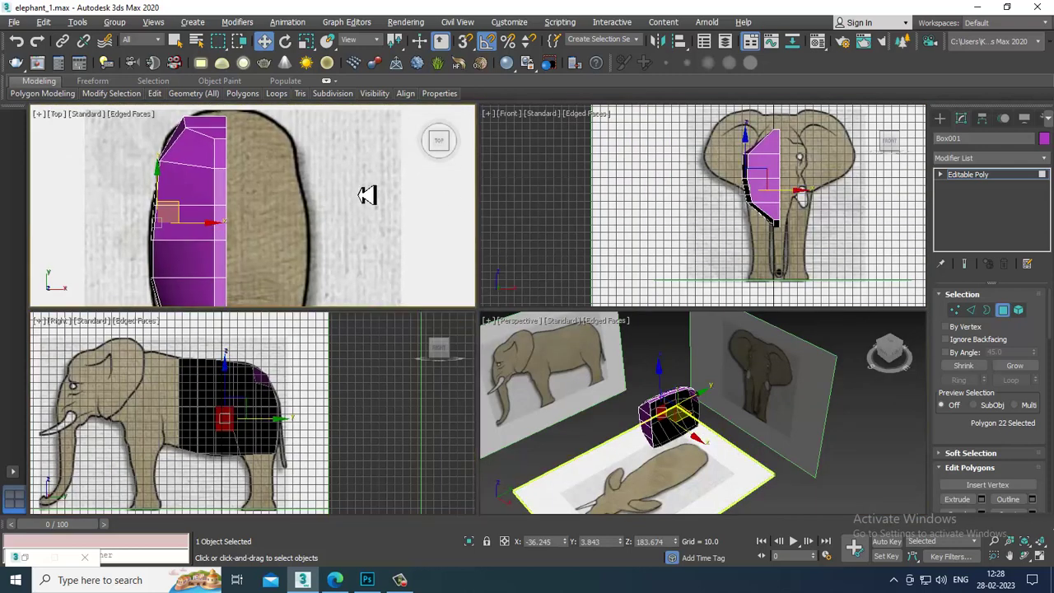
key("alt+x")
middle_click_drag(298, 270, 261, 228)
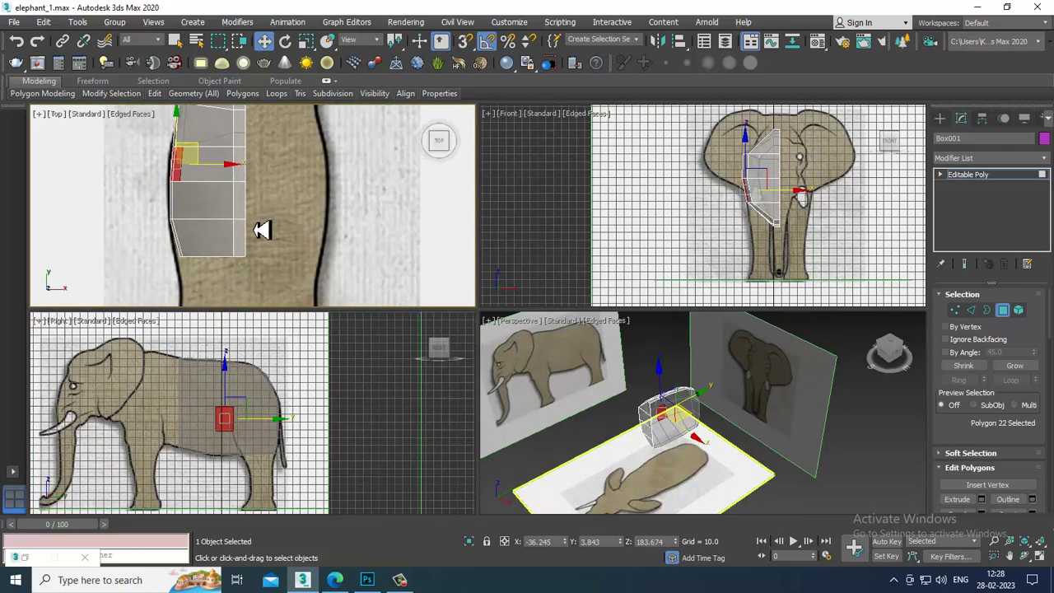
- Select the three outer side vertices at the body's front end in the Top viewport
key("alt+w")
scroll(390, 200, "up", 3)
key("1")
left_click_drag(447, 380, 499, 411)
key("alt+w")
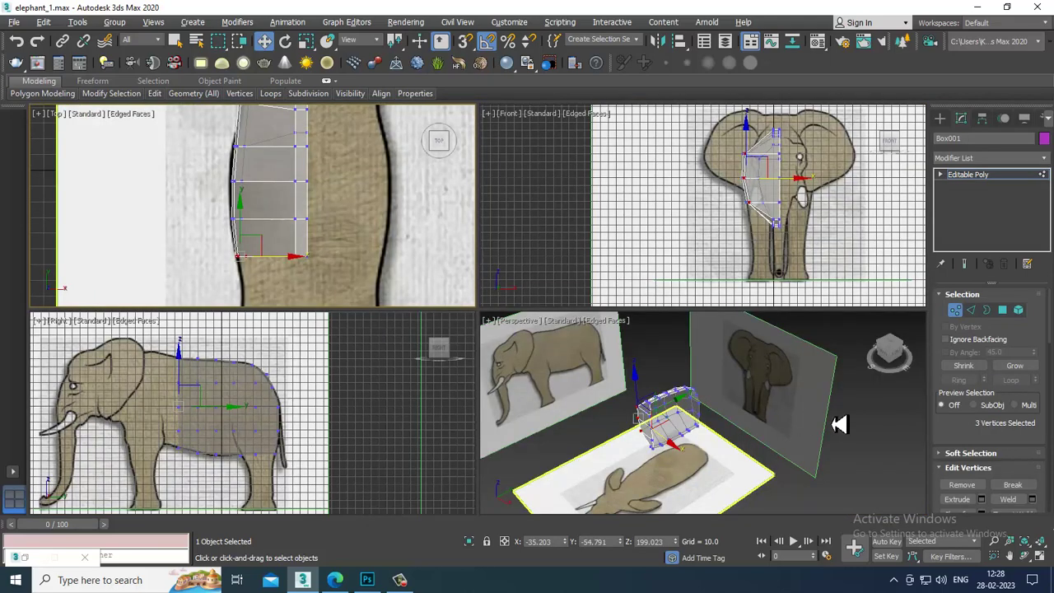
middle_click(824, 408)
middle_click(819, 230)
middle_click(316, 376)
key("alt+w")
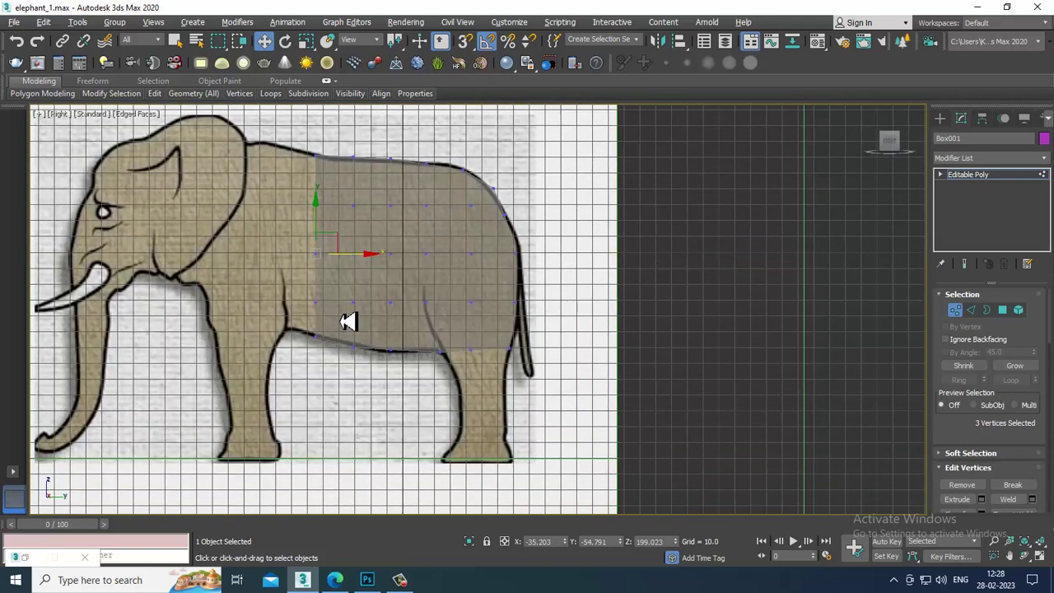
scroll(480, 358, "up", 3)
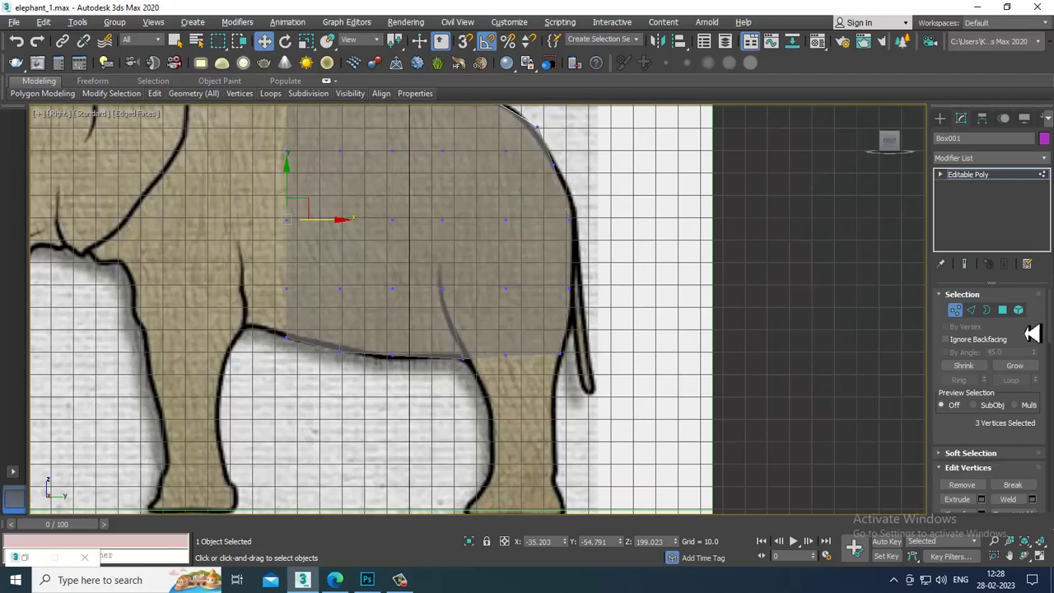
- Select the four outer side polygons above the hind leg and extrude them to start the leg
left_click(1003, 311)
left_click(1003, 311)
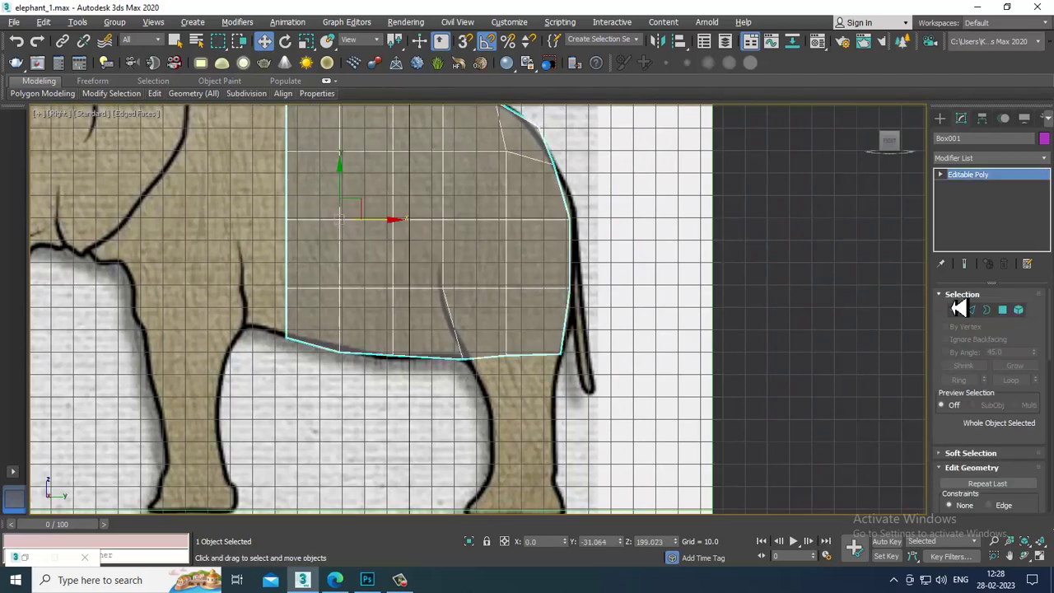
left_click(1003, 309)
left_click(483, 275)
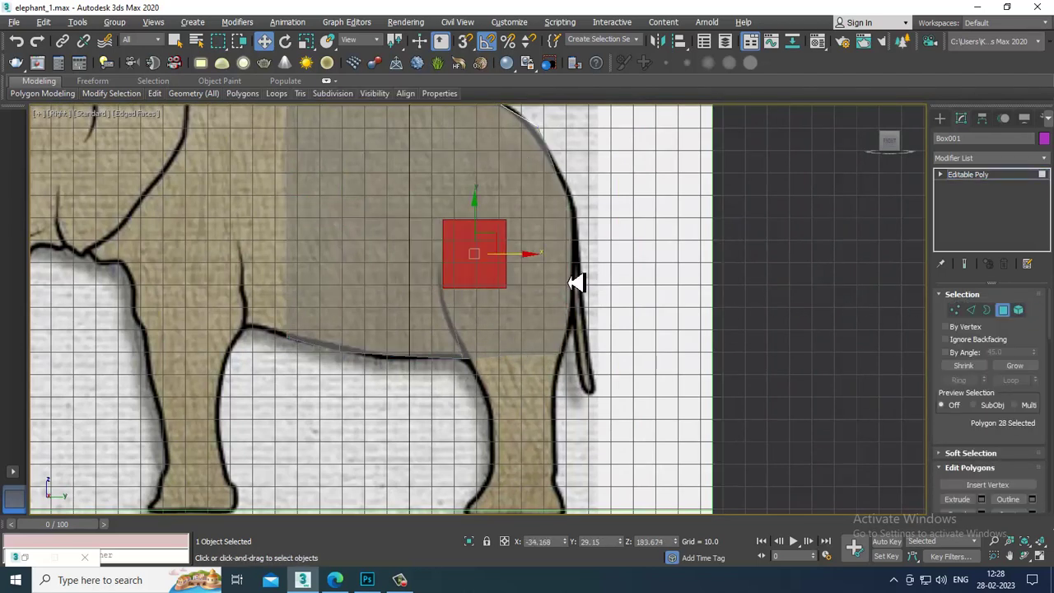
left_click(565, 281, "ctrl")
left_click(544, 335, "ctrl")
left_click(479, 338, "ctrl")
key("alt+w")
middle_click_drag(800, 414, 746, 417, "alt")
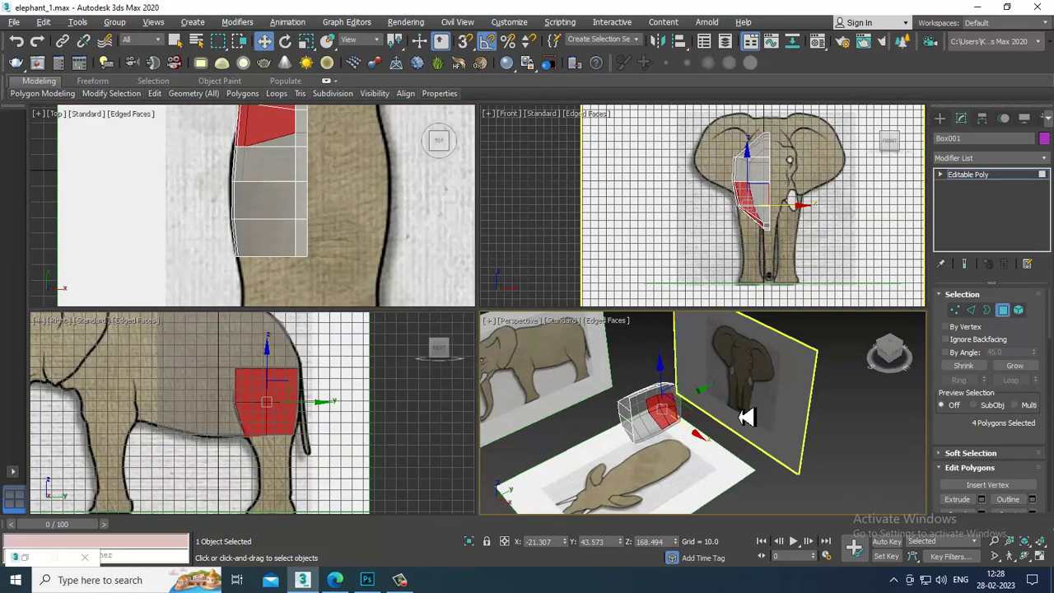
scroll(764, 238, "up", 2)
middle_click_drag(764, 238, 729, 250)
key("alt+w")
middle_click_drag(719, 325, 780, 309)
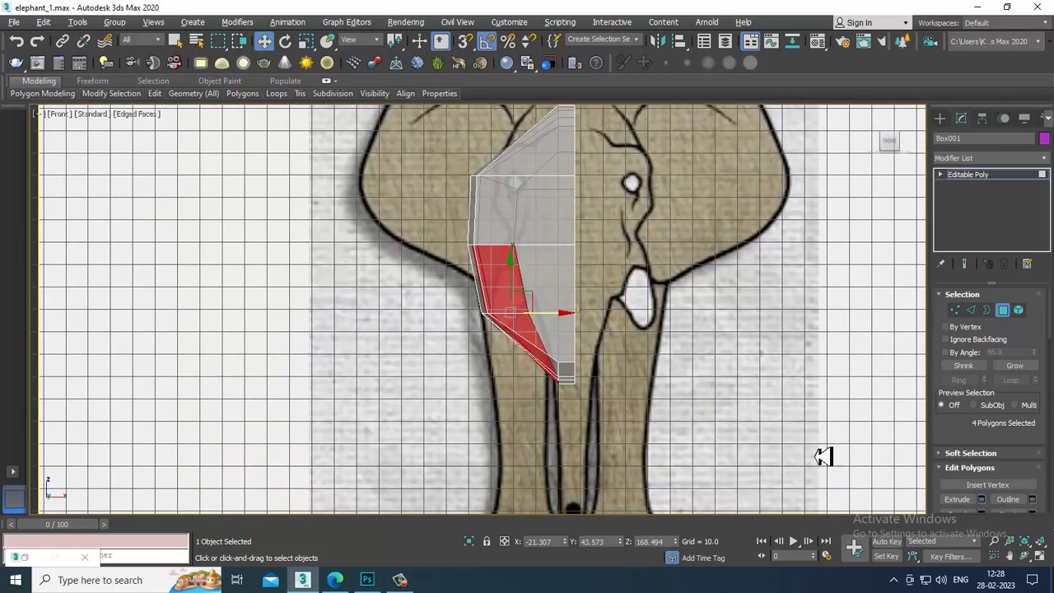
left_click(982, 498)
left_click(487, 357)
- Scale the extruded leg polygons down slightly in height and move them inward to about X -37.7
key("r")
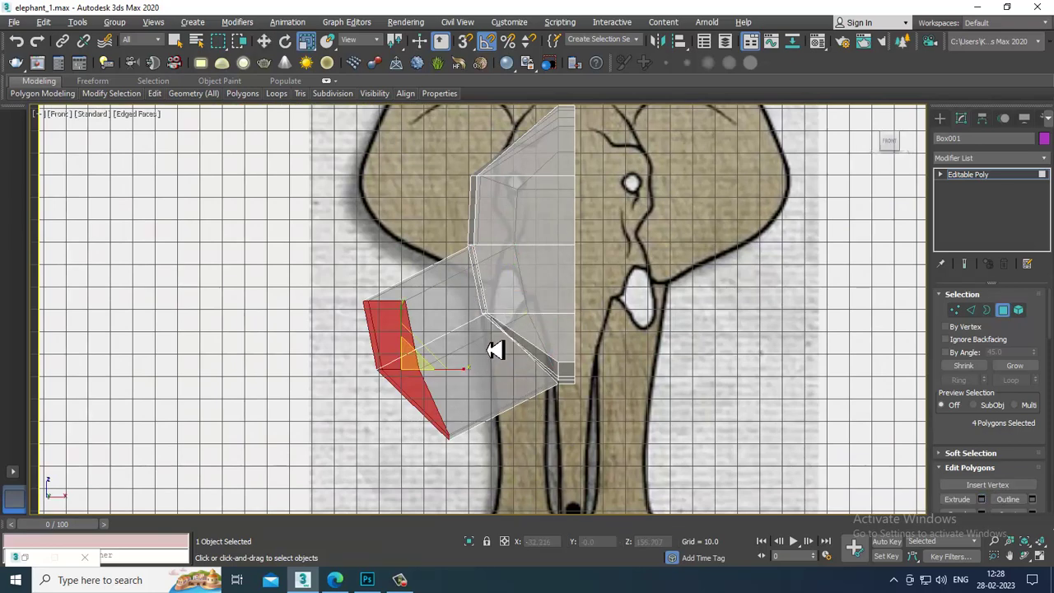
key("w")
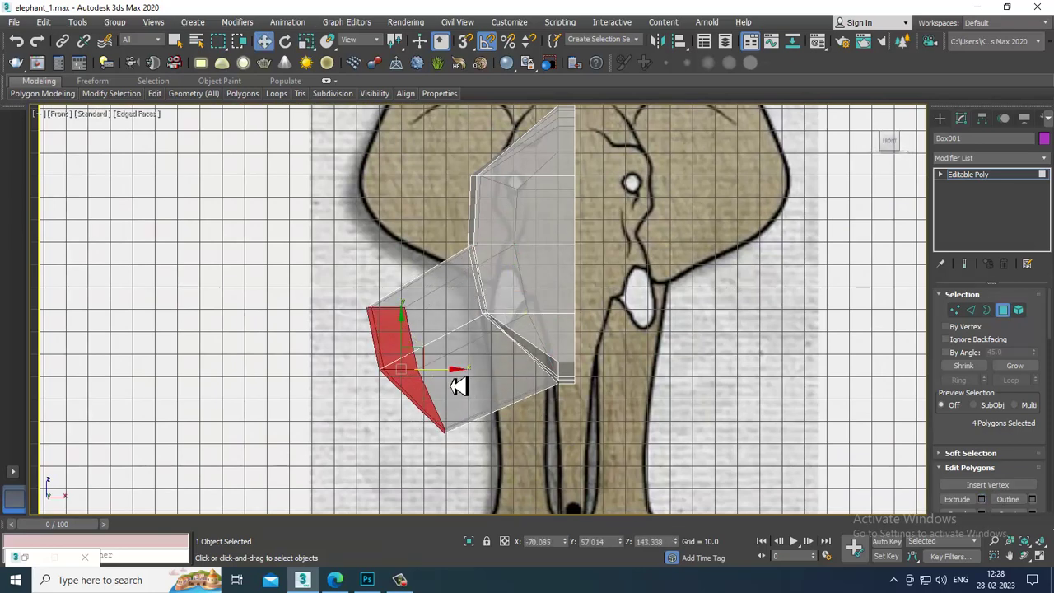
left_click_drag(459, 376, 525, 371)
- Flatten the extruded leg polygons vertically into a horizontal face and move it inward over the leg outline, to about X -19
key("r")
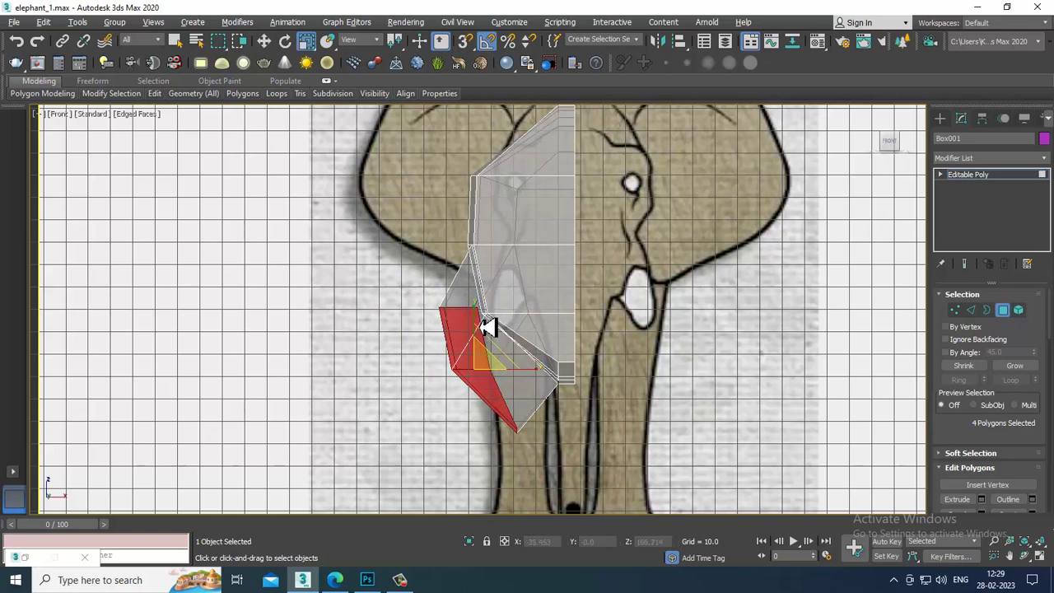
left_click_drag(478, 313, 506, 448)
left_click_drag(552, 98, 867, 390)
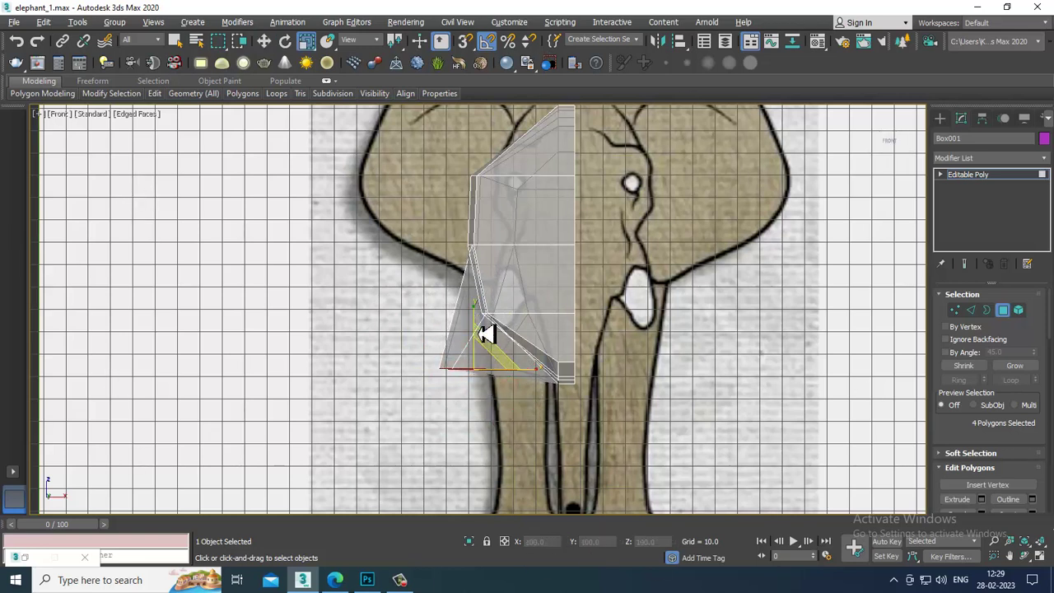
key("w")
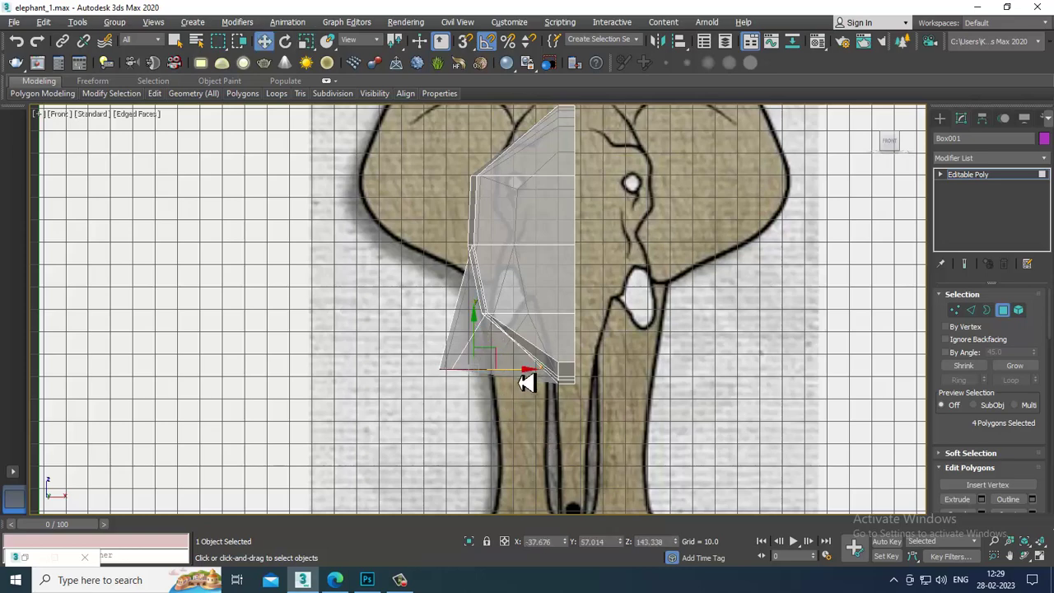
left_click_drag(535, 380, 564, 377)
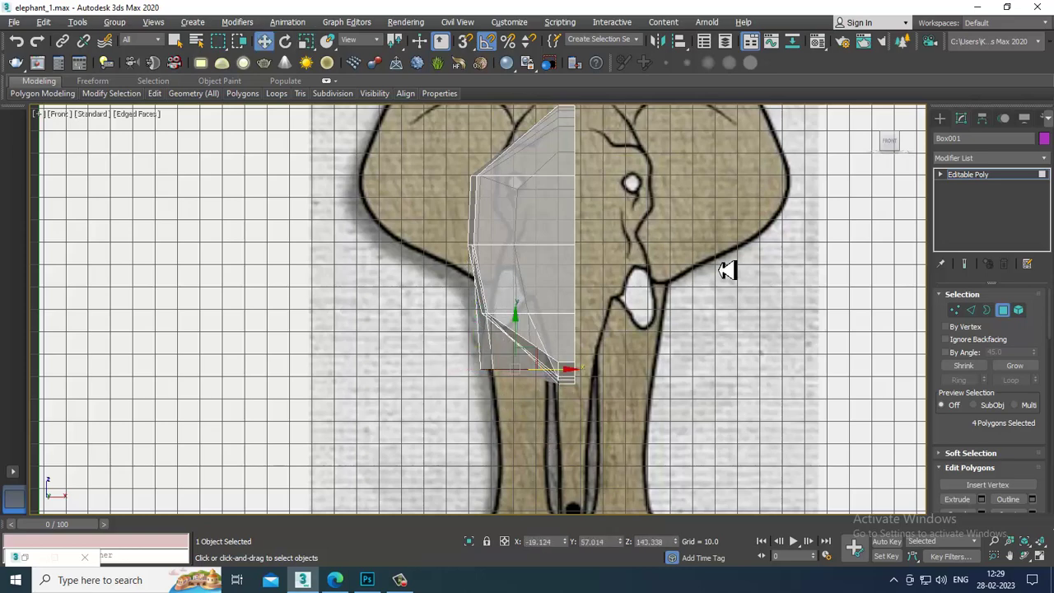
- Examine the extruded start of the hind leg from several angles in the Perspective viewport
key("alt+w")
middle_click(755, 383)
key("alt+w")
key("z")
middle_click_drag(438, 377, 638, 367, "alt")
scroll(597, 367, "down", 4)
middle_click_drag(570, 368, 632, 324, "alt")
middle_click_drag(609, 266, 536, 219, "alt")
middle_click_drag(601, 244, 651, 339)
scroll(499, 324, "down", 5)
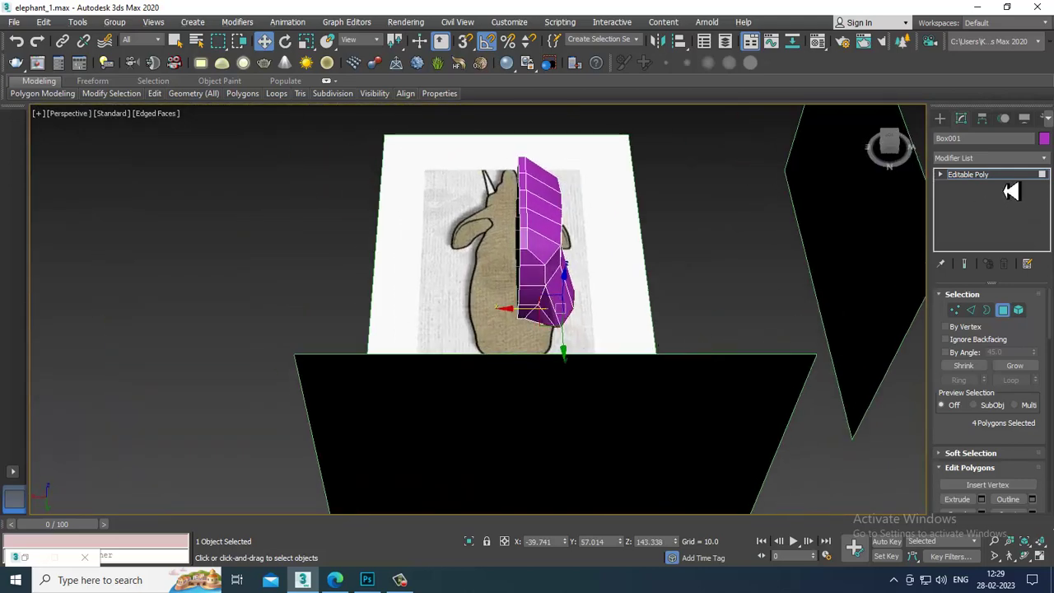
- Move the front-view blueprint plane away from the model to about Y 559, then reselect the body and frame its hind leg
left_click(1002, 179)
middle_click_drag(576, 254, 531, 265, "alt")
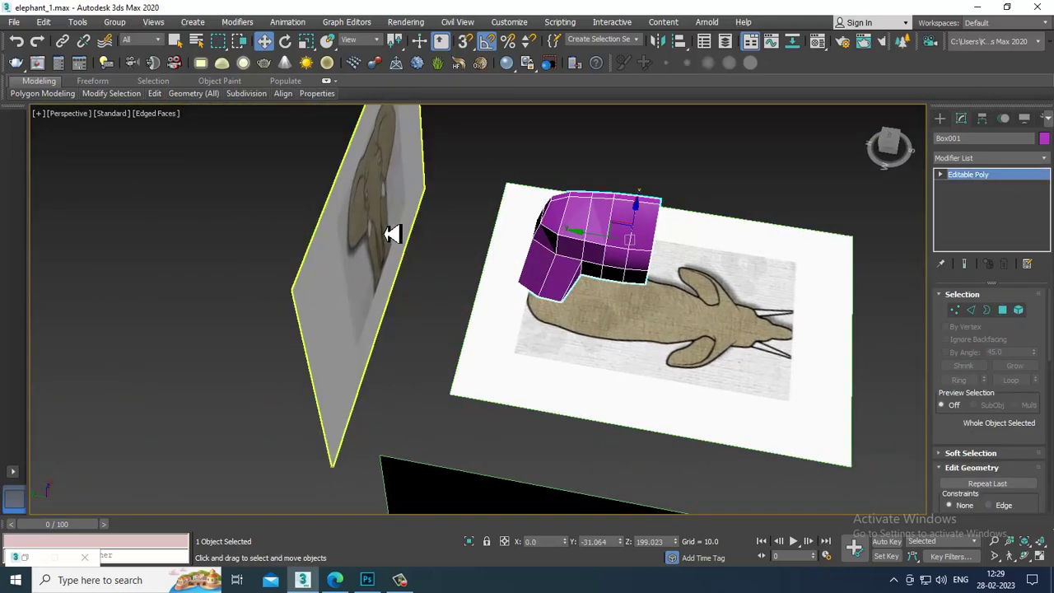
left_click(394, 235)
left_click_drag(365, 246, 60, 196)
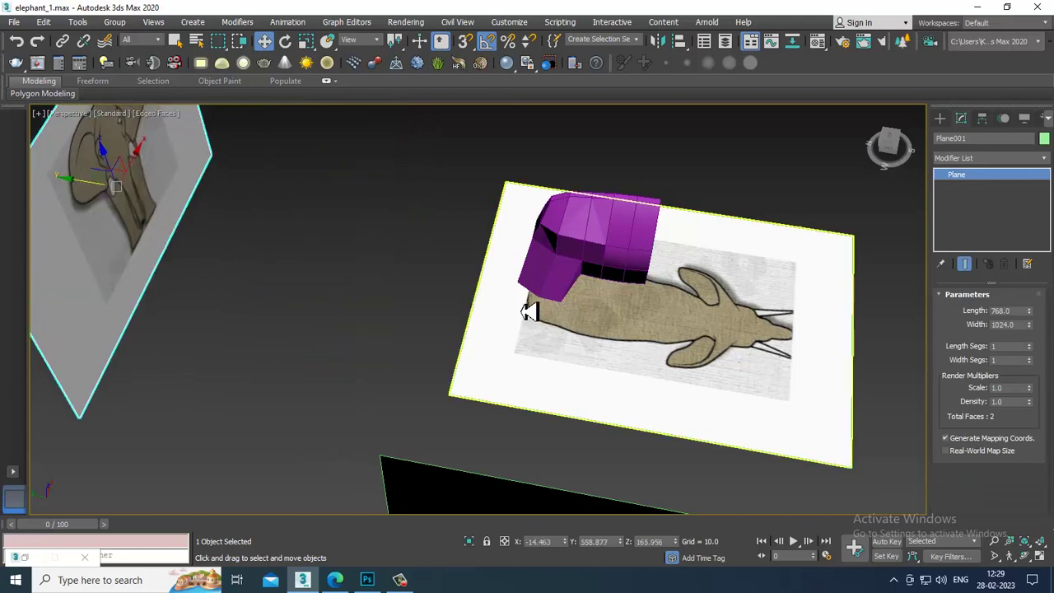
scroll(530, 309, "down", 5)
middle_click_drag(530, 309, 617, 270, "alt")
left_click(479, 147)
left_click(476, 146)
middle_click_drag(476, 146, 501, 342)
middle_click_drag(440, 272, 494, 261, "alt")
left_click(522, 275)
key("z")
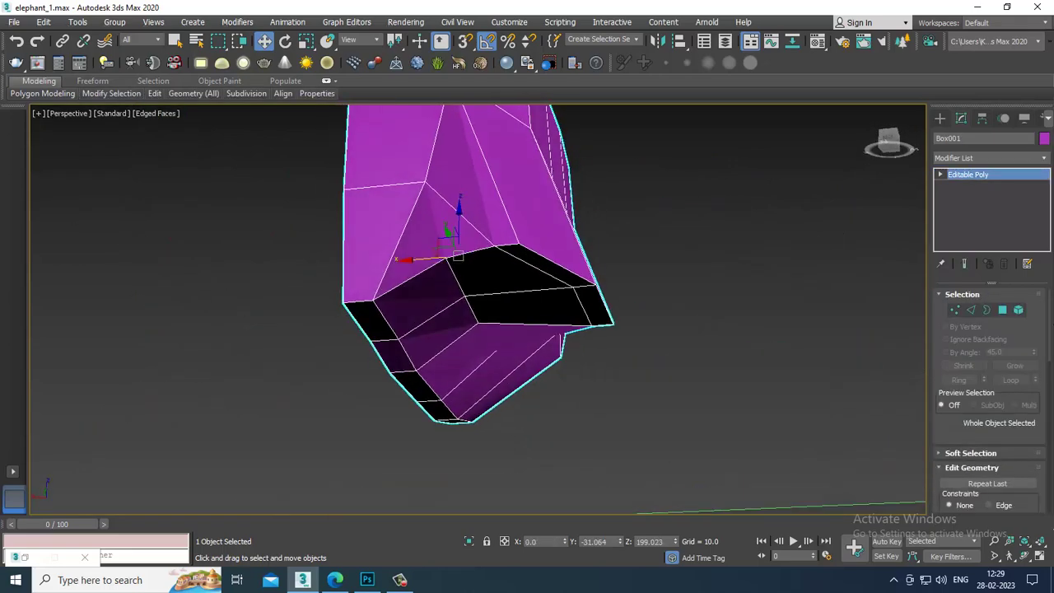
- Rescale the four bottom polygons of the hind leg block
left_click(1002, 310)
middle_click_drag(446, 325, 521, 314, "alt")
key("r")
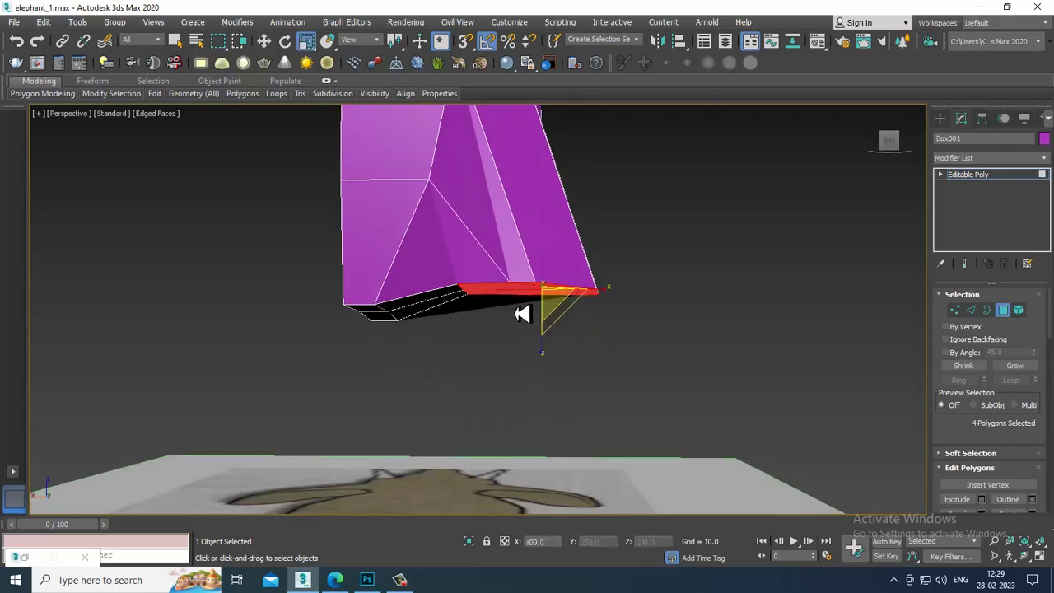
left_click_drag(563, 315, 569, 334)
middle_click_drag(567, 274, 579, 307, "alt")
- Reposition individual bottom vertices of the hind leg block along X to even out its outline
key("w")
middle_click_drag(504, 298, 532, 313, "alt")
key("1")
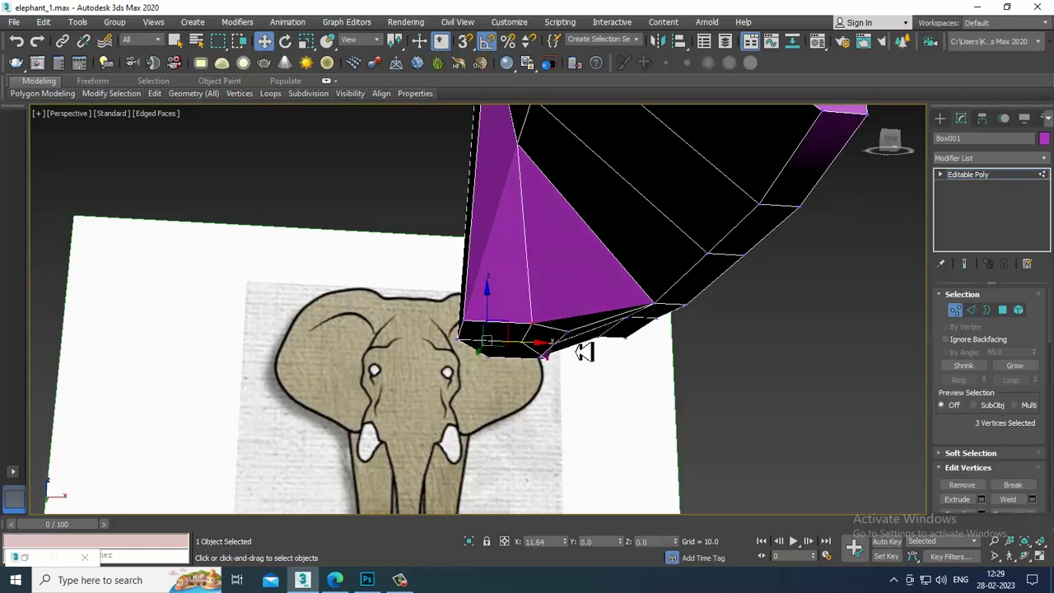
middle_click_drag(582, 376, 560, 387, "alt")
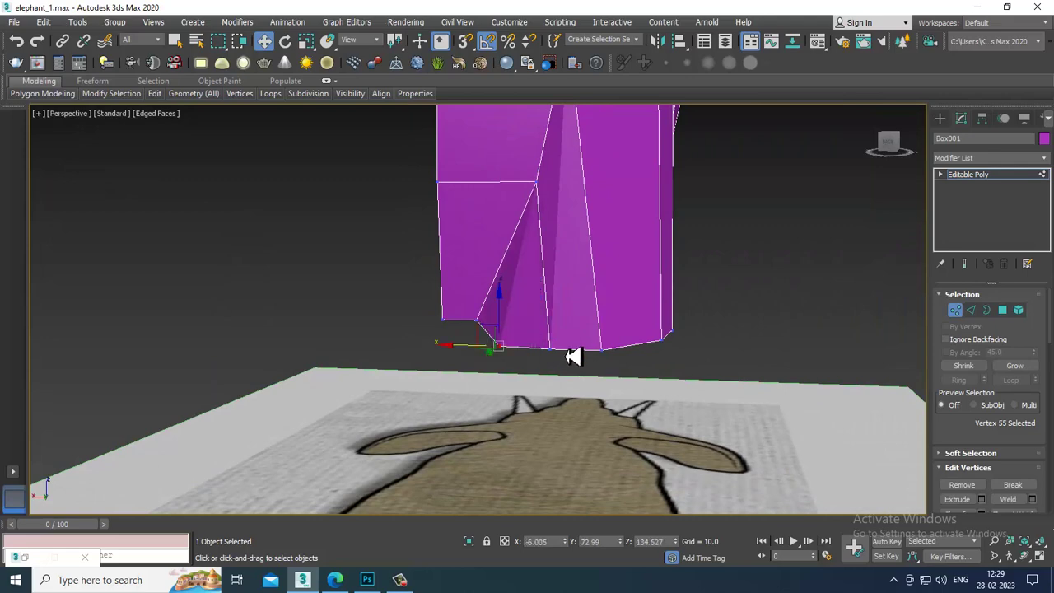
middle_click_drag(573, 356, 547, 397, "alt")
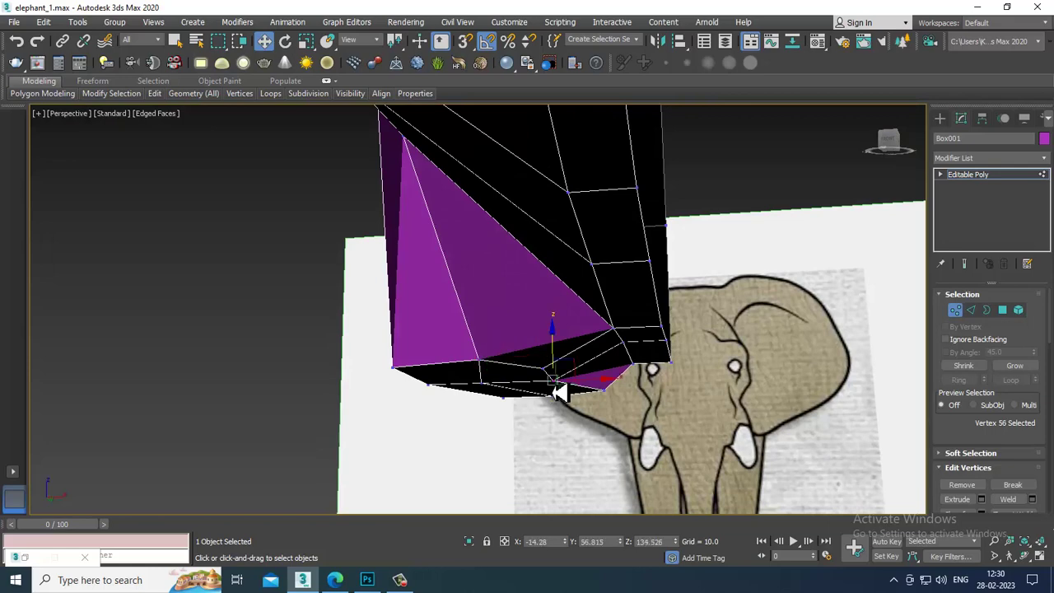
middle_click_drag(609, 389, 651, 380, "alt")
- In the Front view, move the two outermost bottom vertices of the hind leg inward to about X -30.7
left_click(986, 309)
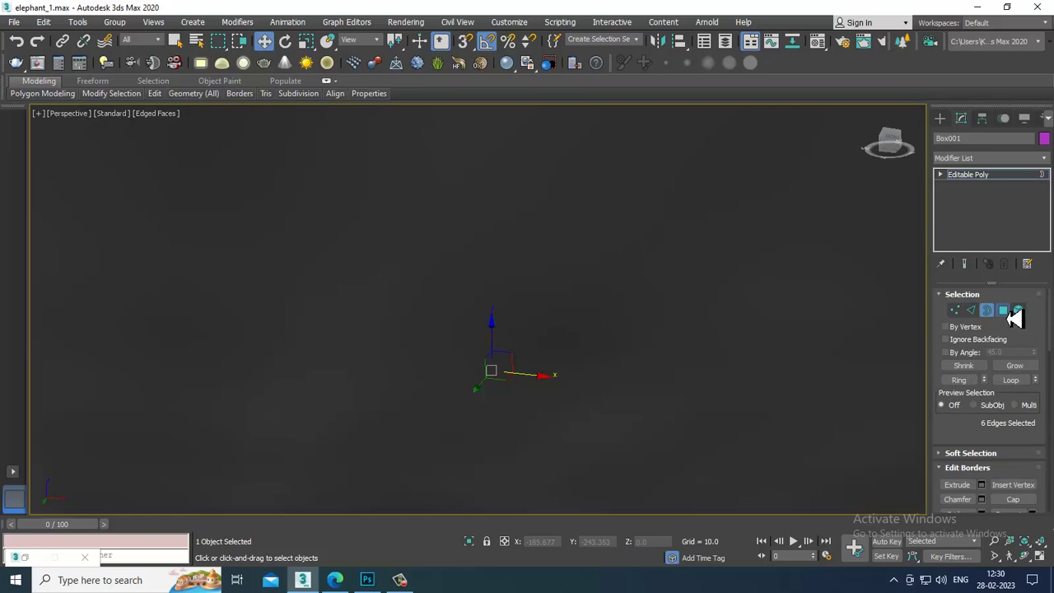
left_click(1004, 310)
middle_click_drag(694, 313, 634, 339, "alt")
key("alt+w")
middle_click(732, 266)
key("alt+w")
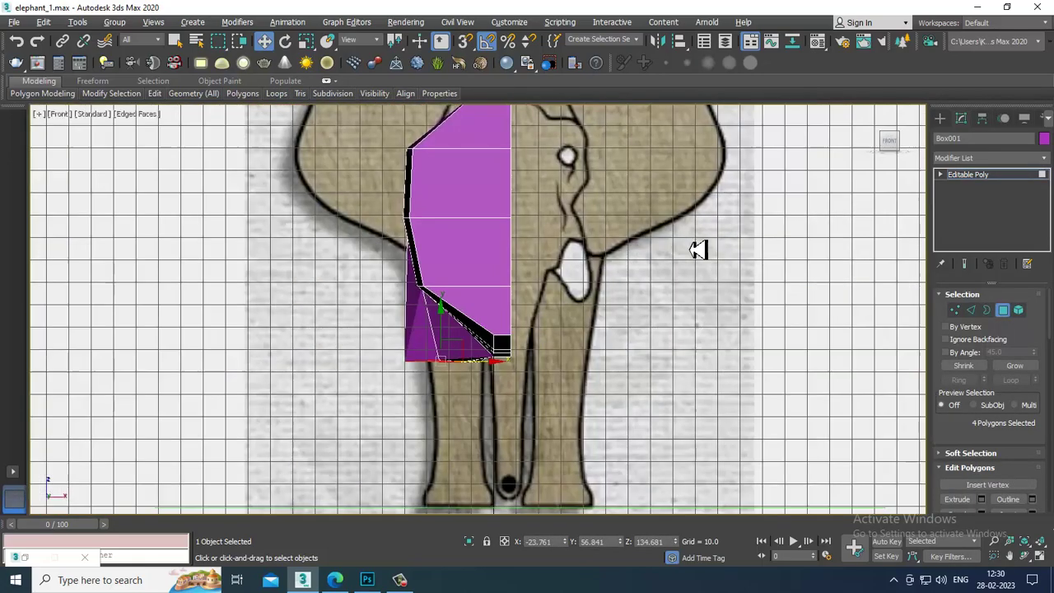
scroll(698, 249, "up", 3)
middle_click_drag(640, 275, 686, 268)
key("1")
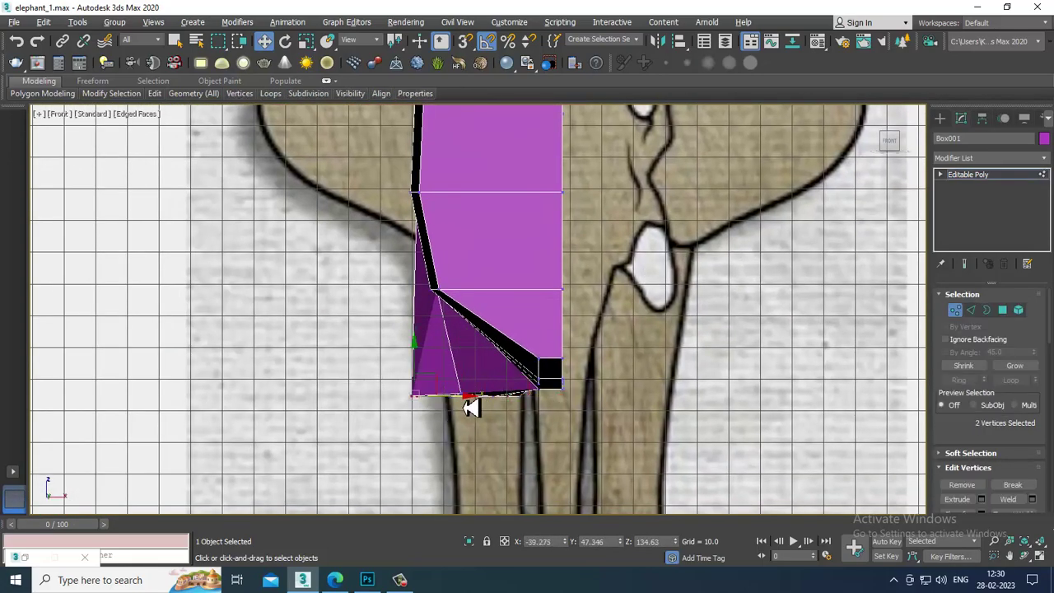
left_click_drag(471, 406, 492, 412)
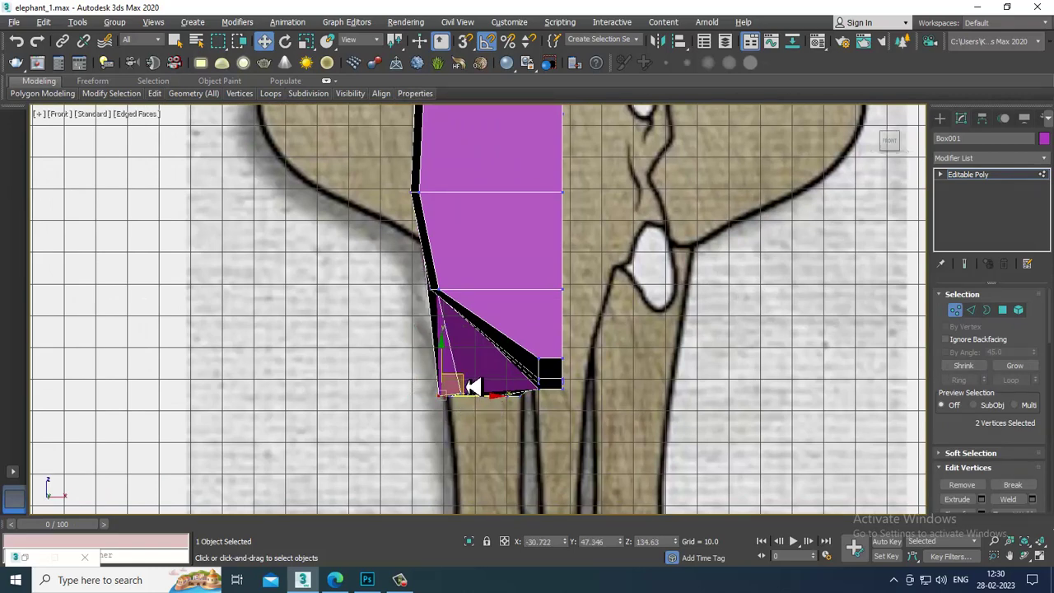
- Make the body see-through and shift the remaining bottom leg vertices inward, setting the innermost pair at about X -7.3
key("alt+x")
scroll(447, 412, "up", 2)
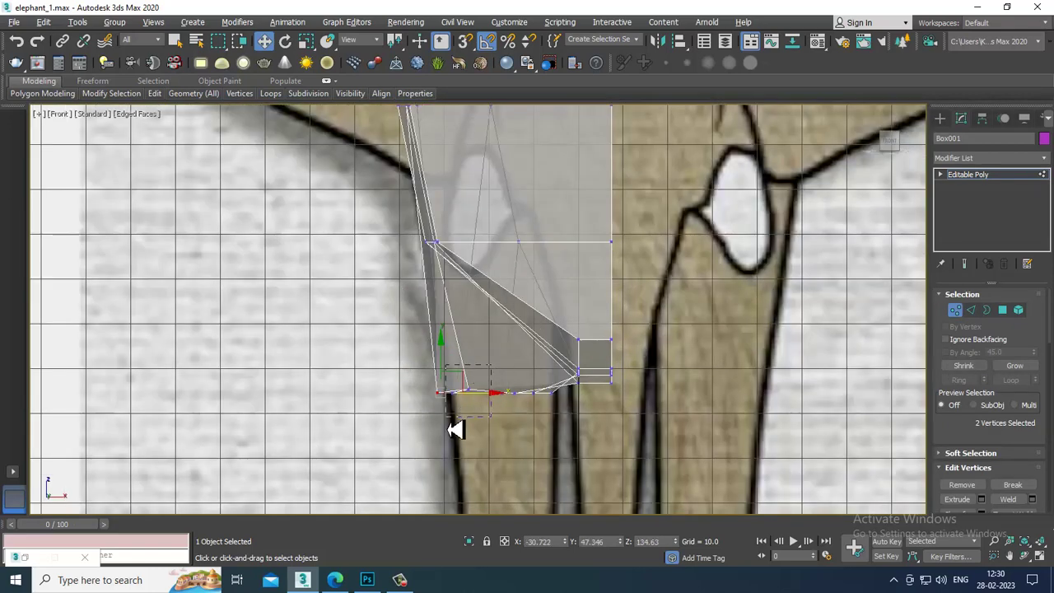
left_click_drag(509, 400, 530, 405)
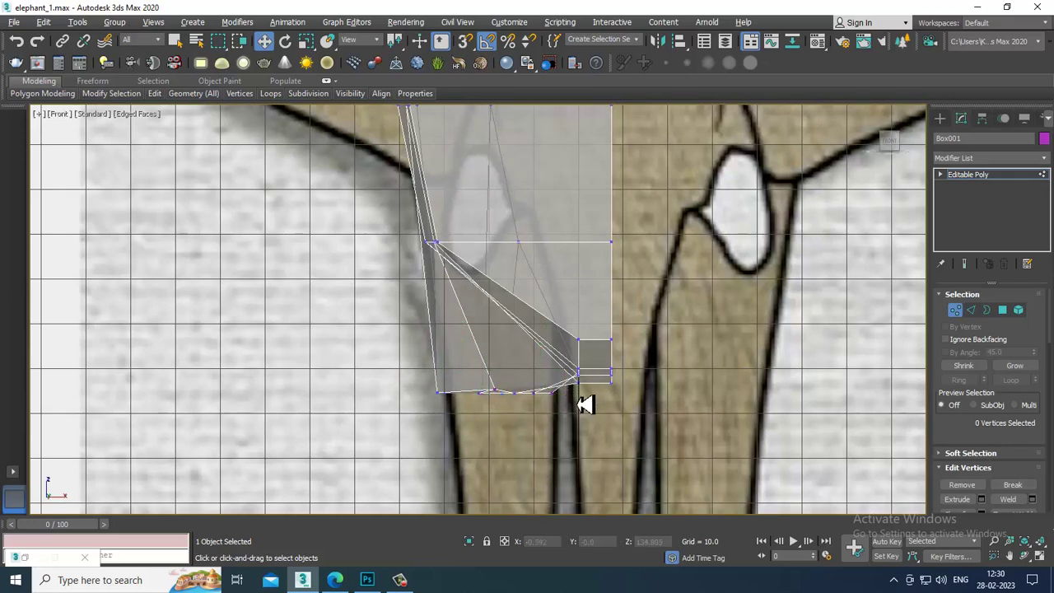
scroll(585, 403, "up", 2)
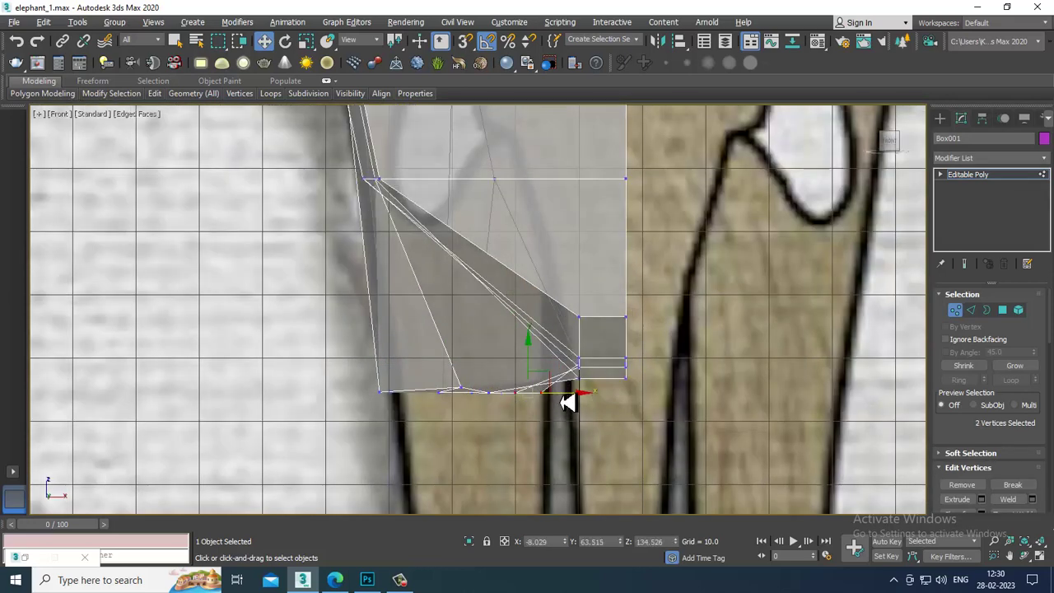
key("alt+w")
middle_click_drag(736, 265, 713, 259)
key("alt+w")
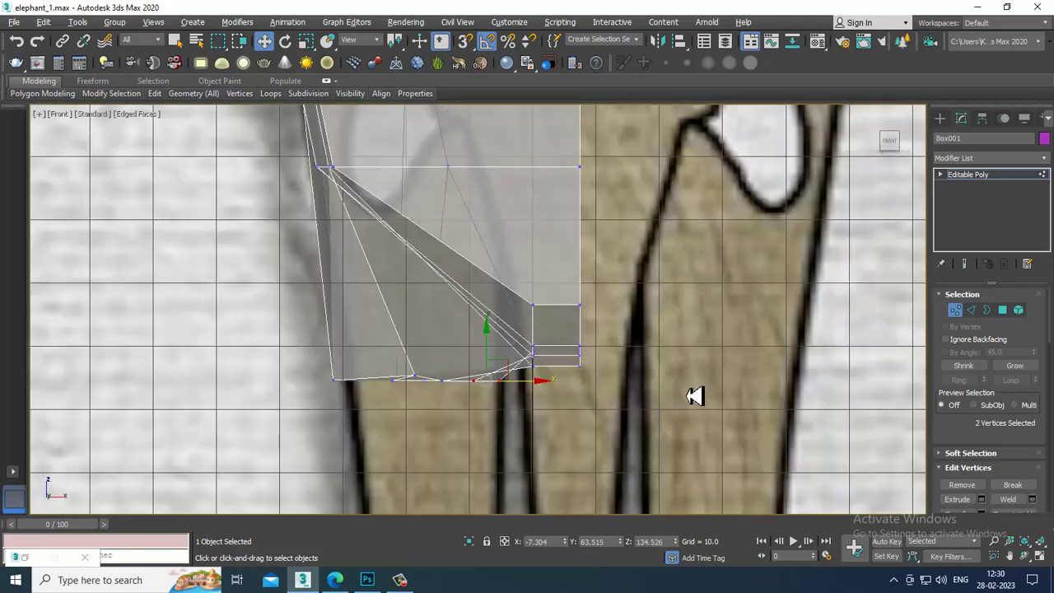
- In Perspective, move the front middle vertex of the leg's bottom edge inward along X to about -12.8
key("alt+w")
middle_click(744, 404)
key("alt+w")
mouse_move(691, 403)
middle_mouse_down("alt")
mouse_move(719, 401)
mouse_move(689, 364)
mouse_move(664, 376)
mouse_move(639, 368)
middle_mouse_up("alt")
left_click(602, 412)
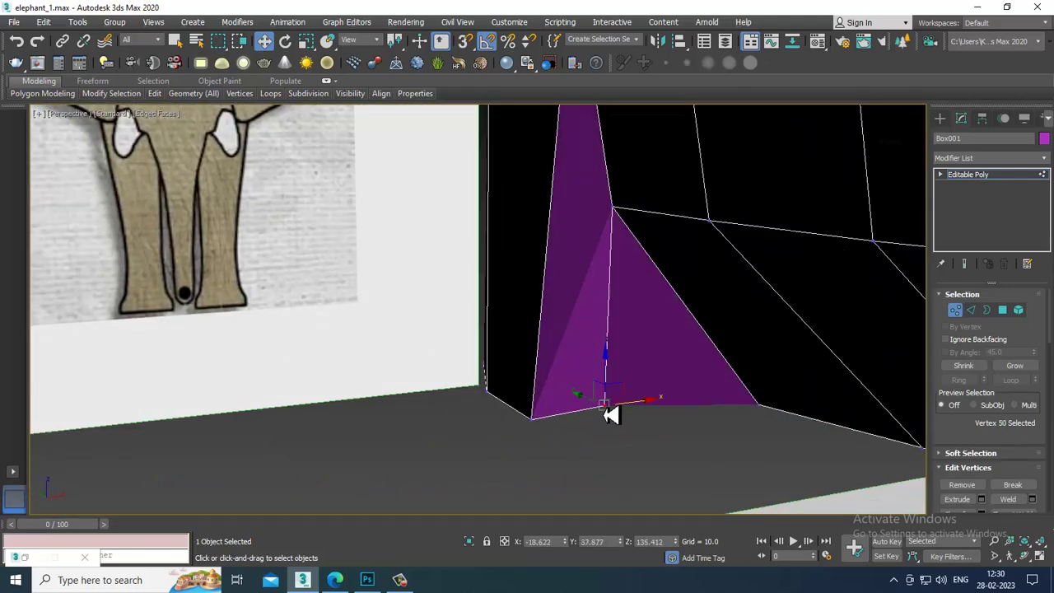
left_click_drag(641, 408, 673, 411)
middle_click_drag(662, 409, 726, 416, "alt")
- Preview the body smoothed with NURMS and switch the smoothing off again
right_click(738, 281)
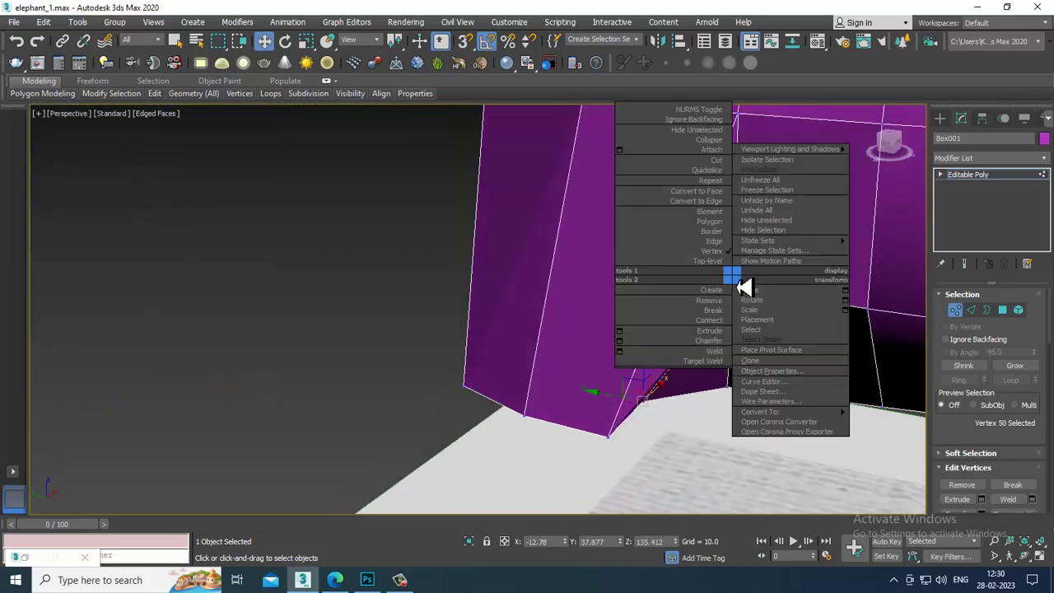
left_click(717, 111)
scroll(782, 304, "down", 5)
middle_click_drag(791, 316, 600, 264, "alt")
right_click(586, 251)
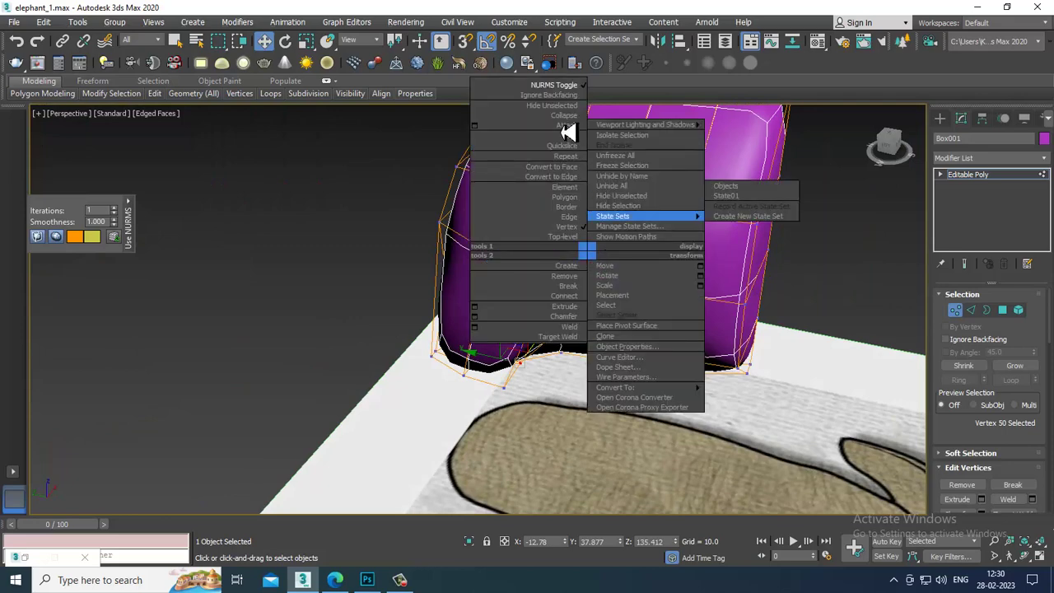
left_click(574, 87)
right_click(586, 212)
left_click(555, 47)
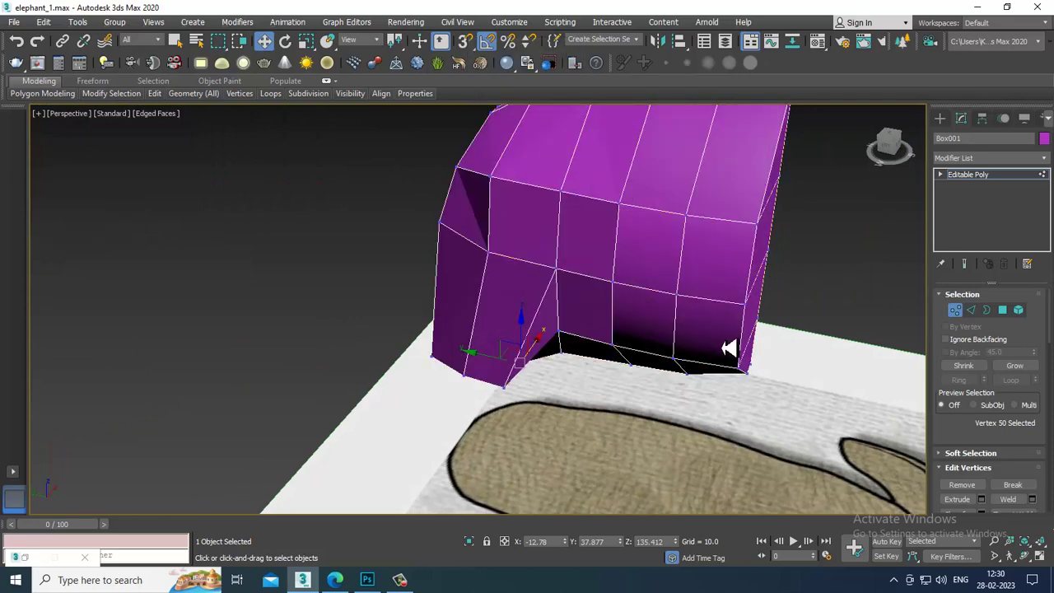
- Change the body's object color to light grey
left_click(1044, 138)
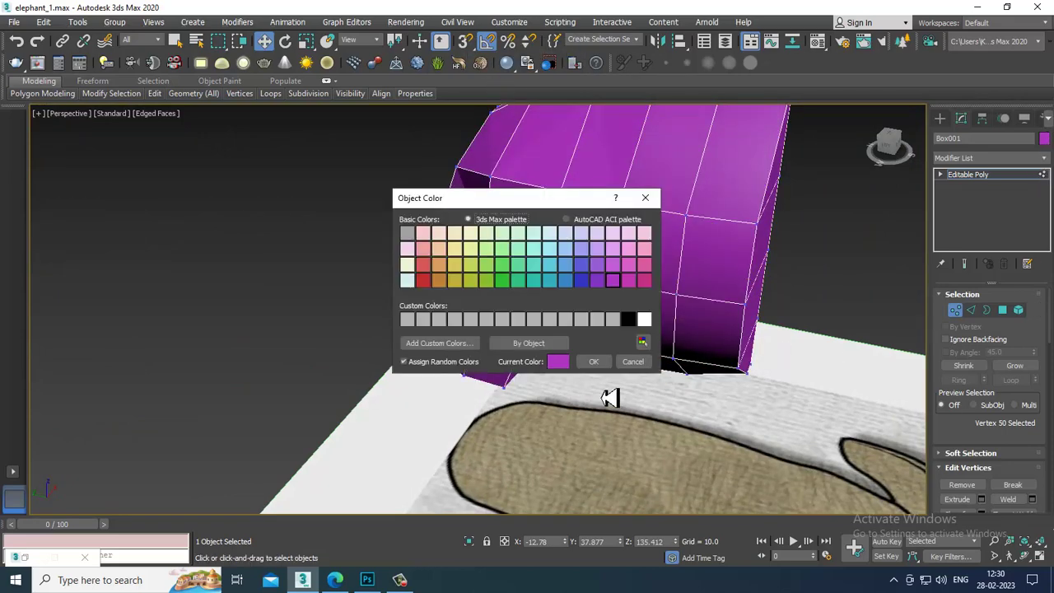
left_click(598, 362)
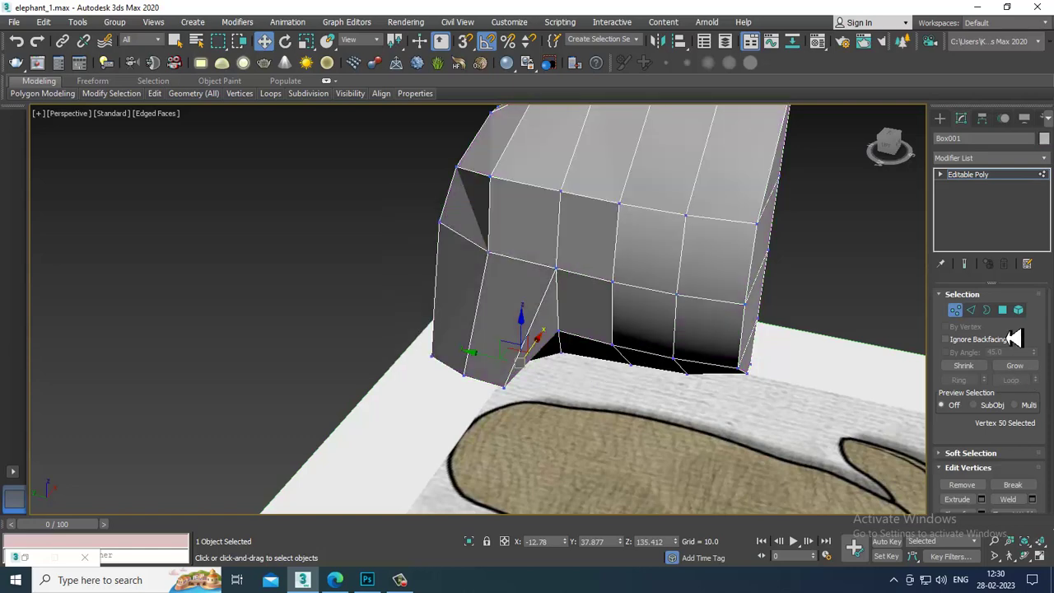
- Examine the hind leg block and its bottom polygons in the Front and Perspective views against the blueprint planes
left_click(1001, 310)
middle_click_drag(661, 379, 502, 392, "alt")
key("alt+w")
middle_click_drag(751, 207, 727, 197)
key("alt+w")
middle_click_drag(651, 247, 664, 209)
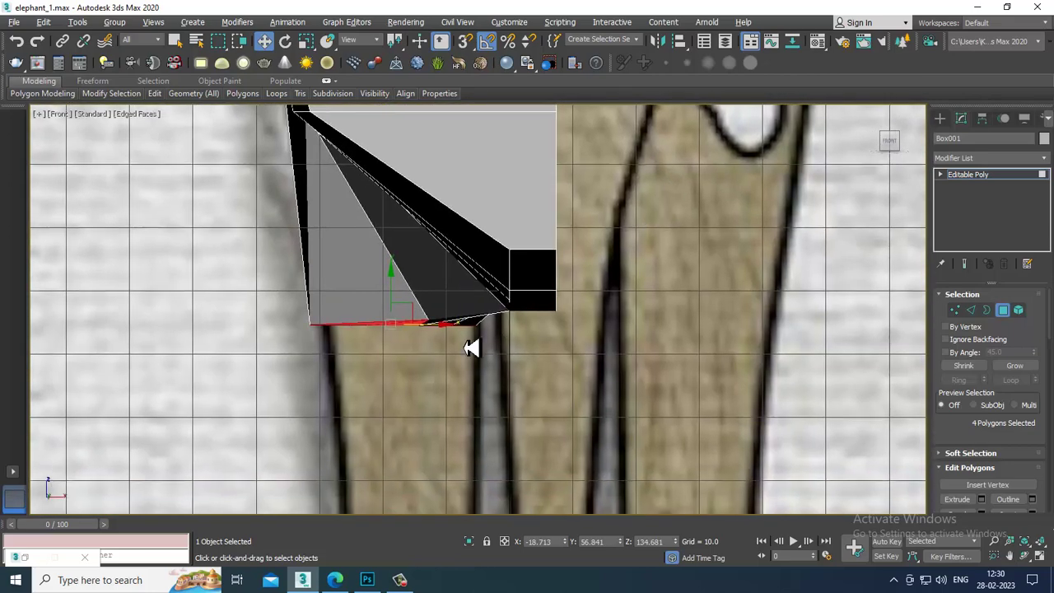
key("alt+w")
right_click(733, 395)
key("alt+w")
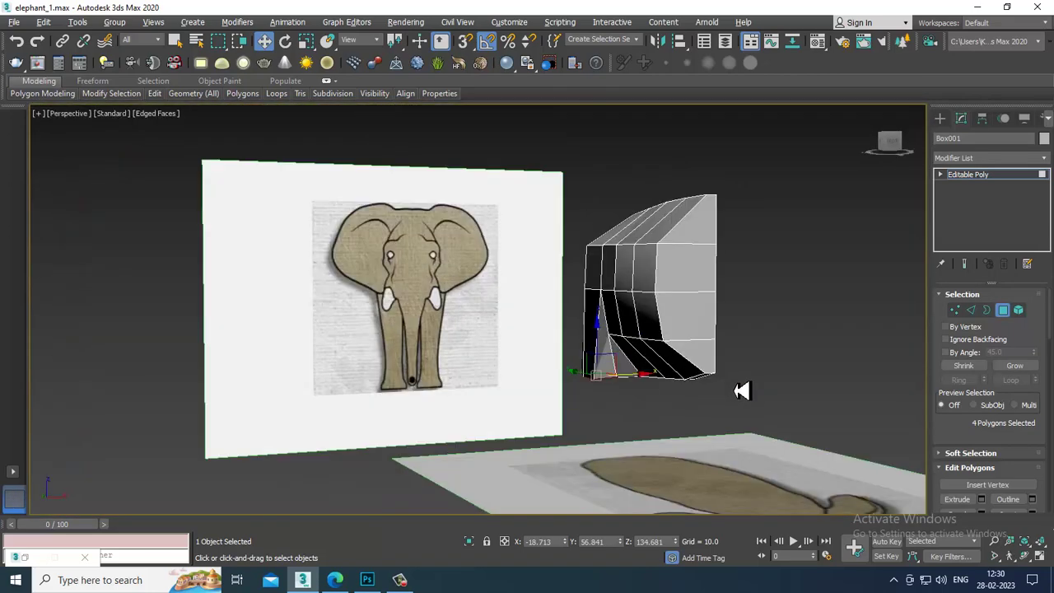
middle_click_drag(736, 388, 757, 419, "alt")
left_click(1015, 176)
scroll(643, 305, "down", 5)
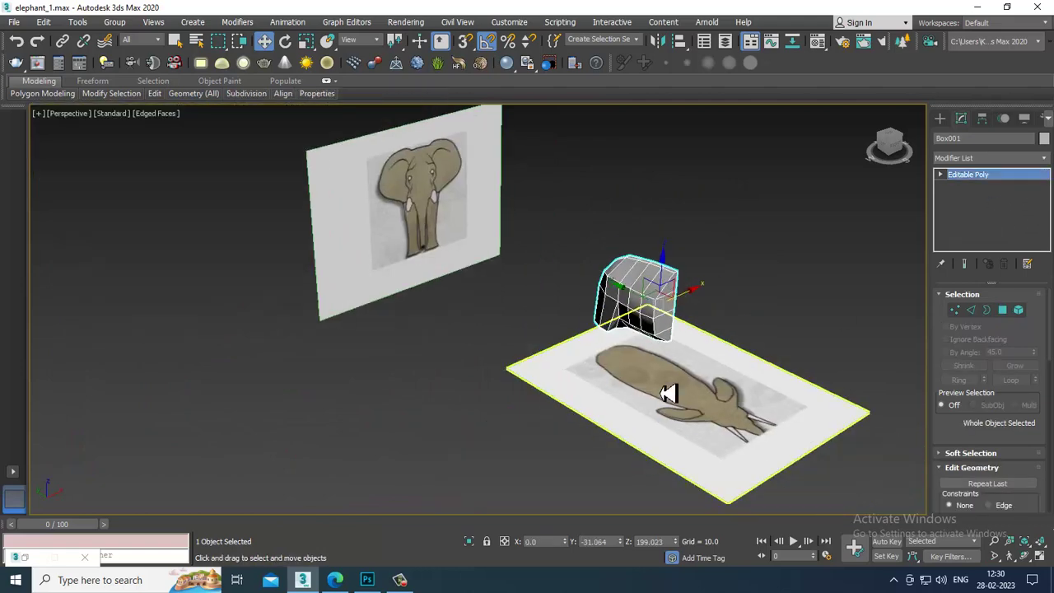
left_click(668, 391)
middle_click_drag(616, 362, 679, 354, "alt")
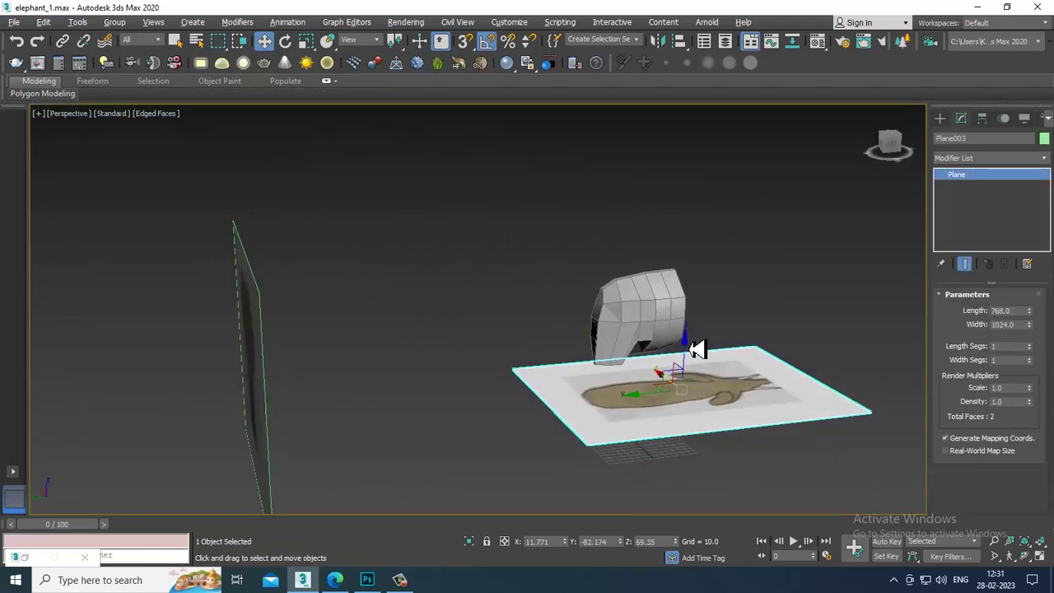
- Reselect the body and move the inner front vertex under the hind leg along X to about -8.3
scroll(654, 359, "up", 6)
left_click(627, 303)
middle_click_drag(627, 303, 735, 289, "alt")
key("1")
left_click(737, 289, "alt")
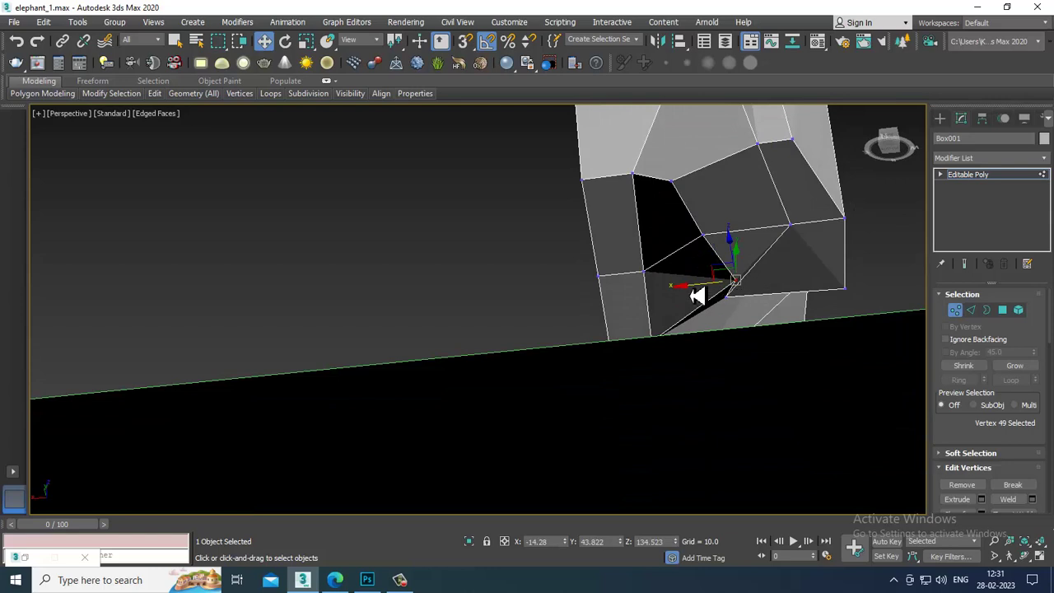
left_click_drag(697, 297, 656, 303)
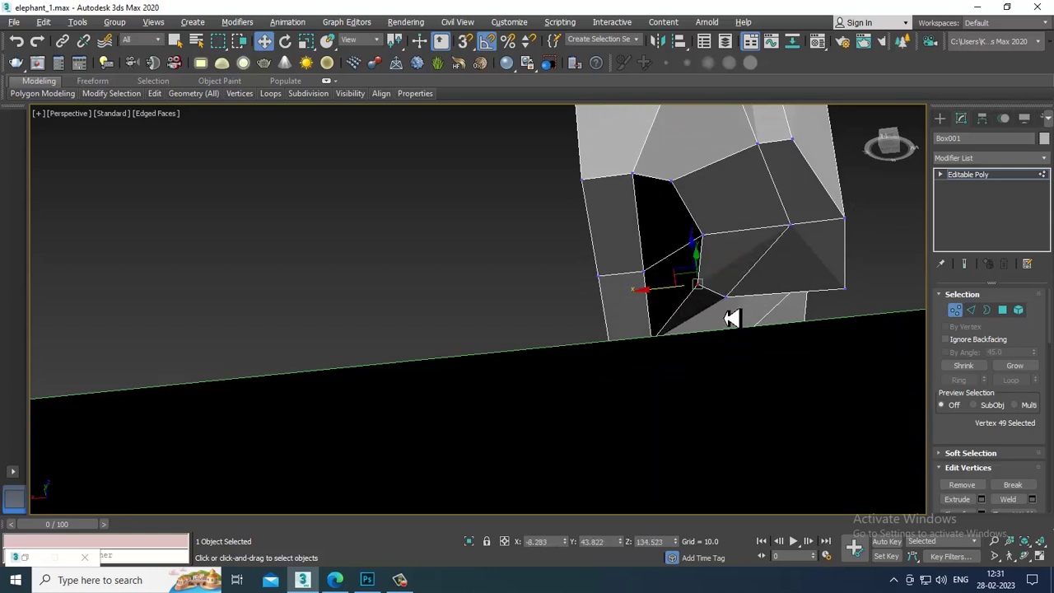
- Move the neighbouring inner vertex under the leg further inward along X and check the four bottom polygons
middle_click_drag(731, 318, 677, 262, "alt")
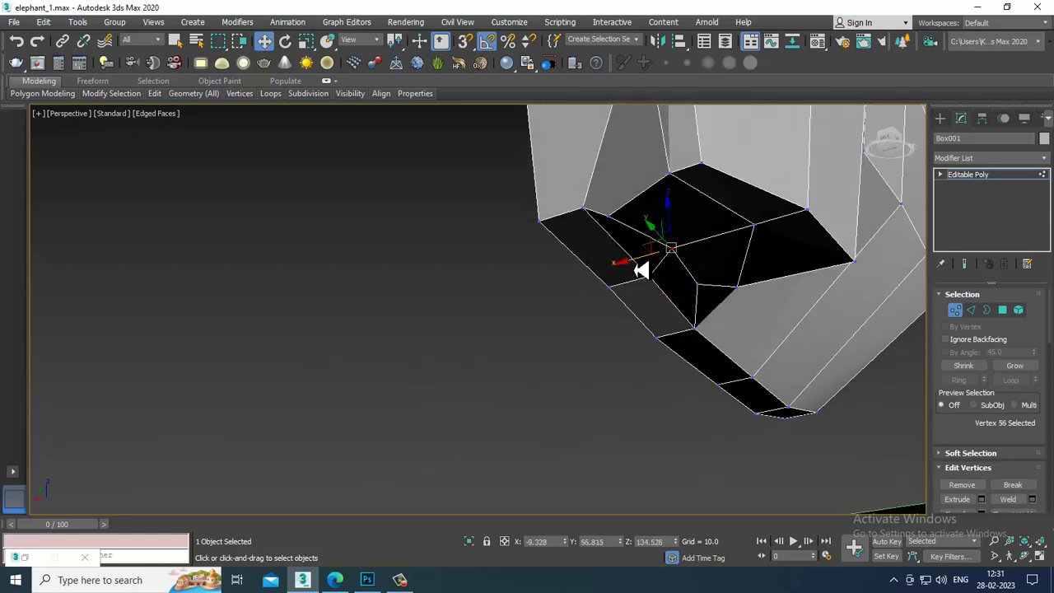
left_click_drag(626, 274, 609, 276)
left_click(1002, 310)
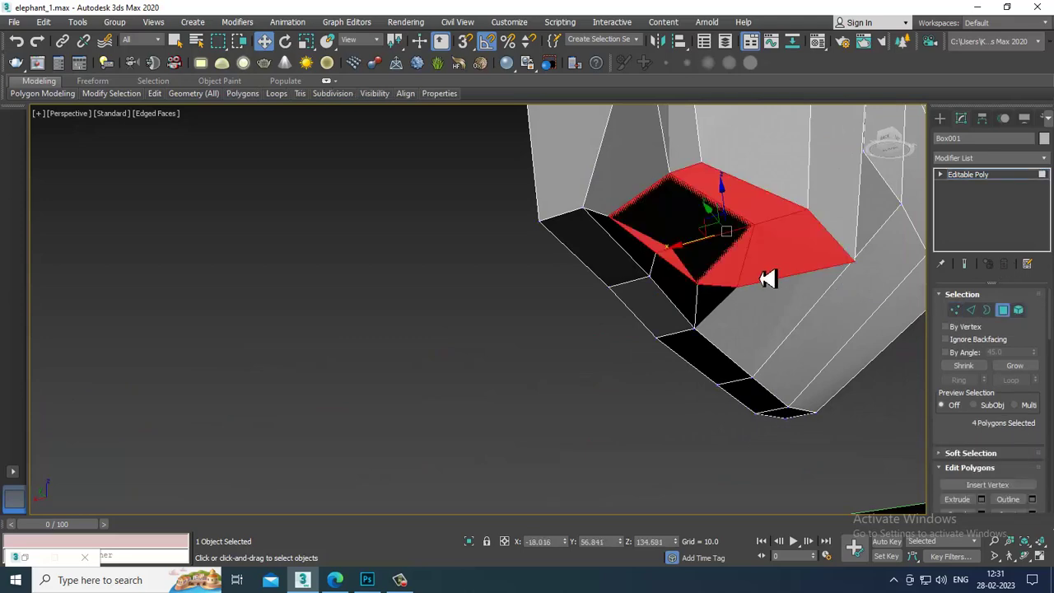
left_click(753, 266, "ctrl")
middle_click_drag(752, 266, 807, 298, "alt")
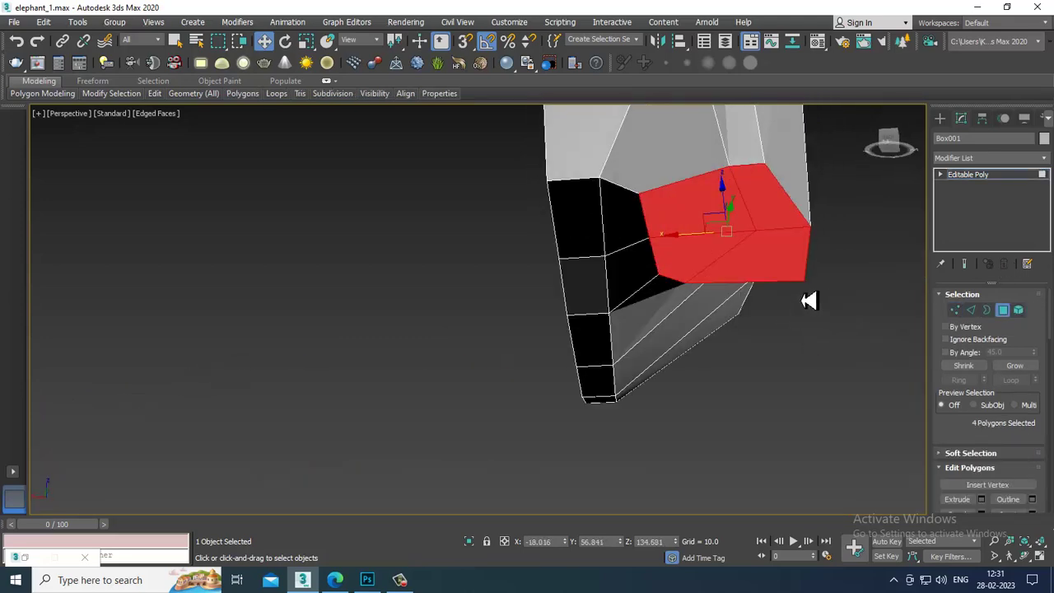
- Move the middle vertices under the hind leg along X to space them evenly, placing the front one at about X -17.8
key("1")
left_click(733, 171)
left_click_drag(696, 180, 671, 176)
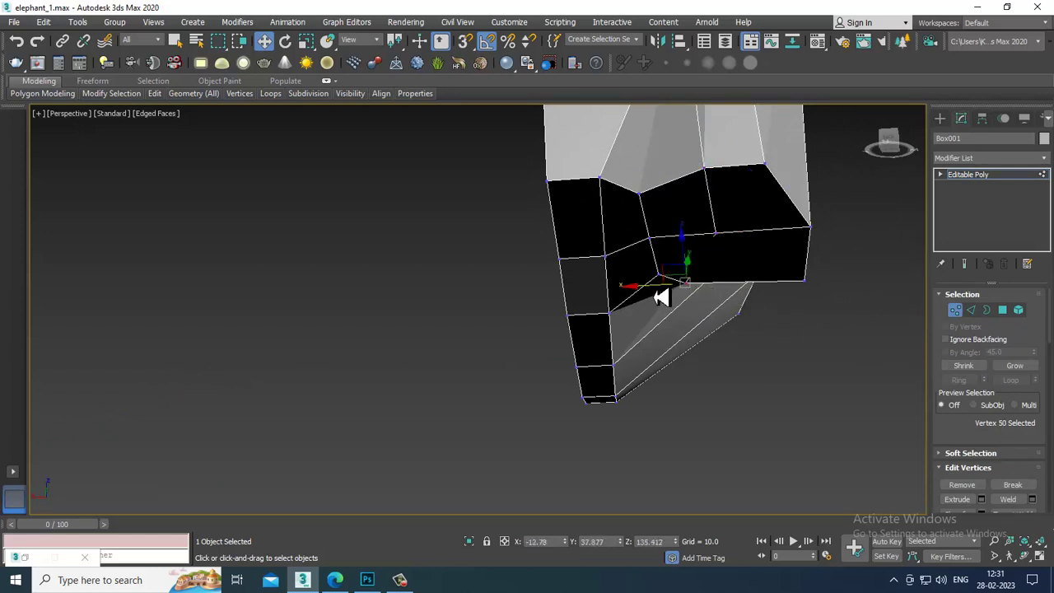
left_click_drag(690, 297, 722, 295)
middle_click_drag(768, 331, 708, 347, "alt")
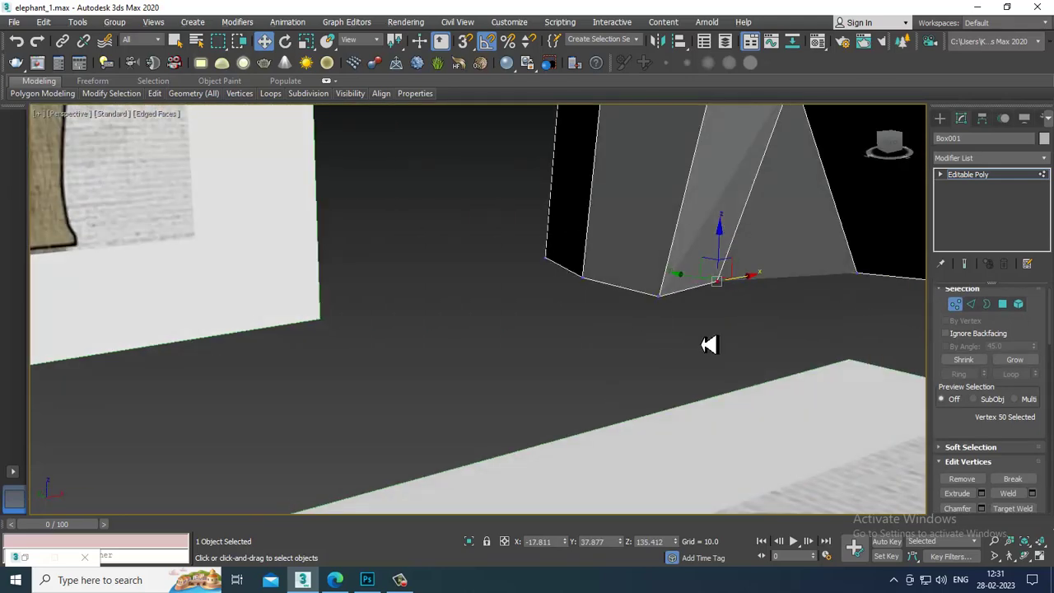
- In the side view, move the four bottom leg polygons along Y to about 47.6, over the hind leg outline
left_click(1003, 304)
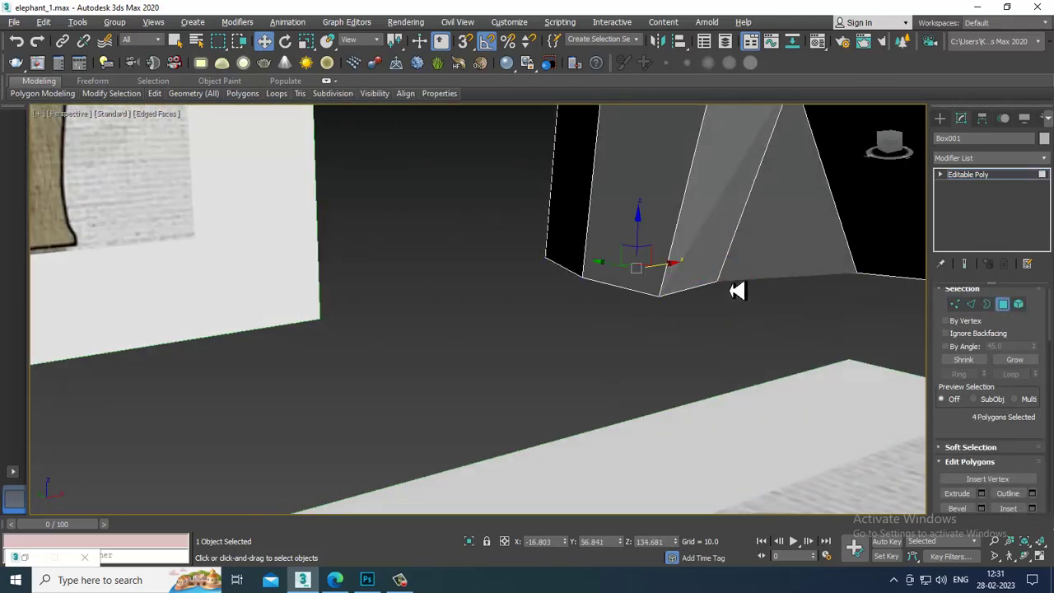
middle_click_drag(738, 287, 757, 294, "alt")
key("alt+w")
key("alt+w")
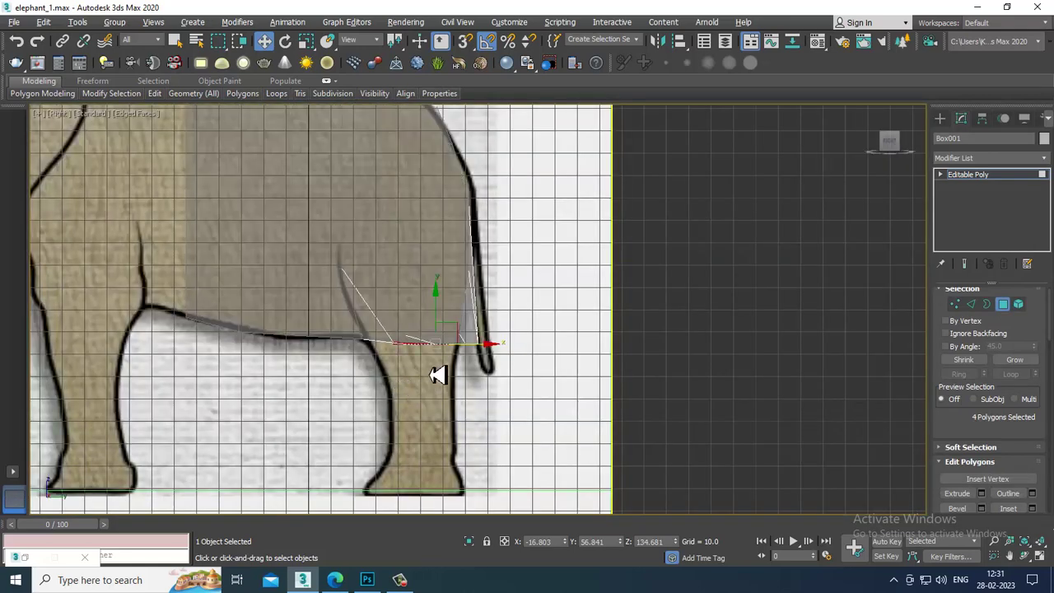
scroll(536, 346, "up", 3)
scroll(476, 340, "up", 3)
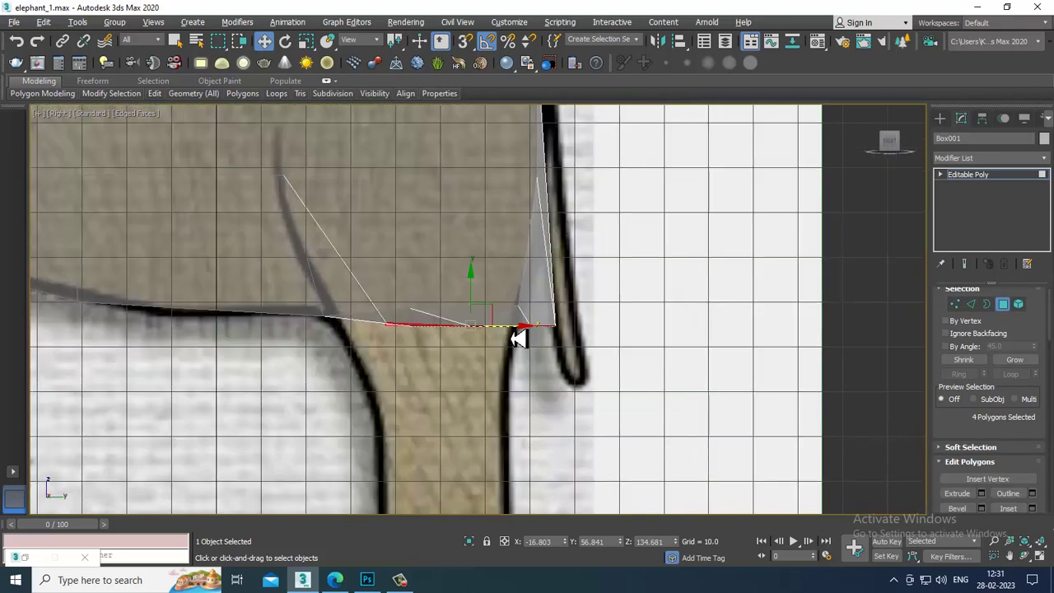
left_click_drag(472, 342, 469, 342)
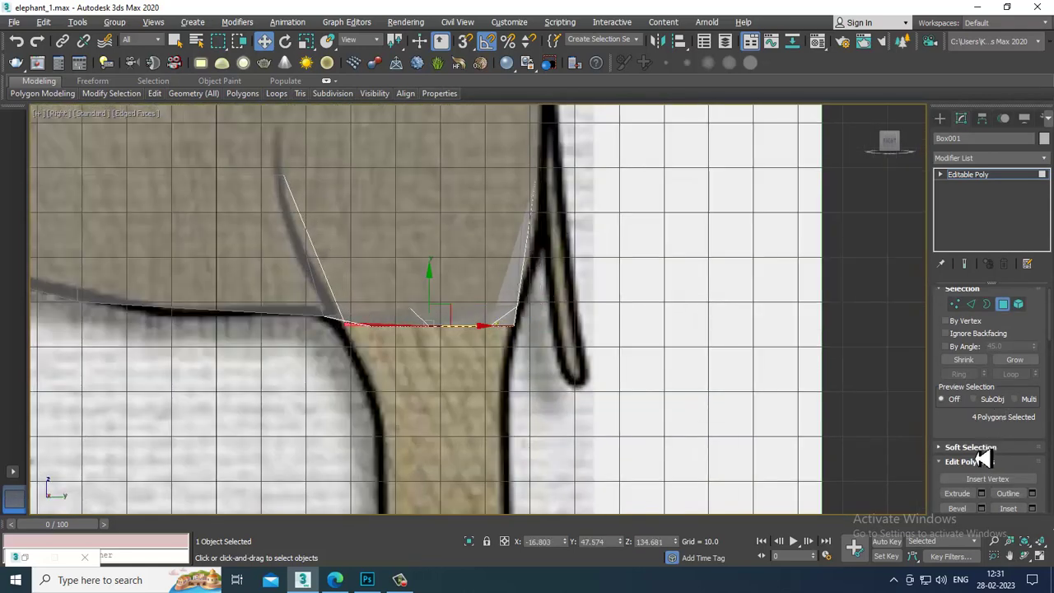
- Extrude the four bottom leg polygons downward by one short segment, ending at about Z 114
left_click_drag(983, 429, 984, 379)
left_click(982, 444)
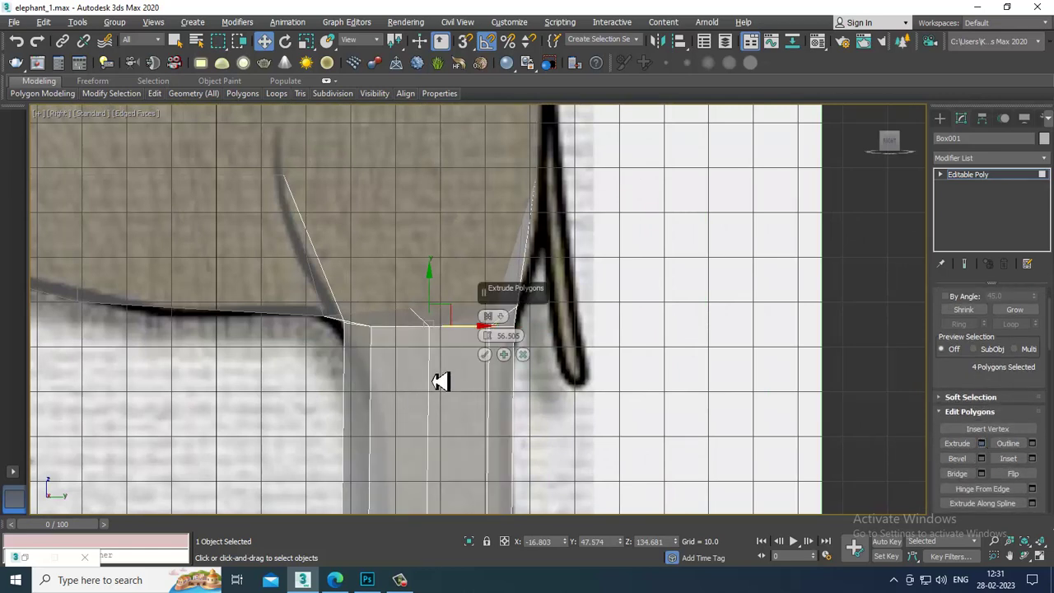
left_click_drag(516, 425, 531, 517)
left_click(485, 355)
middle_click_drag(472, 359, 495, 352)
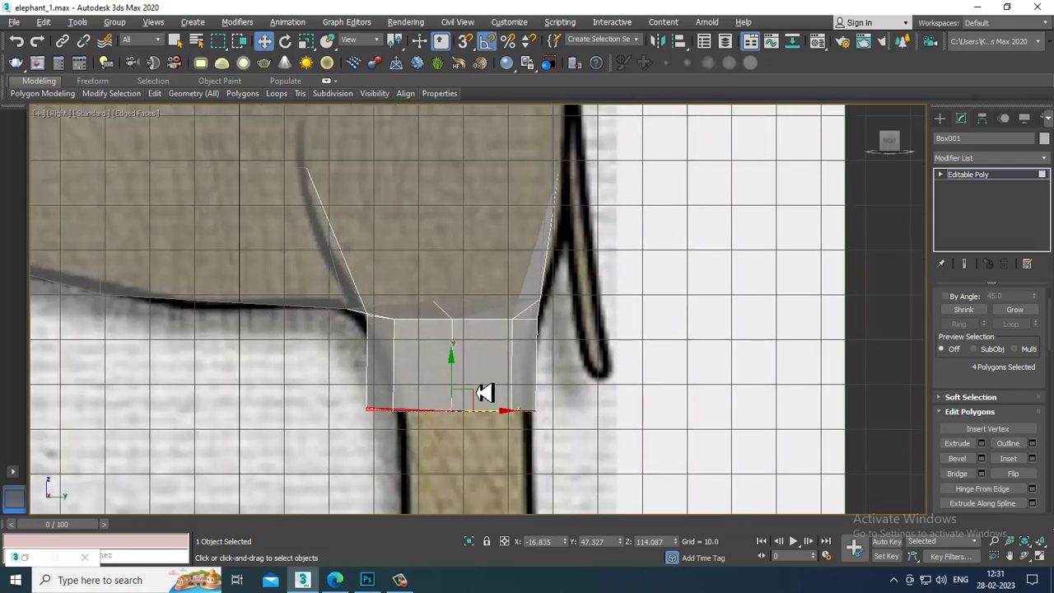
- Tilt and narrow the four bottom leg polygons, positioning them at about Y 50.7 to fit the hind leg outline in the side view
key("e")
key("r")
key("e")
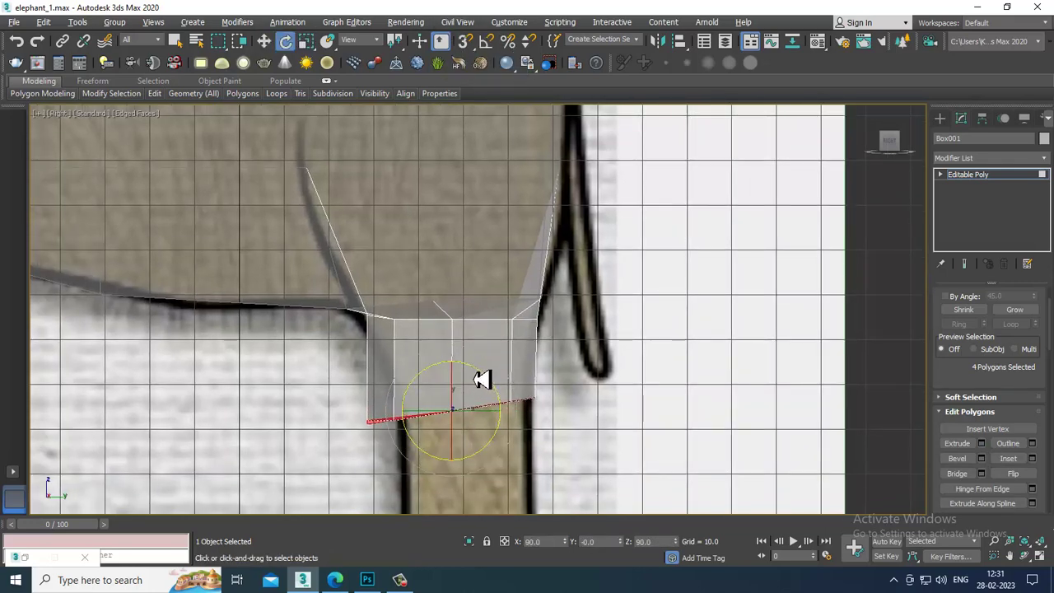
key("r")
left_click_drag(458, 418, 521, 423)
scroll(503, 365, "up", 2)
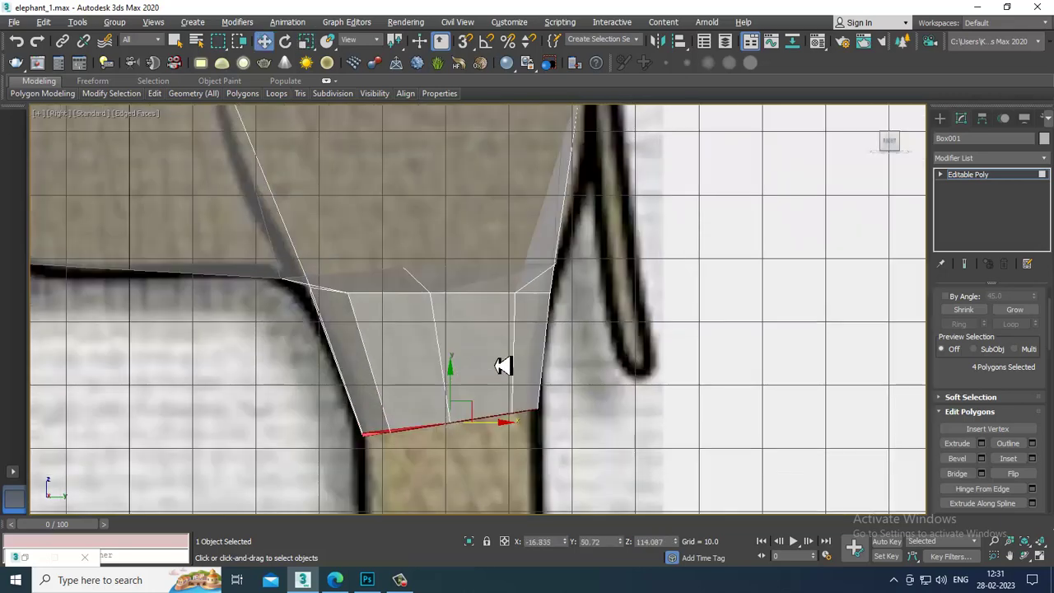
- Examine the tapered leg segment from several angles in perspective and against the blueprints in the other views
middle_click_drag(503, 364, 559, 387)
key("alt+w")
scroll(781, 259, "up", 3)
middle_click(775, 390)
key("alt+w")
scroll(748, 367, "down", 3)
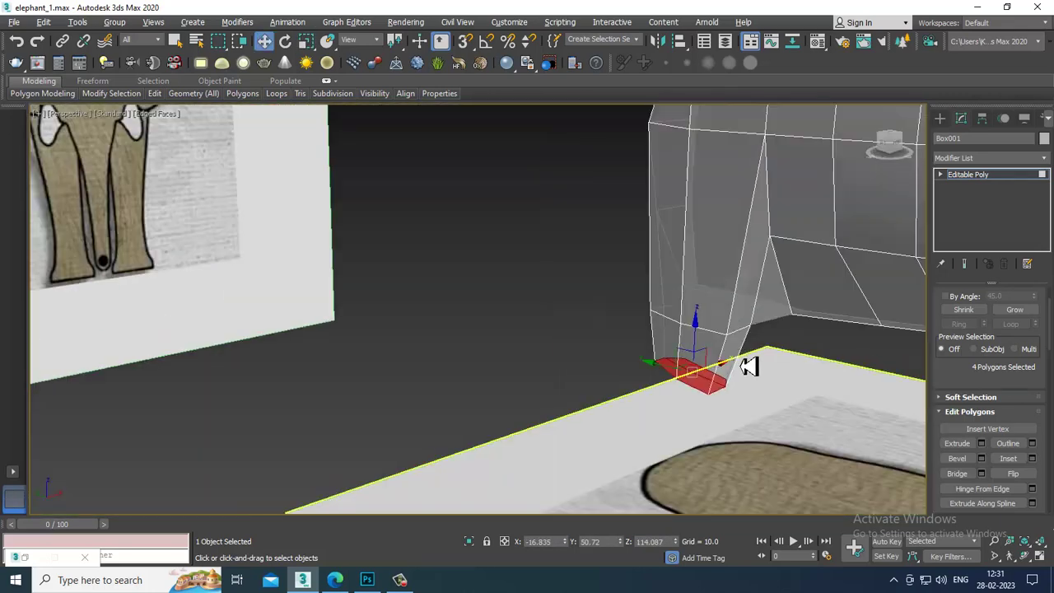
middle_click_drag(748, 367, 701, 432, "alt")
key("alt+w")
middle_click_drag(256, 407, 258, 439)
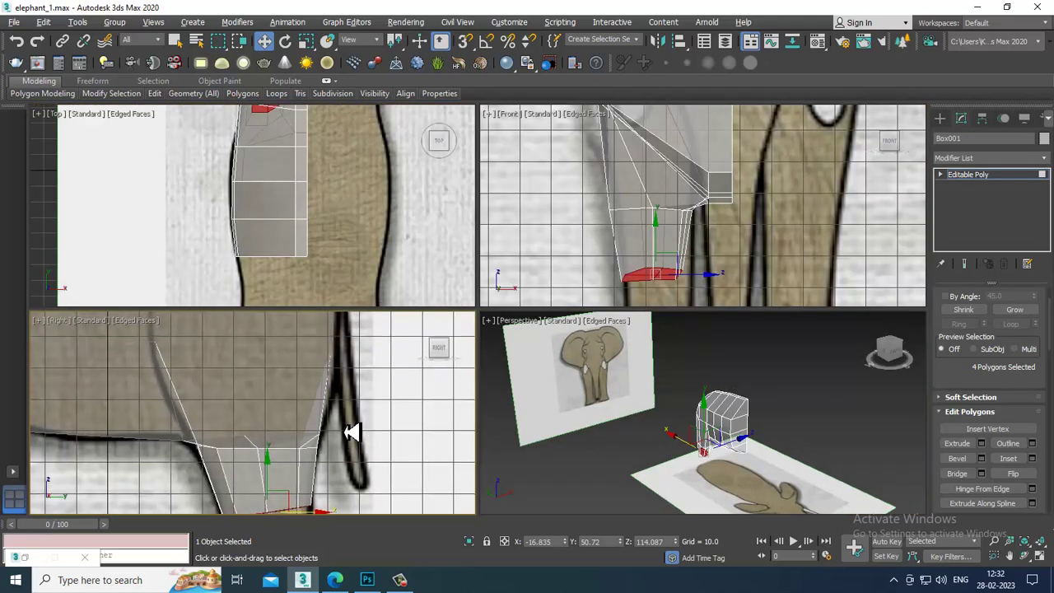
- Turn off the model's see-through display and exit polygon editing to inspect the whole half body against the blueprints
middle_click_drag(740, 444, 1032, 202, "alt")
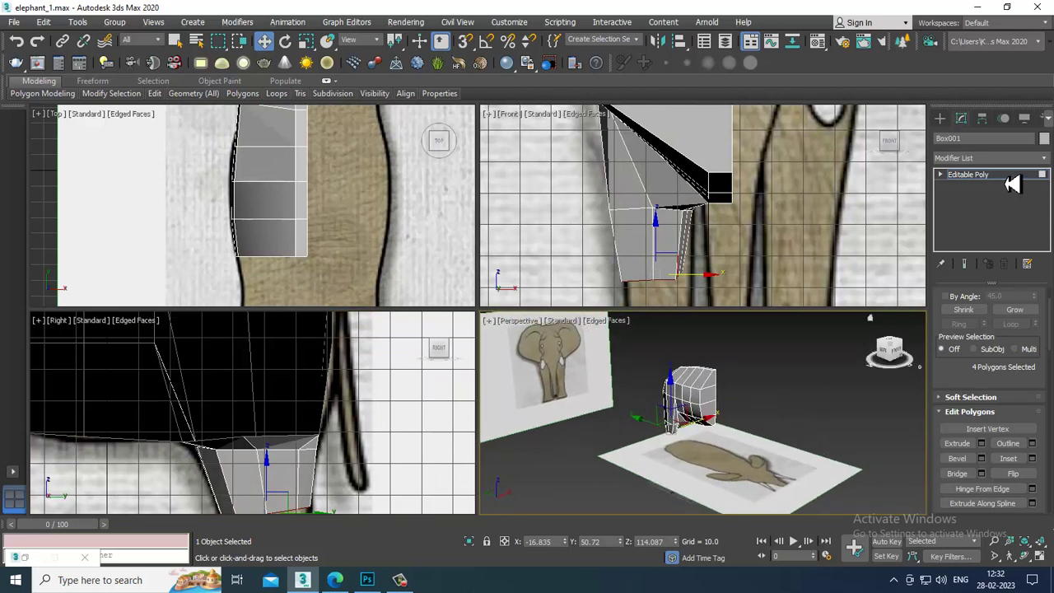
left_click(1006, 176)
middle_click_drag(789, 414, 795, 416)
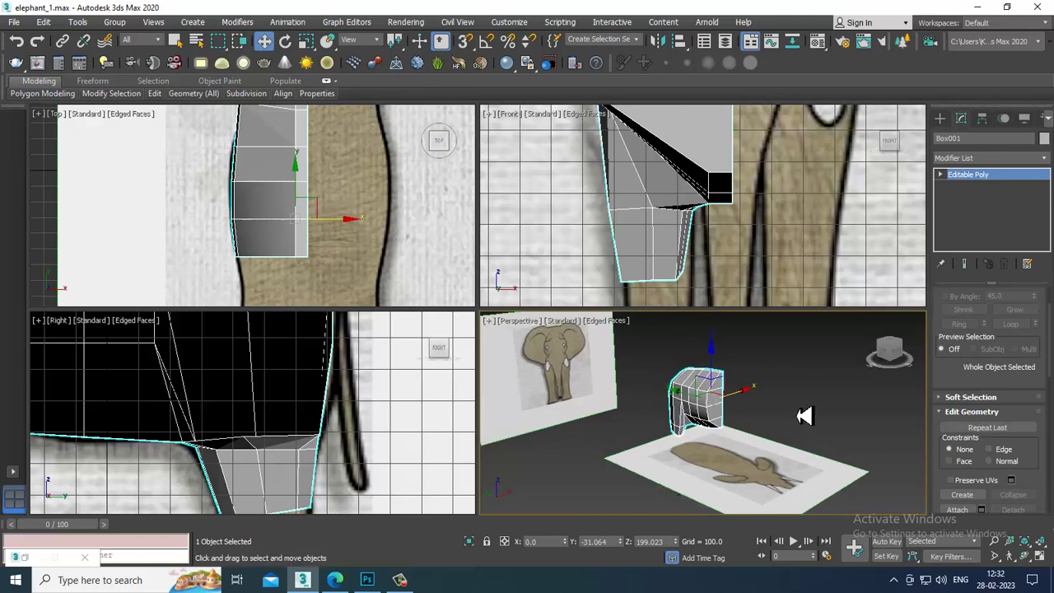
scroll(765, 229, "down", 4)
middle_click_drag(765, 229, 738, 256)
scroll(183, 172, "down", 2)
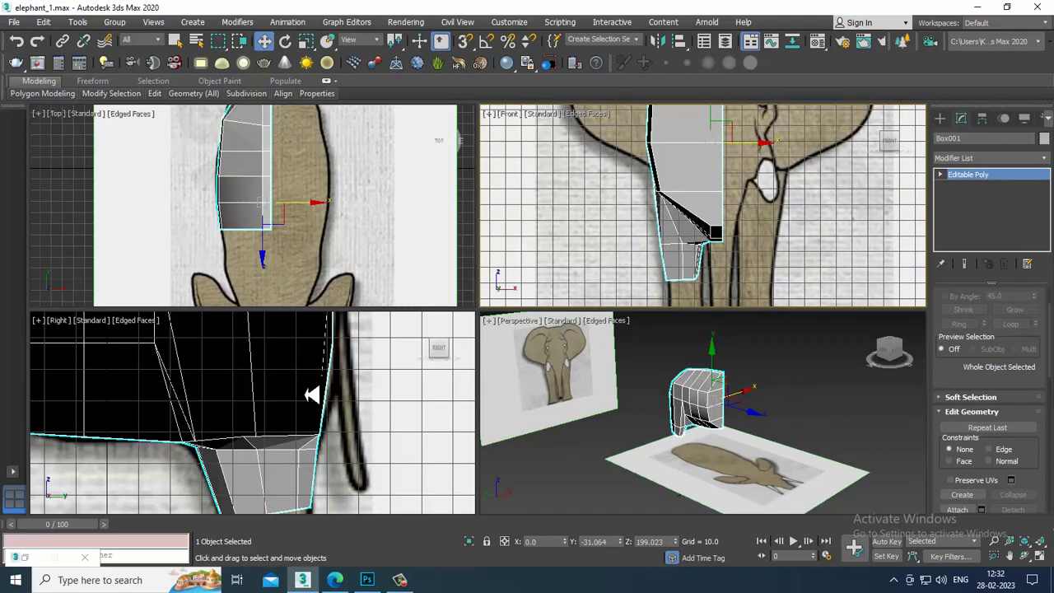
scroll(349, 437, "down", 4)
scroll(786, 483, "down", 3)
middle_click_drag(769, 199, 772, 267)
middle_click_drag(771, 472, 744, 432)
scroll(724, 435, "up", 3)
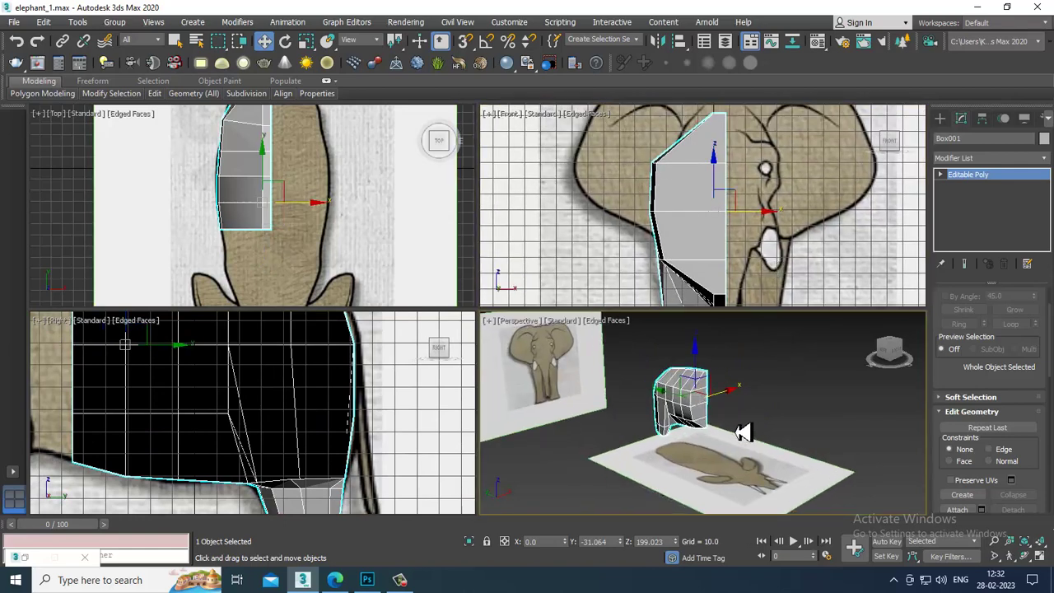